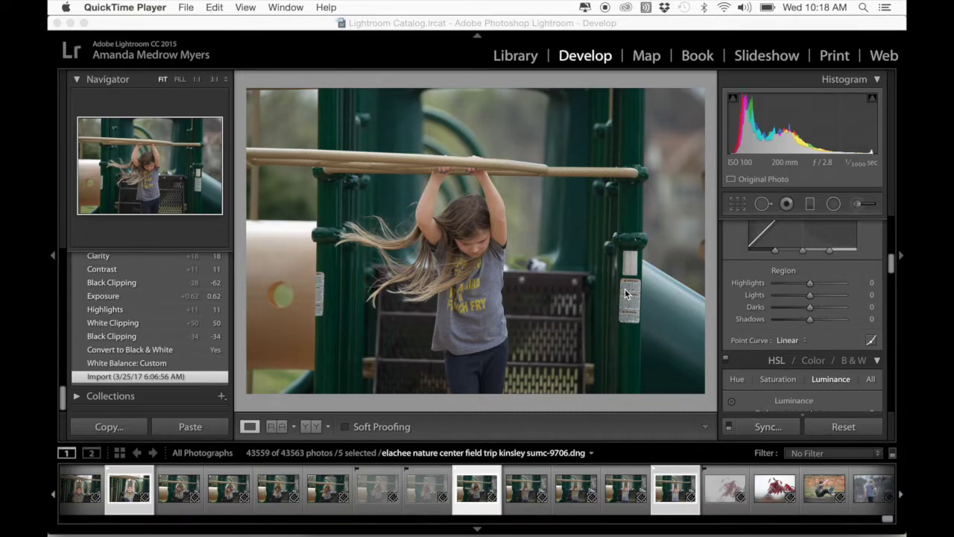
- Switch from the Develop module to the Library grid view of all photographs
scroll(208, 483, "left", 5)
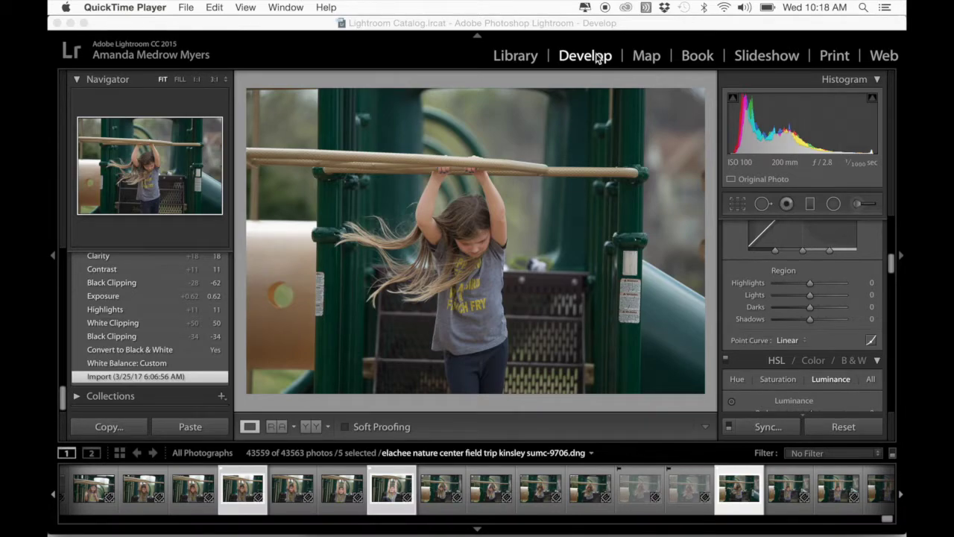
left_click(598, 60)
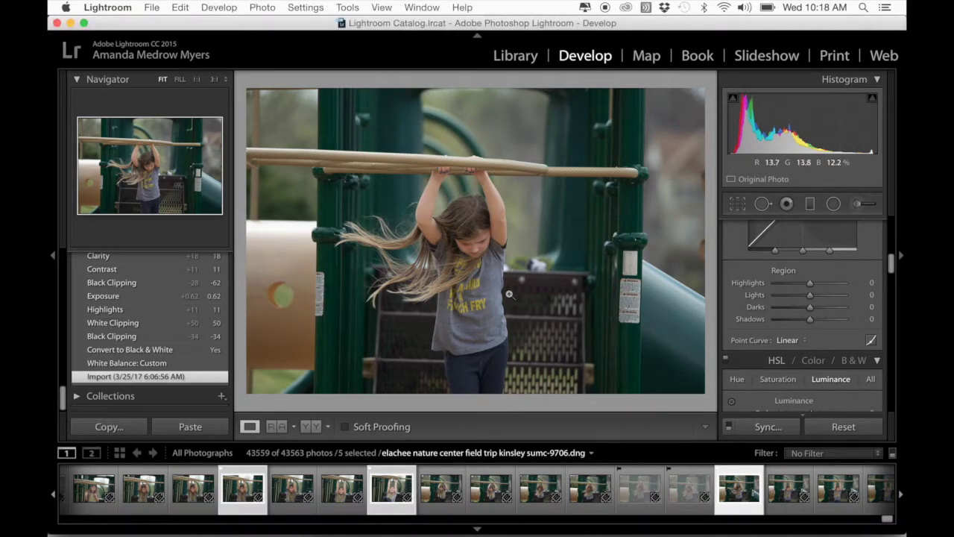
key("g")
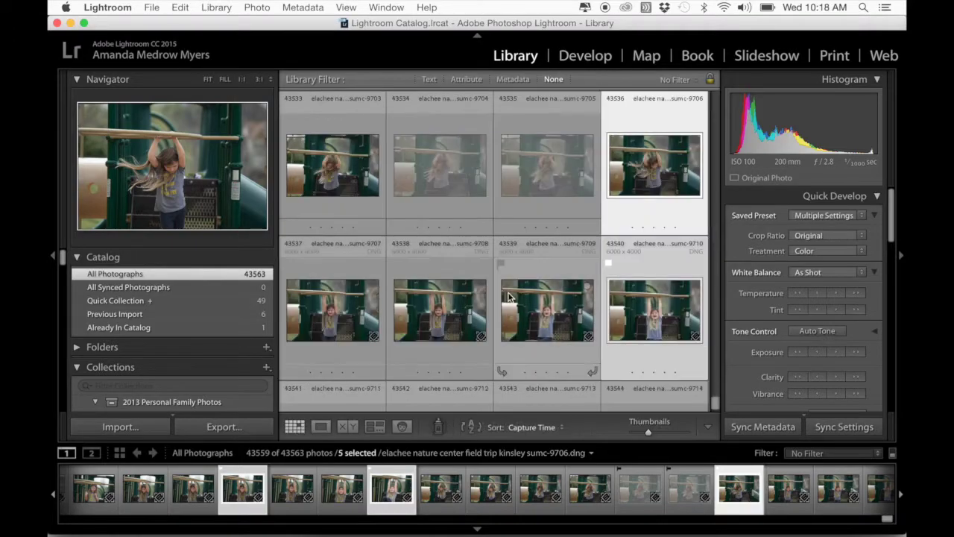
- Look through the playground photos in the grid, checking which are flagged as picks and which as rejects
scroll(508, 291, "up", 10)
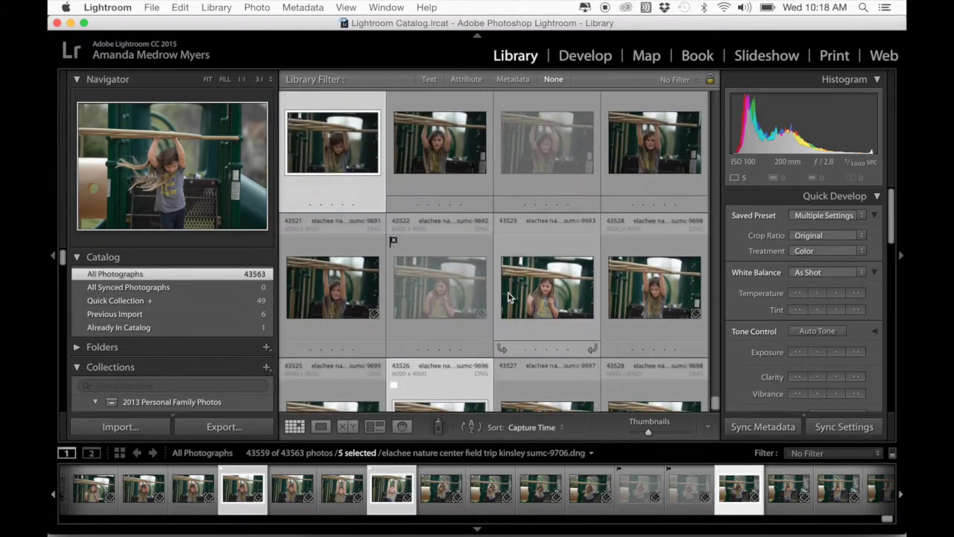
scroll(507, 292, "down", 10)
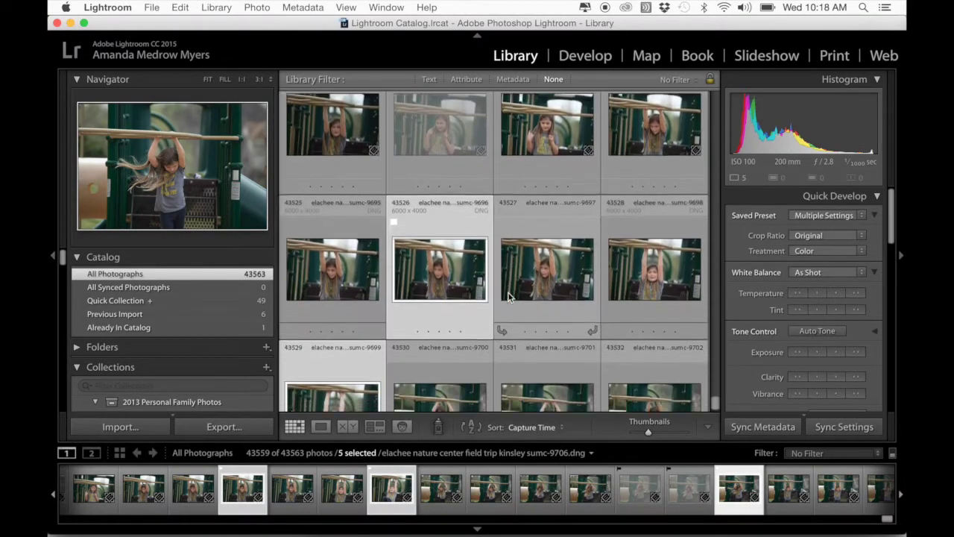
scroll(507, 292, "down", 5)
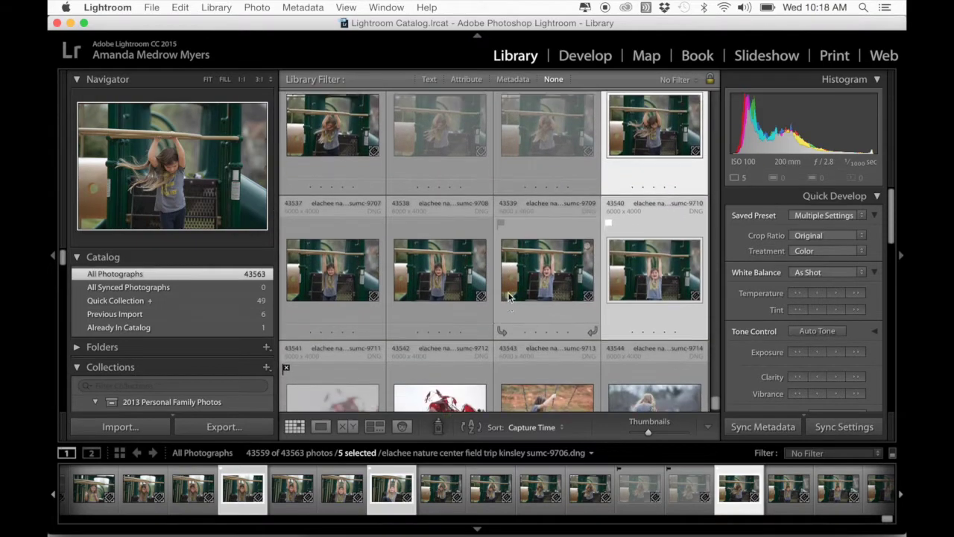
scroll(507, 292, "up", 5)
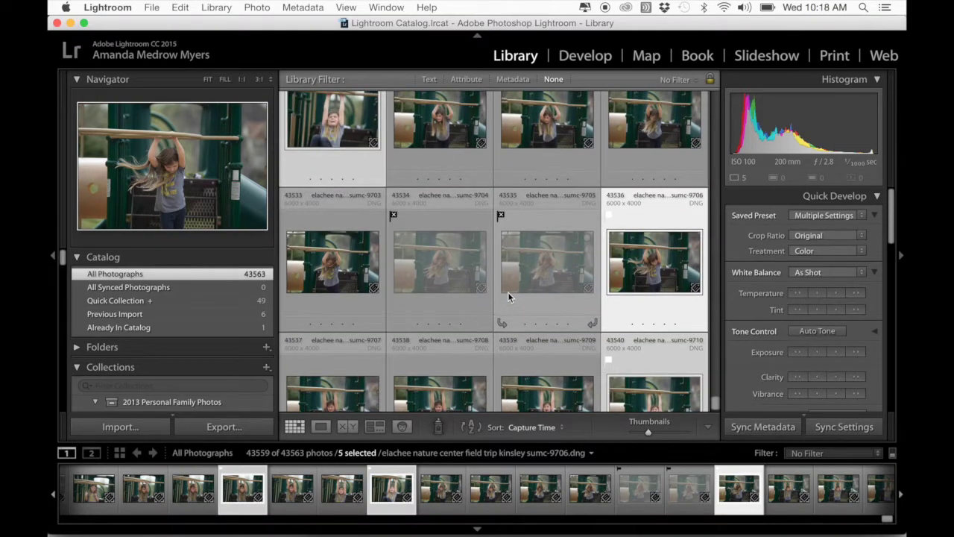
scroll(507, 292, "up", 2)
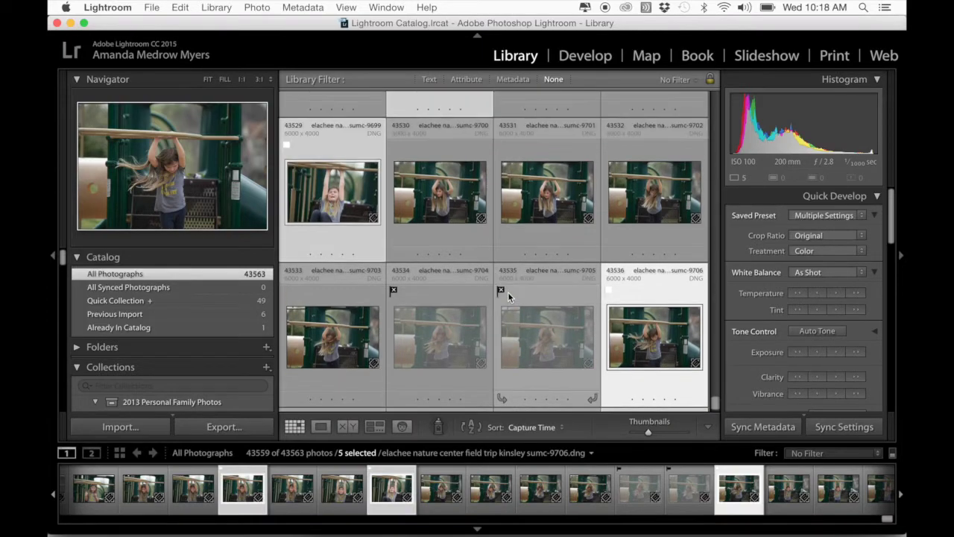
scroll(508, 292, "down", 1)
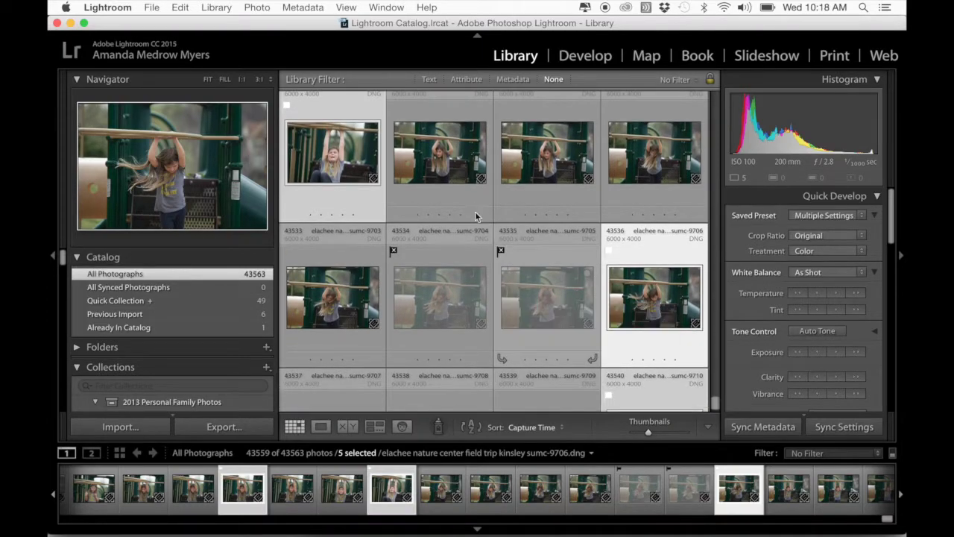
scroll(418, 186, "up", 1)
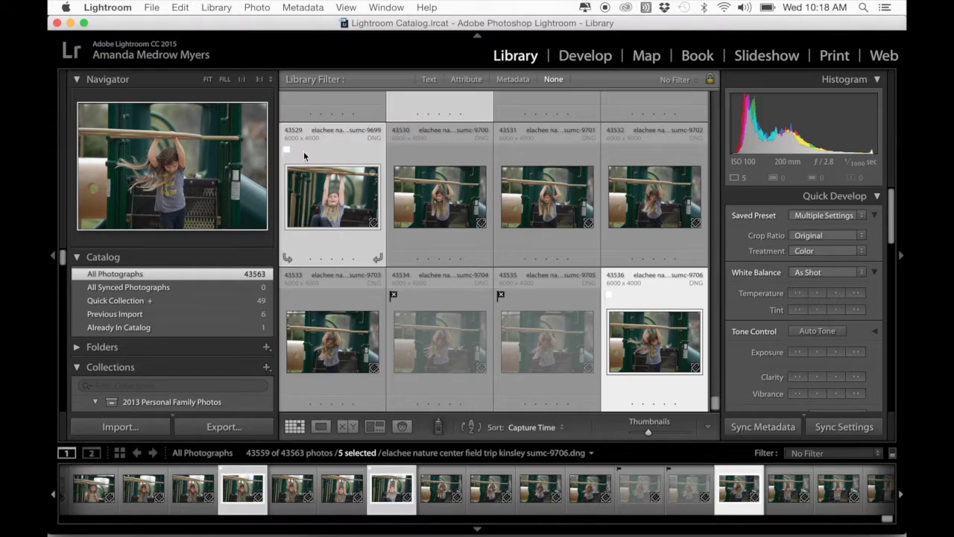
scroll(388, 214, "up", 3)
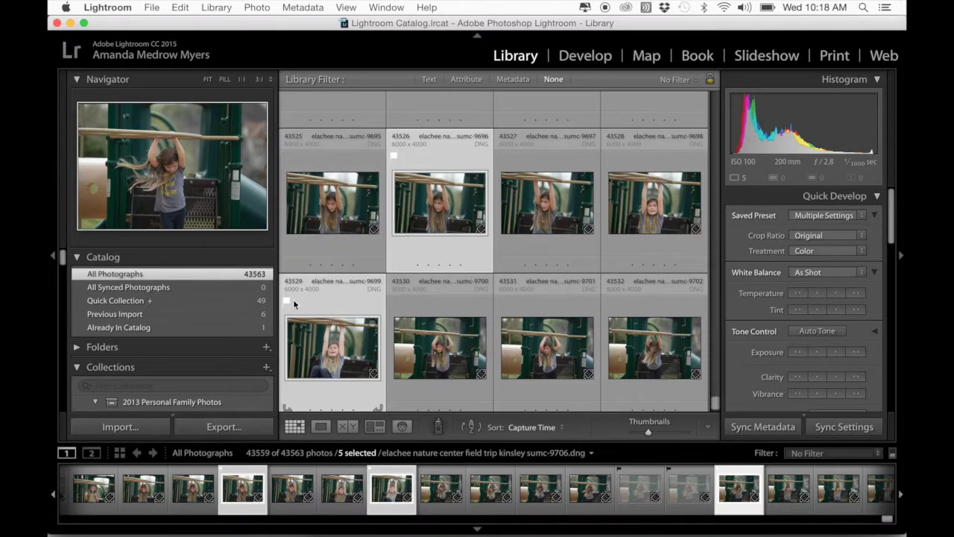
scroll(412, 323, "down", 4)
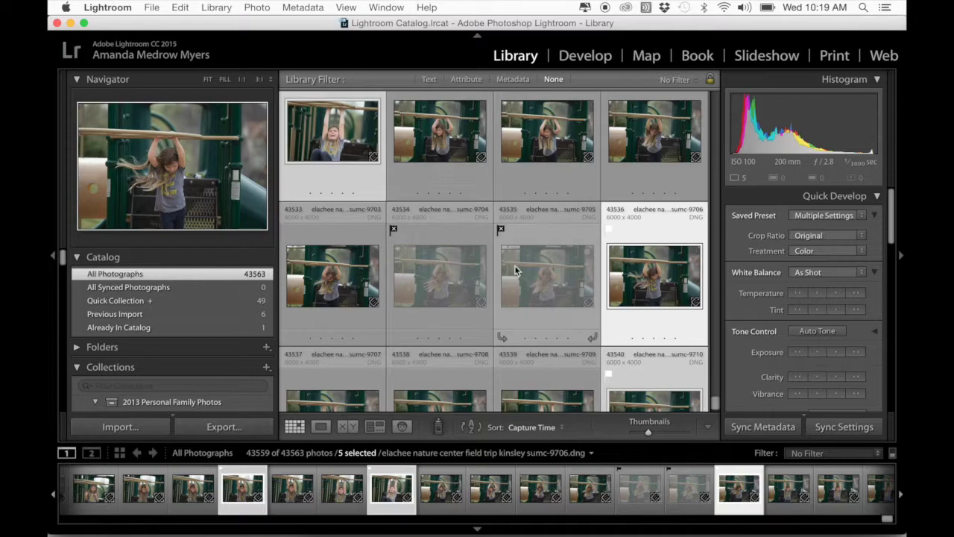
scroll(515, 271, "up", 3)
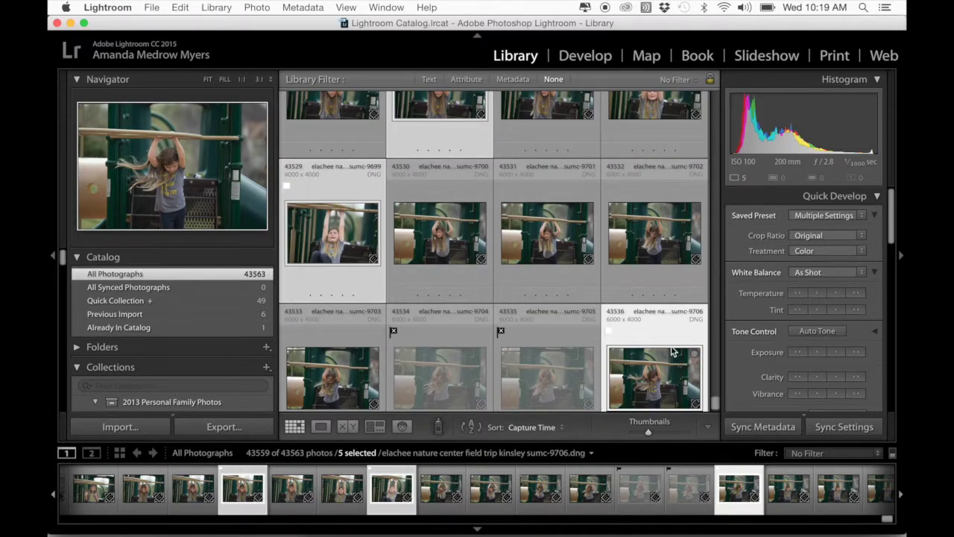
scroll(671, 355, "down", 3)
scroll(673, 351, "down", 1)
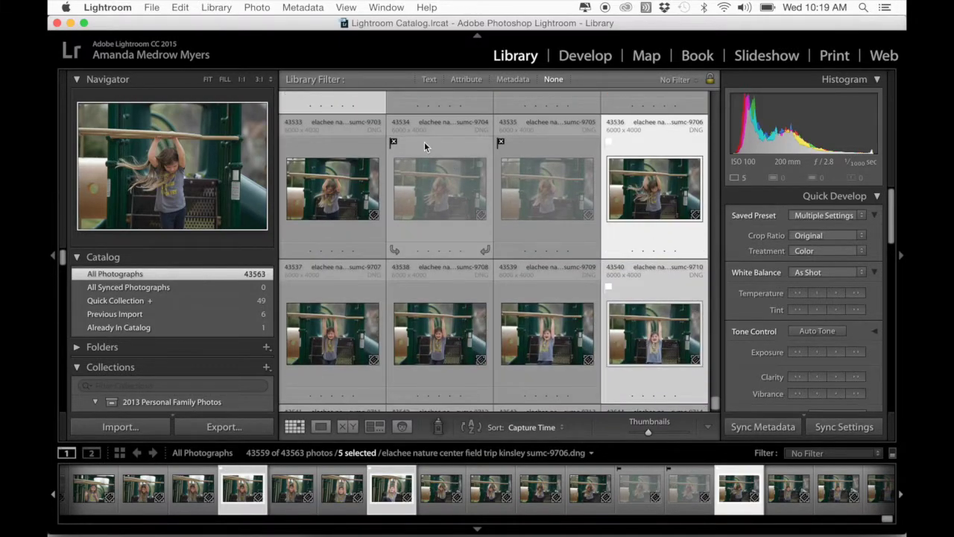
- Check the Select Flagged Photos command, then show the five selected playground photos together in Survey view
left_click(181, 8)
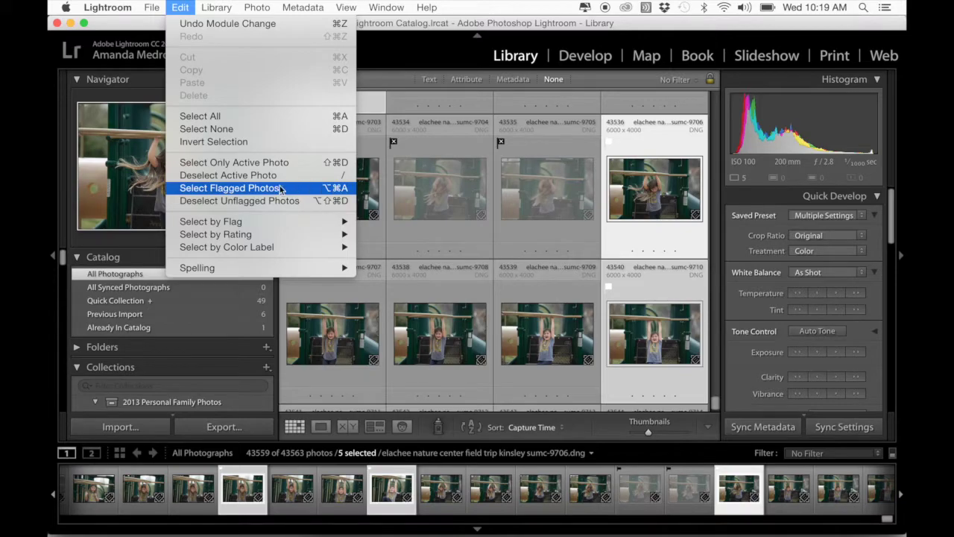
left_click(649, 194)
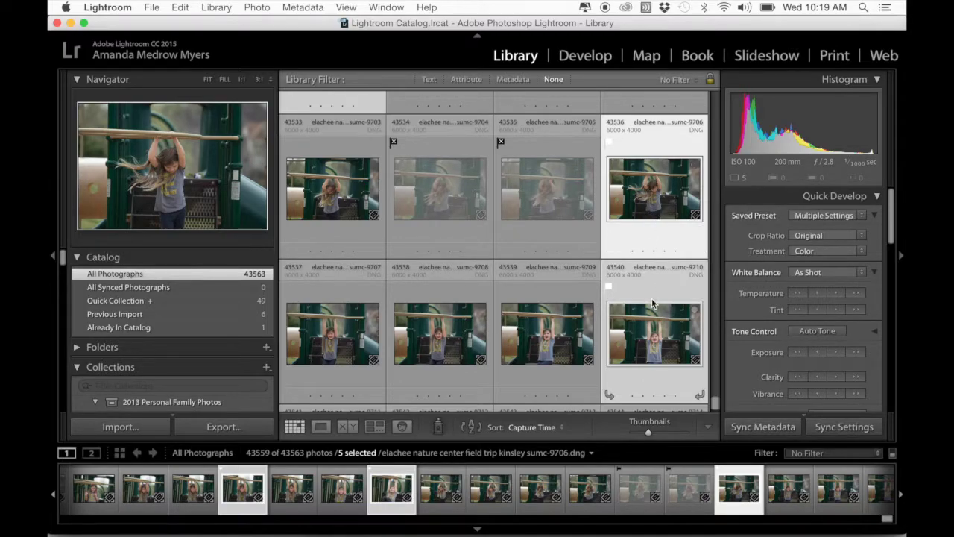
key("n")
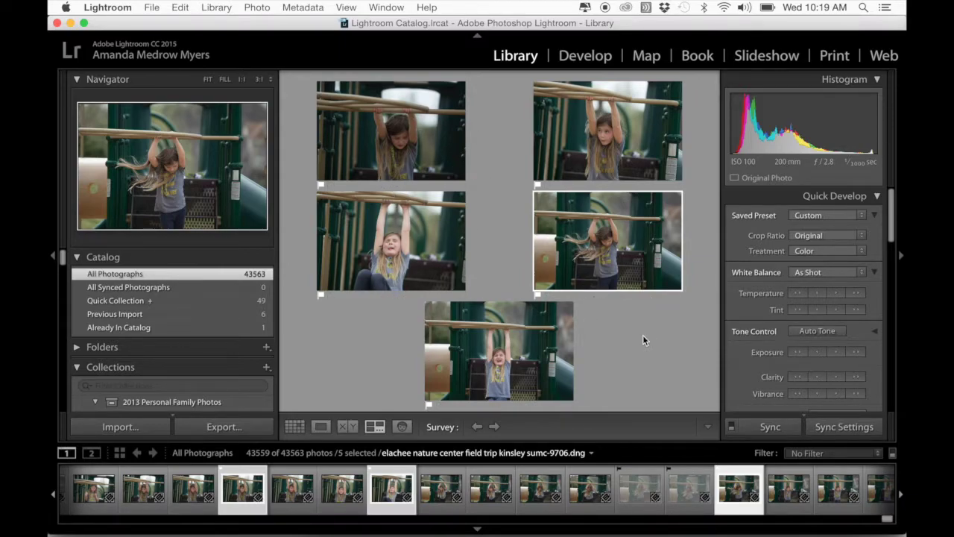
- Enlarge the selected playground photos in Loupe view and cycle through them one by one, returning to photo 9706
double_click(421, 134)
key("Right")
key("Right")
key("Right")
key("Right")
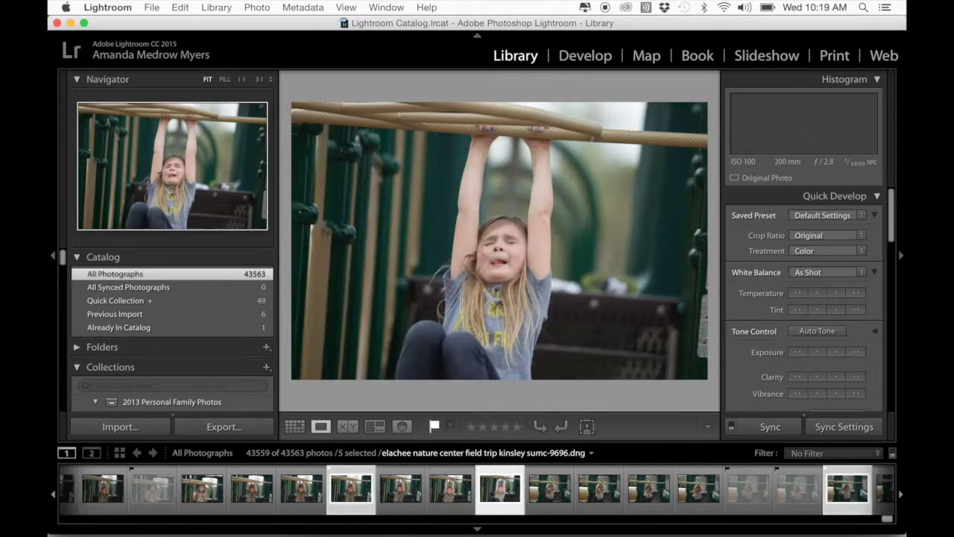
key("Left")
key("Left")
key("Left")
key("Left")
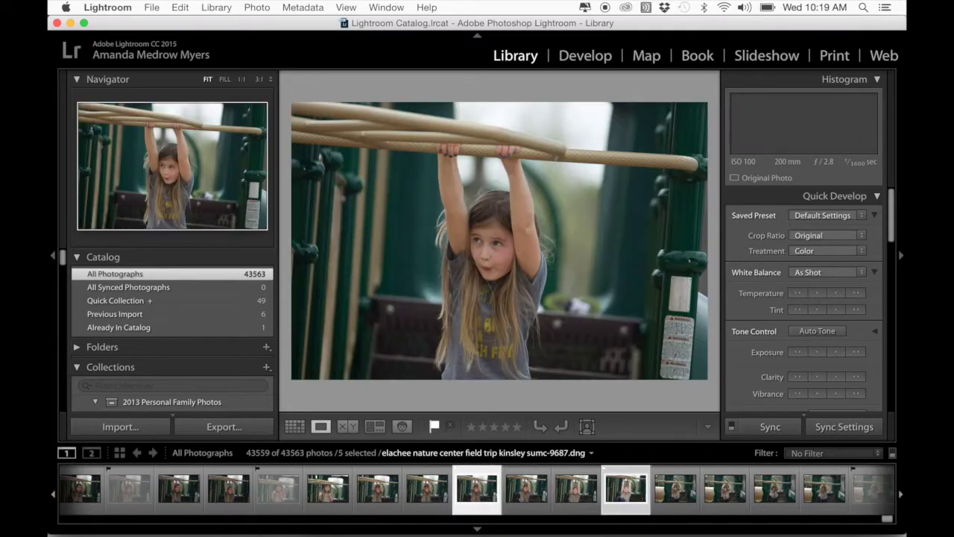
key("Right")
key("Right")
key("Right")
key("Right")
key("Right")
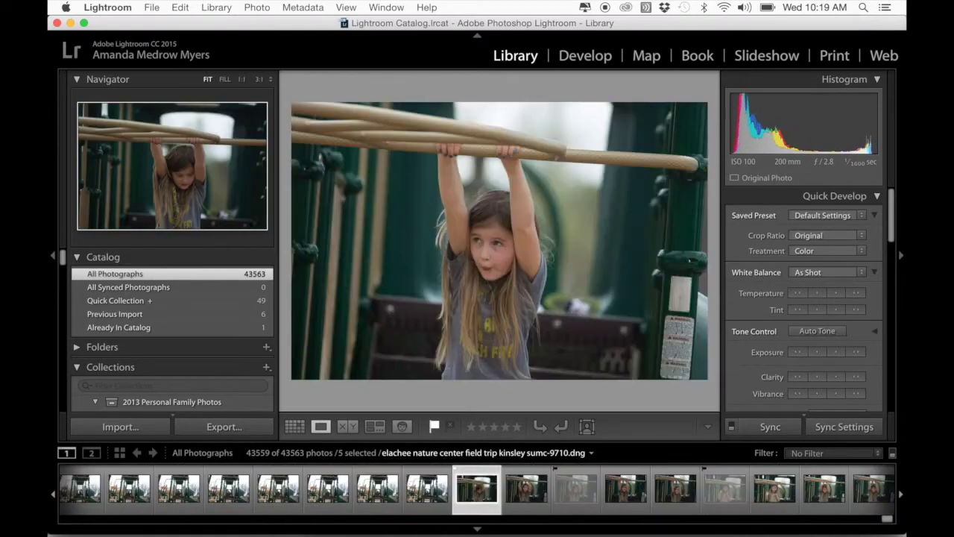
key("Right")
key("Right")
key("Right")
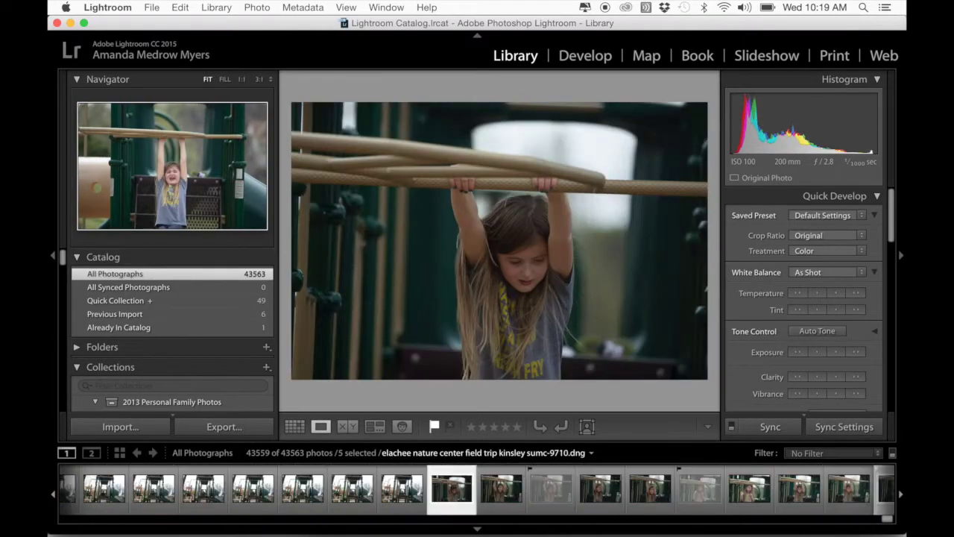
key("Right")
key("Right")
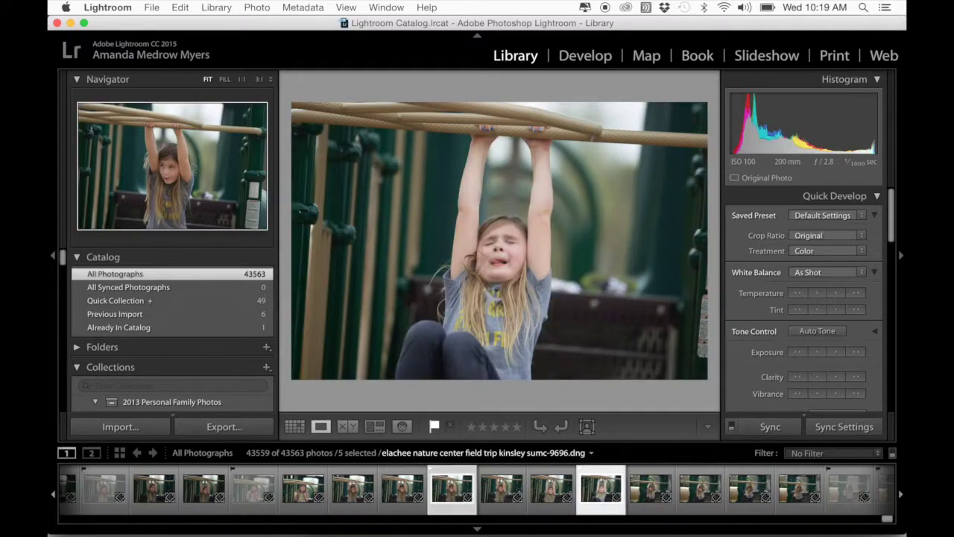
key("Right")
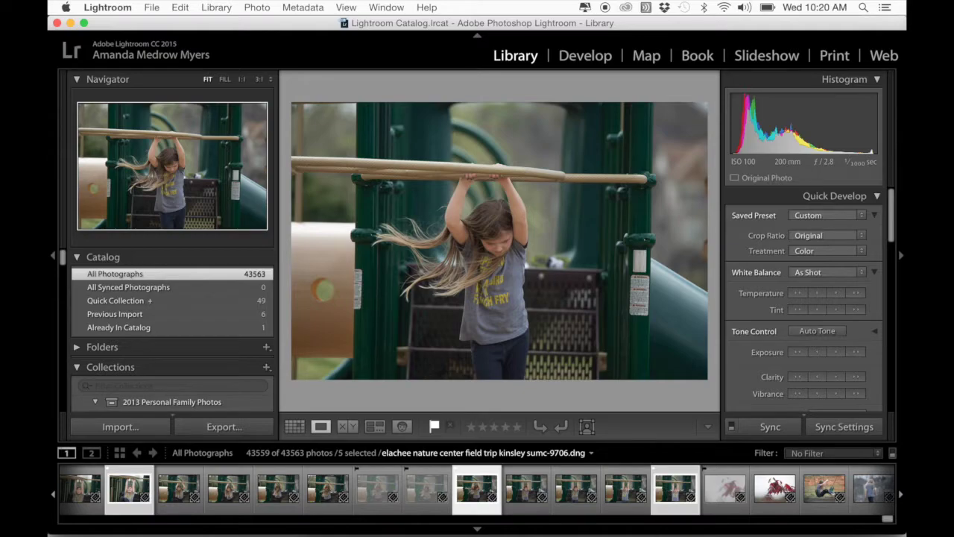
key("Right")
key("Right")
key("Right")
key("Right")
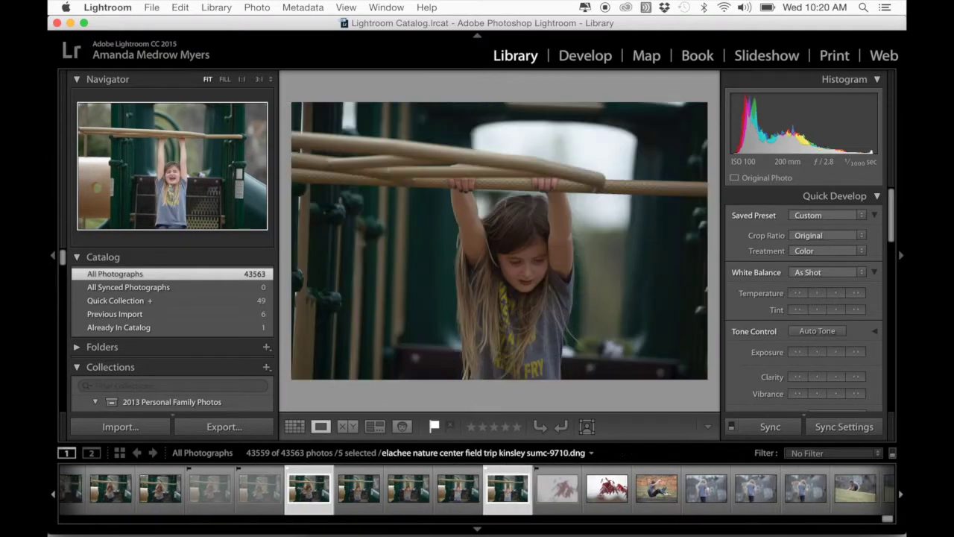
key("Right")
key("Right")
key("Right")
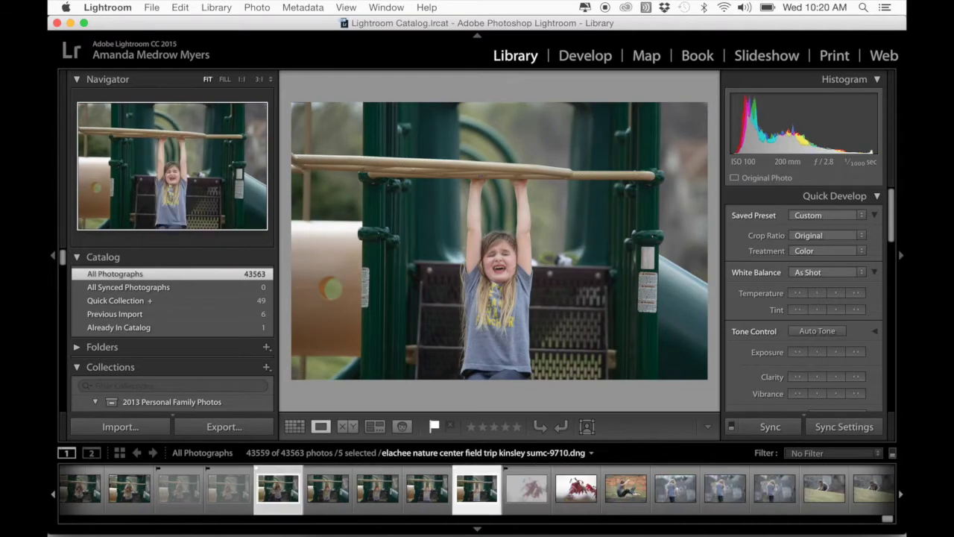
key("Right")
key("Right")
key("Right")
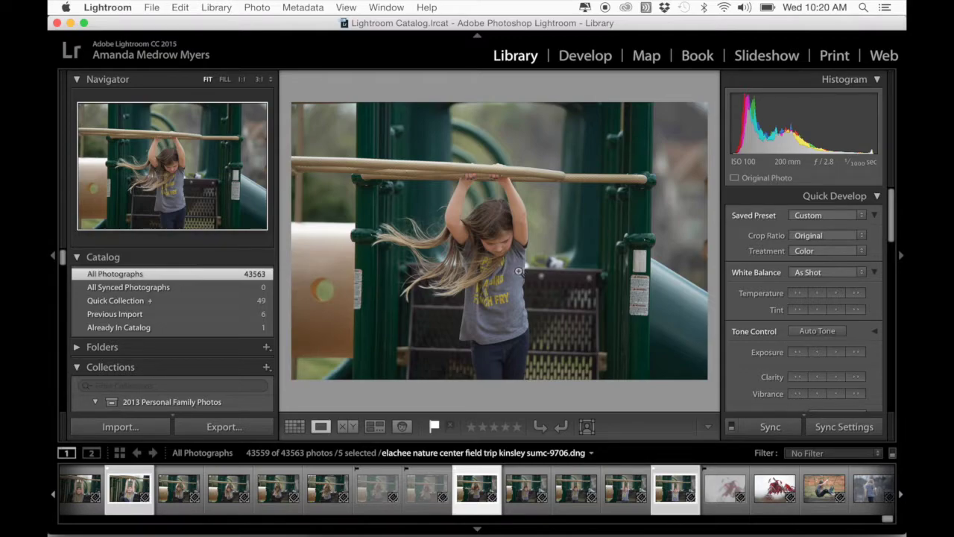
- Open photo 9706 in Develop and apply the N - Kodak Gold 100 preset from VSCO Film 00 - Nikon
scroll(212, 316, "down", 1)
scroll(212, 316, "down", 3)
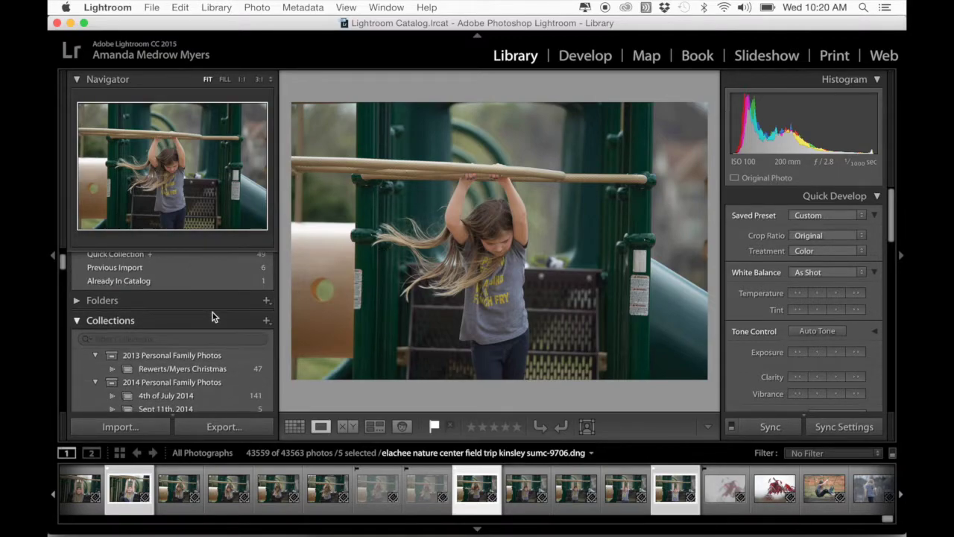
key("d")
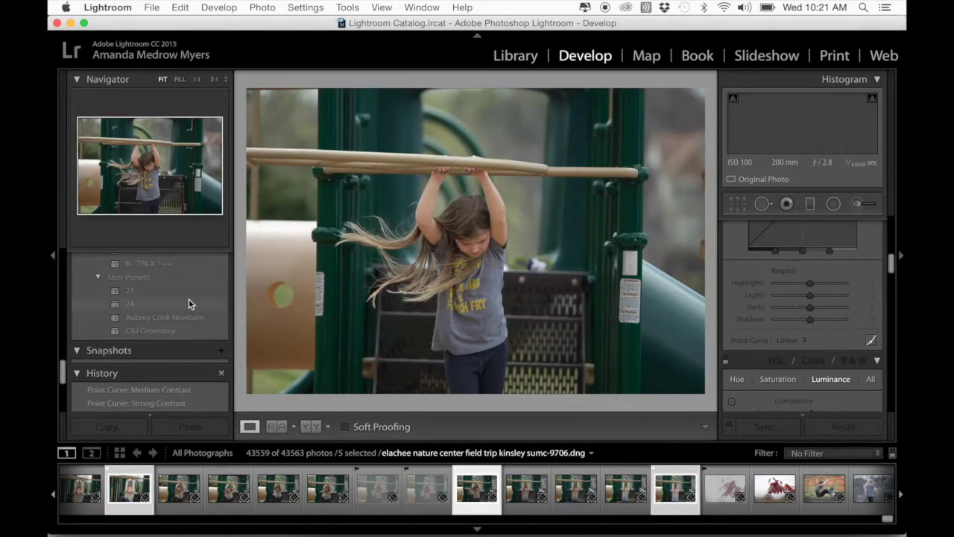
scroll(189, 299, "up", 5)
scroll(189, 298, "up", 10)
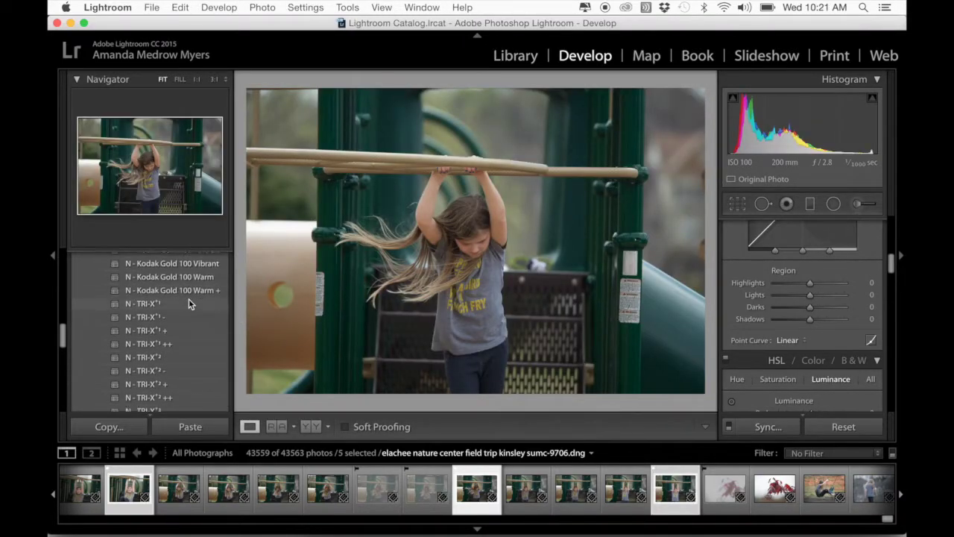
scroll(188, 302, "down", 7)
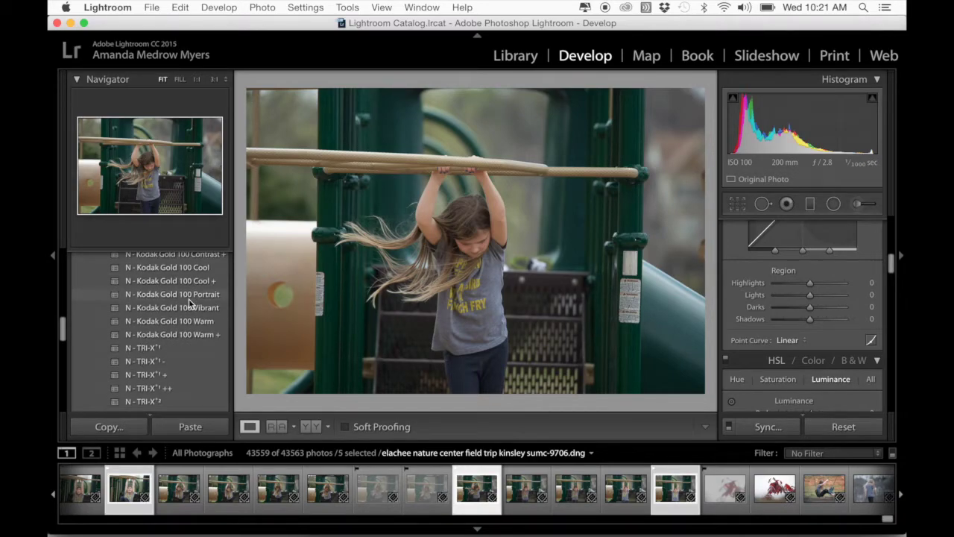
scroll(189, 302, "down", 1)
scroll(189, 302, "up", 5)
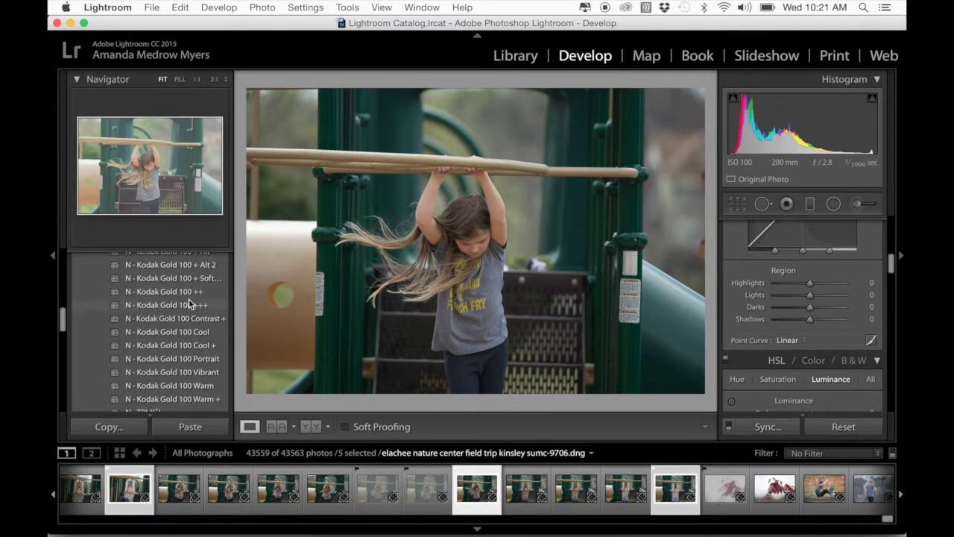
scroll(188, 298, "up", 4)
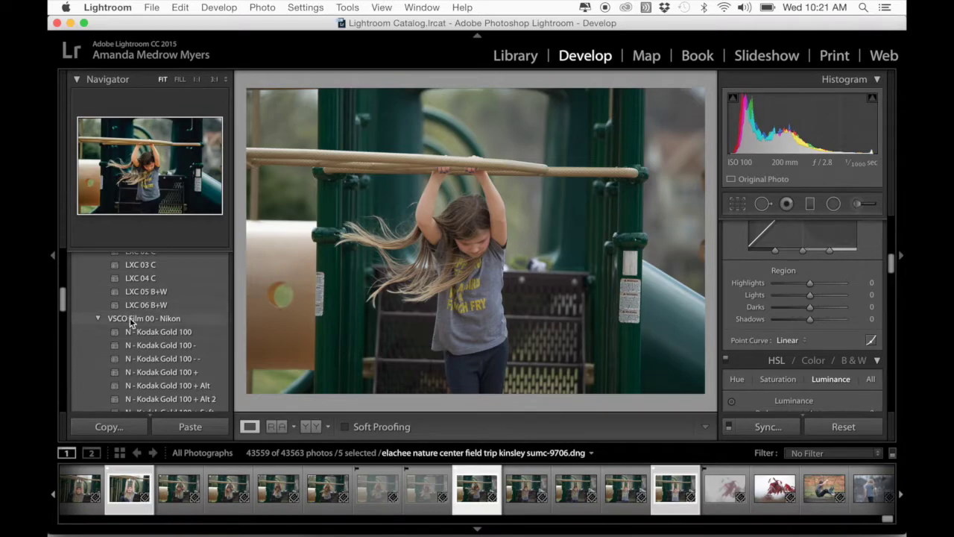
left_click(196, 332)
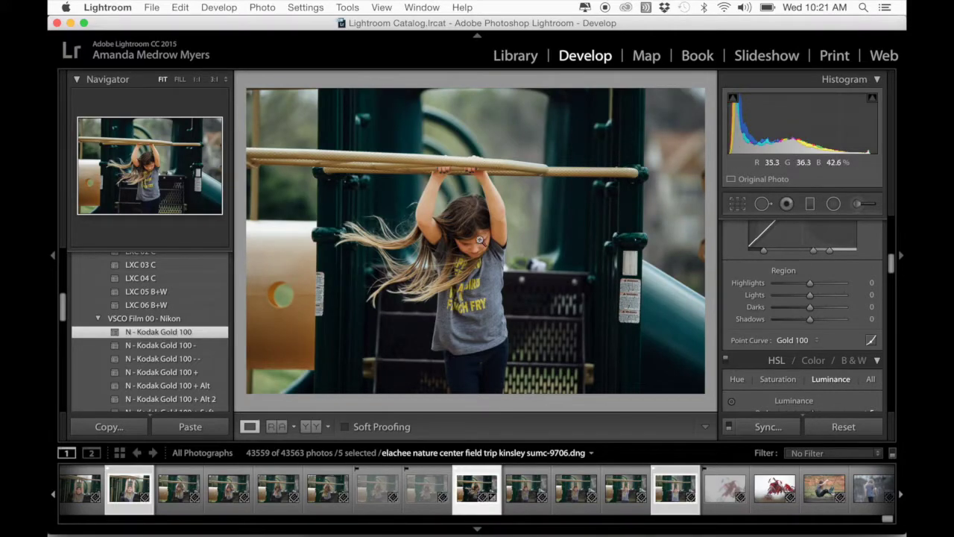
- Compare the VSCO Film 00 black-and-white presets N - TRI-X+3, N - TRI-X+3 - and N - TRI-X+3 + on the photo, ending on N - TRI-X+3 -
scroll(161, 338, "down", 5)
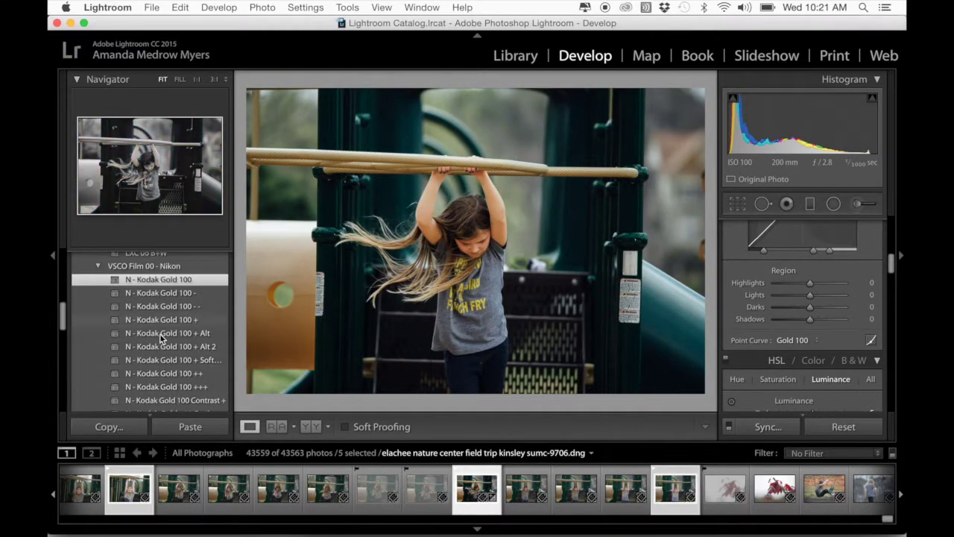
scroll(161, 337, "down", 4)
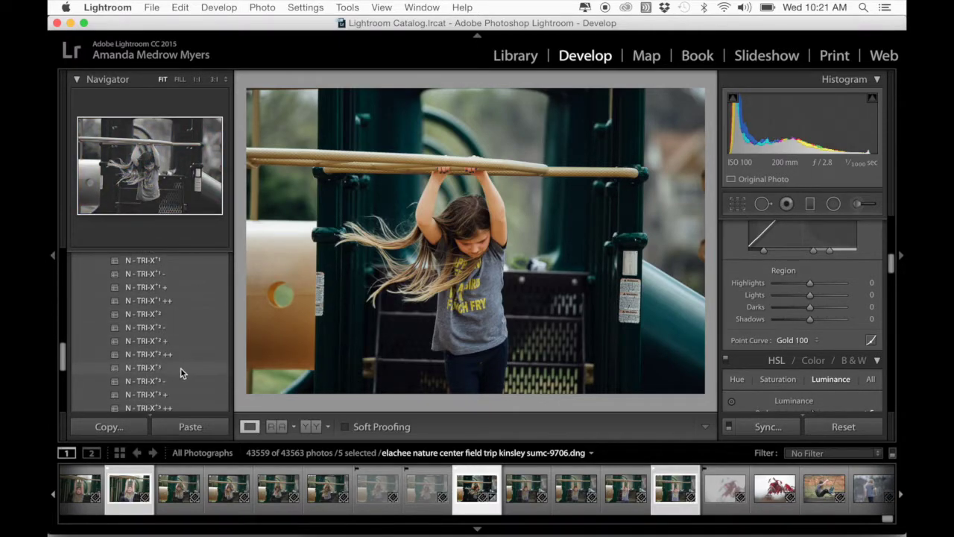
left_click(173, 370)
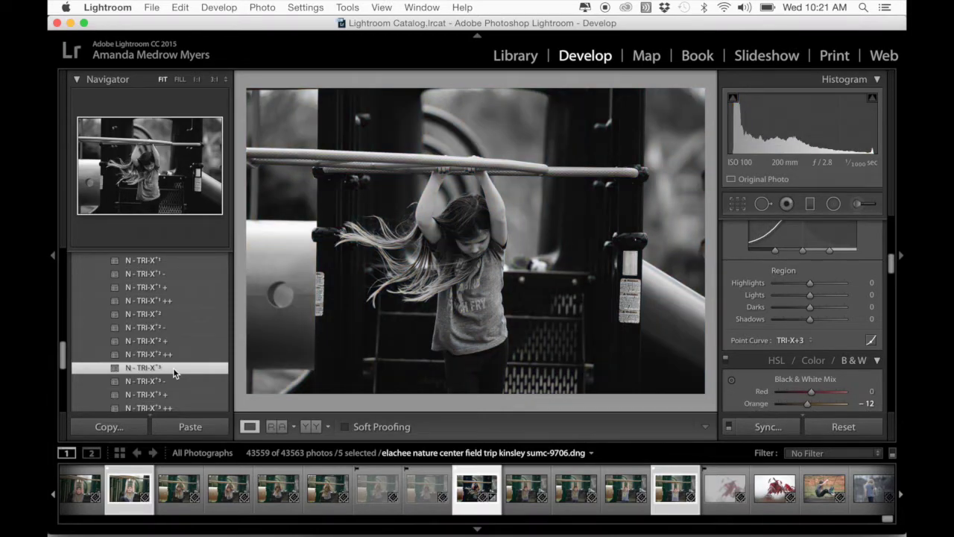
left_click(174, 379)
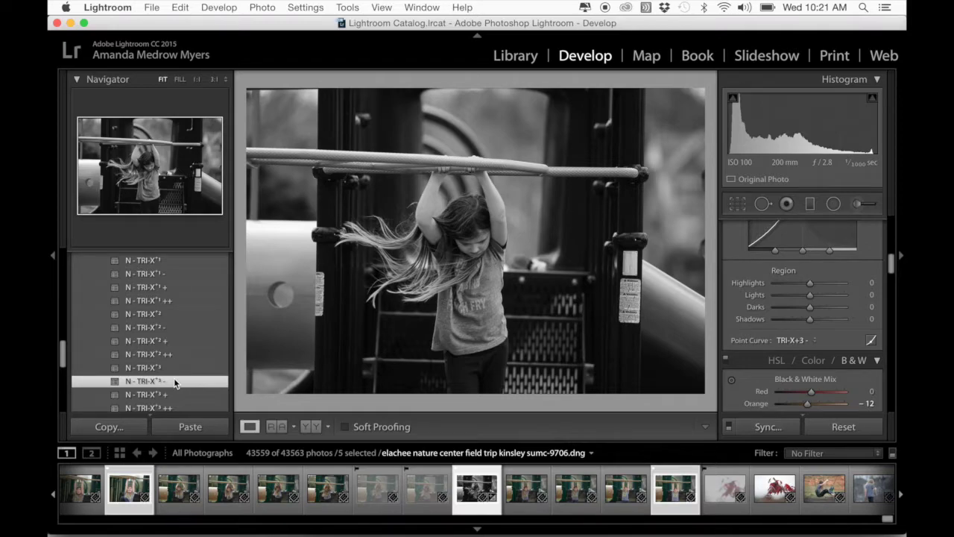
left_click(177, 389)
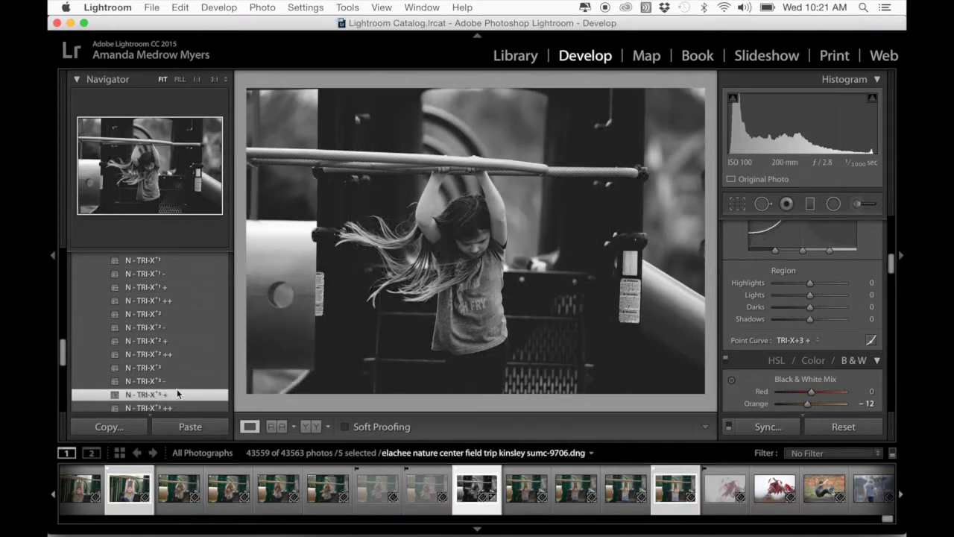
left_click(176, 379)
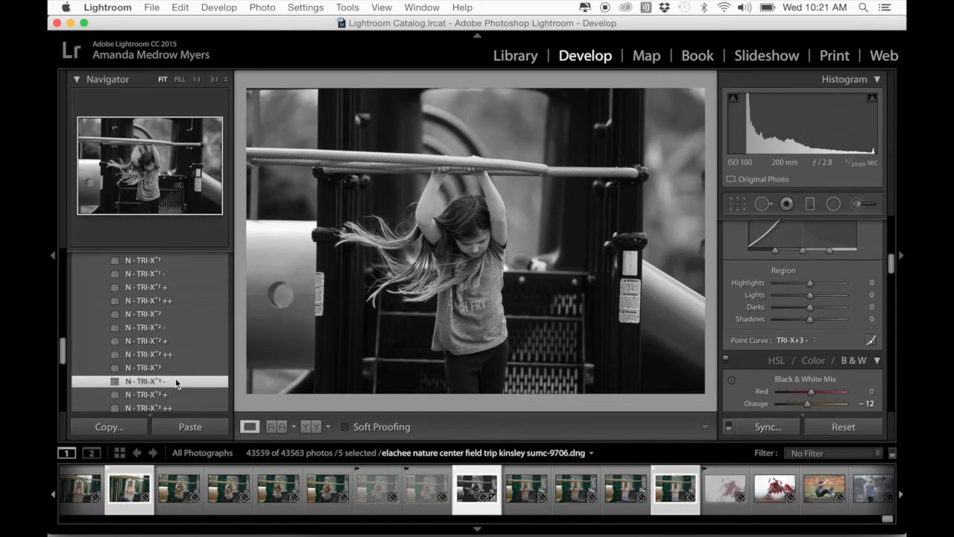
left_click(178, 369)
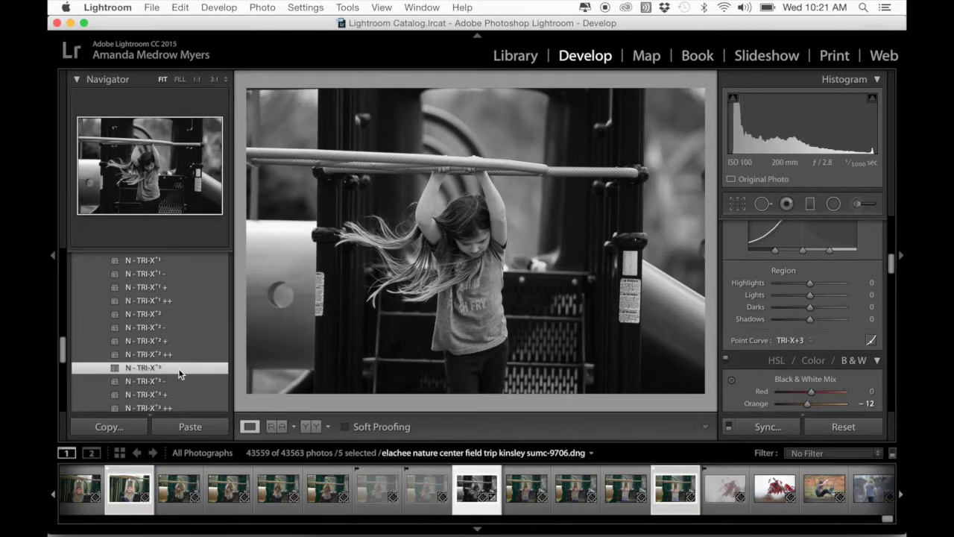
left_click(180, 381)
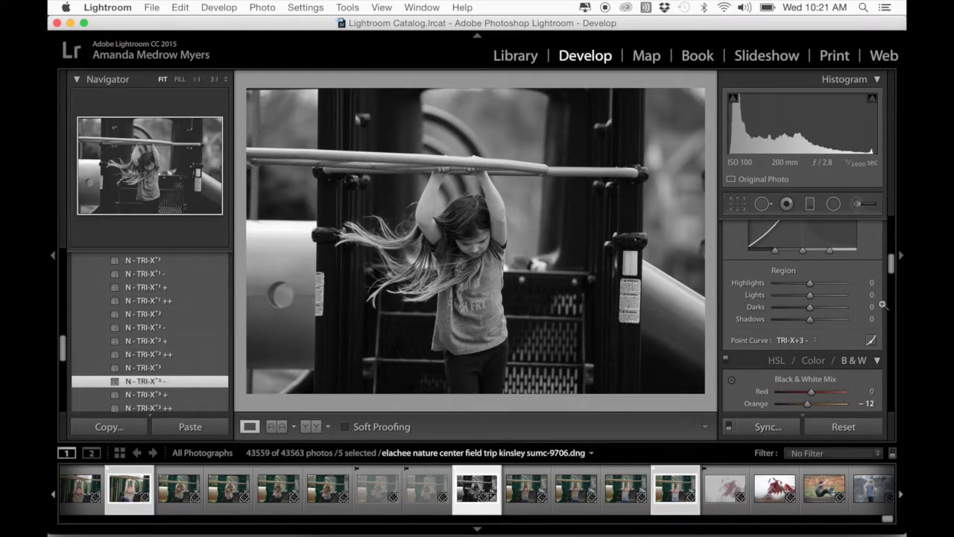
- Examine the available point curves, the tone curve and the Basic adjustments applied by the black-and-white preset
left_click(830, 343)
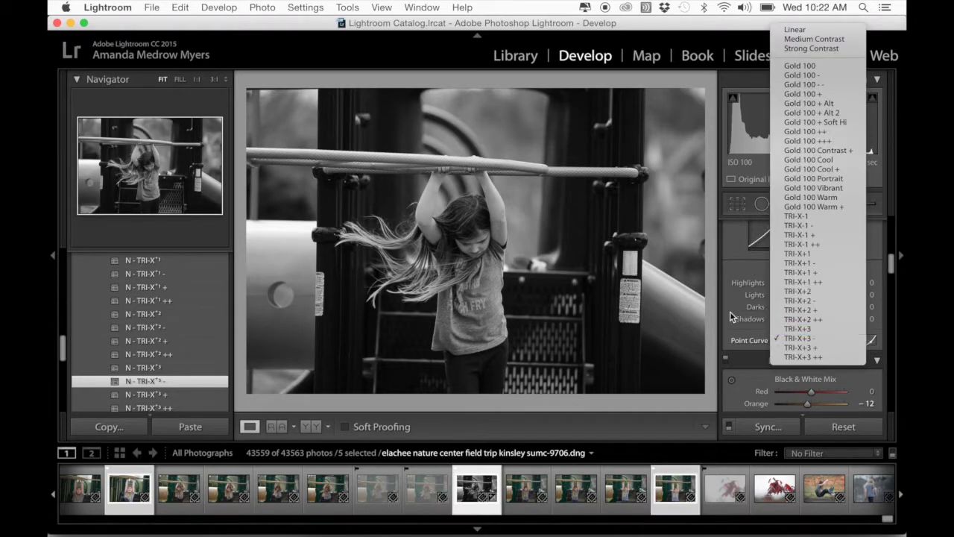
left_click(836, 339)
scroll(836, 337, "up", 5)
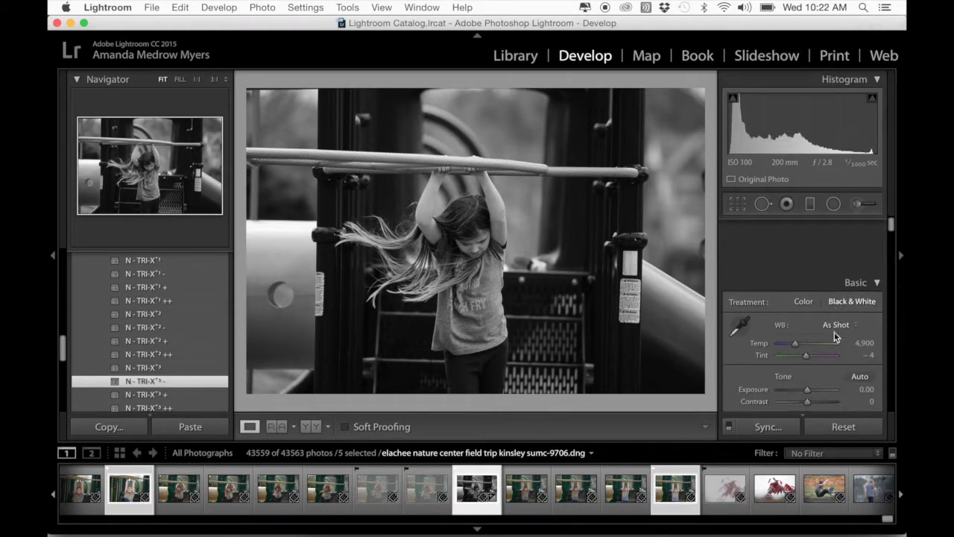
scroll(815, 319, "down", 10)
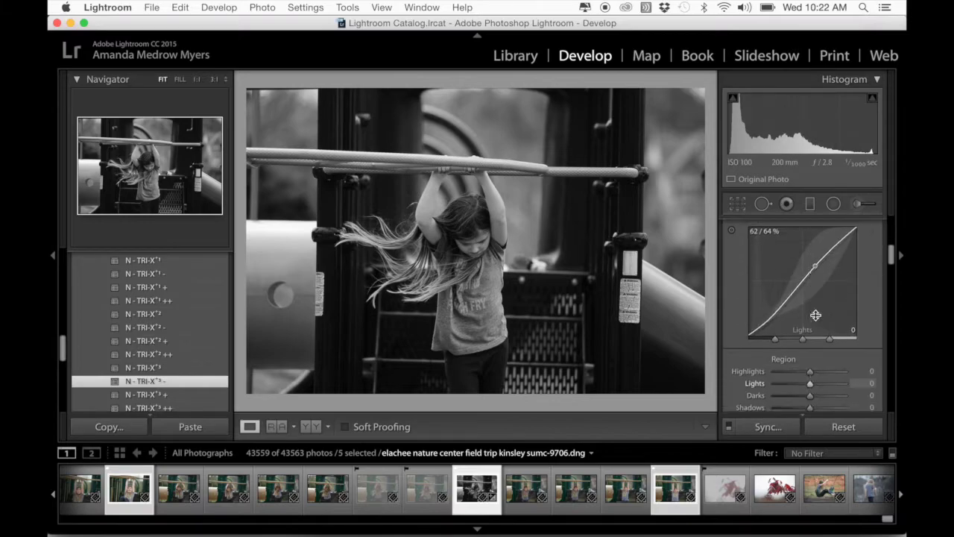
scroll(815, 320, "up", 10)
scroll(816, 320, "down", 1)
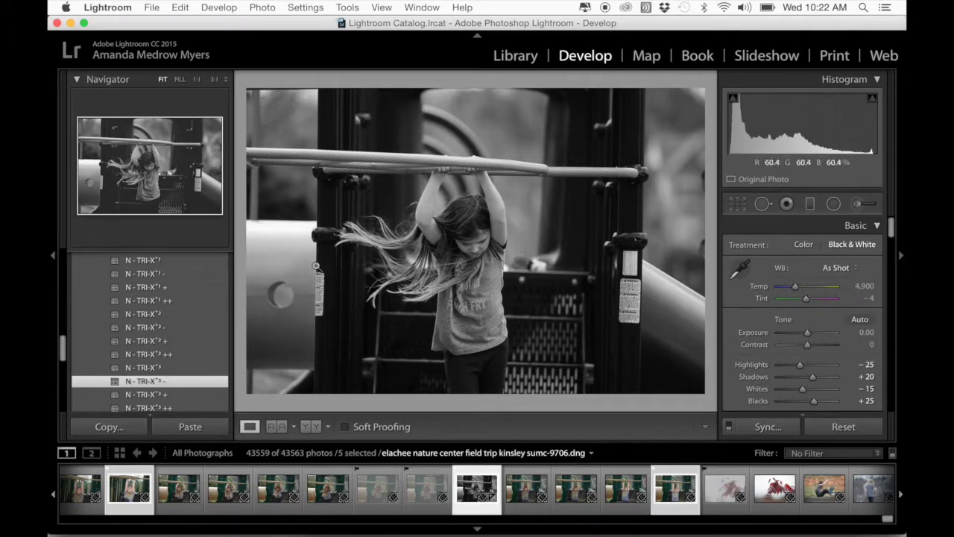
- Revert photo 9706 to its original Import state in the edit history, removing all applied presets
scroll(153, 316, "down", 5)
scroll(152, 317, "down", 3)
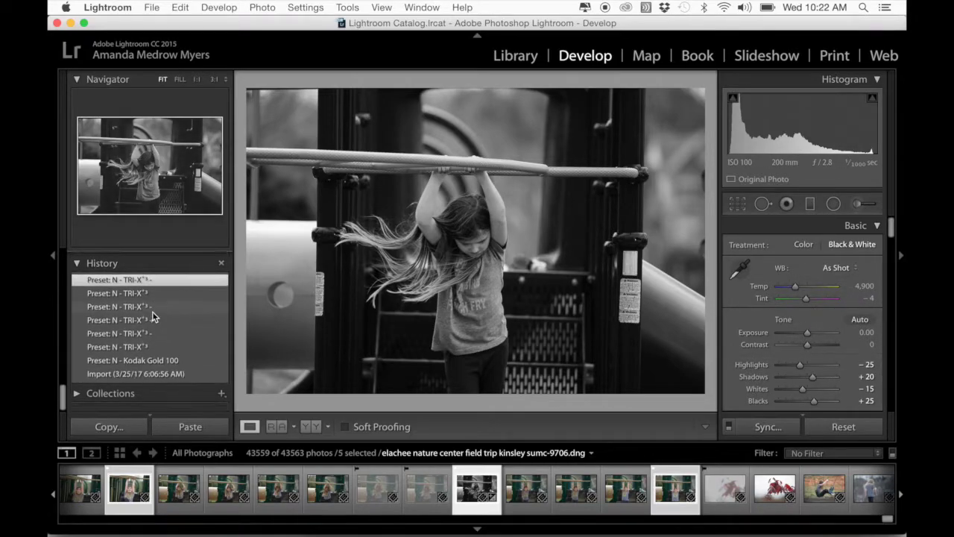
left_click(155, 376)
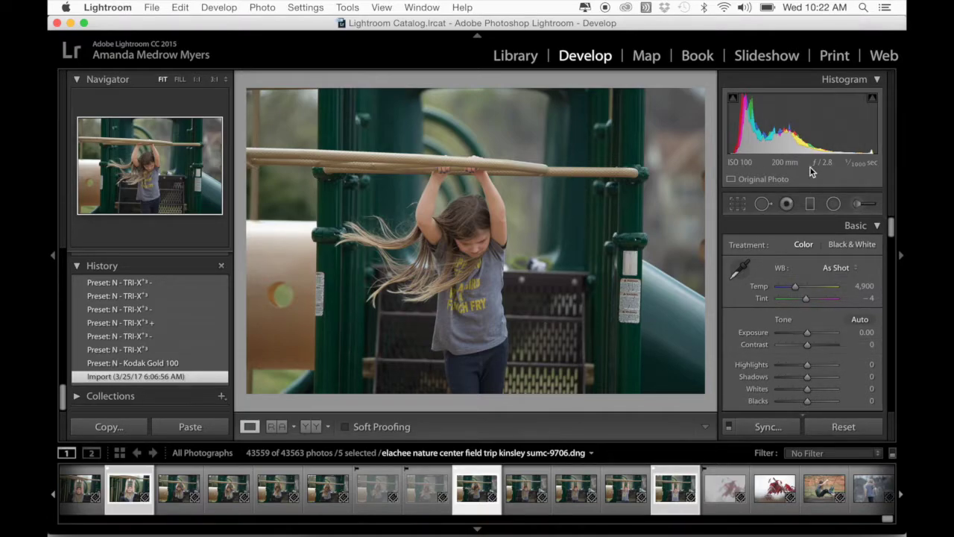
- Try sampling white balance from the white label on the post and from the girl's grey shirt, and restore As Shot
left_click(739, 273)
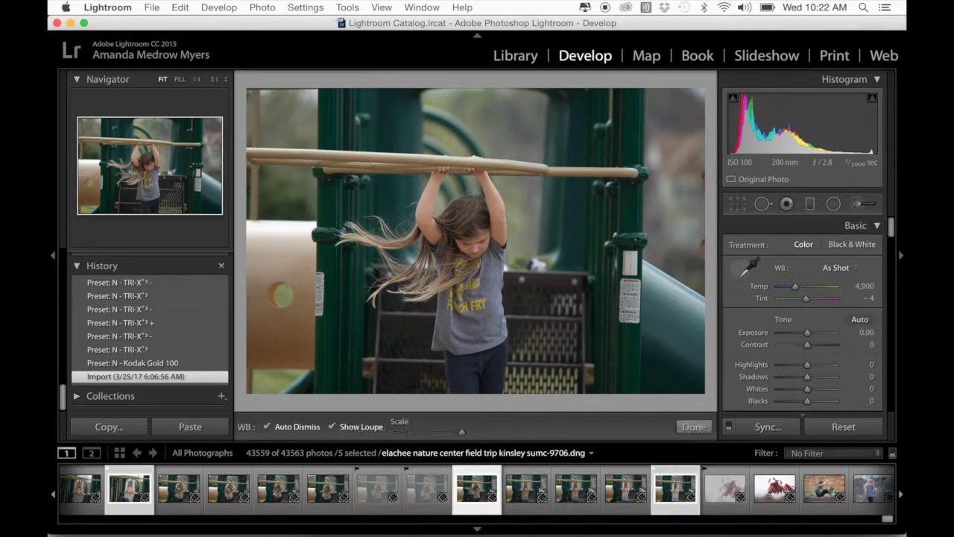
left_click(635, 261)
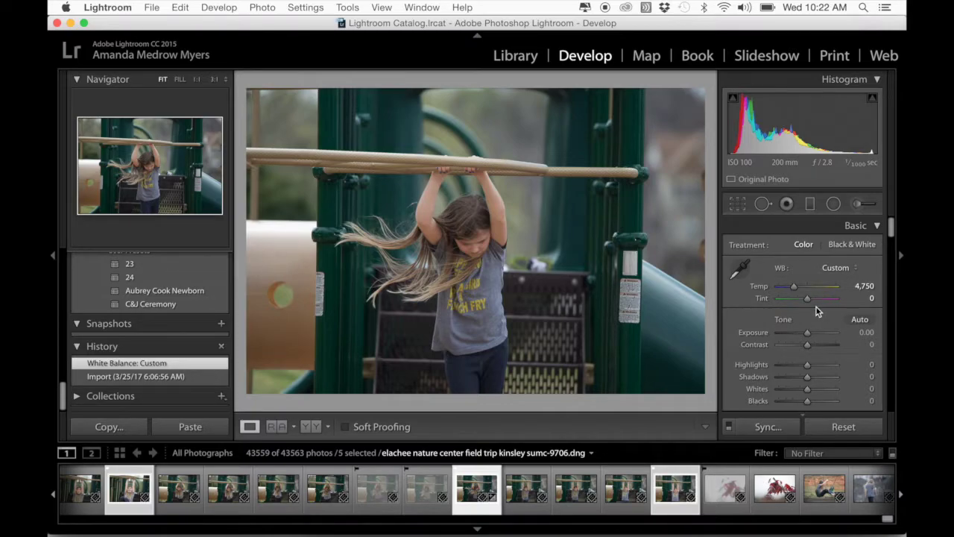
left_click(742, 273)
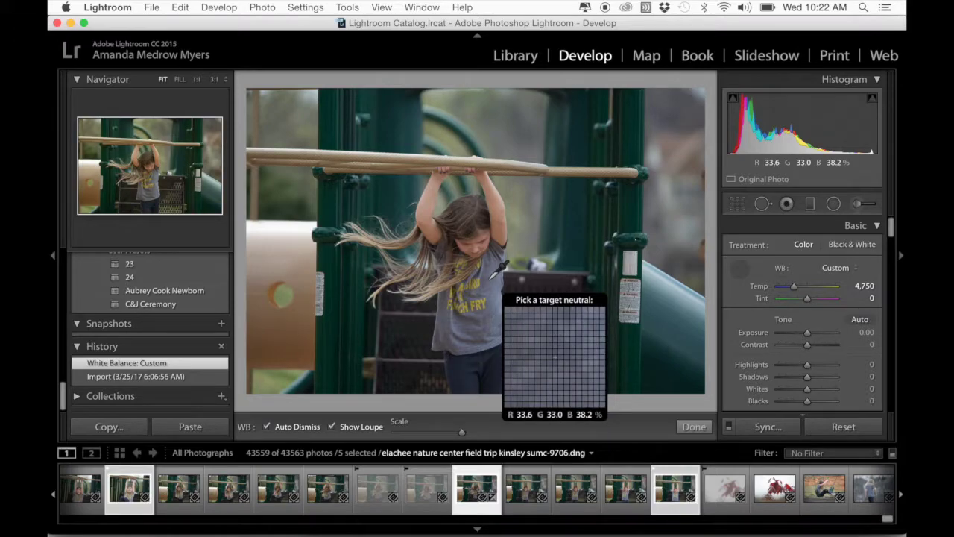
left_click(491, 274)
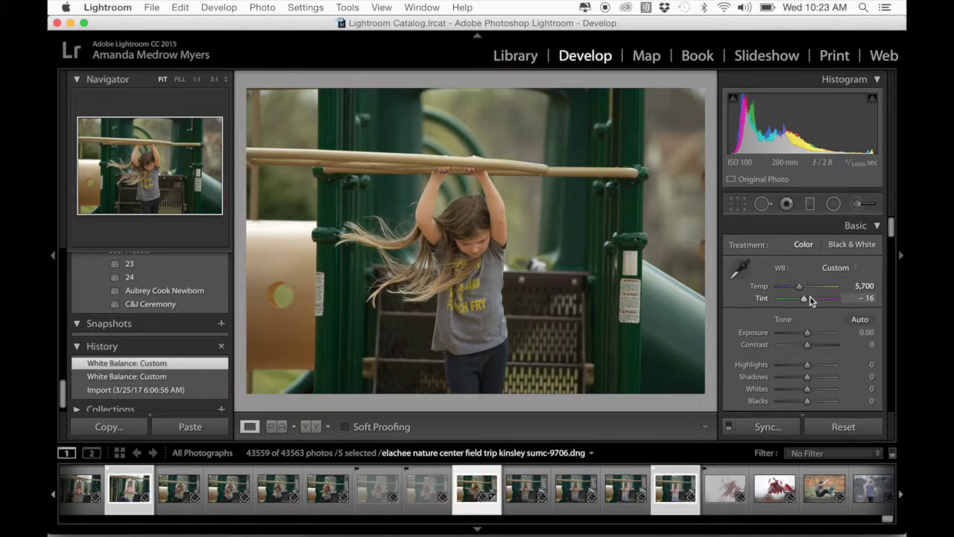
left_click(836, 268)
left_click(838, 189)
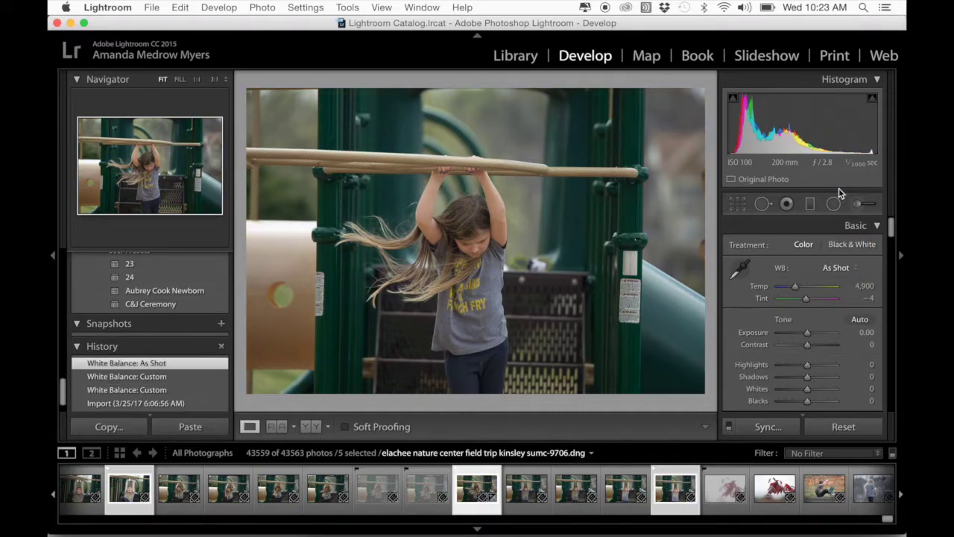
- Set the white balance by sampling the white label on the post, and check the girl's skin tone at 1:1 zoom
left_click(742, 274)
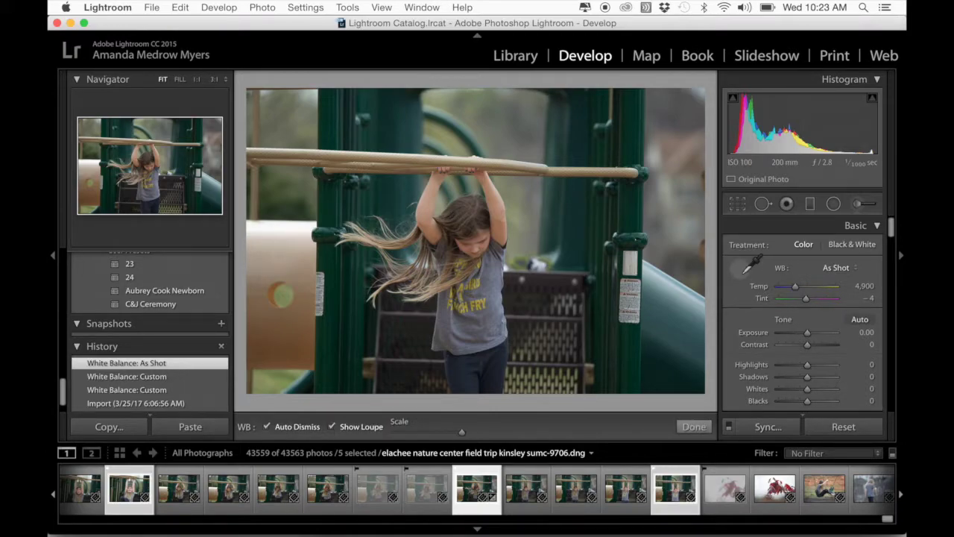
left_click(632, 262)
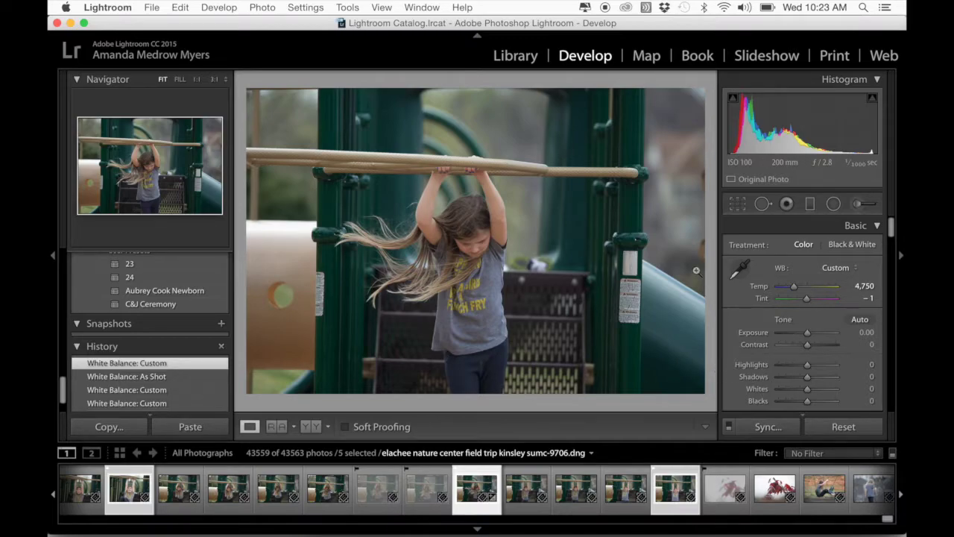
left_click(486, 242)
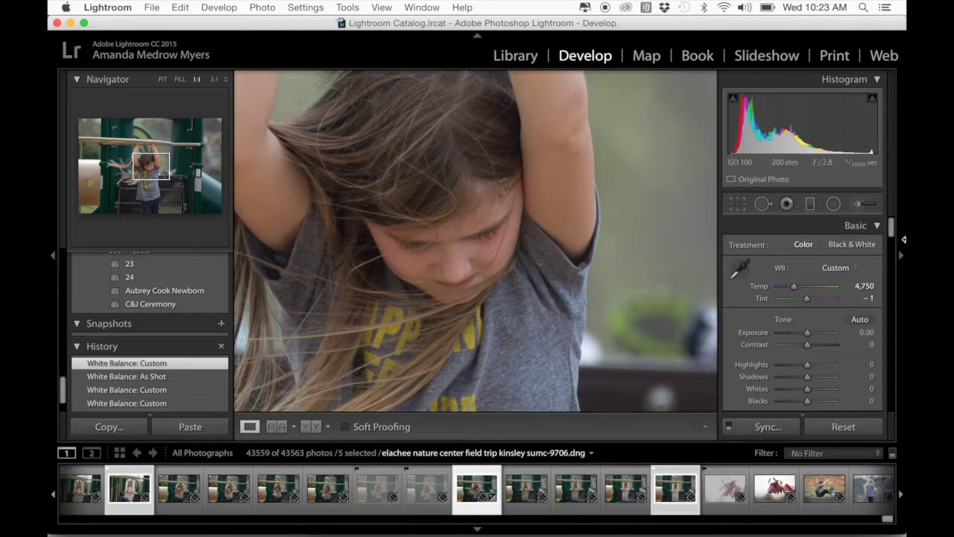
left_click(352, 334)
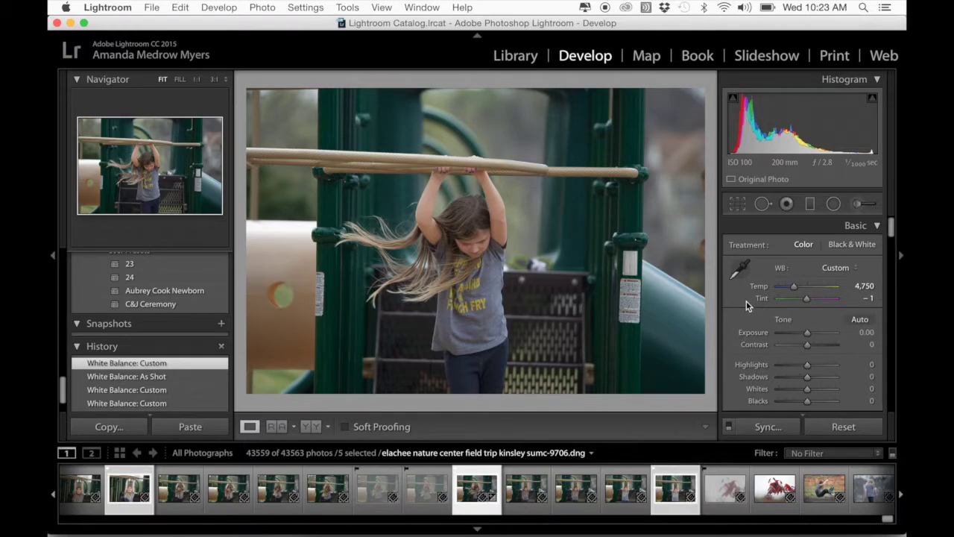
- Enable Remove Chromatic Aberration and Profile Corrections in the photo's lens corrections
scroll(748, 299, "down", 15)
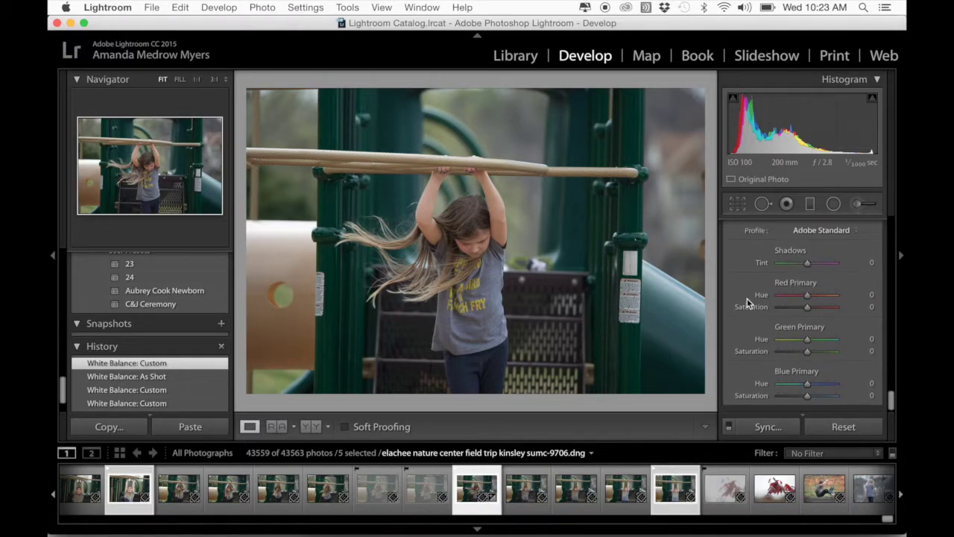
scroll(748, 298, "up", 10)
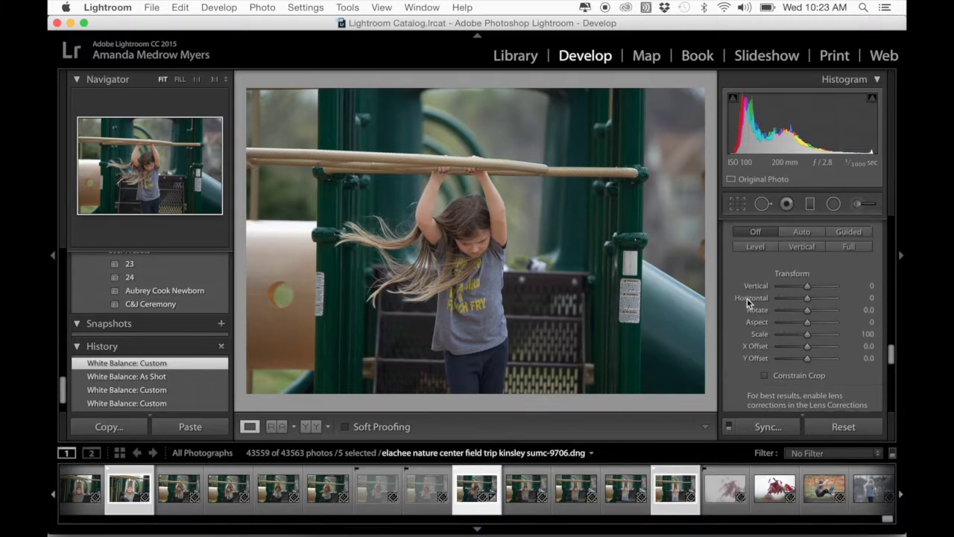
scroll(748, 302, "up", 5)
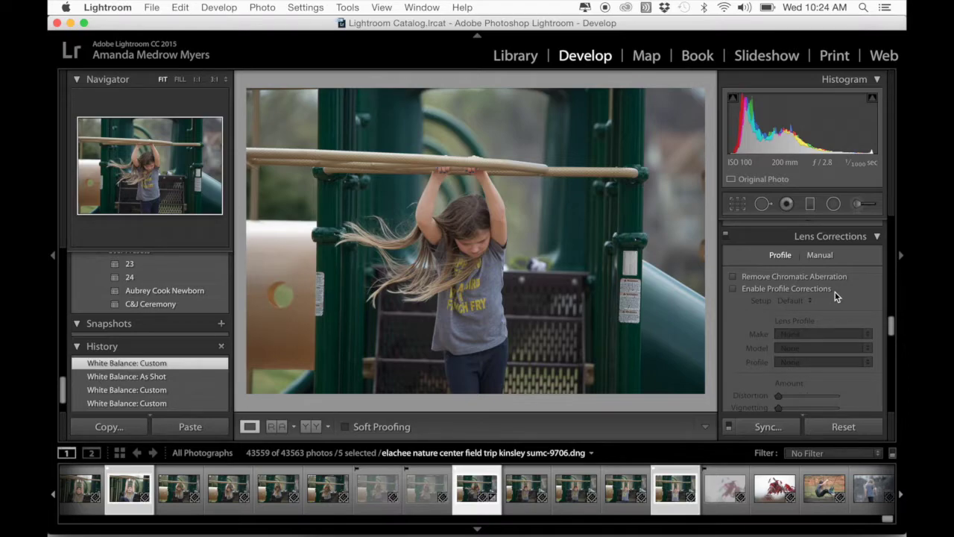
left_click(734, 276)
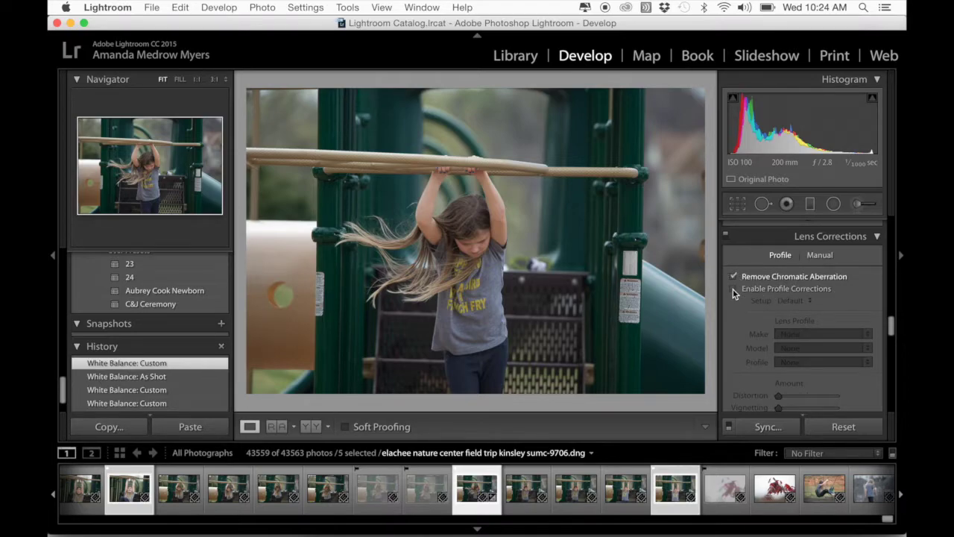
left_click(733, 291)
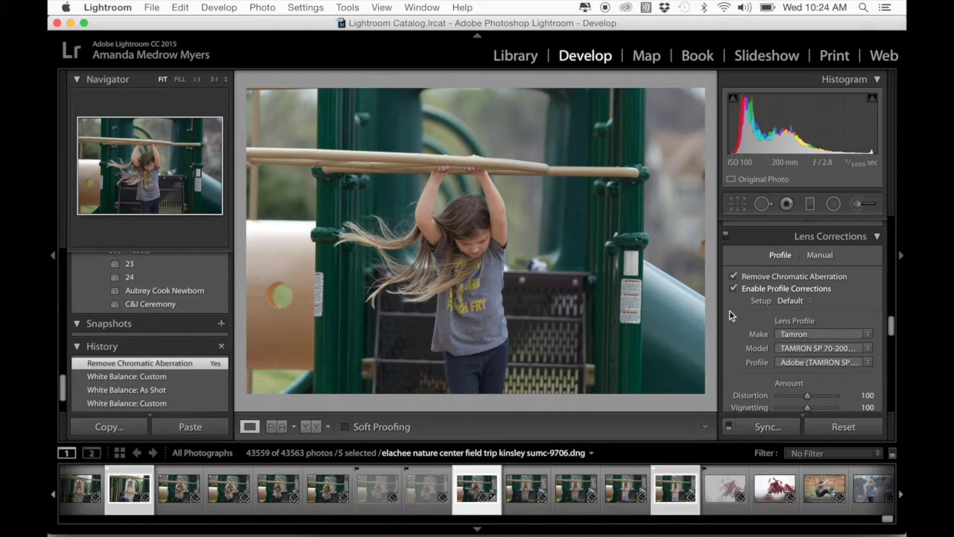
- Switch the lens profile corrections off and on repeatedly to compare their effect, leaving them enabled
left_click(734, 290)
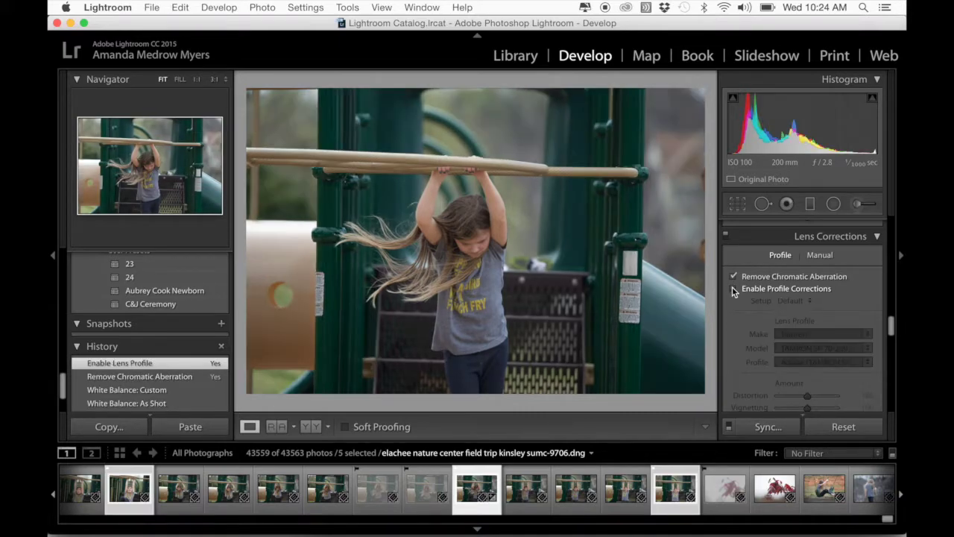
left_click(733, 290)
left_click(733, 290)
left_click(733, 290)
left_click(734, 290)
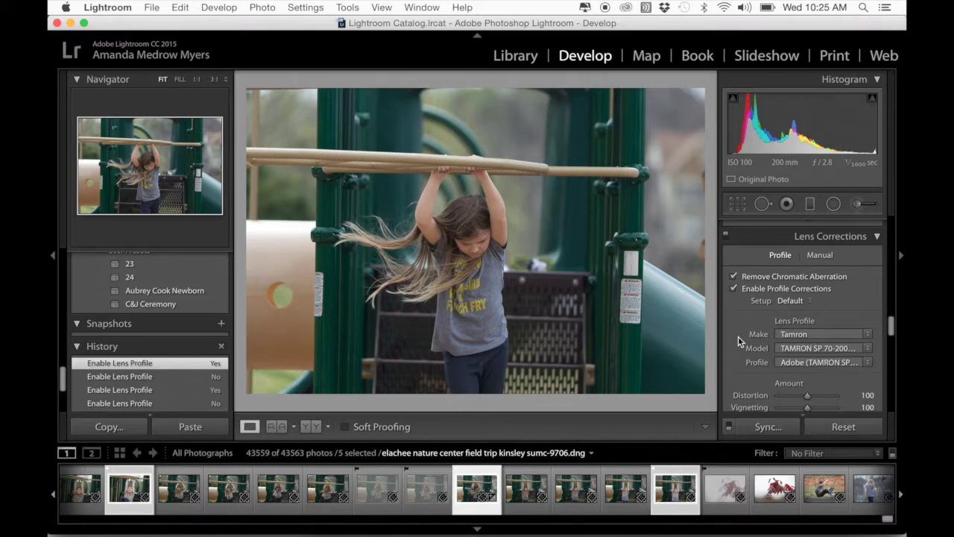
- Compare the Full and Auto Upright perspective corrections on the photo, ending on Auto
scroll(738, 337, "down", 5)
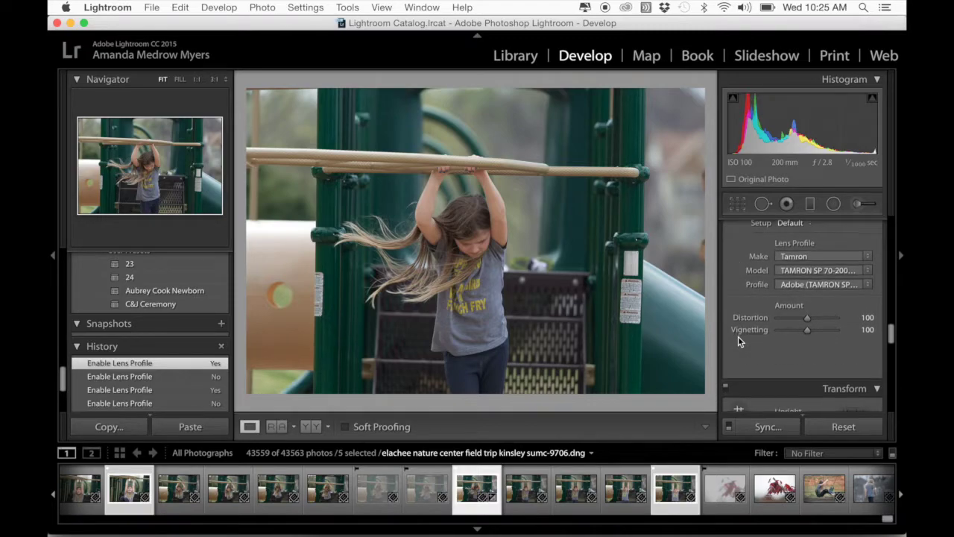
scroll(738, 336, "down", 2)
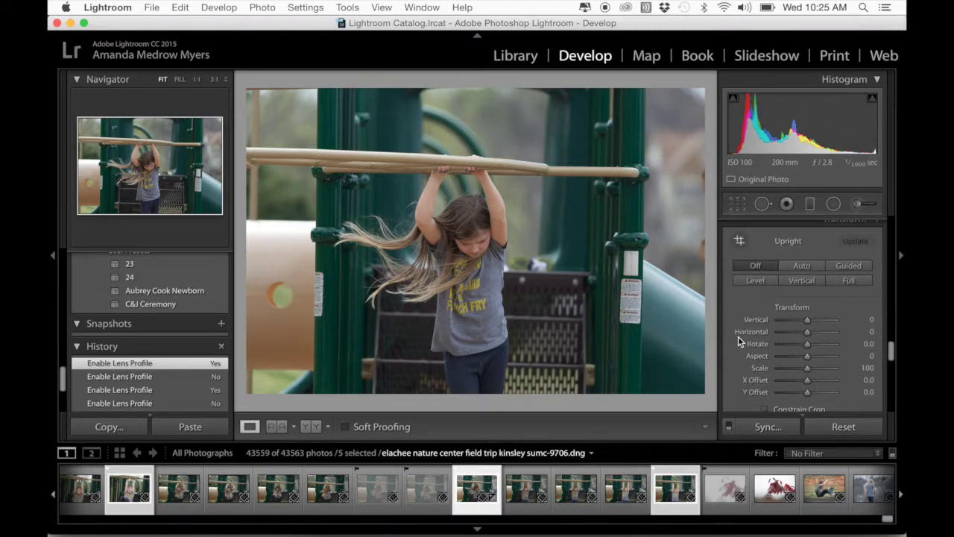
scroll(738, 335, "up", 2)
scroll(738, 336, "up", 1)
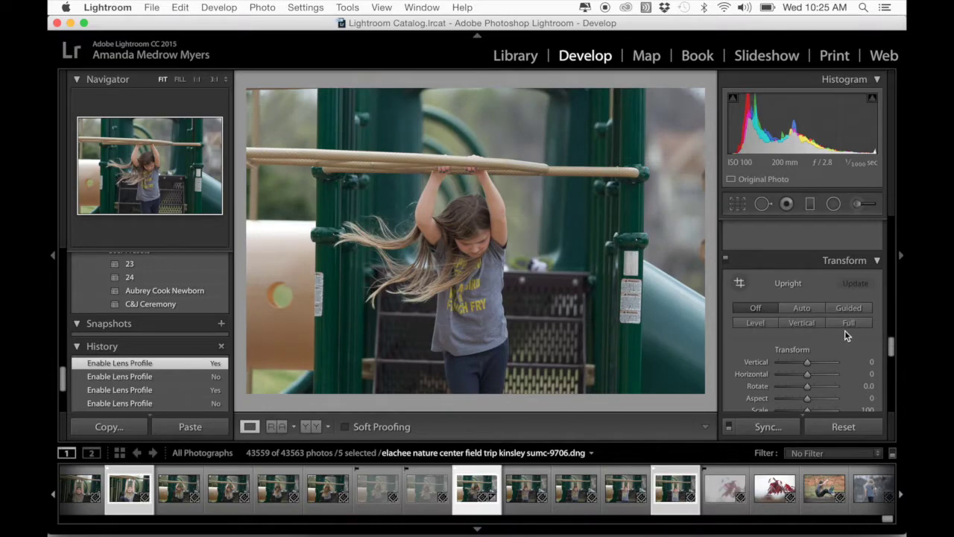
left_click(851, 325)
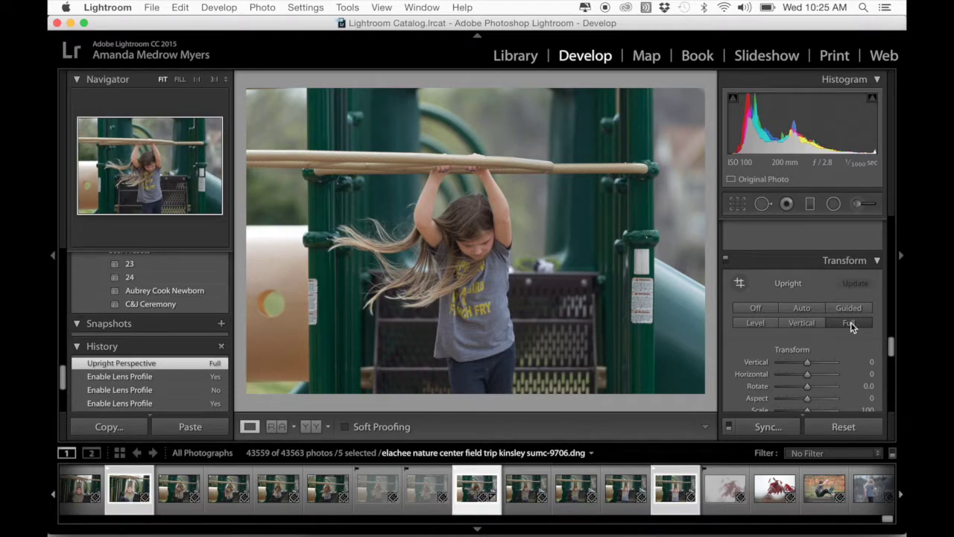
left_click(806, 307)
left_click(859, 323)
left_click(803, 308)
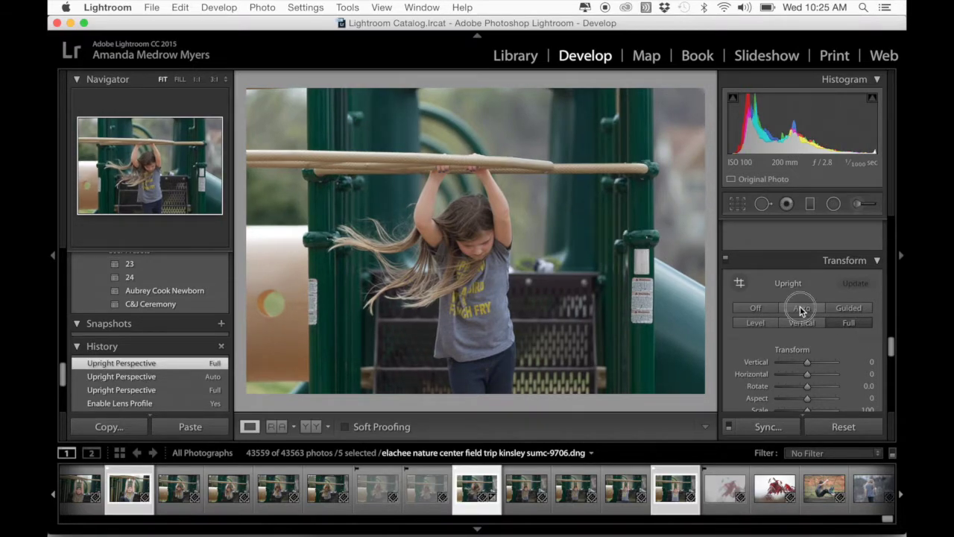
- Compare the Full, Off and Auto Upright perspective corrections on the photo, ending on Full
left_click(855, 325)
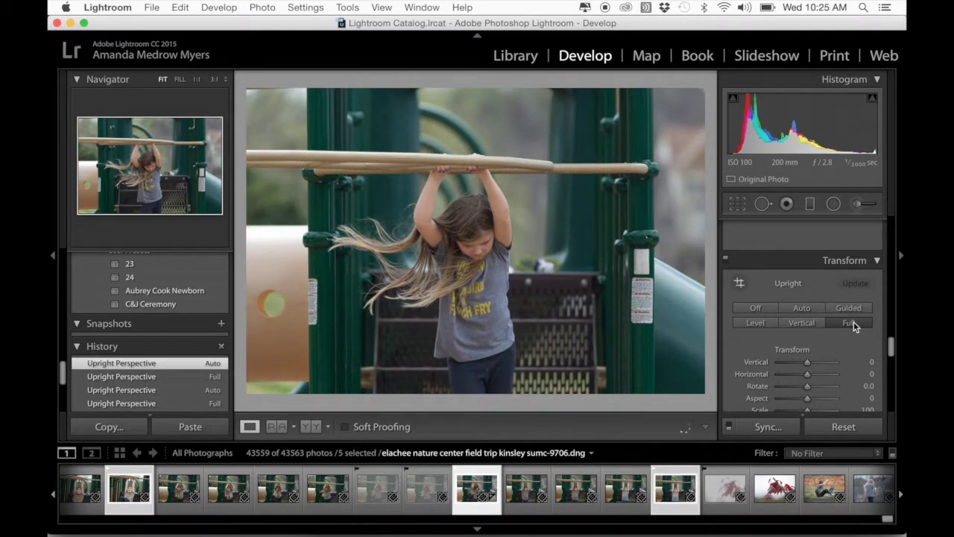
left_click(759, 307)
left_click(802, 308)
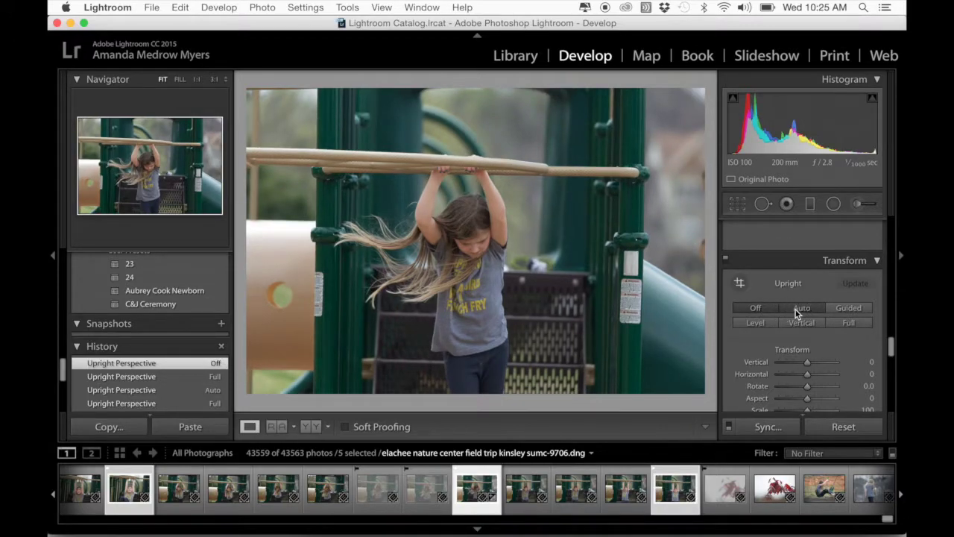
left_click(761, 309)
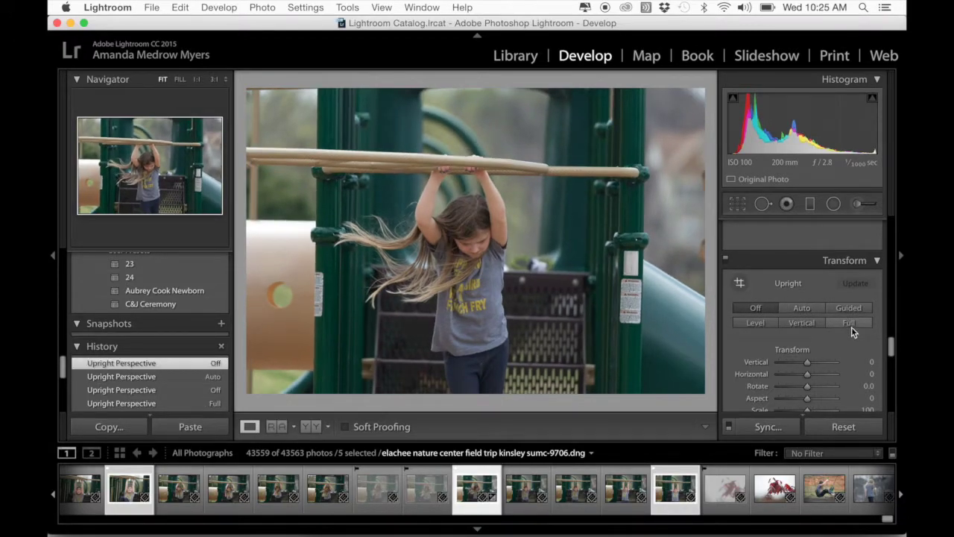
left_click(851, 324)
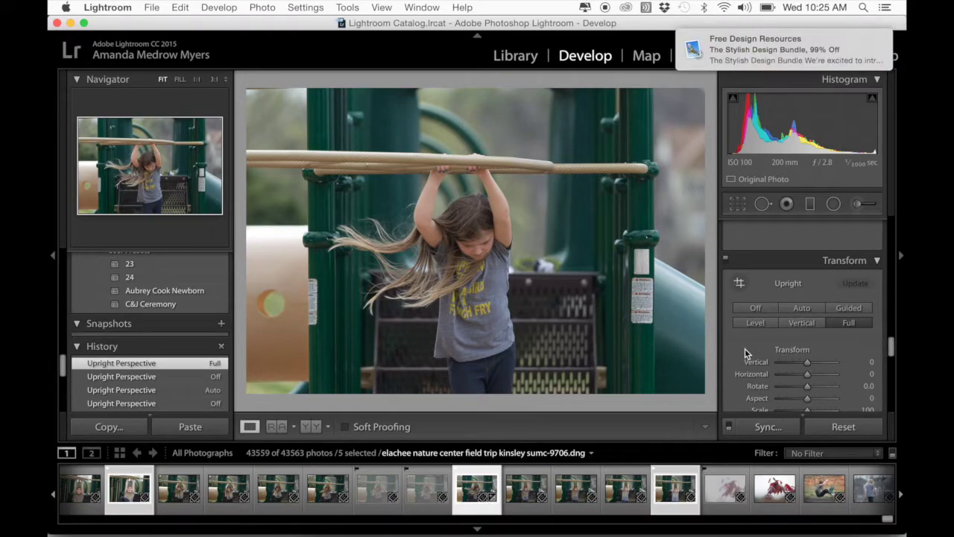
scroll(741, 333, "down", 3)
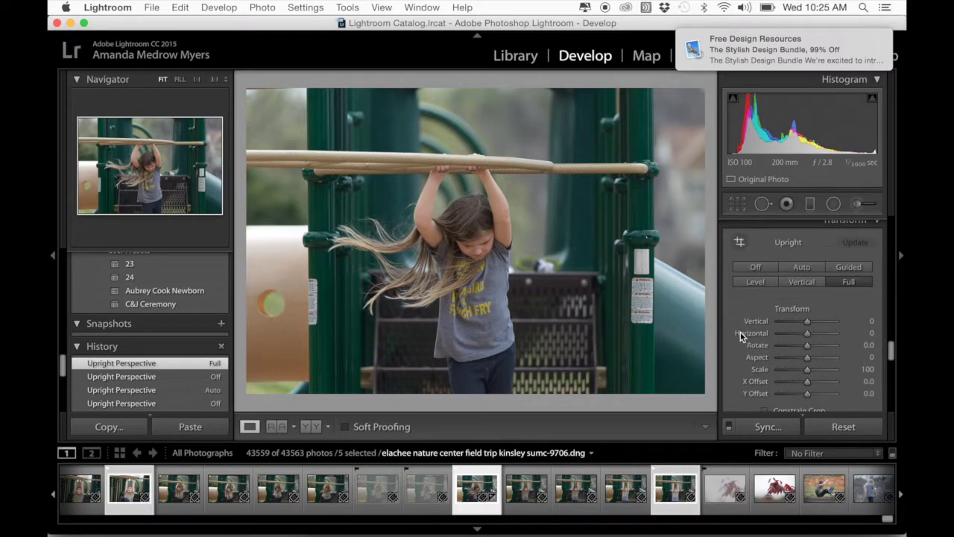
scroll(741, 332, "up", 1)
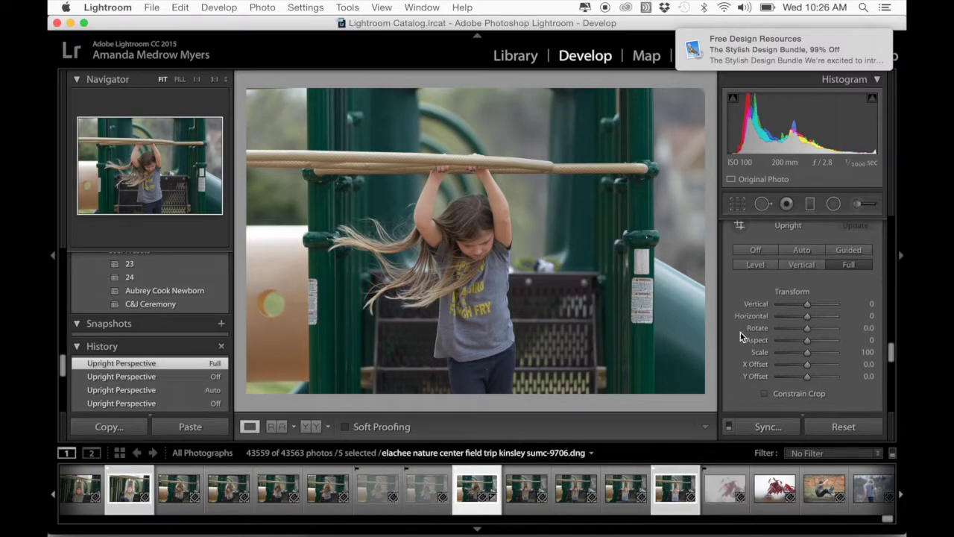
- Convert the photo to black and white and lower Blacks to −51, with the shadow clipping warning turned on
scroll(740, 331, "up", 15)
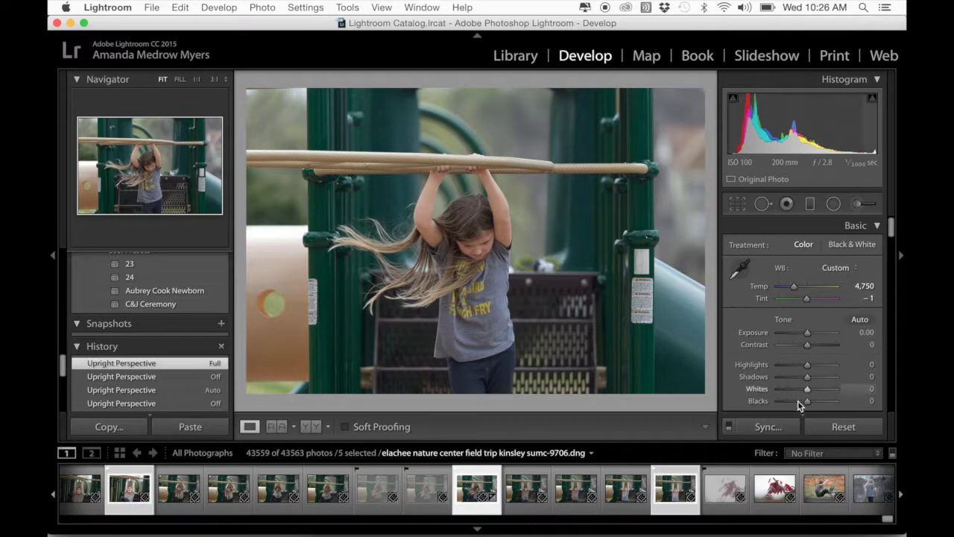
left_click(863, 246)
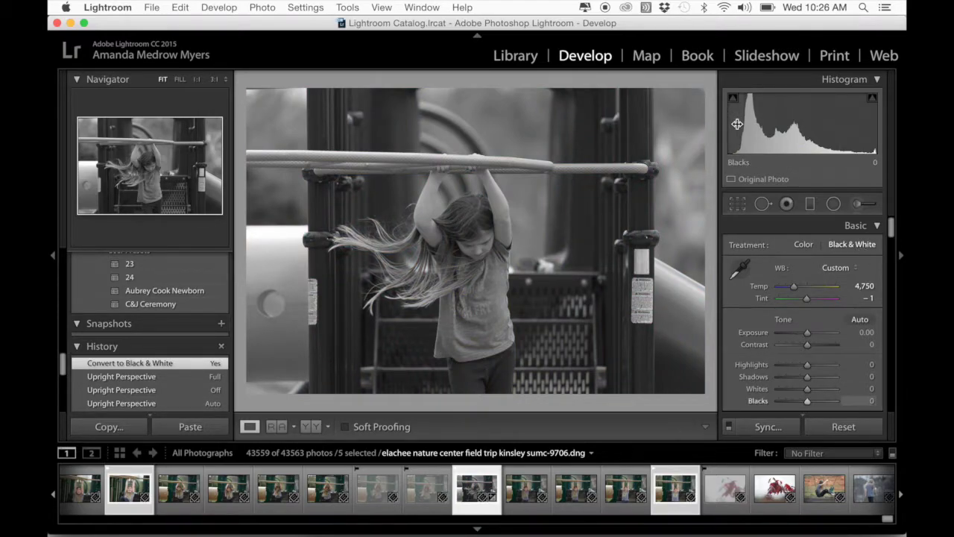
left_click_drag(737, 128, 723, 128)
left_click_drag(793, 402, 793, 401)
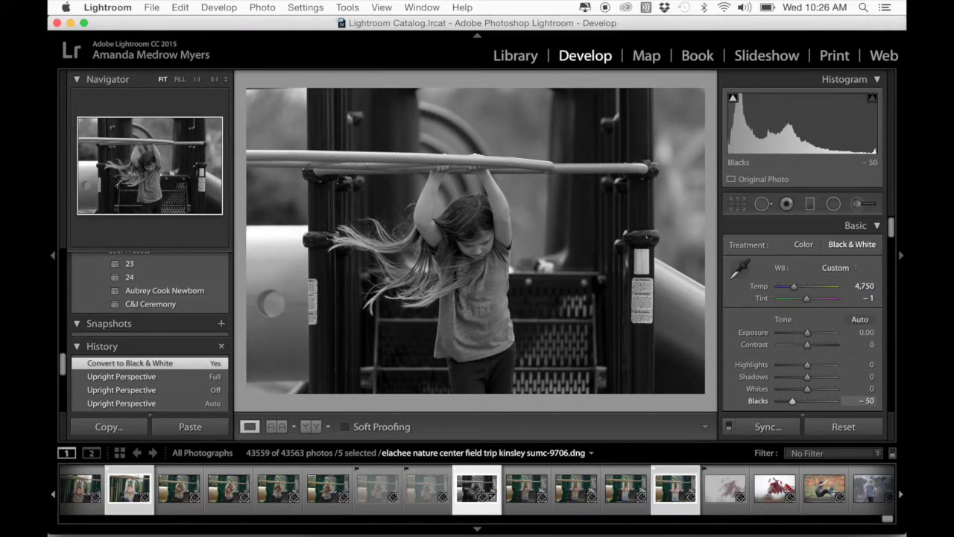
left_click_drag(737, 124, 735, 121)
mouse_move(733, 101)
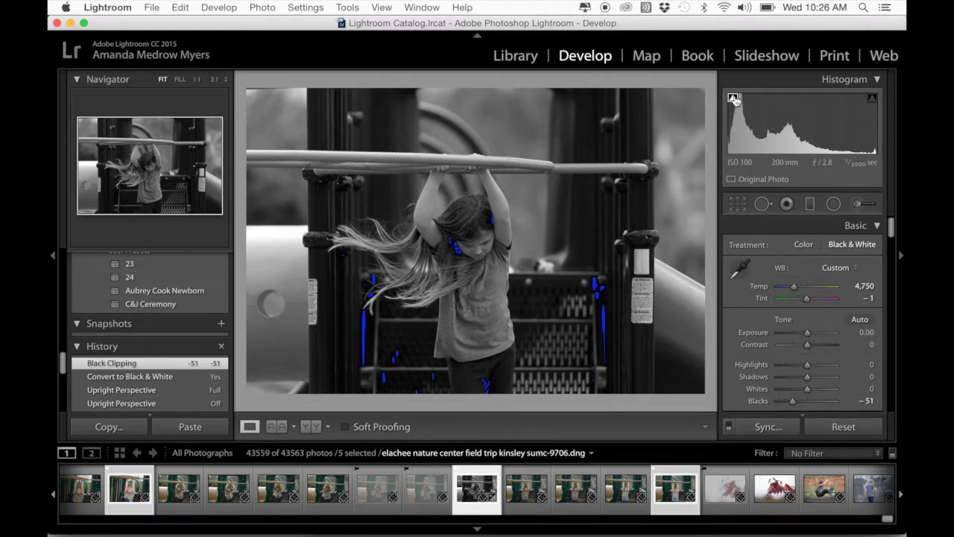
left_click(734, 99)
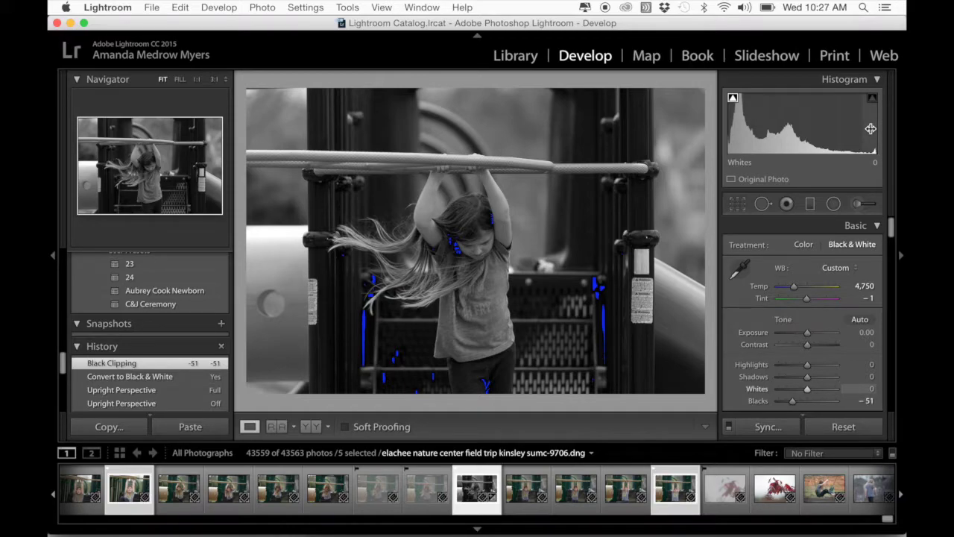
- Raise Whites to +32 and check the photo for clipped highlights, leaving the highlight clipping warning off
left_click_drag(841, 150, 850, 149)
left_click(873, 100)
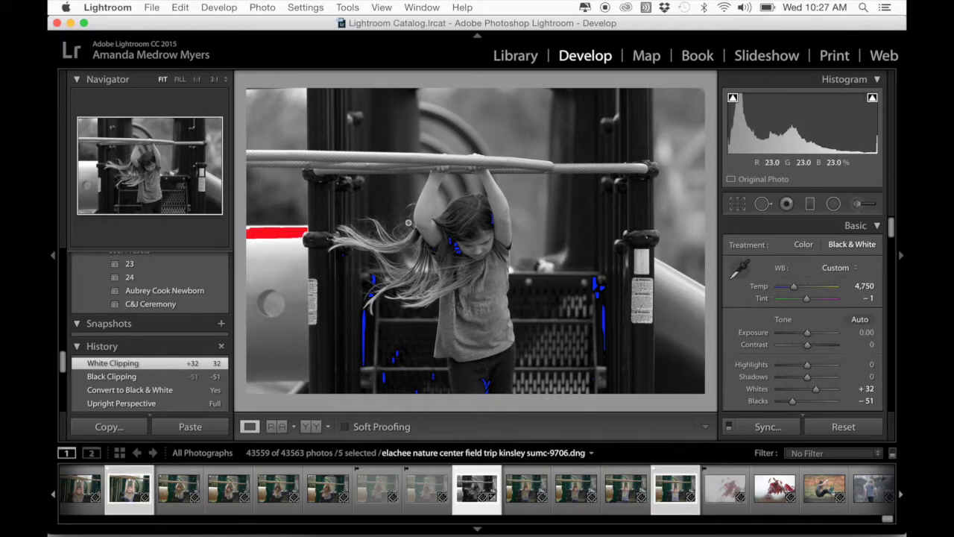
left_click(873, 100)
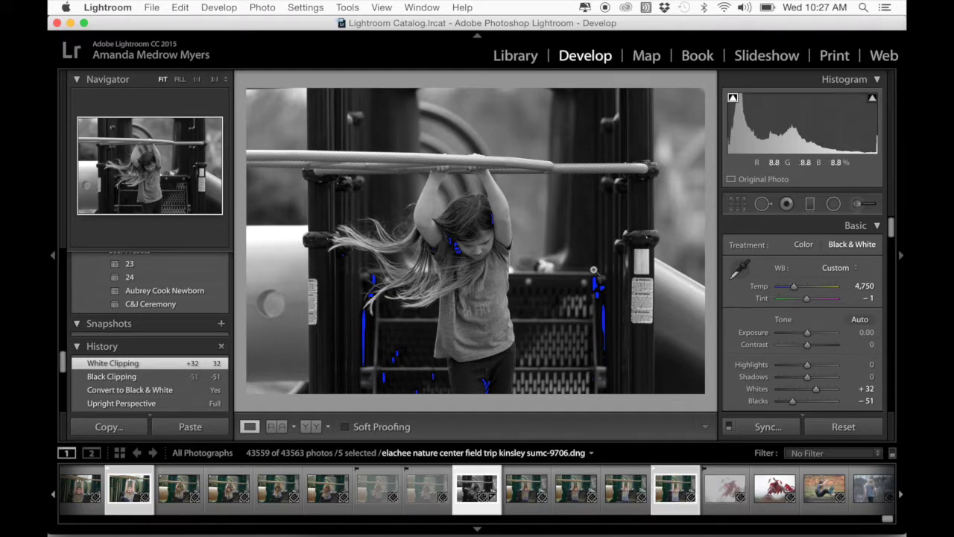
mouse_move(873, 104)
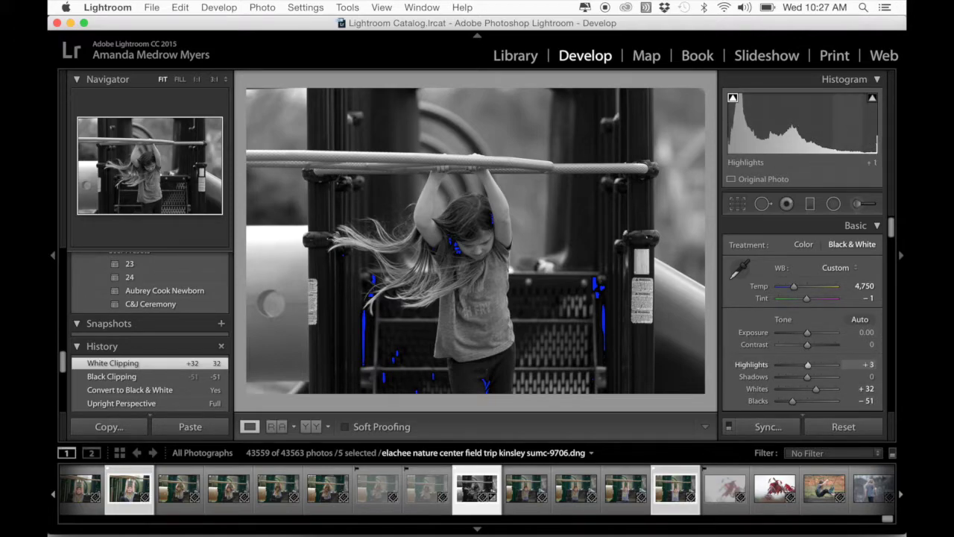
- Adjust the photo's tones to Highlights +12, Exposure +0.54, Blacks −67 and Shadows +10
left_click_drag(827, 128, 803, 128)
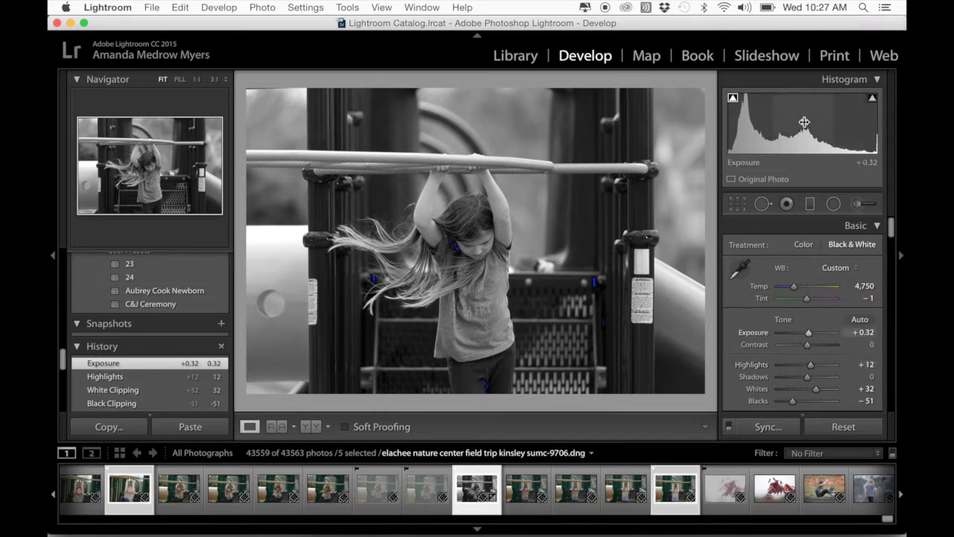
left_click_drag(807, 127, 803, 123)
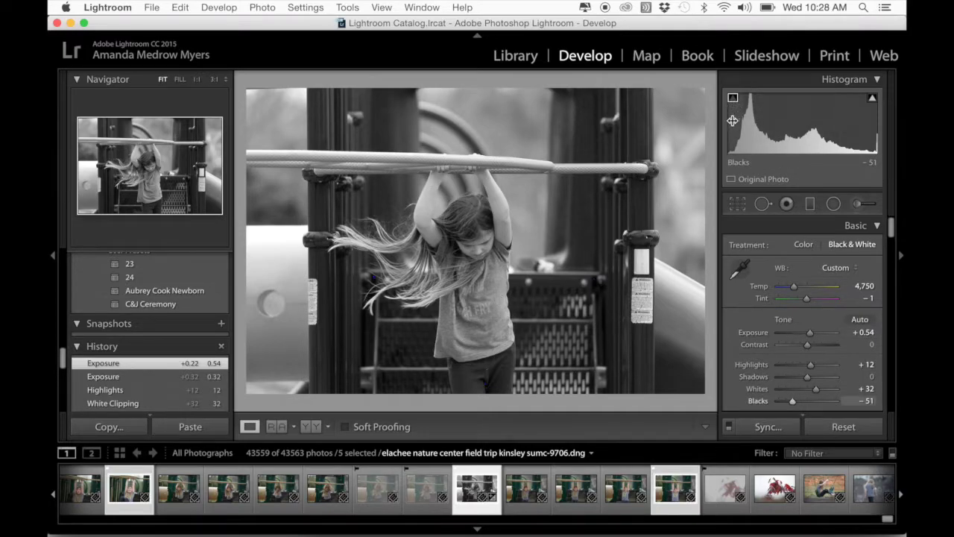
left_click_drag(738, 125, 734, 125)
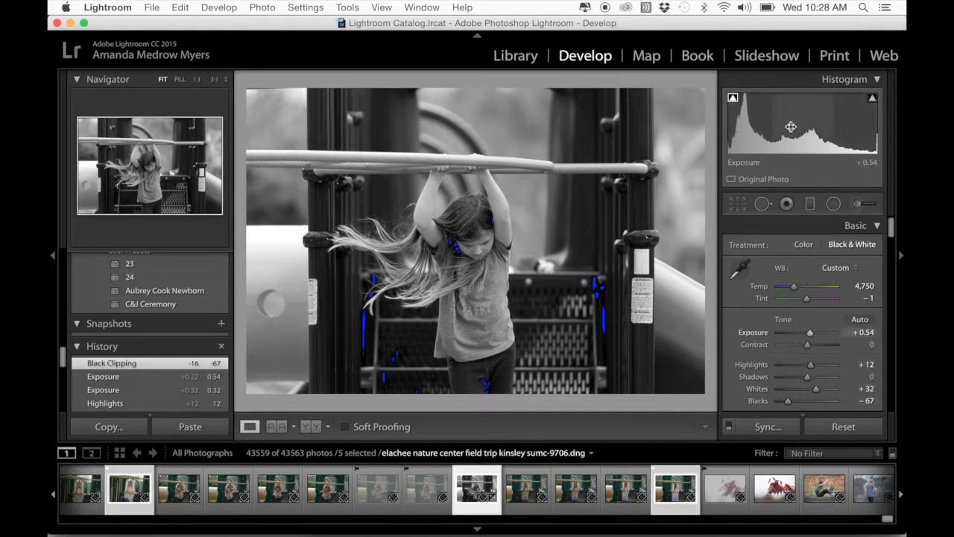
left_click_drag(748, 126, 759, 129)
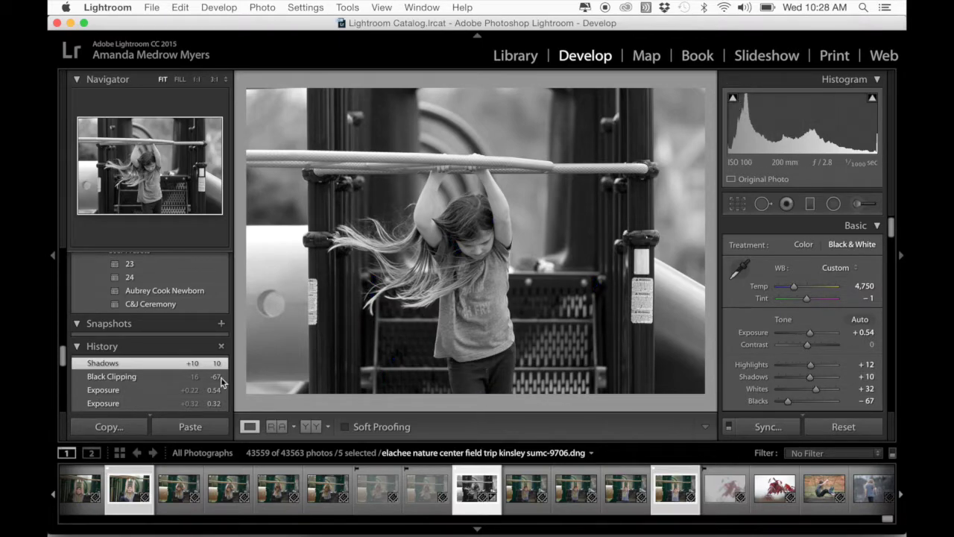
- Review the history of edits and compare the black-and-white photo with its original side by side, returning to the single view
scroll(176, 375, "down", 5)
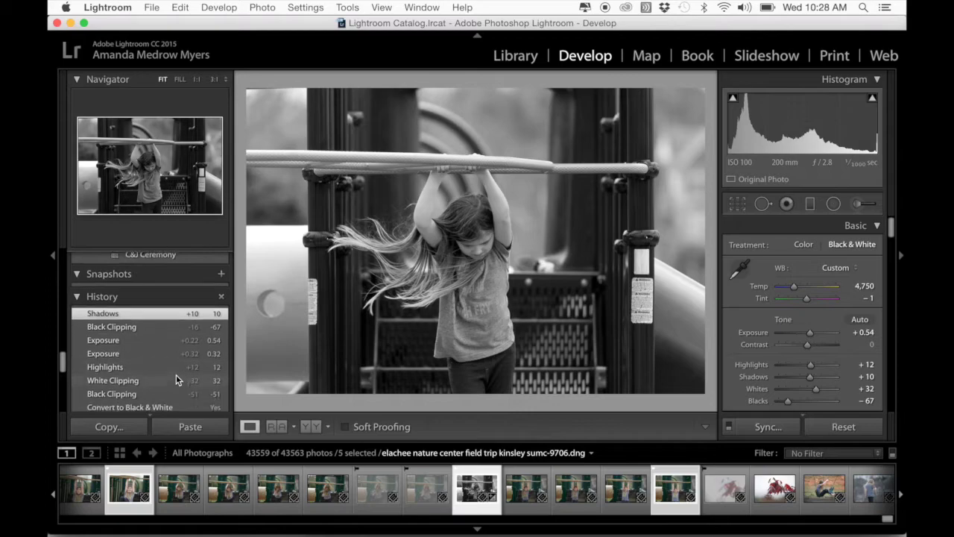
scroll(176, 374, "up", 3)
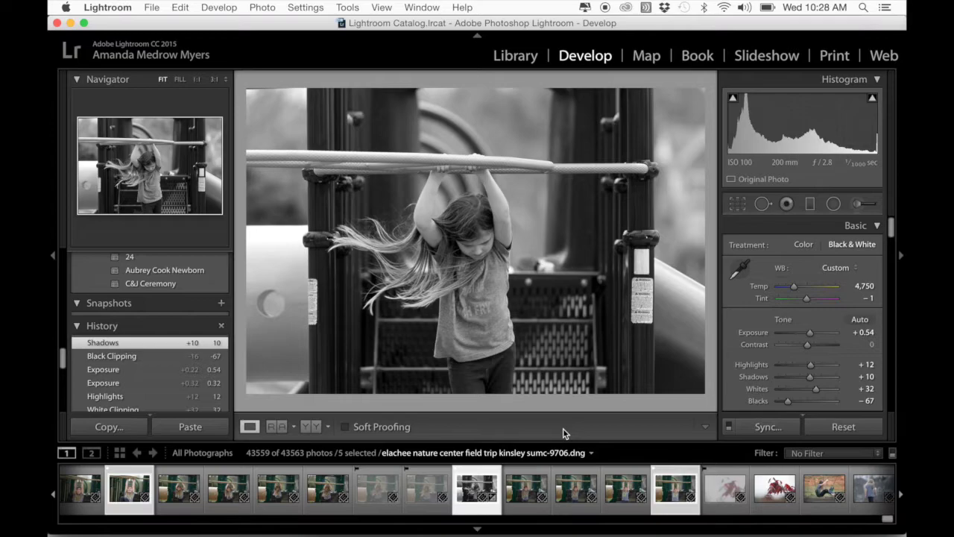
key("y")
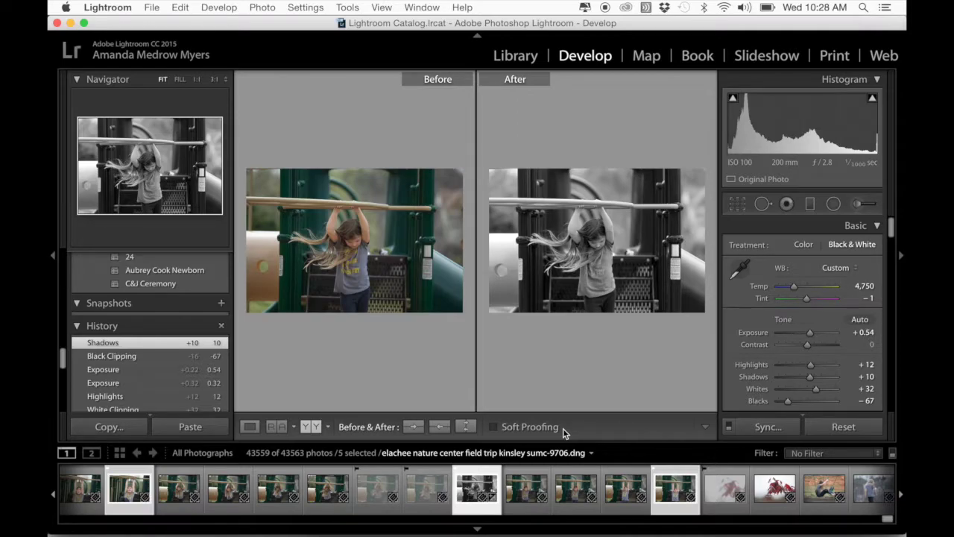
key("y")
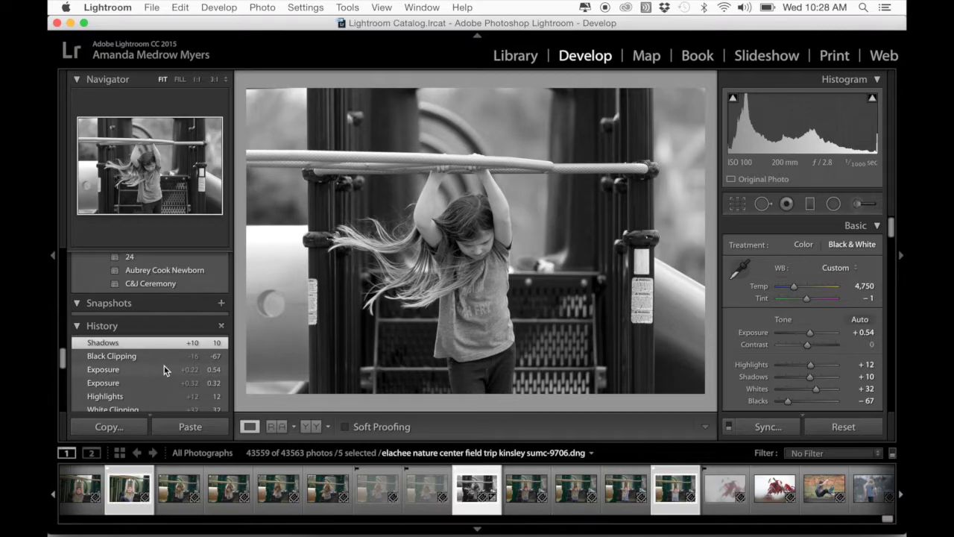
- Copy the Convert to Black & White history step's settings to Before, and restore the photo to the latest Shadows history step
scroll(165, 369, "down", 5)
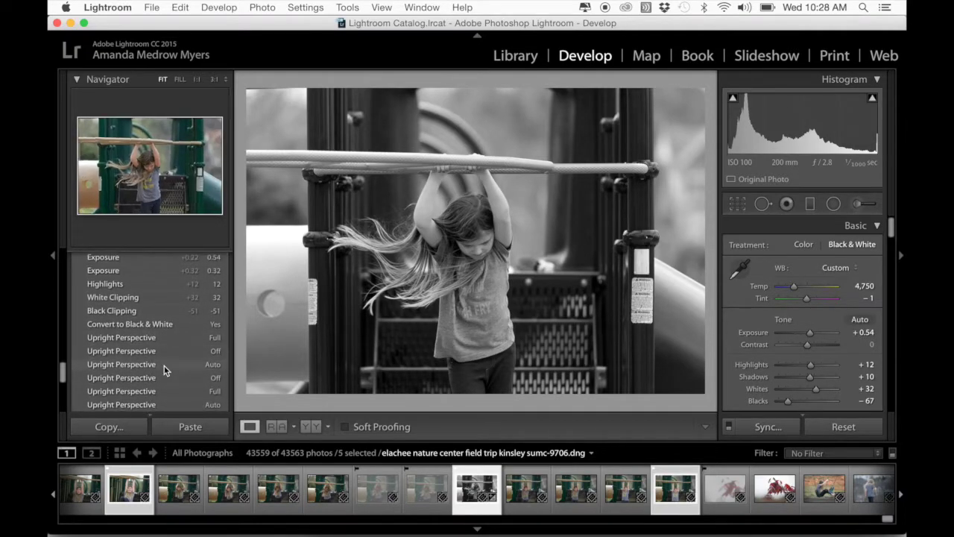
left_click(152, 328)
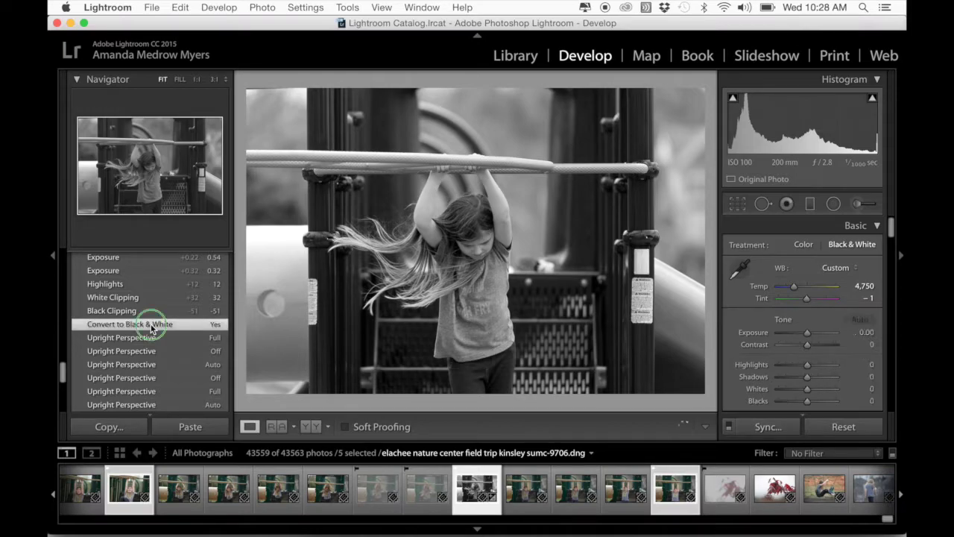
right_click(151, 328)
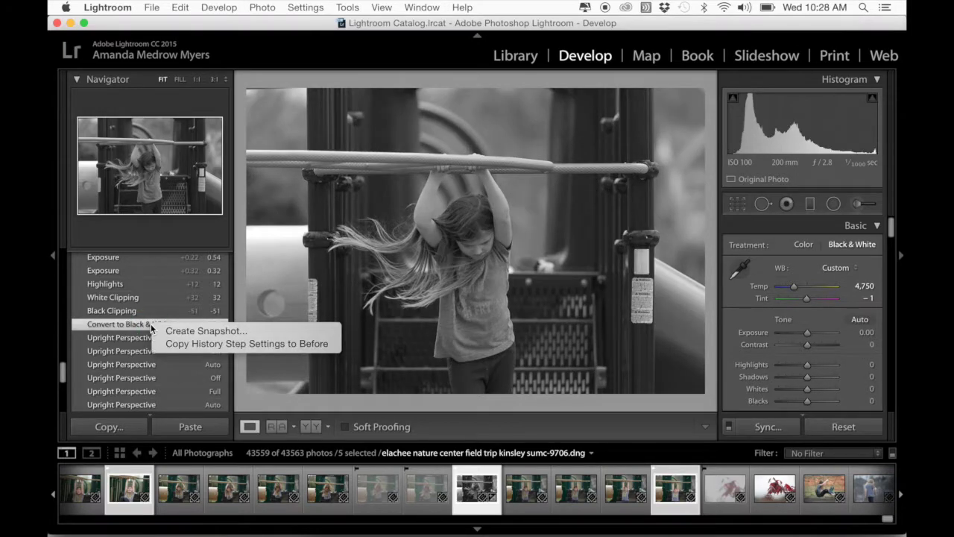
left_click(190, 343)
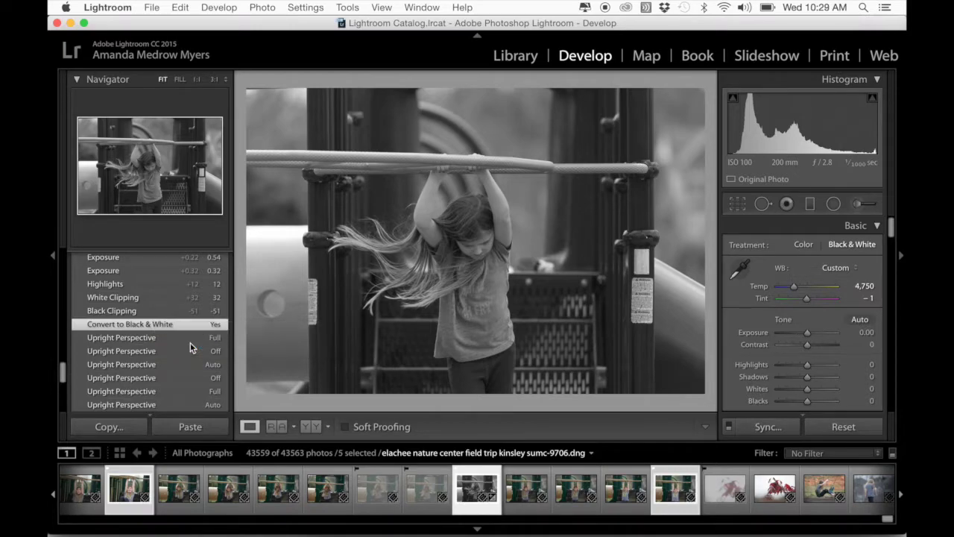
scroll(190, 342, "up", 15)
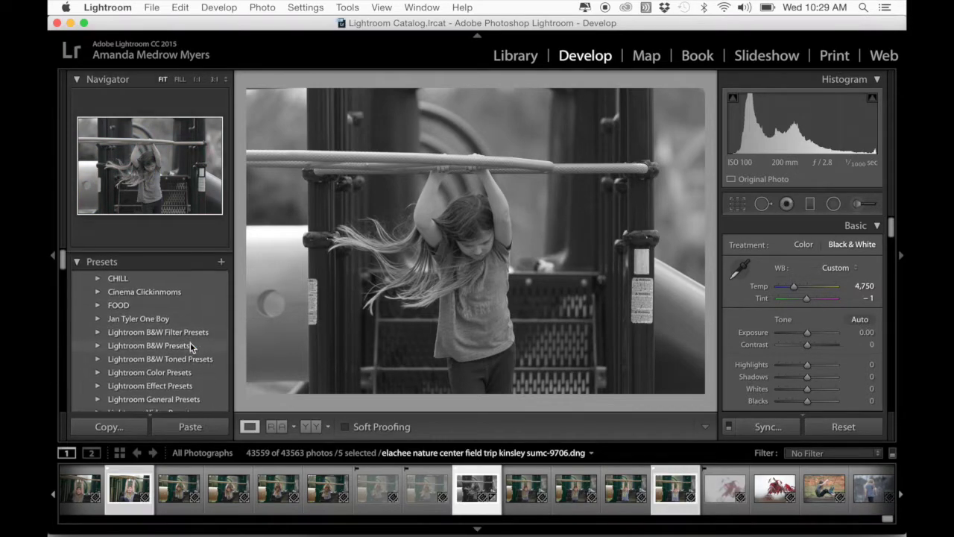
scroll(190, 342, "down", 10)
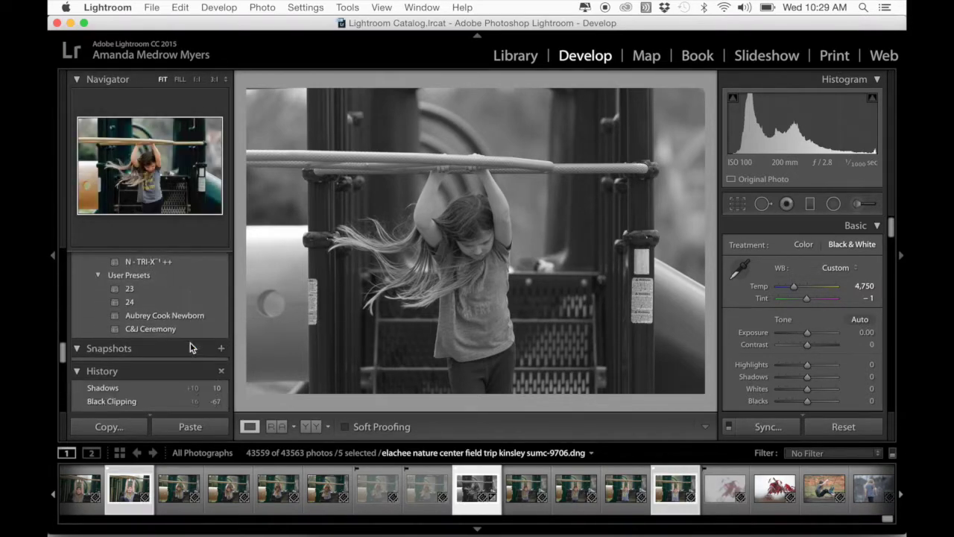
left_click(161, 288)
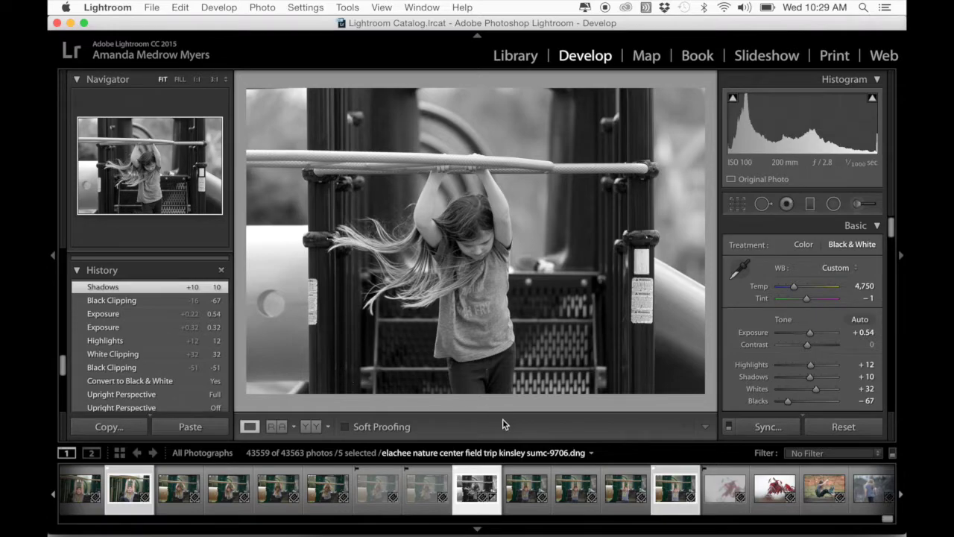
- Compare the photo side by side with its new Before version, trying a settings swap and checking the girl at 1:1, Fill and Fit zoom
left_click(312, 427)
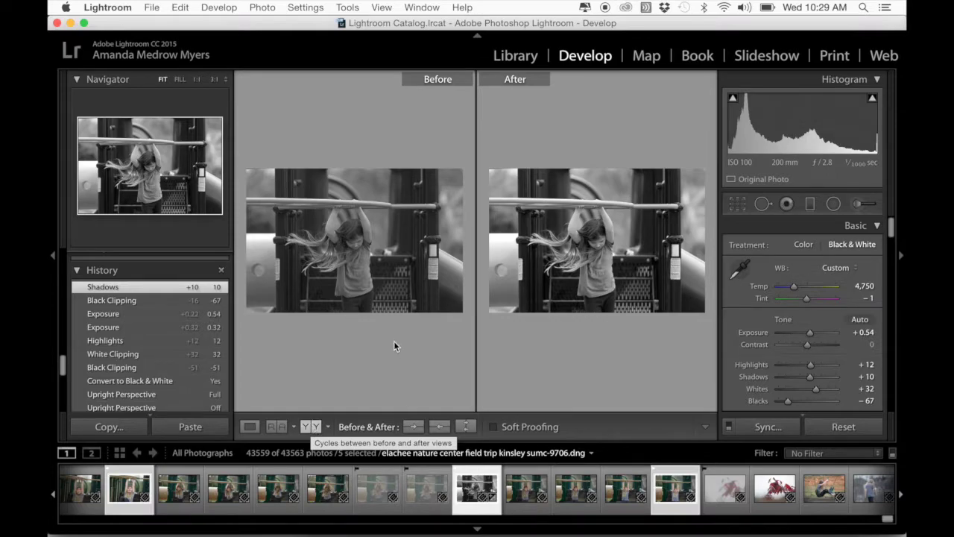
left_click(466, 427)
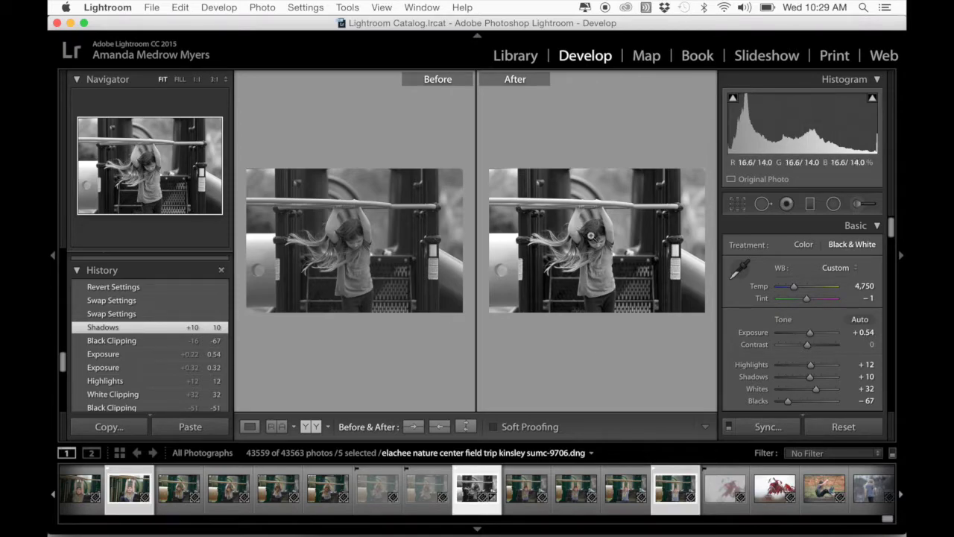
left_click(592, 239)
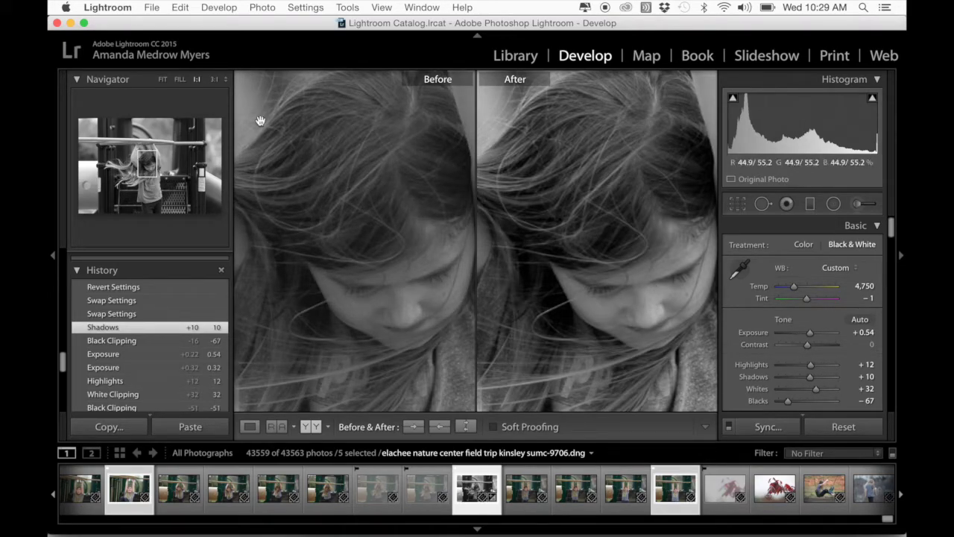
left_click(180, 80)
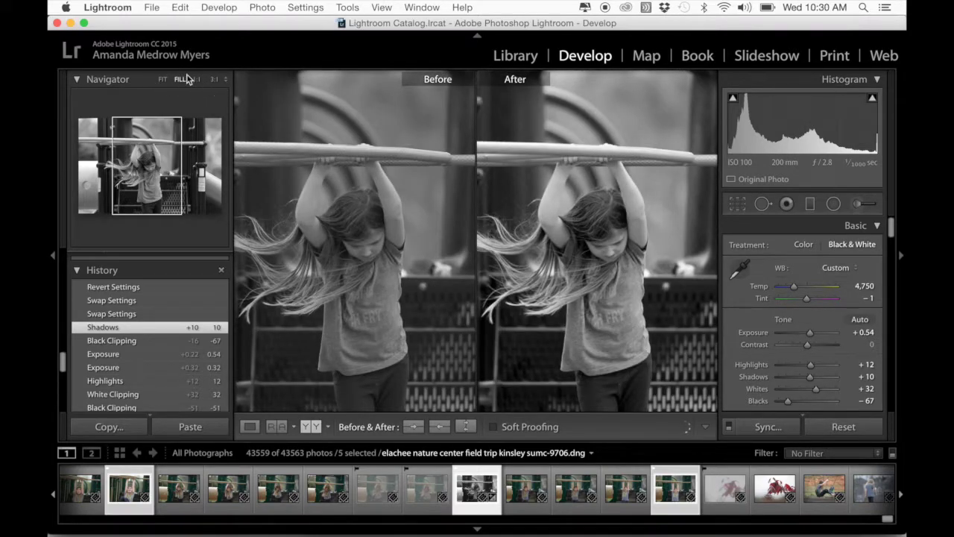
left_click(254, 95)
left_click(254, 95)
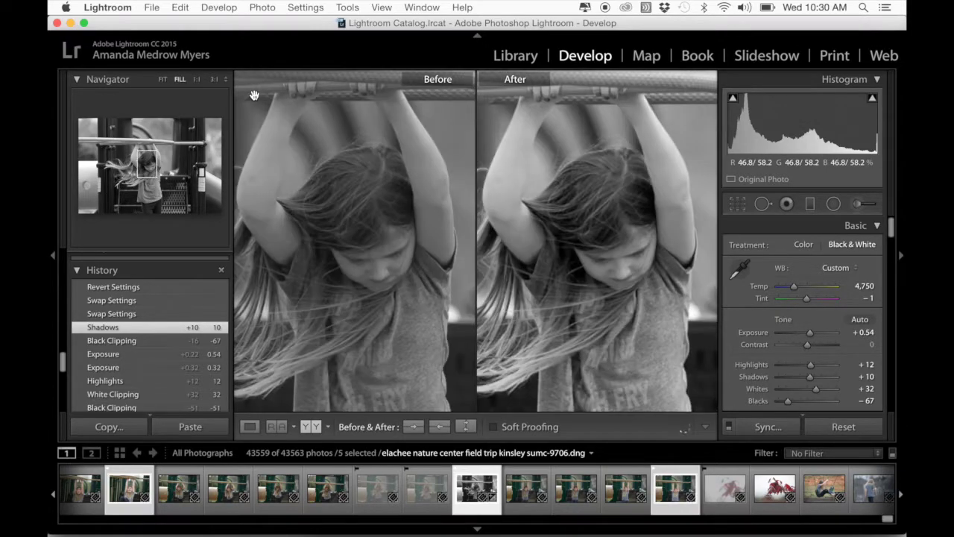
left_click(163, 79)
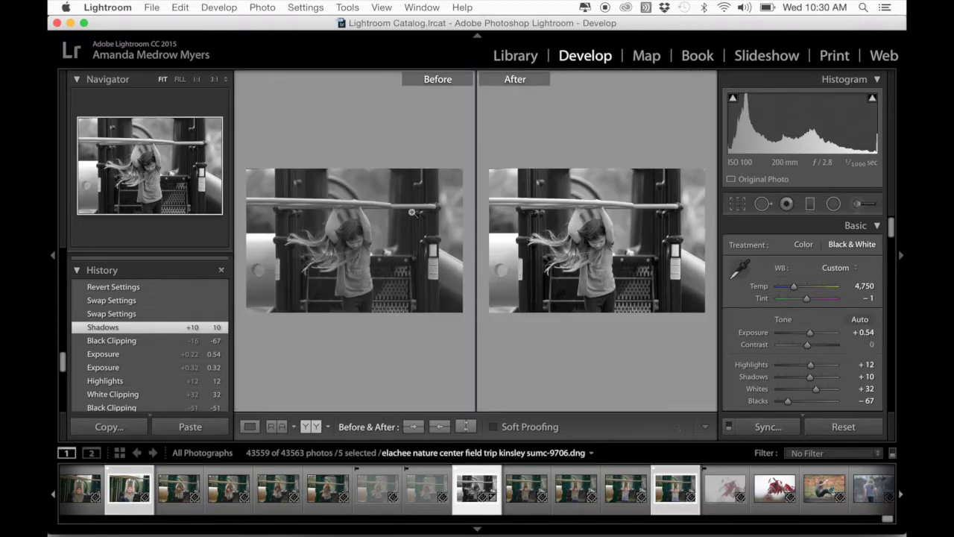
- Compare the photo in the Before/After Left/Right Split and Left/Right views, and return to the single view
left_click(329, 428)
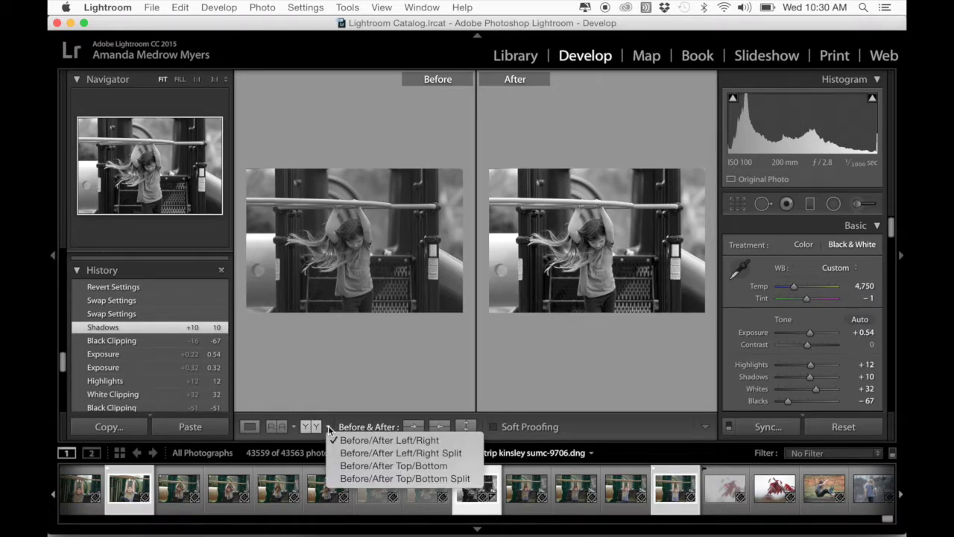
left_click(381, 453)
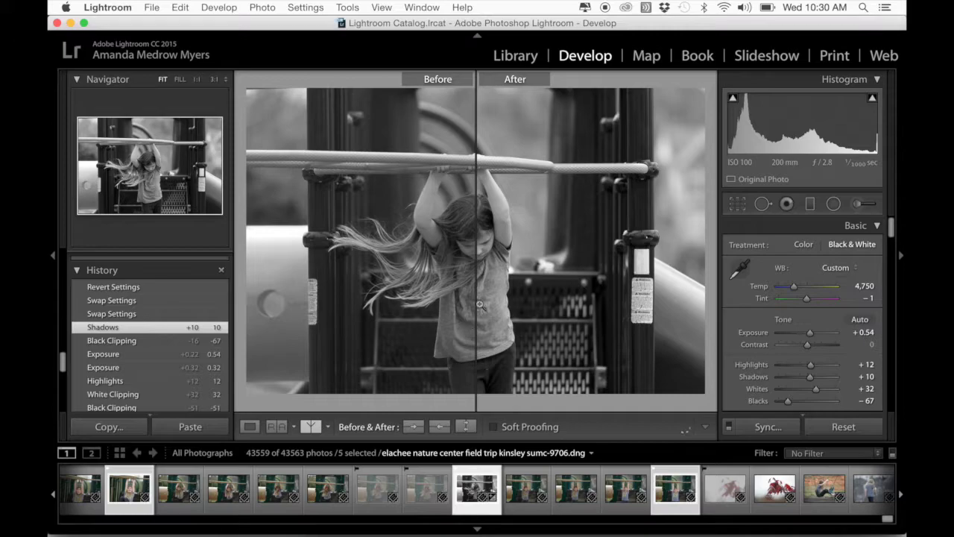
left_click(328, 428)
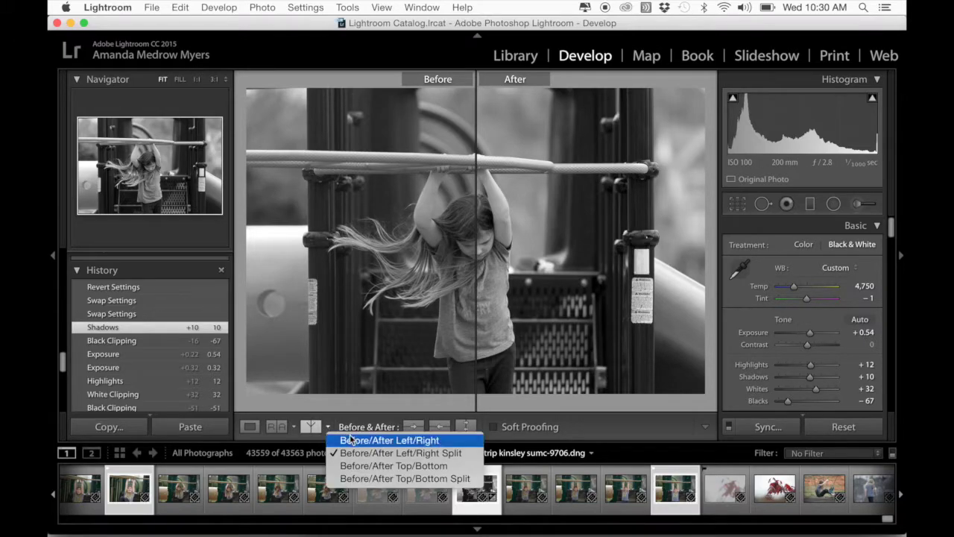
left_click(357, 441)
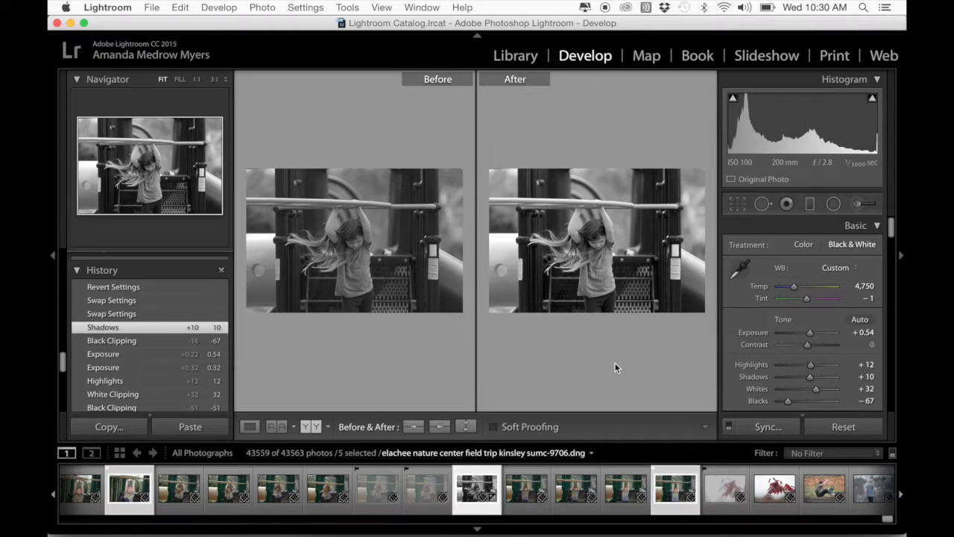
key("y")
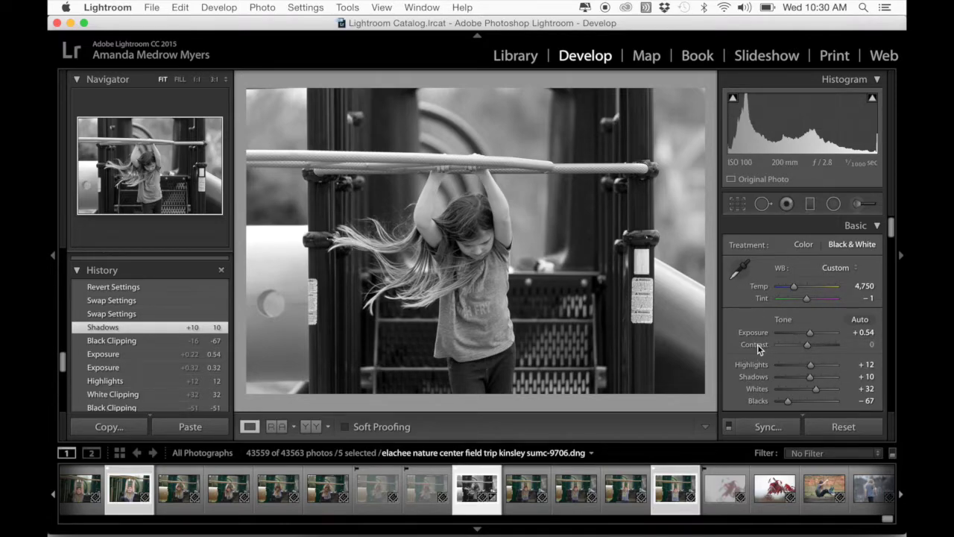
- Set the photo's Contrast to +13 and Clarity to +39
left_click_drag(808, 348, 812, 349)
scroll(812, 348, "down", 6)
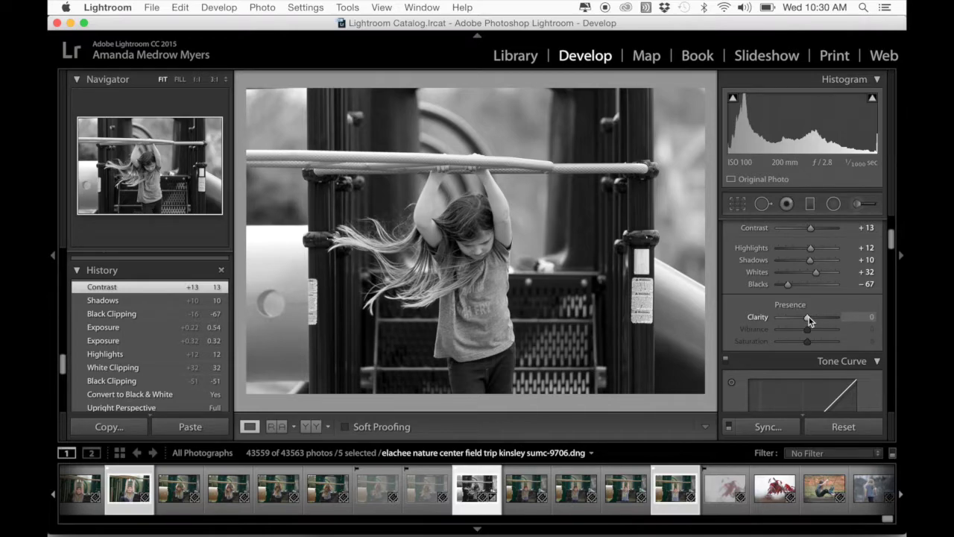
left_click_drag(809, 317, 818, 315)
- Compare the Contrast and Clarity history steps at 1:1 on the girl's face and at Fit zoom, ending on the Clarity step
left_click(472, 249)
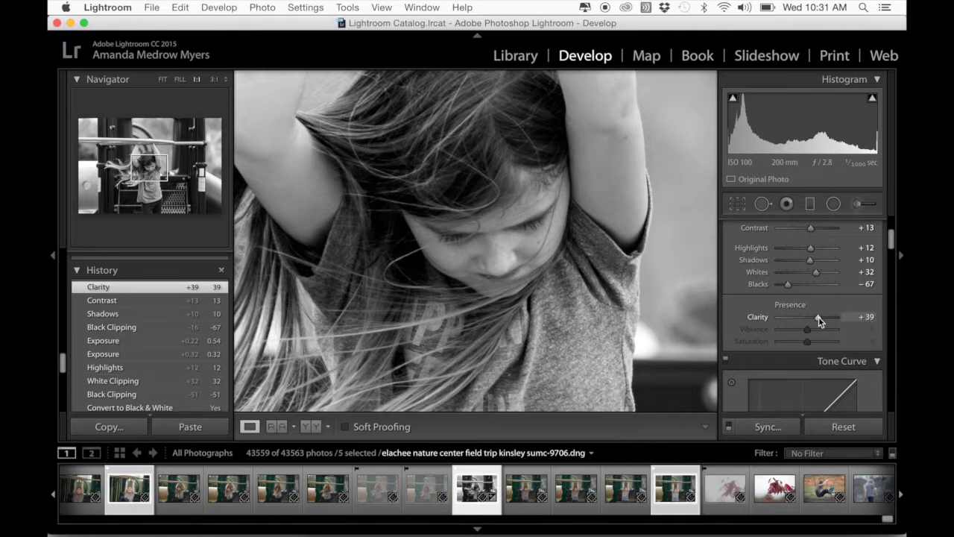
left_click(120, 299)
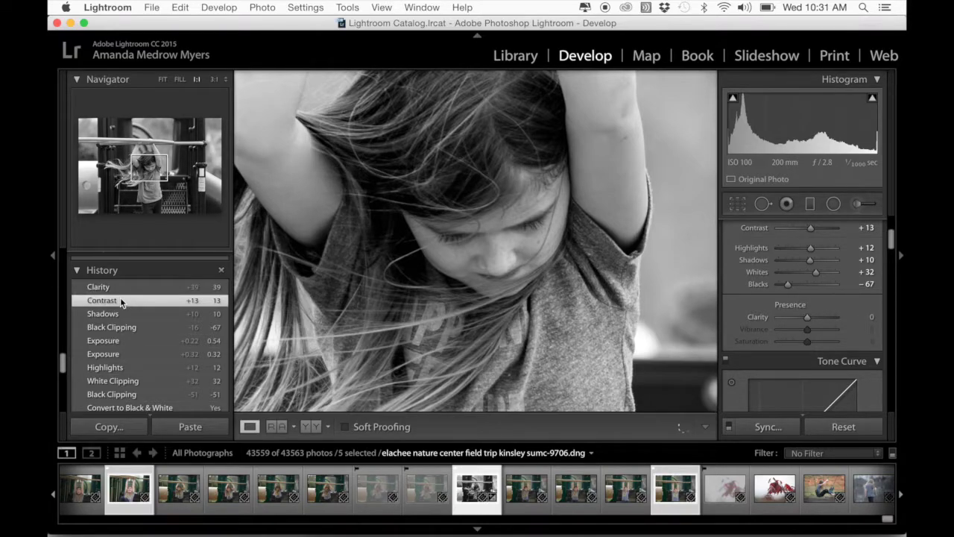
left_click(121, 287)
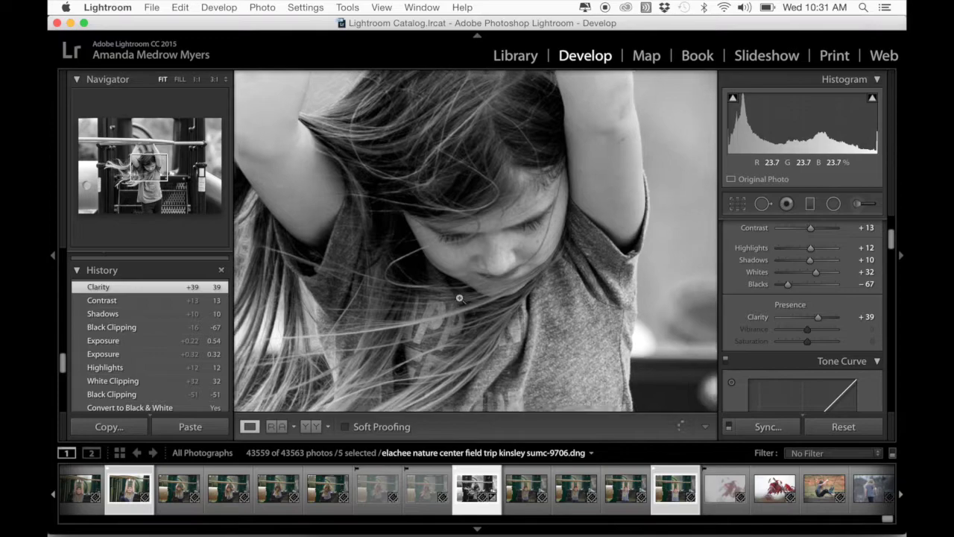
left_click(459, 297)
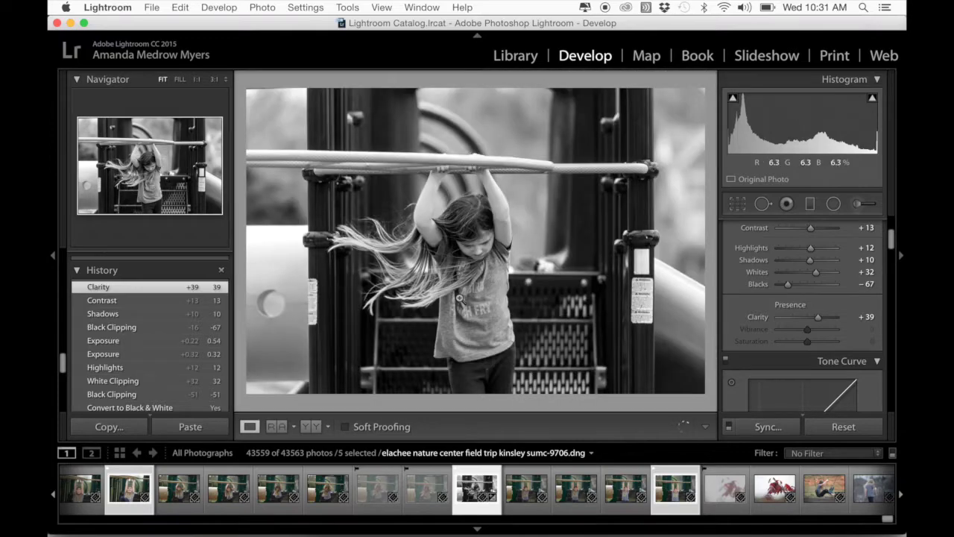
left_click(147, 300)
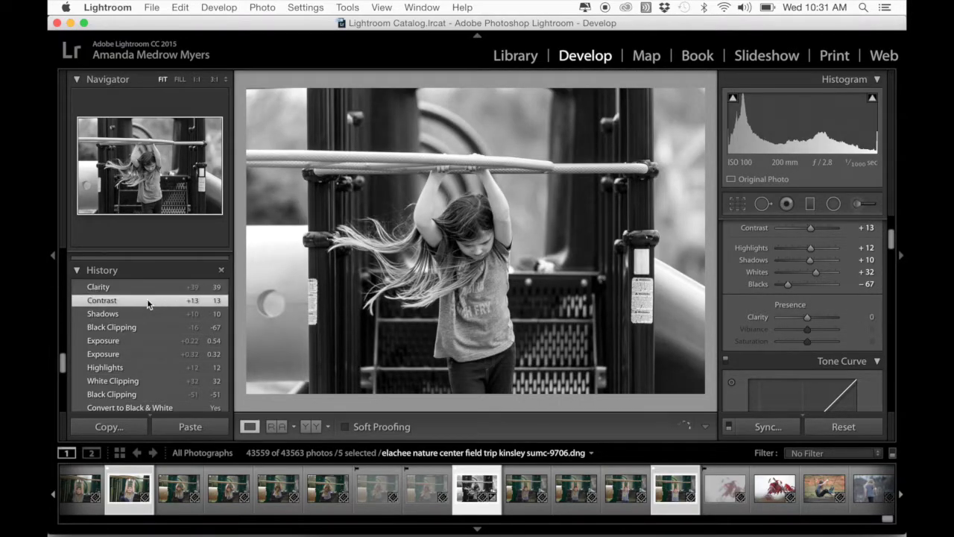
left_click(148, 290)
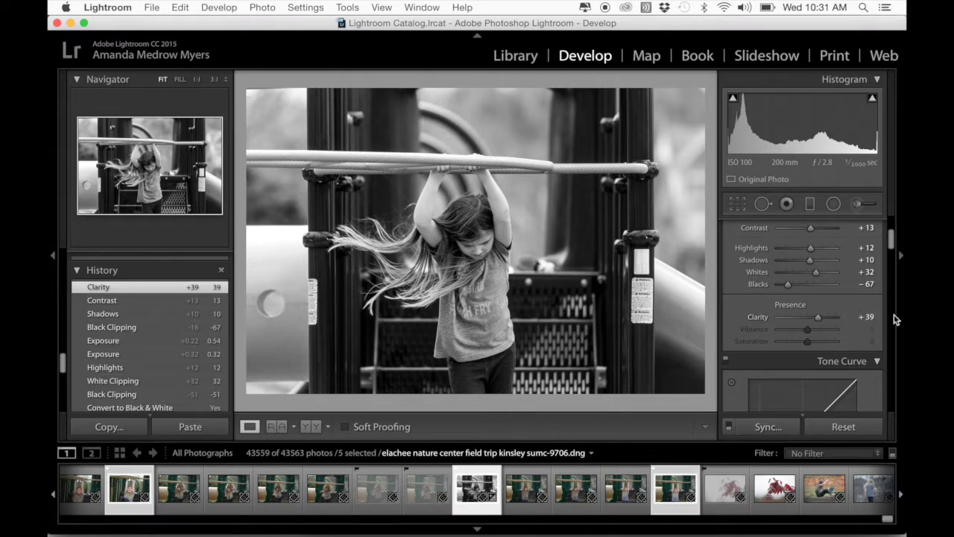
- Try Clarity at +100, checking the girl's face at 1:1, and settle on Clarity +50
left_click_drag(818, 318, 855, 322)
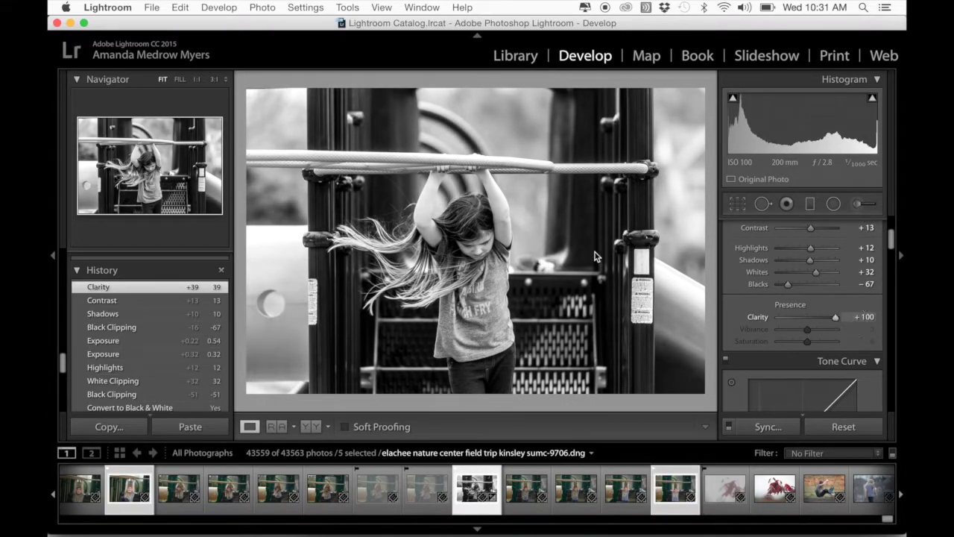
left_click(482, 243)
left_click_drag(576, 263, 600, 270)
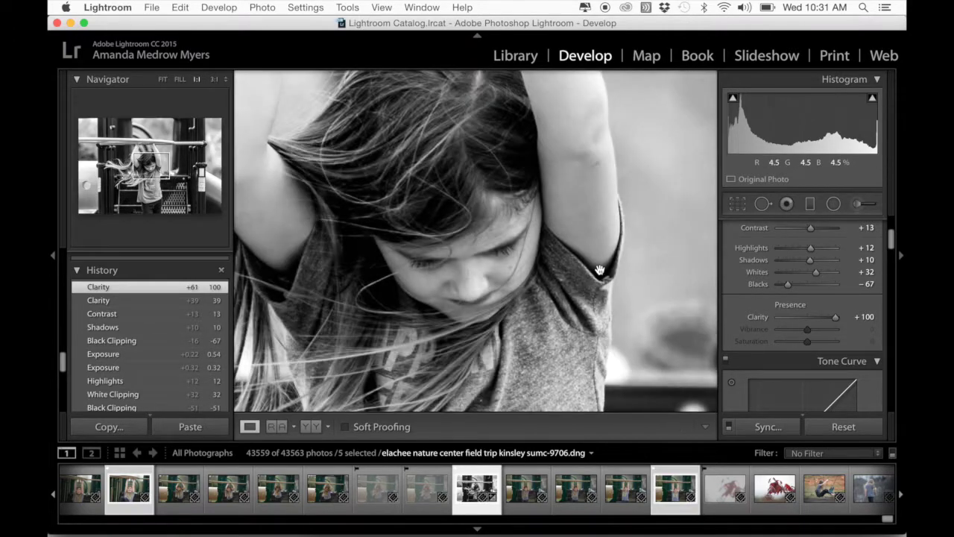
left_click(601, 270)
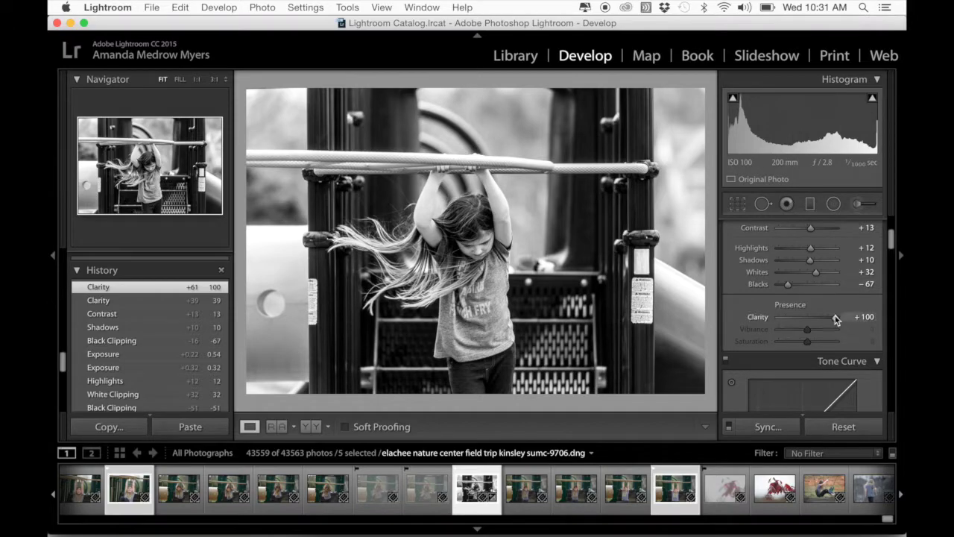
left_click_drag(836, 317, 822, 320)
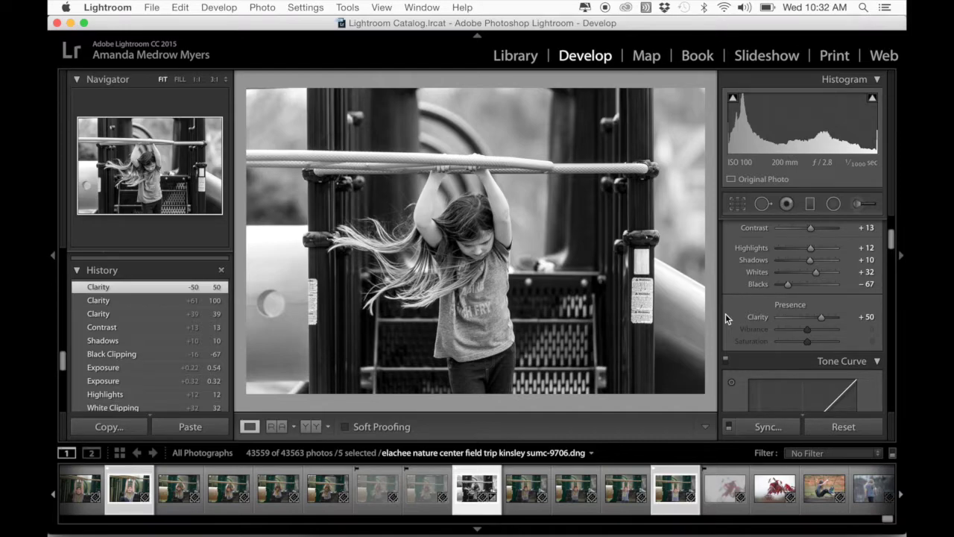
- Look through the Tone Curve's point curve presets and apply Medium Contrast
scroll(743, 300, "down", 8)
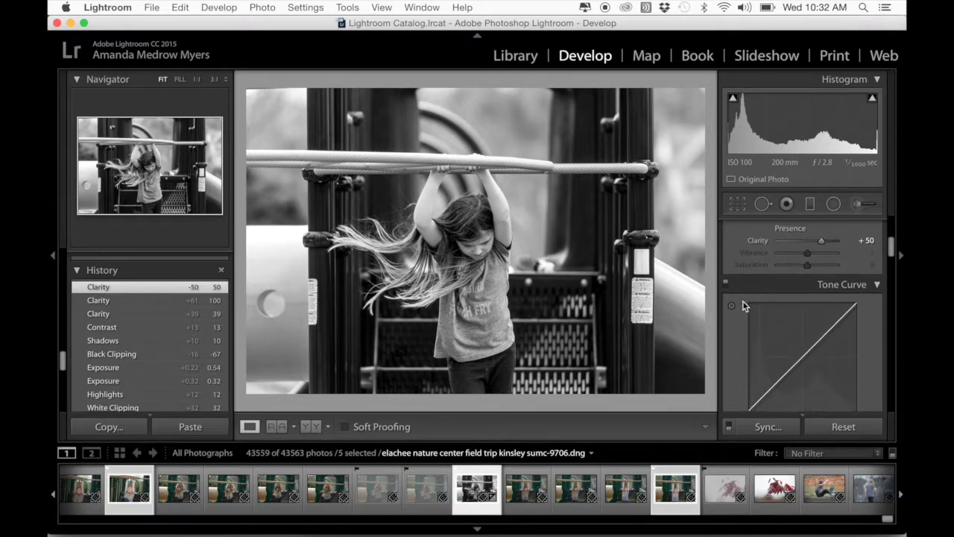
scroll(743, 301, "up", 4)
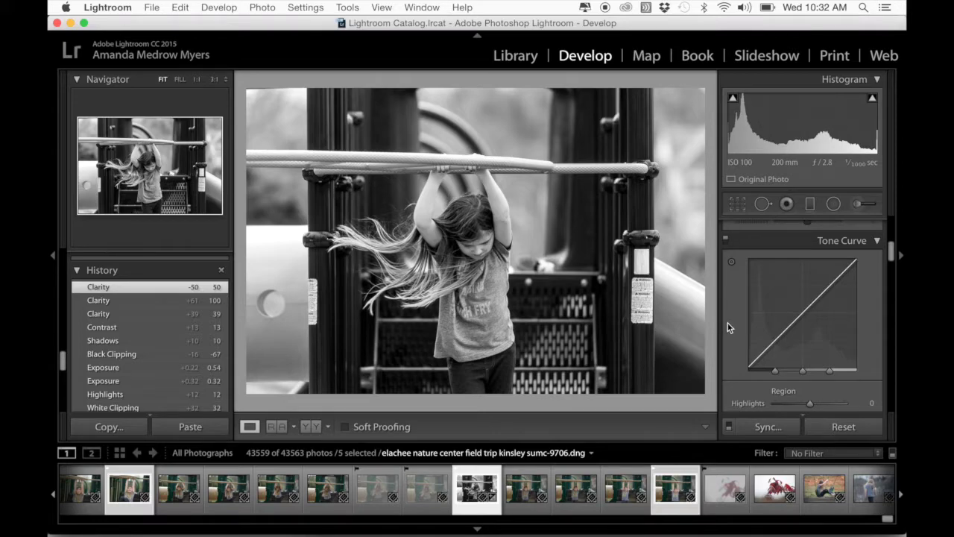
scroll(734, 300, "down", 5)
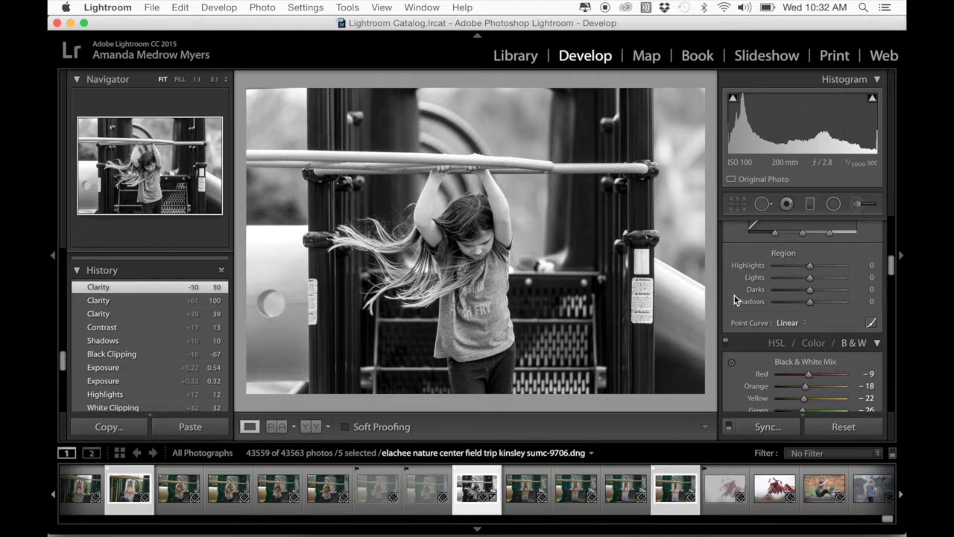
left_click(795, 324)
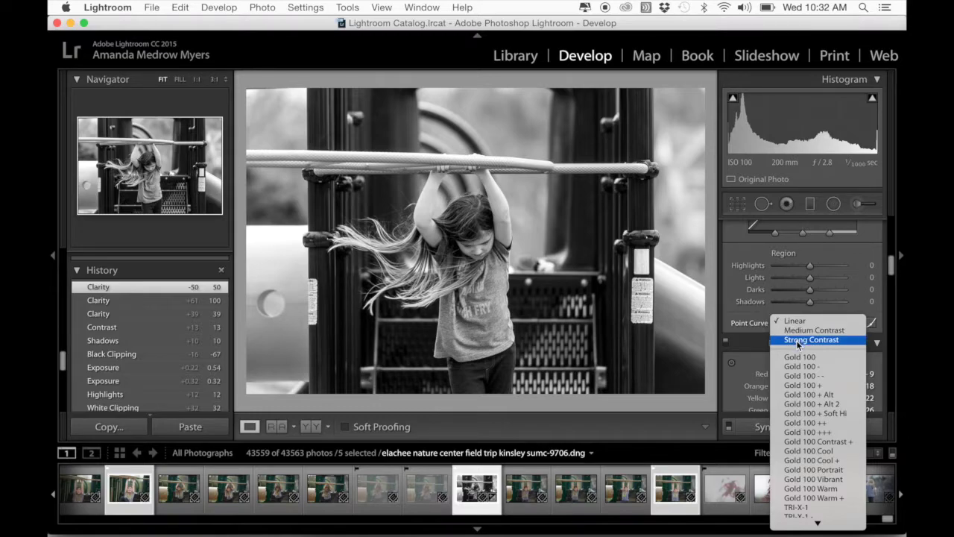
scroll(801, 441, "down", 2)
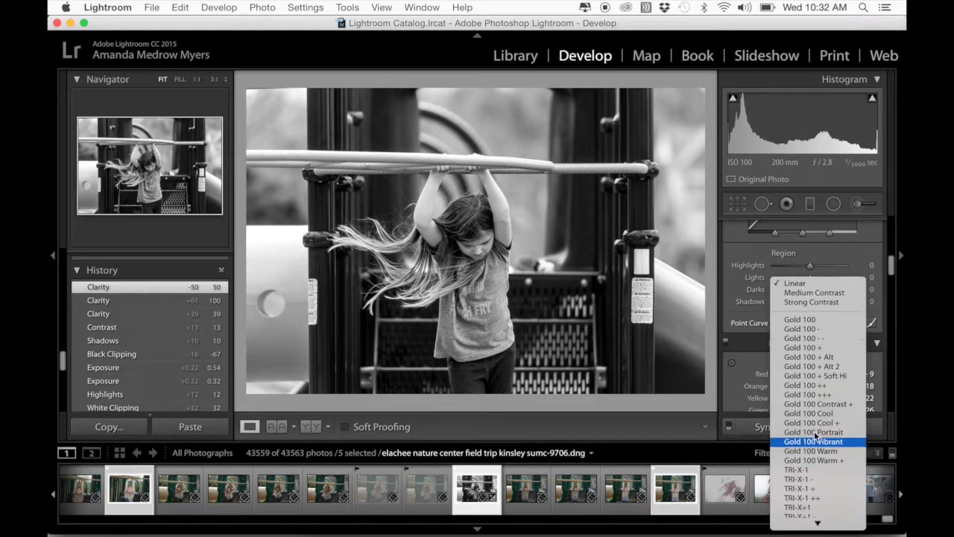
scroll(814, 492, "down", 3)
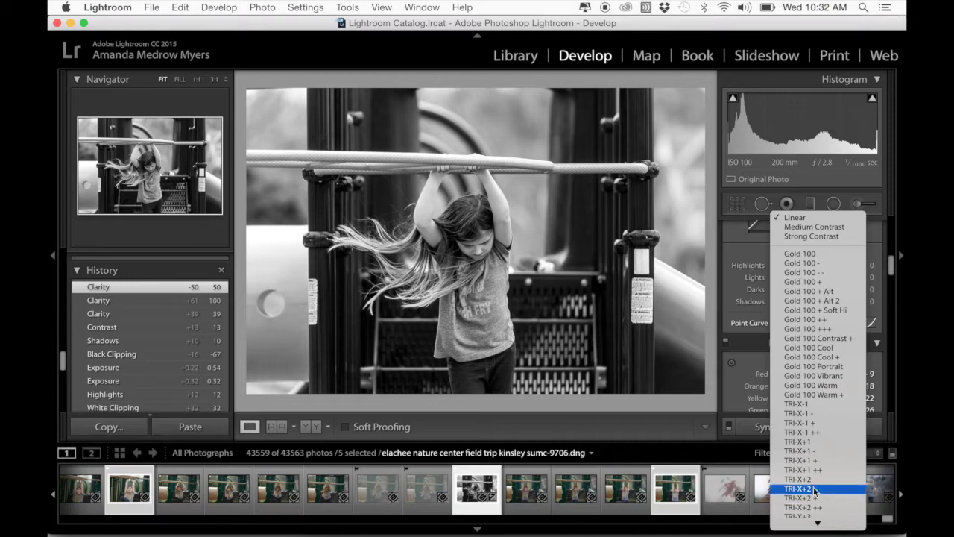
scroll(823, 511, "down", 1)
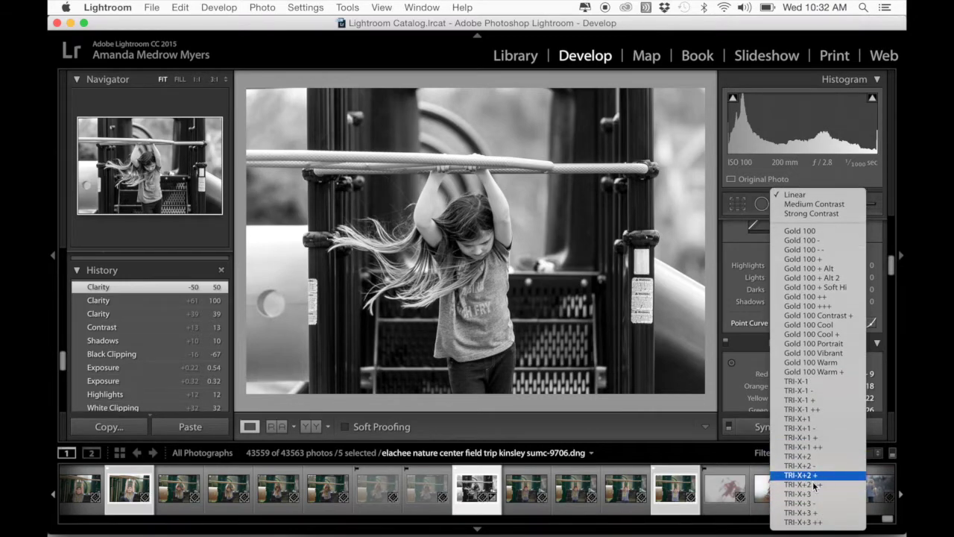
left_click(804, 205)
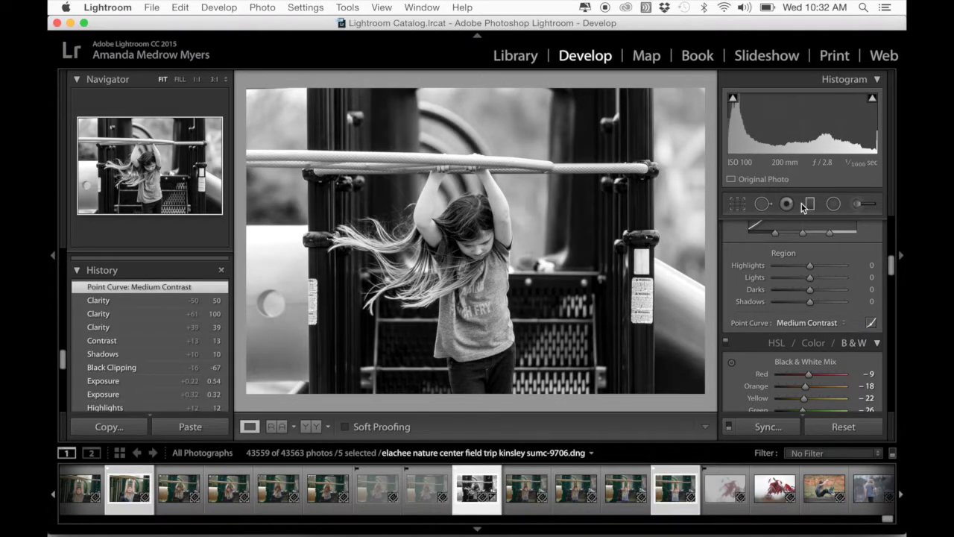
- Compare the Medium Contrast point curve with Strong Contrast and with the latest Clarity history step, ending on Medium Contrast
left_click(810, 324)
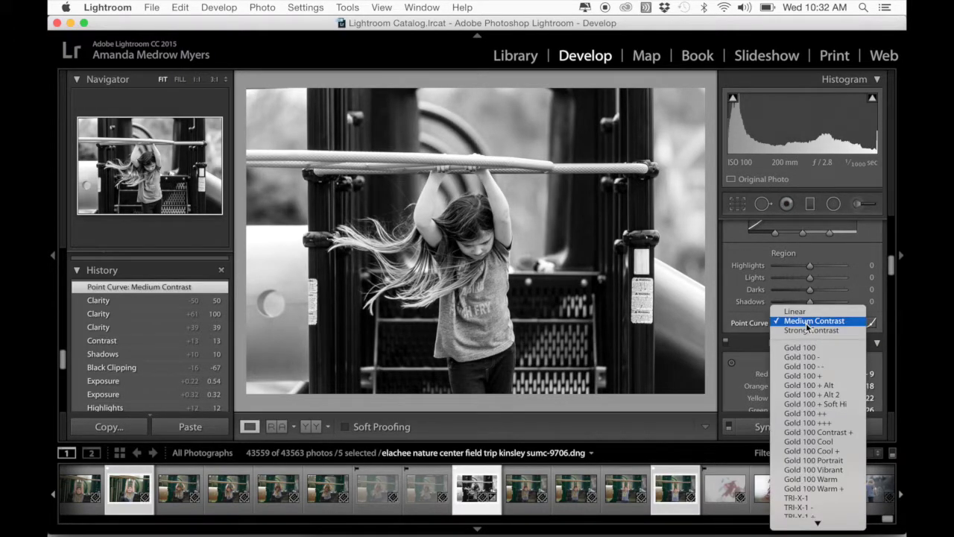
left_click(810, 331)
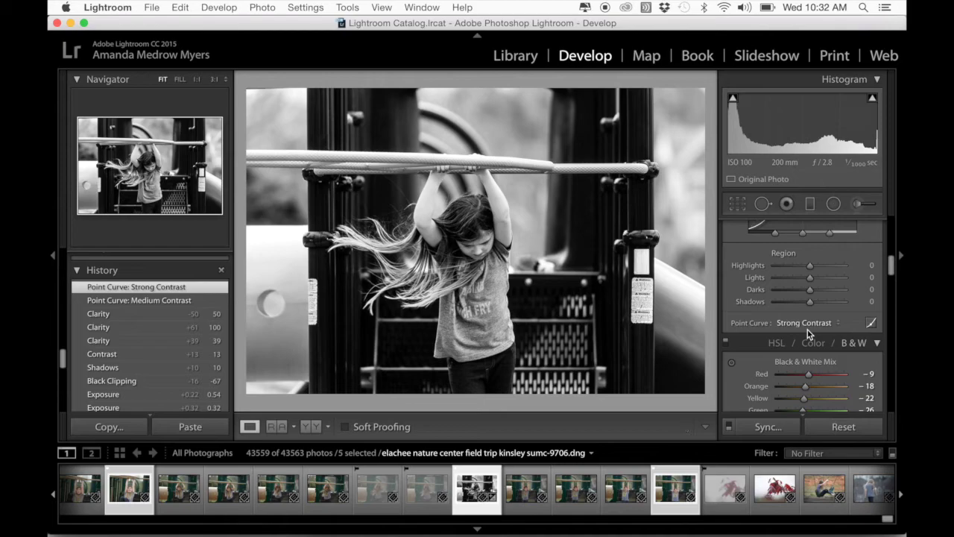
left_click(810, 323)
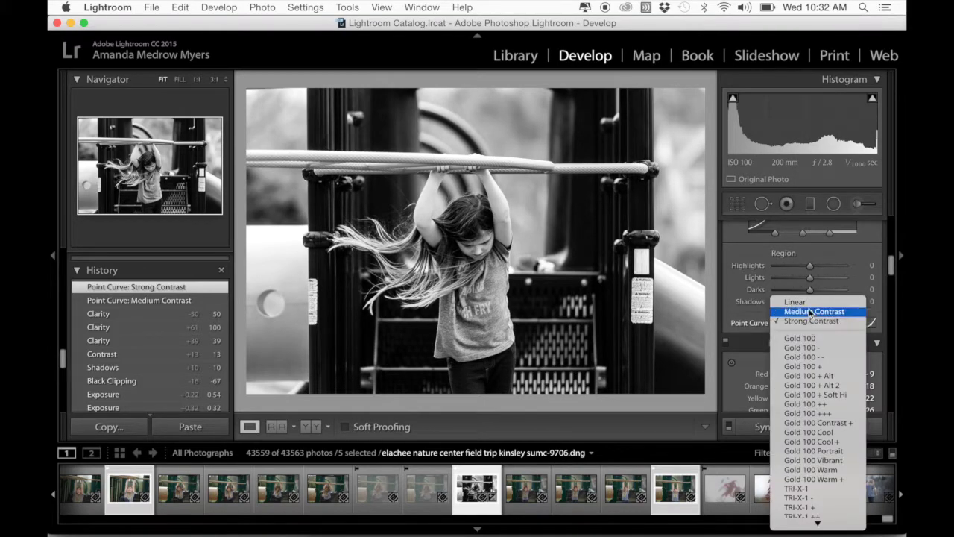
left_click(809, 312)
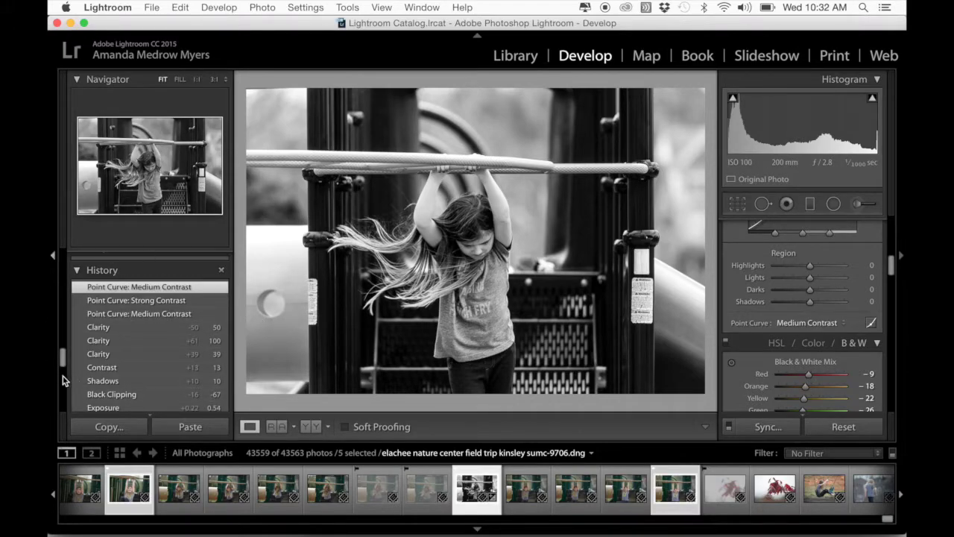
left_click(150, 331)
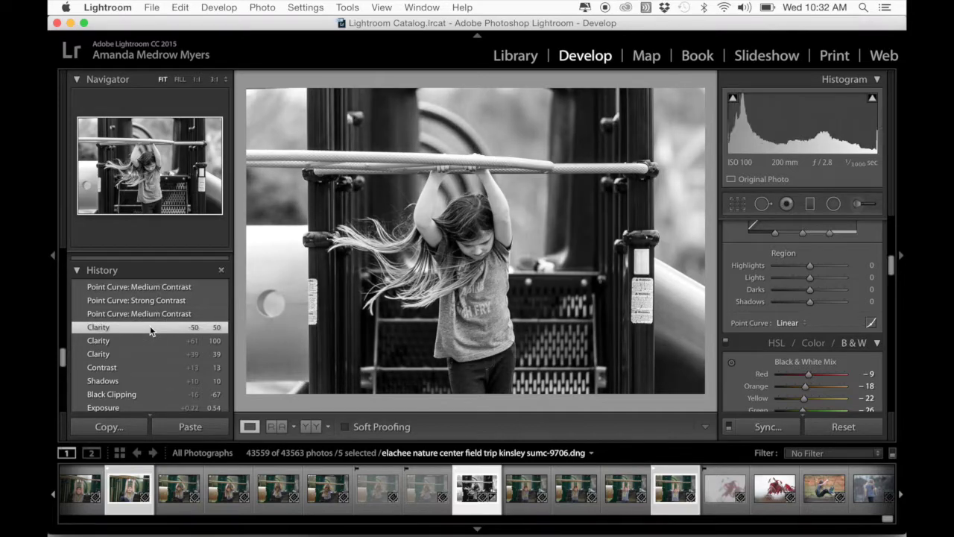
left_click(153, 289)
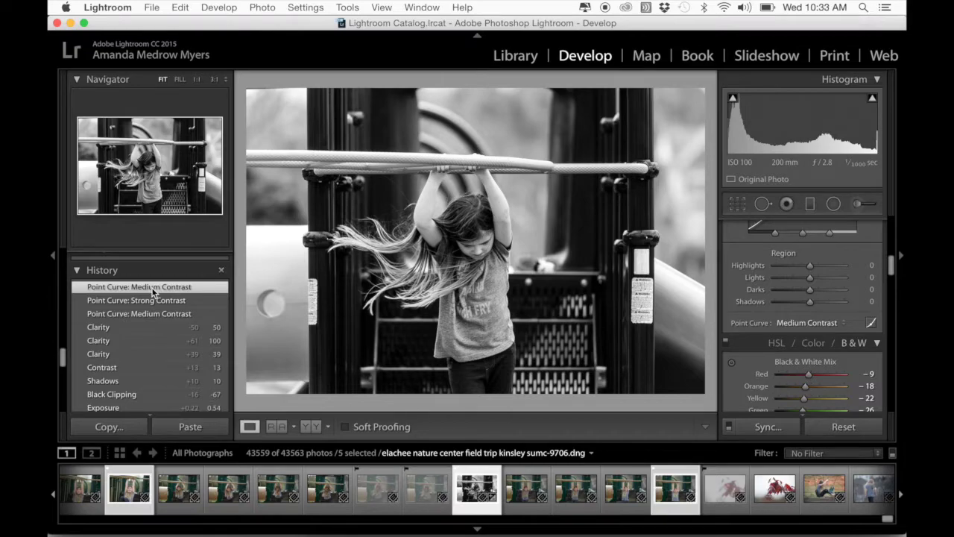
- Set Yellow to −5 in the Black & White Mix and compare it with the preceding history step, keeping the Yellow change
scroll(734, 309, "down", 4)
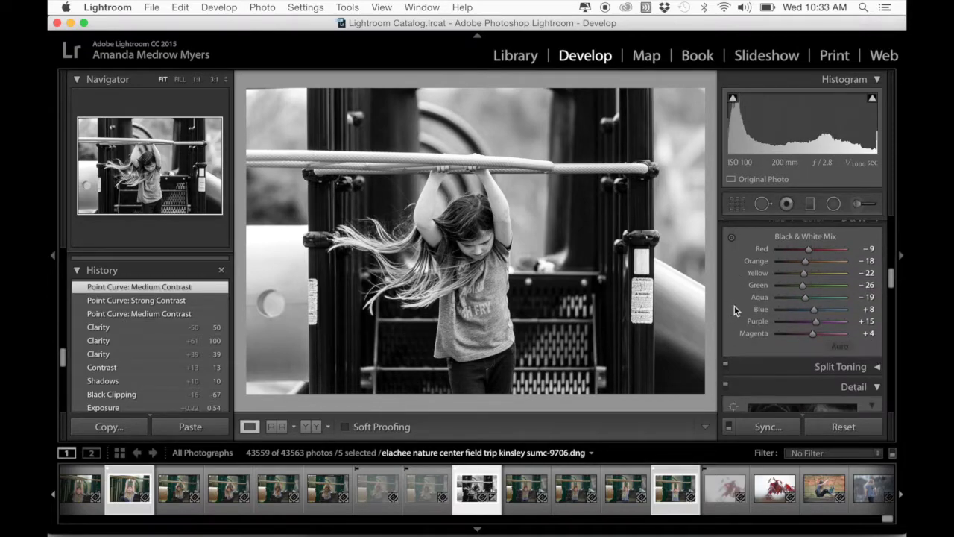
scroll(733, 298, "up", 2)
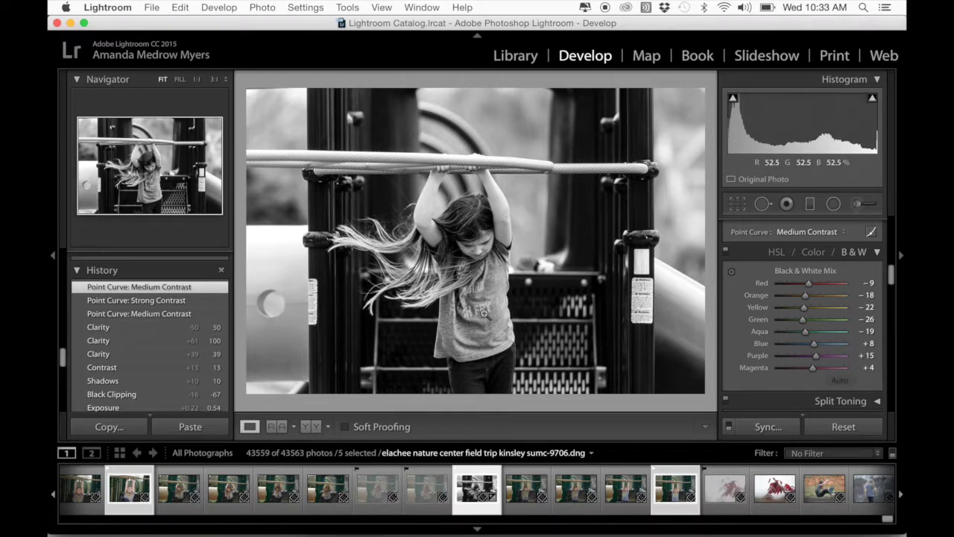
left_click(812, 307)
left_click_drag(814, 312, 811, 313)
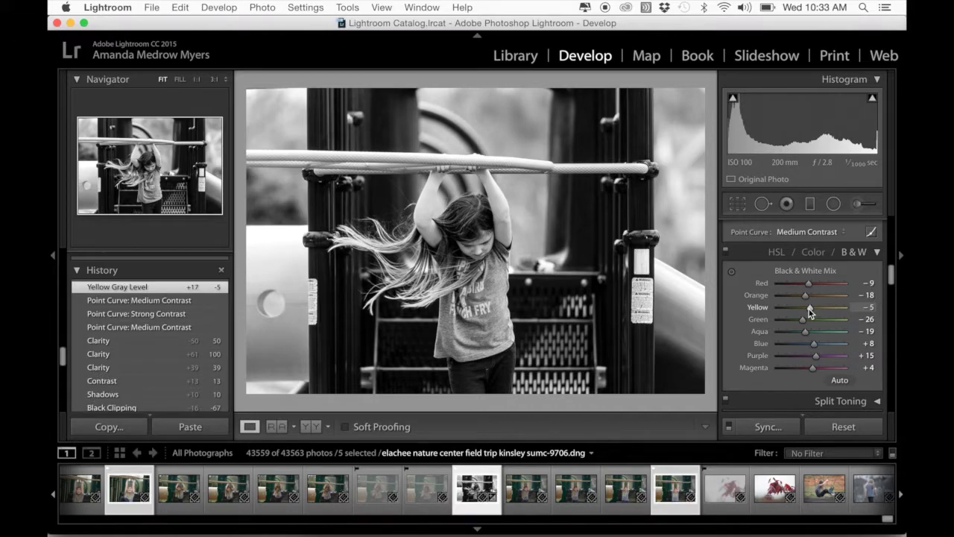
left_click(156, 306)
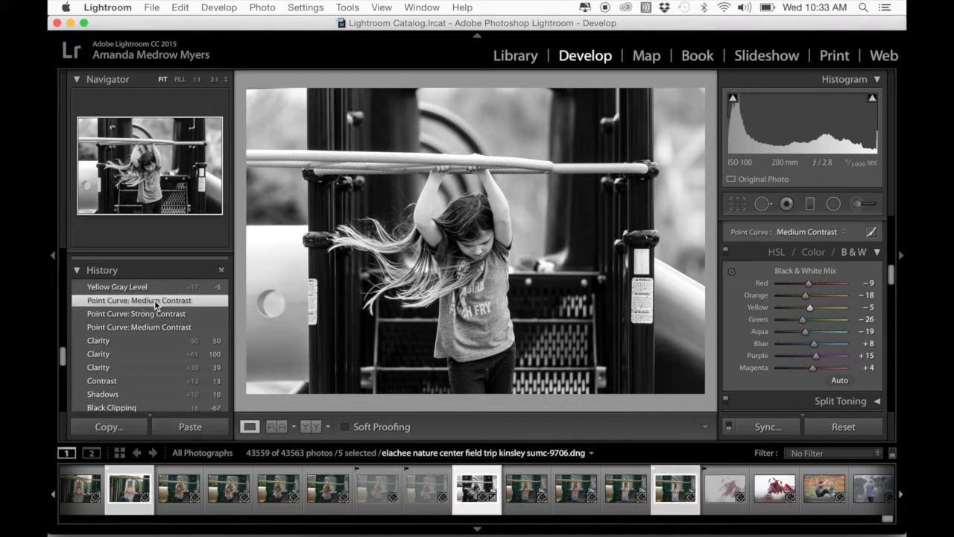
left_click(155, 287)
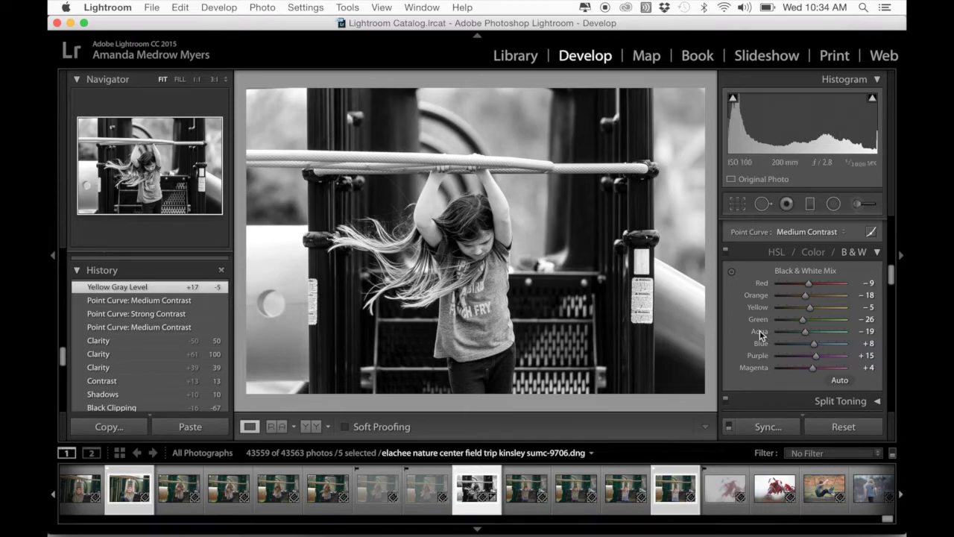
- Try the sharpening Masking at 100 while previewing the edge mask
scroll(741, 331, "down", 5)
scroll(740, 331, "down", 1)
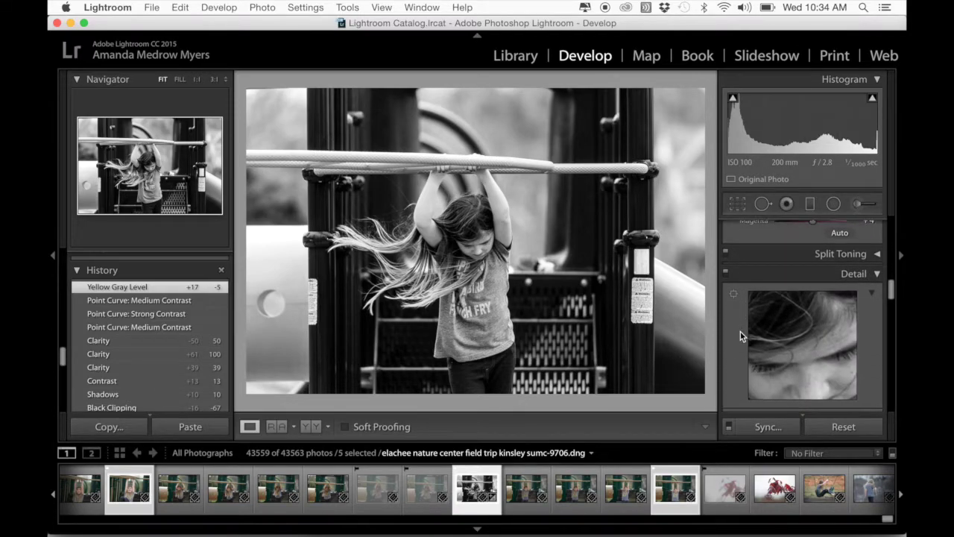
scroll(748, 316, "down", 3)
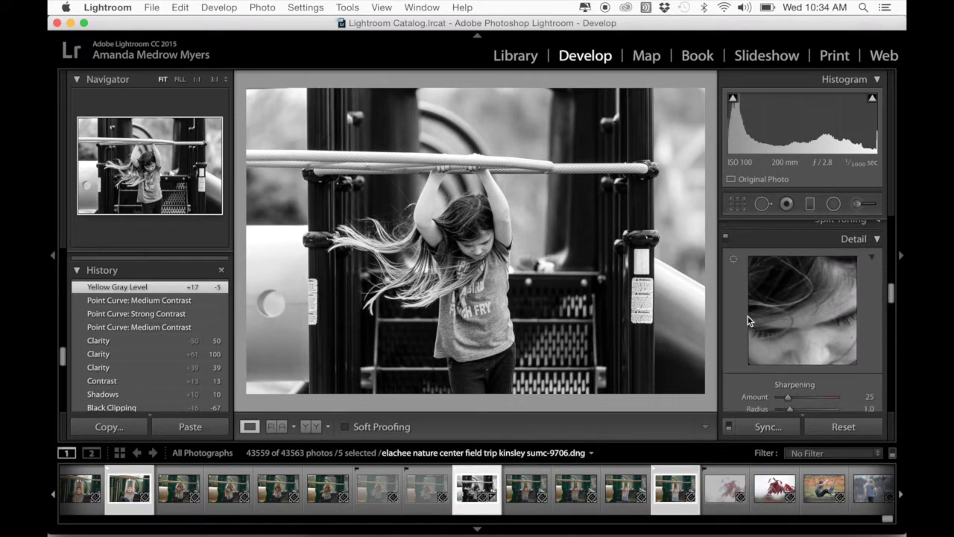
scroll(748, 316, "down", 4)
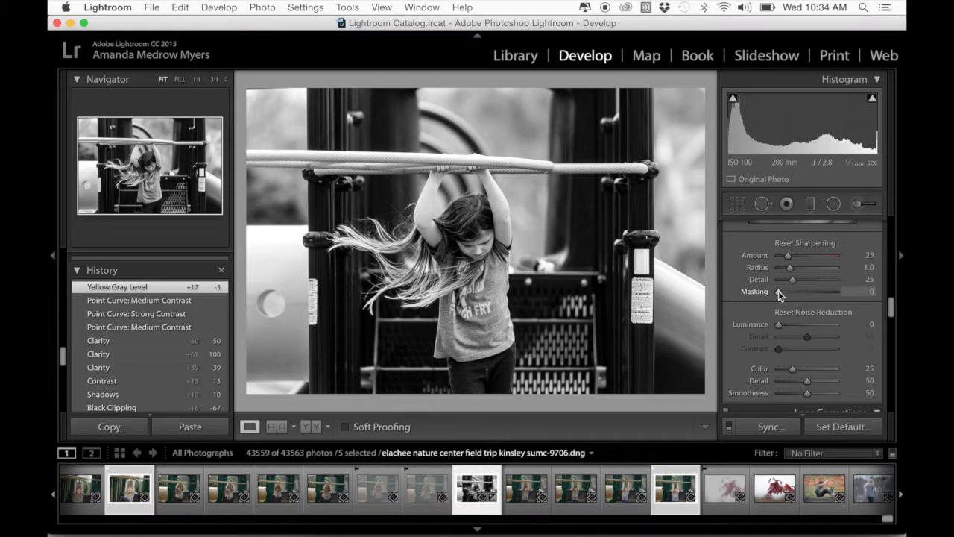
left_click_drag(780, 294, 886, 298)
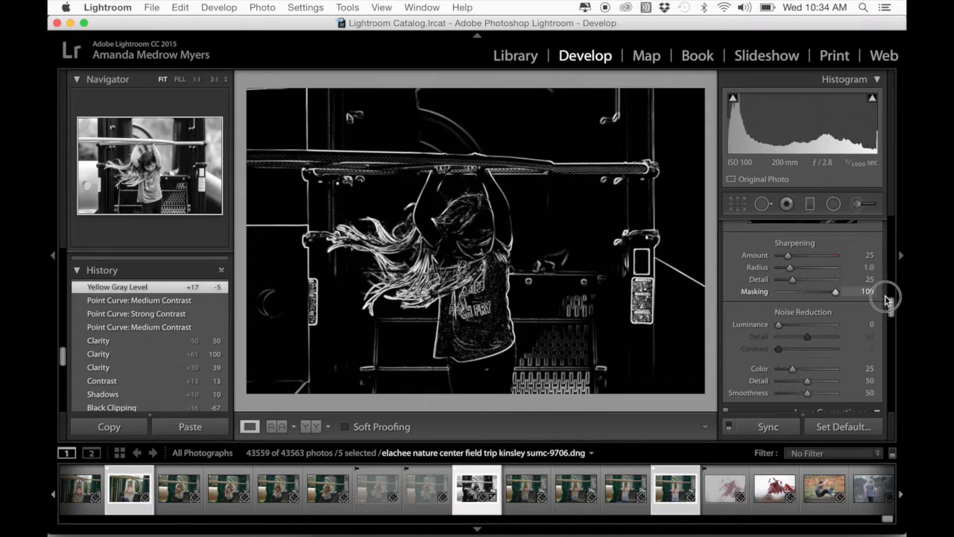
left_click_drag(885, 296, 885, 295)
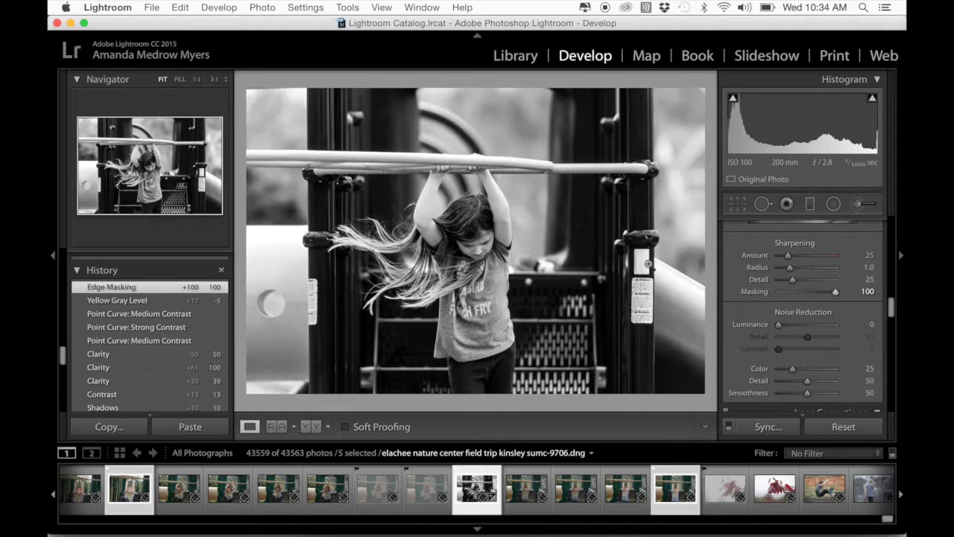
- Centre the Detail preview on the girl's face and set the sharpening Masking to 92 using the edge mask preview
scroll(807, 312, "up", 4)
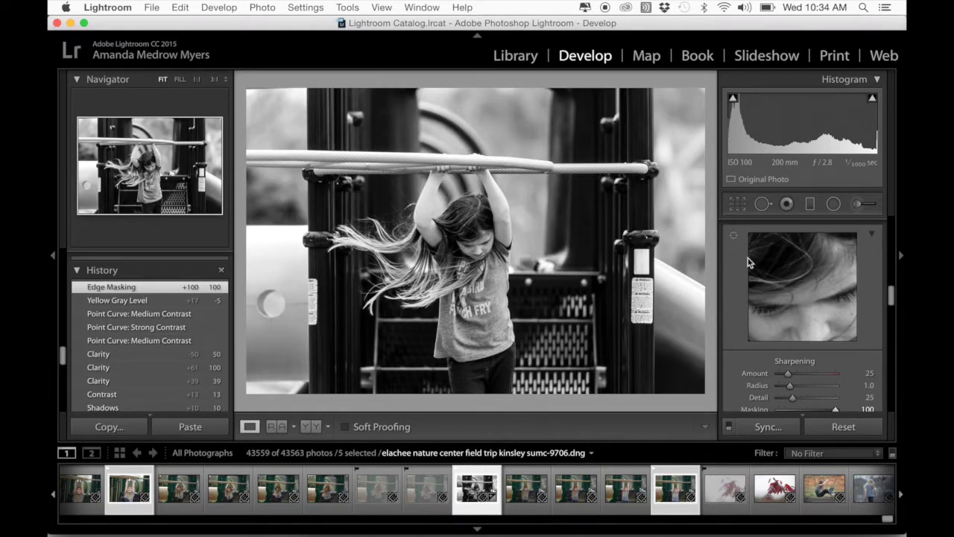
left_click(471, 248)
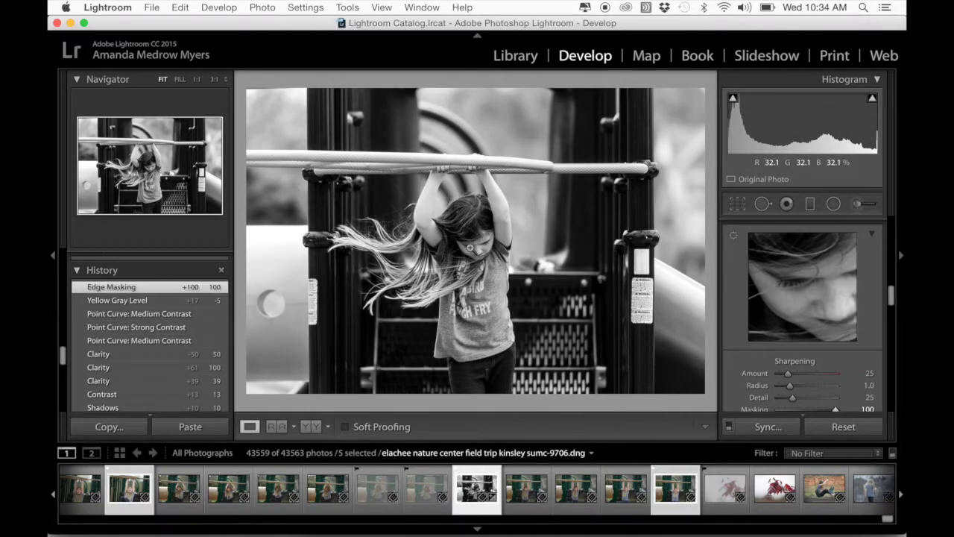
scroll(823, 387, "down", 2)
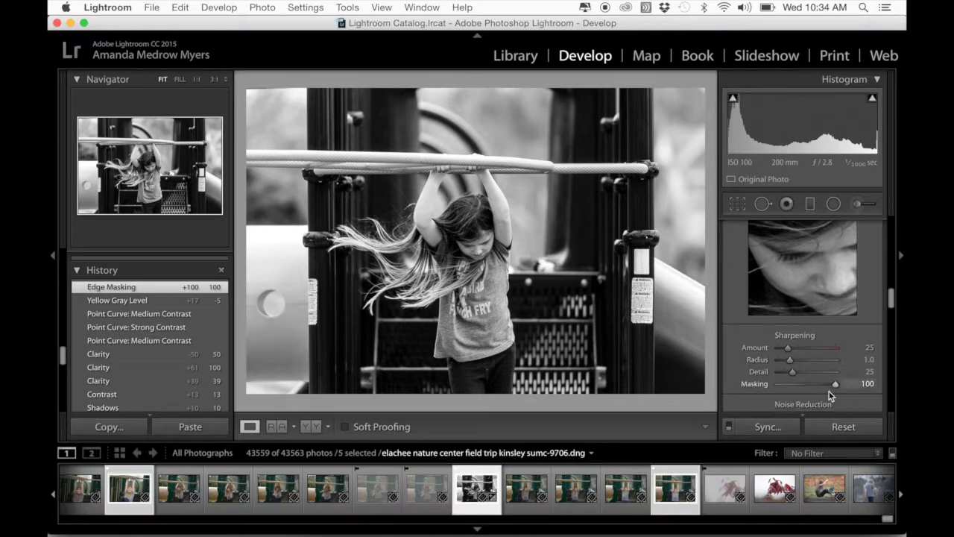
key("alt")
left_click_drag(836, 384, 830, 388)
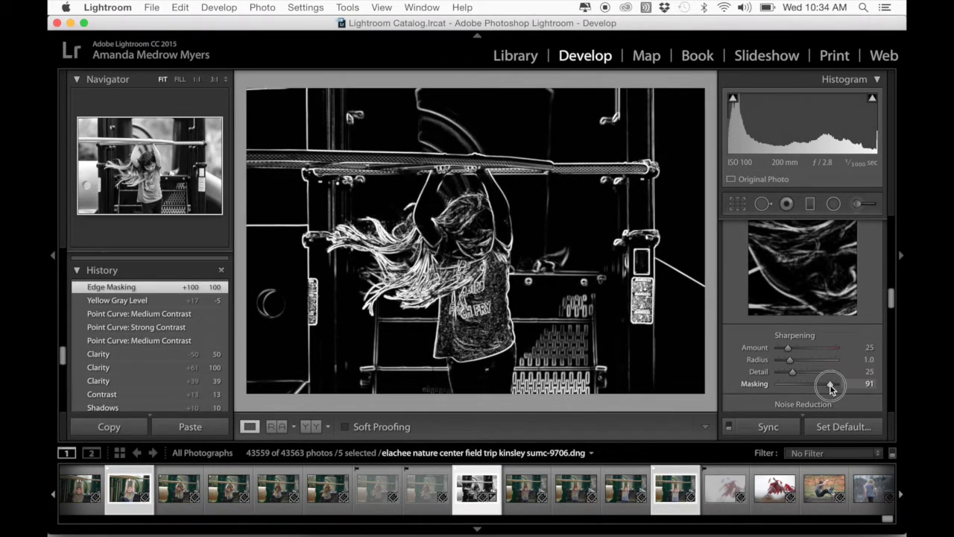
left_click_drag(831, 389, 830, 389)
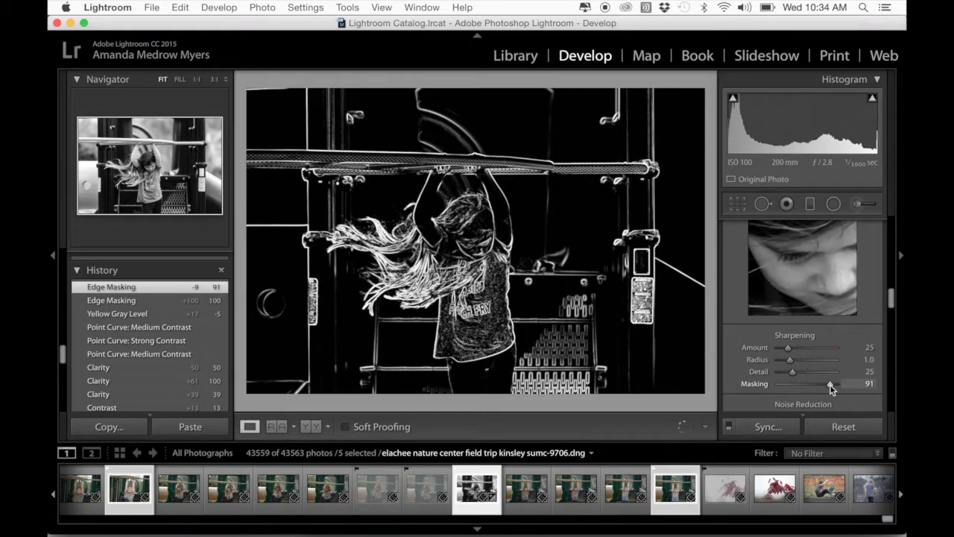
left_click_drag(833, 387, 832, 387)
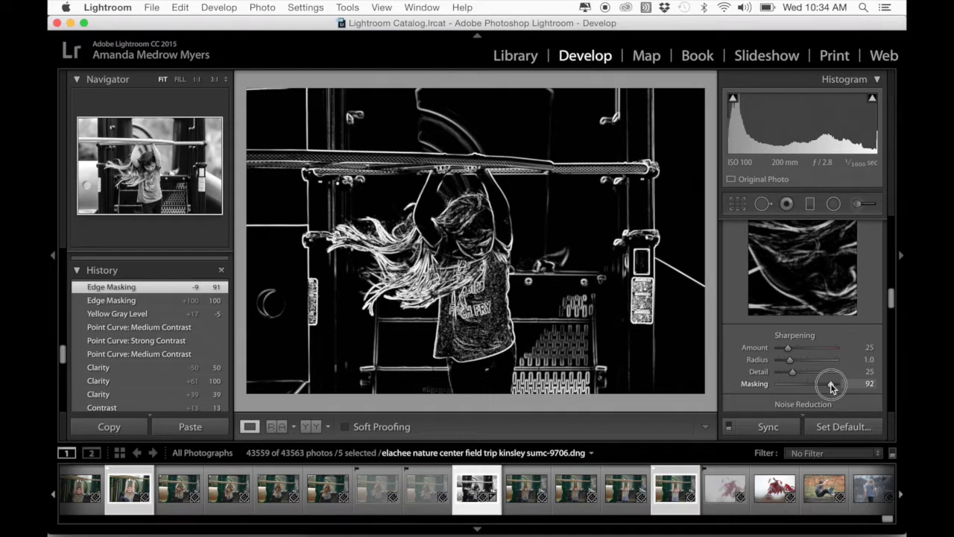
left_click_drag(832, 386, 831, 386)
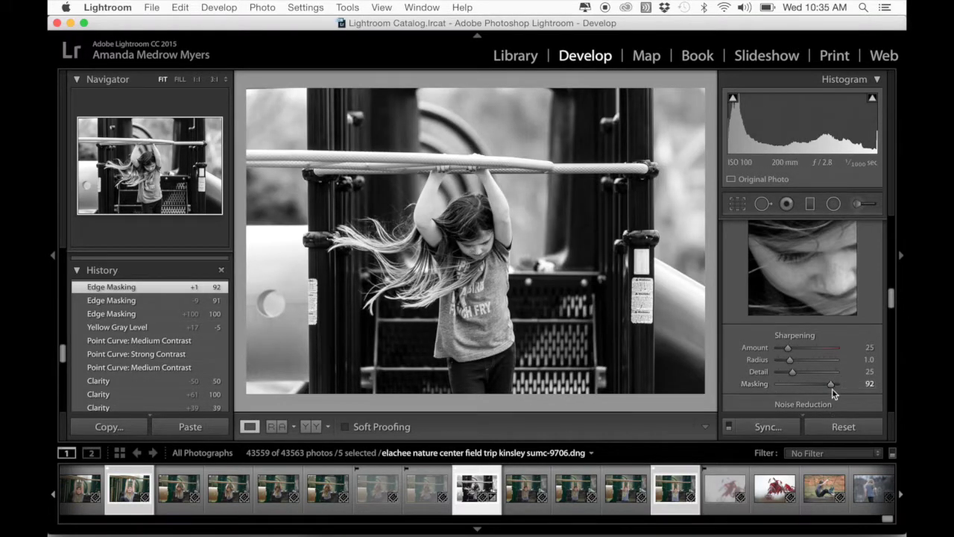
- Examine the black-and-white sharpening mask to see which edges of the girl and playground get sharpened
key("alt")
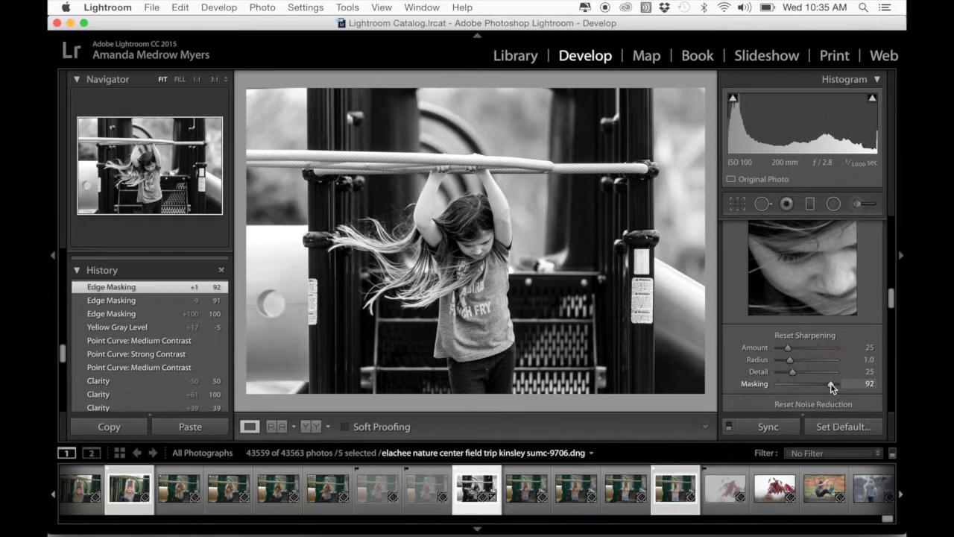
left_click_drag(832, 387, 832, 387)
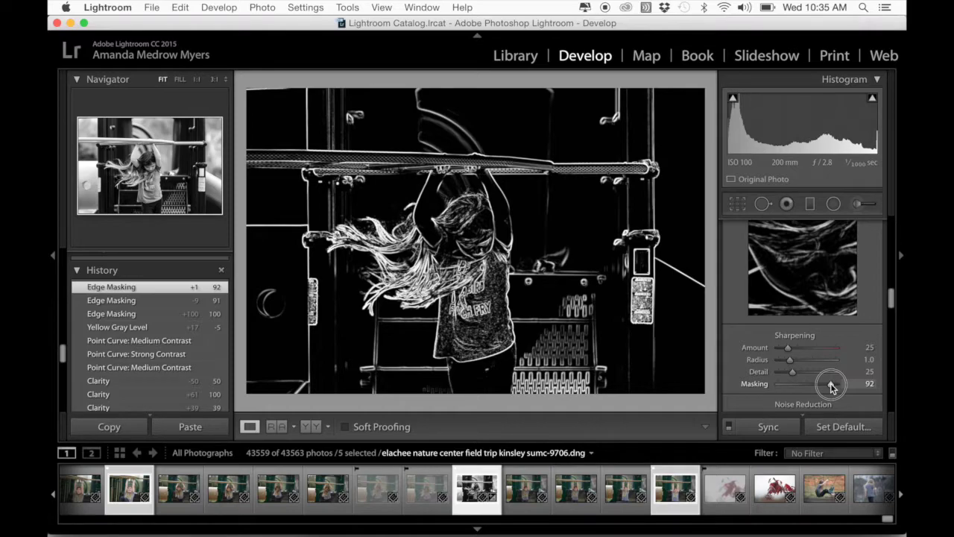
left_click_drag(832, 387, 834, 387)
left_click_drag(833, 386, 832, 387)
left_click_drag(831, 383, 830, 382)
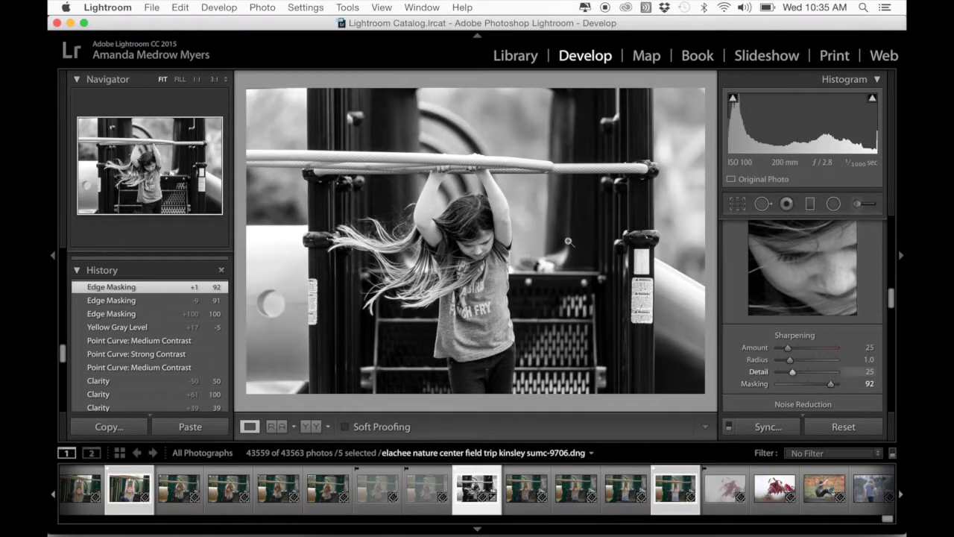
- Set Noise Reduction Luminance to 8 while checking the girl's face at 3:1, and compare it with the preceding history step, keeping the smoothing
scroll(739, 319, "down", 5)
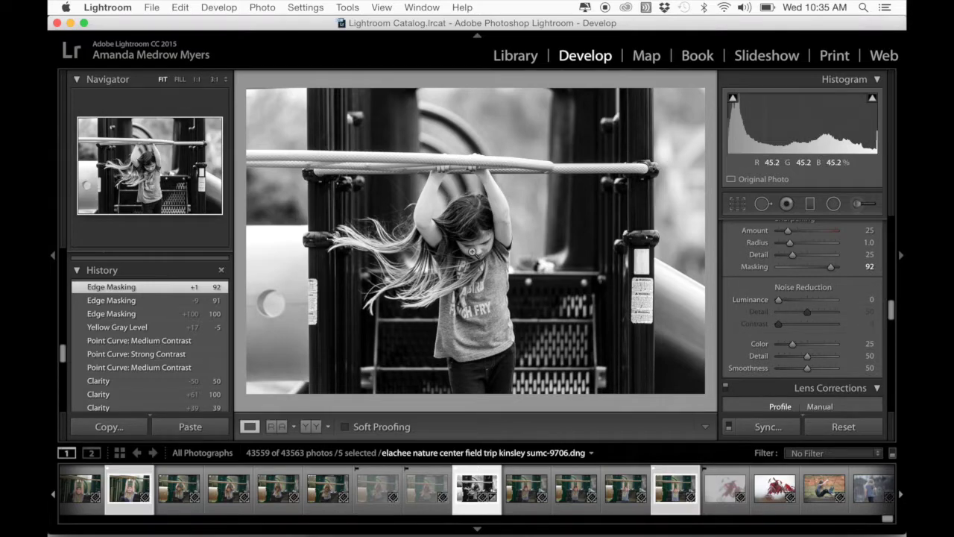
left_click(465, 250)
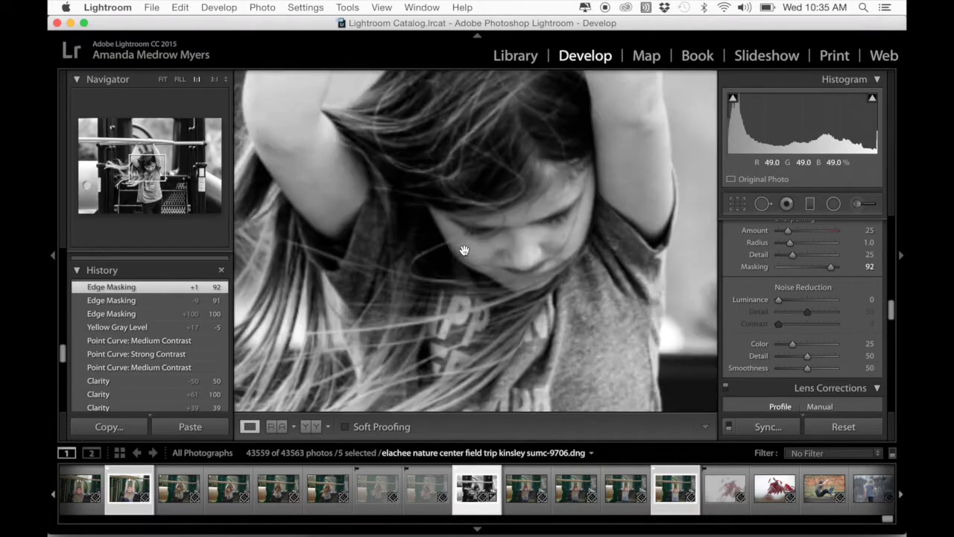
left_click(214, 79)
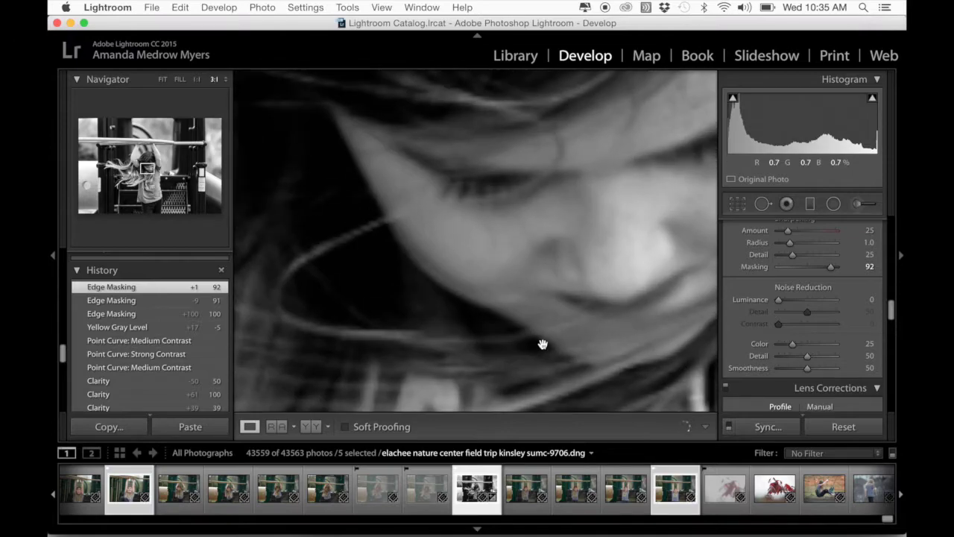
left_click_drag(599, 368, 542, 344)
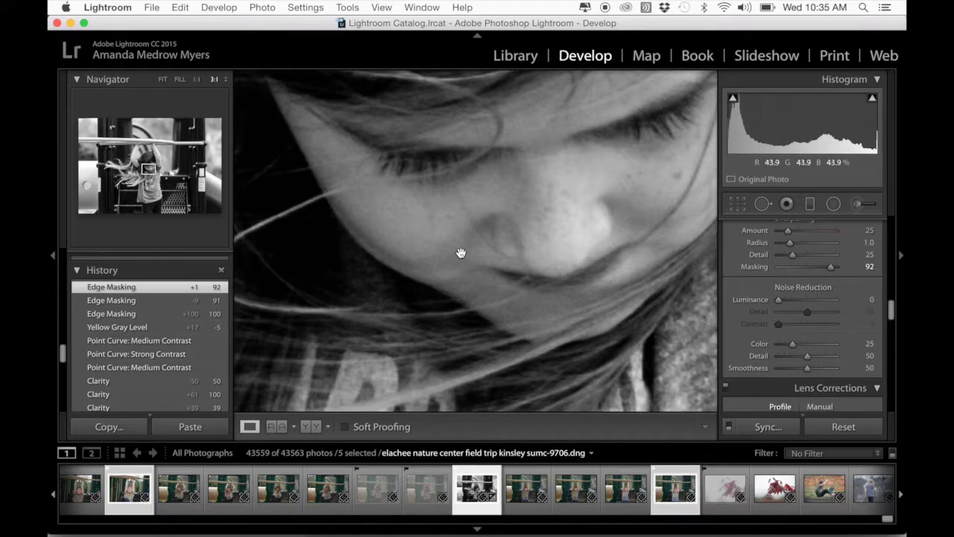
left_click_drag(782, 302, 782, 304)
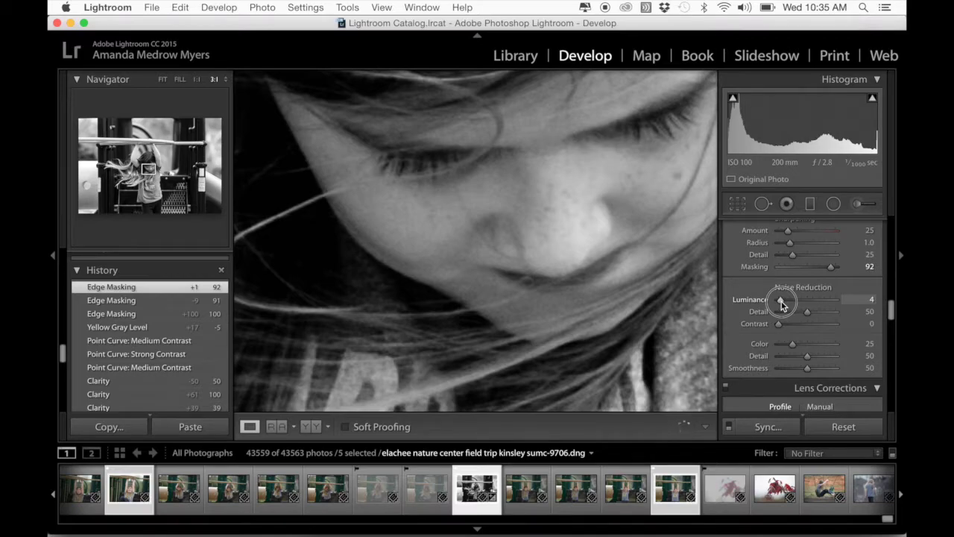
left_click_drag(781, 304, 784, 304)
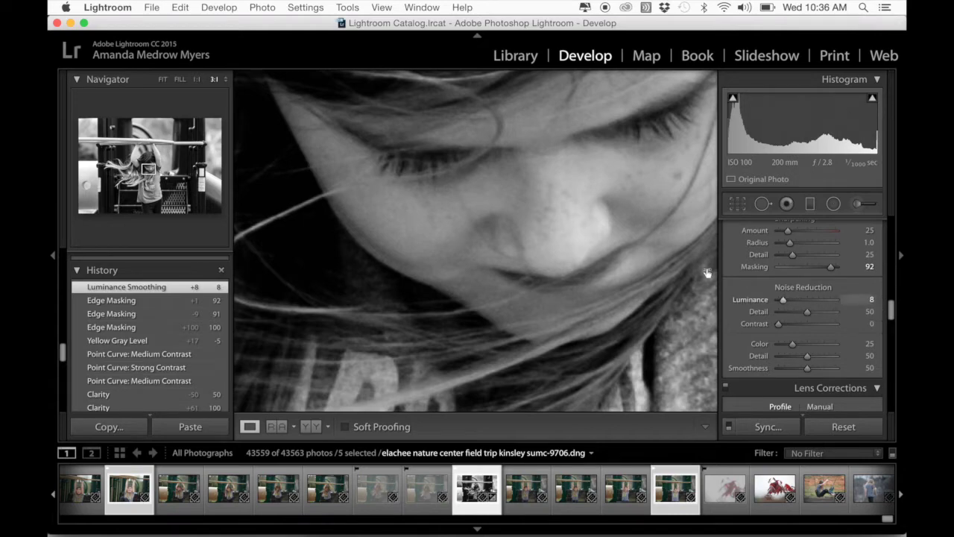
left_click(144, 299)
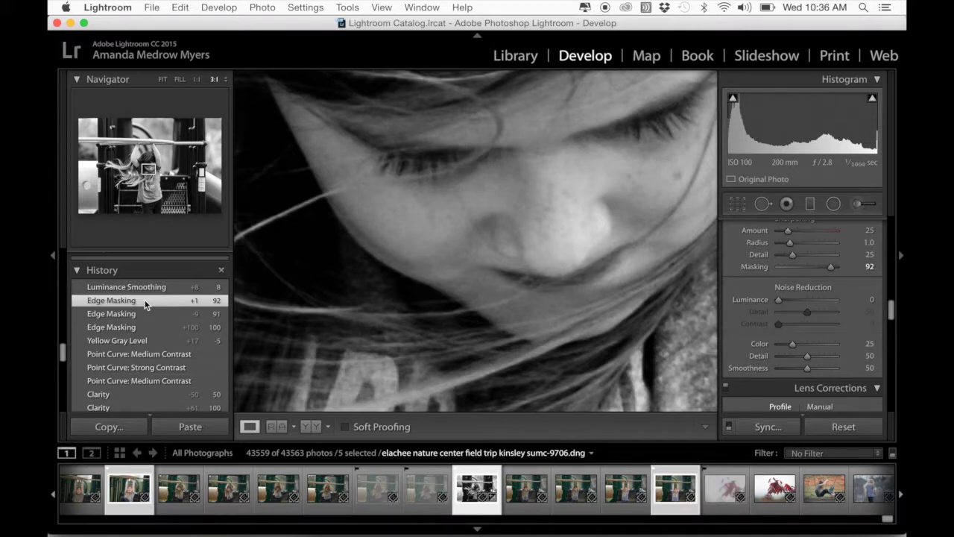
left_click(149, 286)
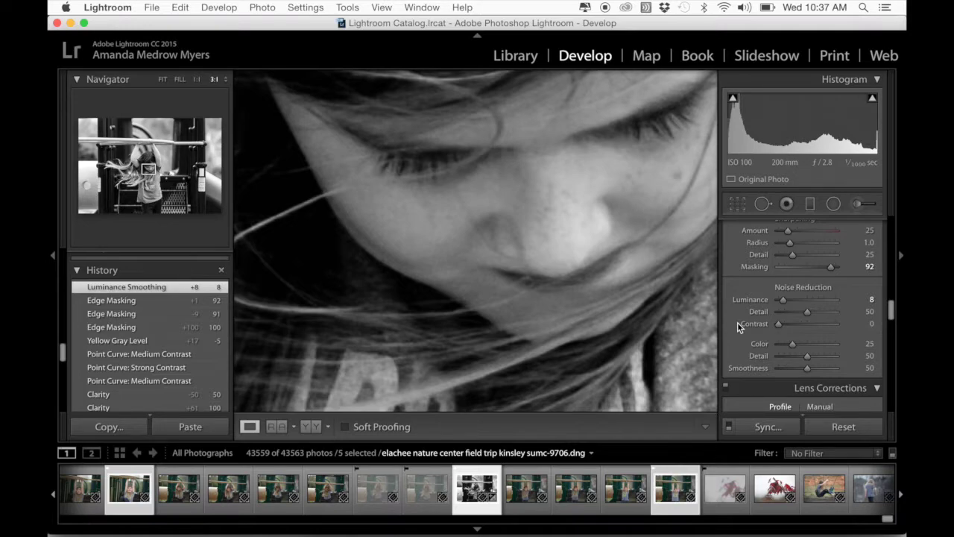
- Review the Lens Corrections, Effects and Camera Calibration settings without changing them
scroll(738, 325, "down", 1)
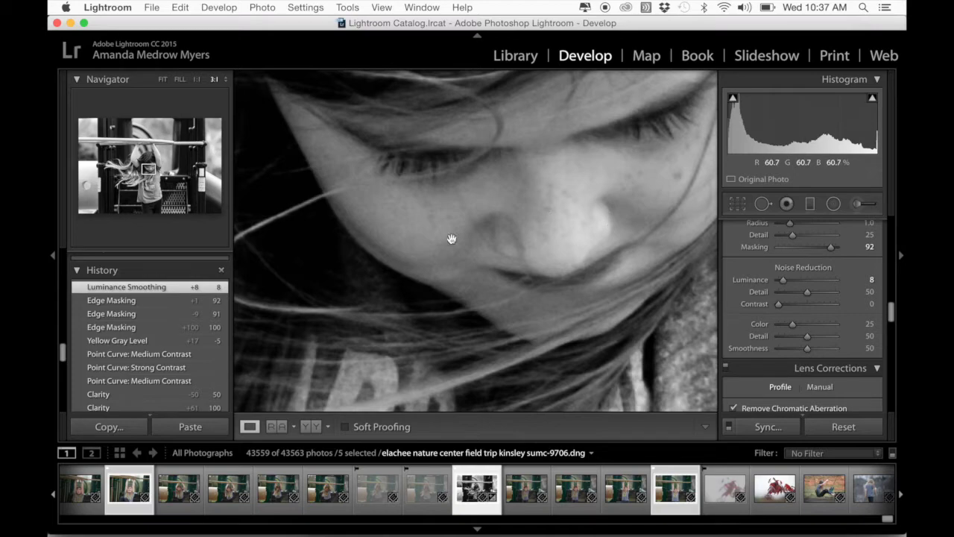
scroll(733, 314, "down", 1)
scroll(734, 314, "down", 5)
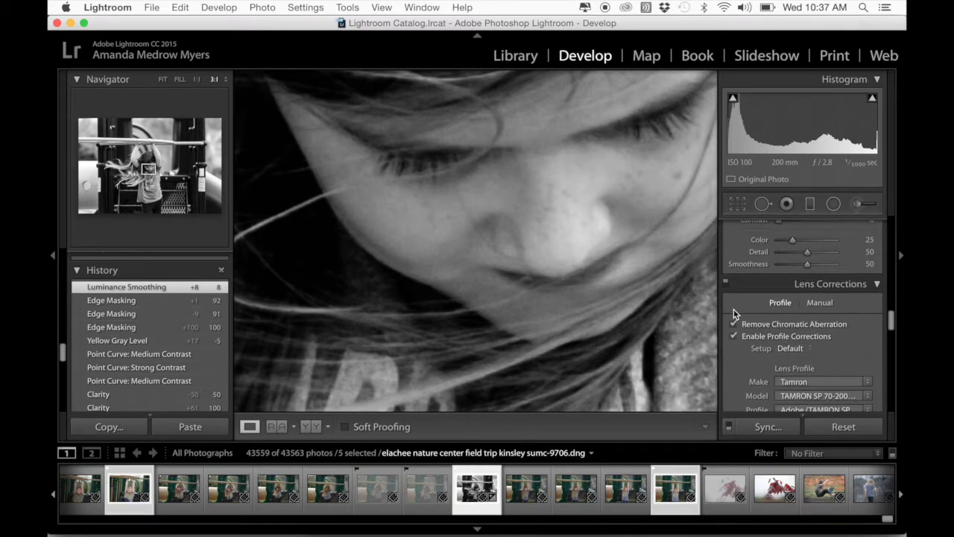
scroll(733, 314, "down", 10)
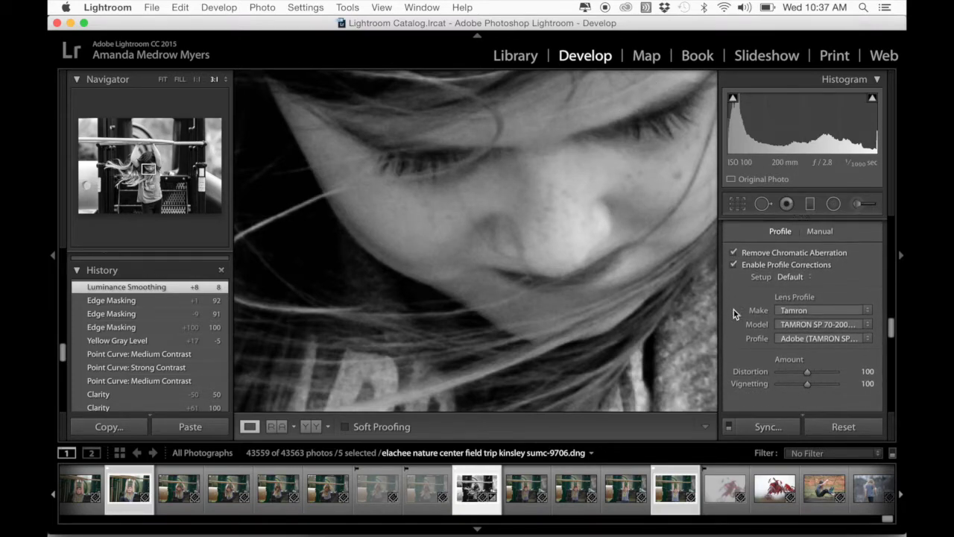
scroll(734, 314, "down", 10)
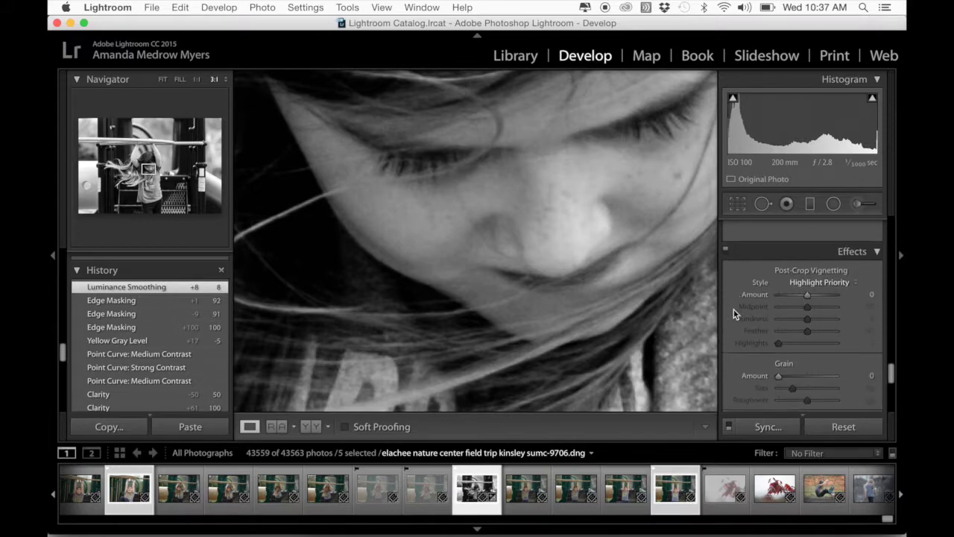
scroll(736, 274, "down", 5)
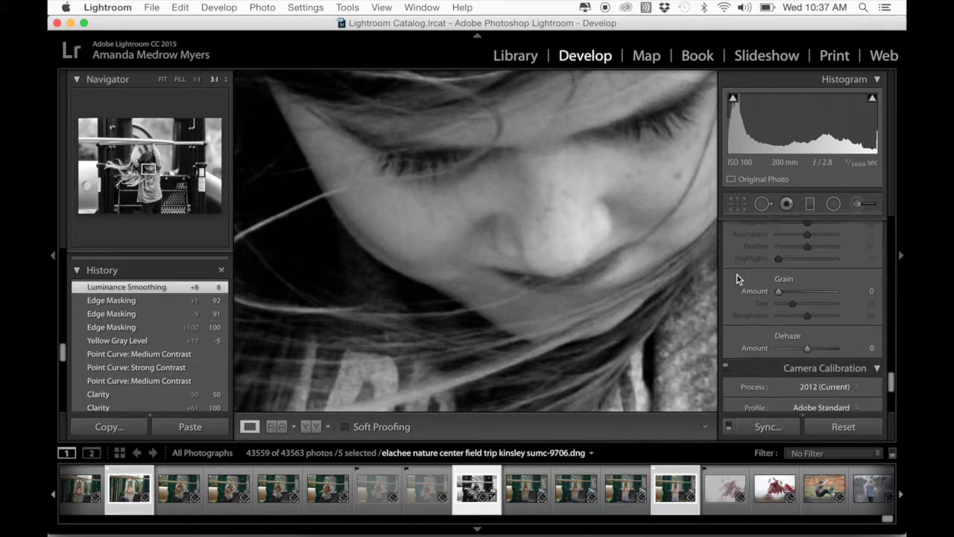
scroll(737, 275, "up", 20)
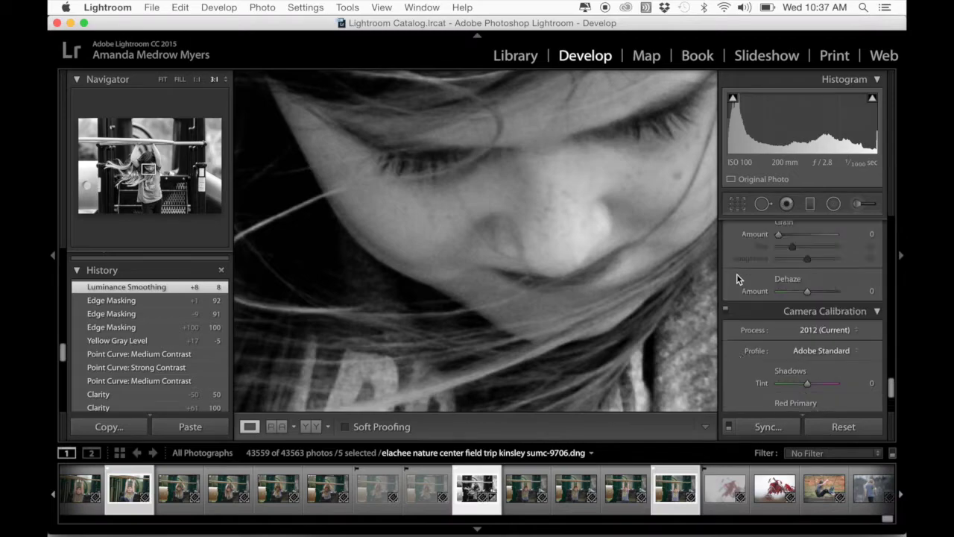
- Show the whole photo and compare the unedited and edited versions side by side, then return to the single view
key("z")
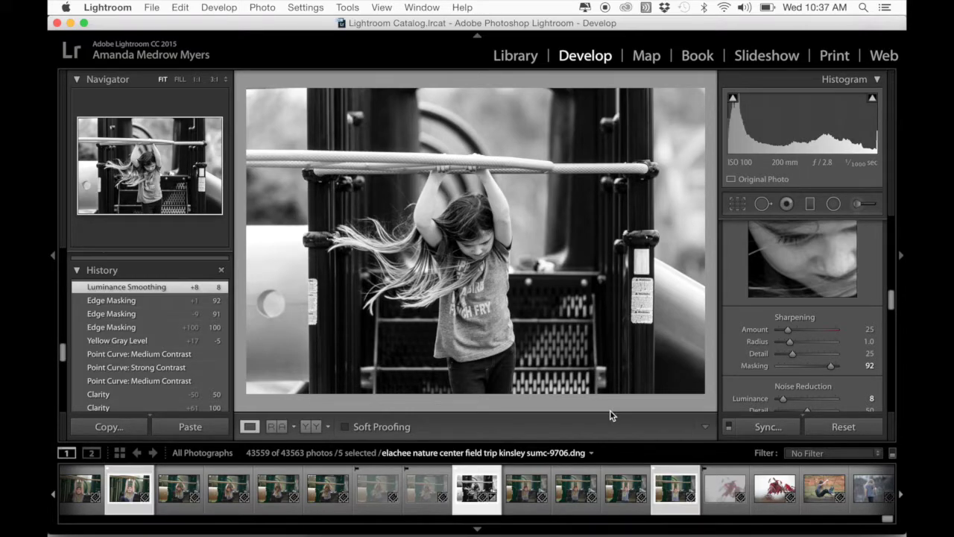
key("y")
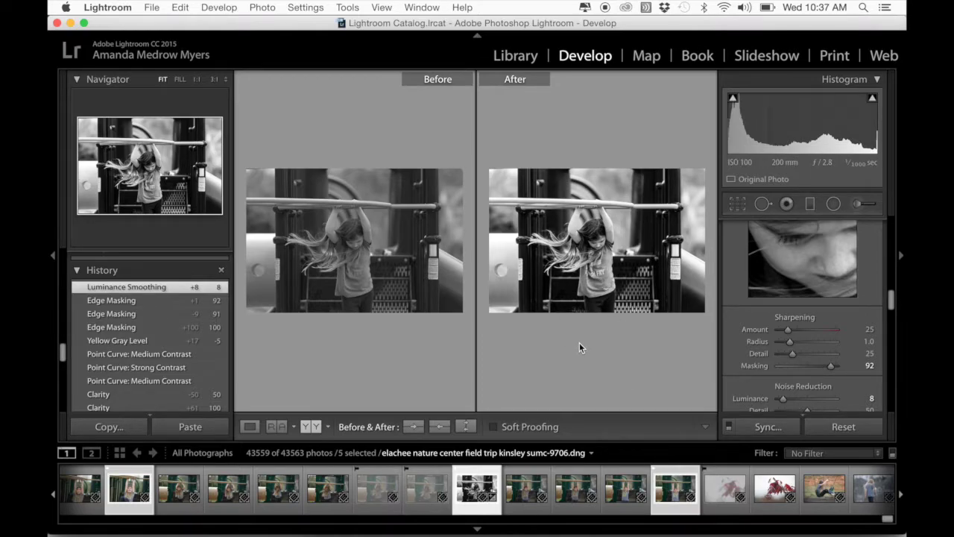
key("y")
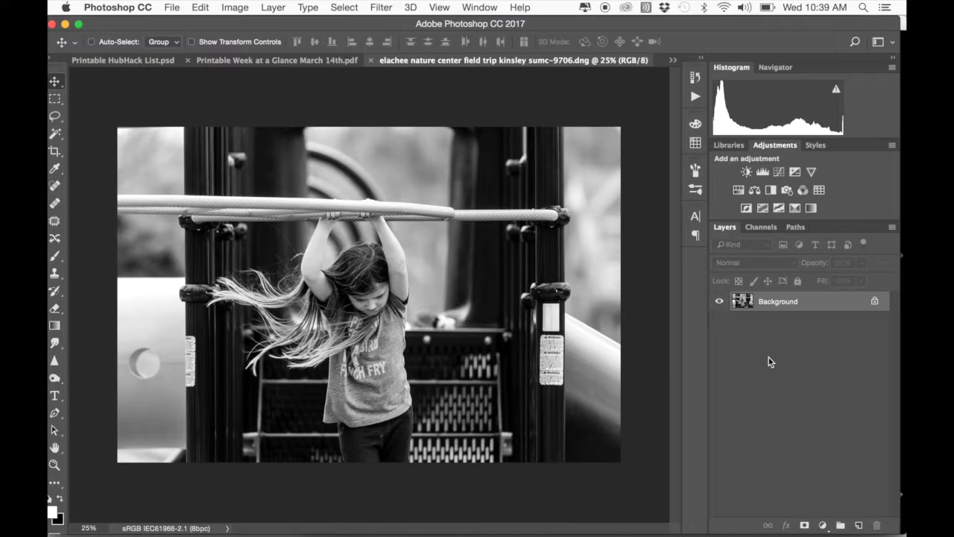
- Duplicate the Background layer onto a new layer and activate the Rectangular Marquee tool
key("super+j")
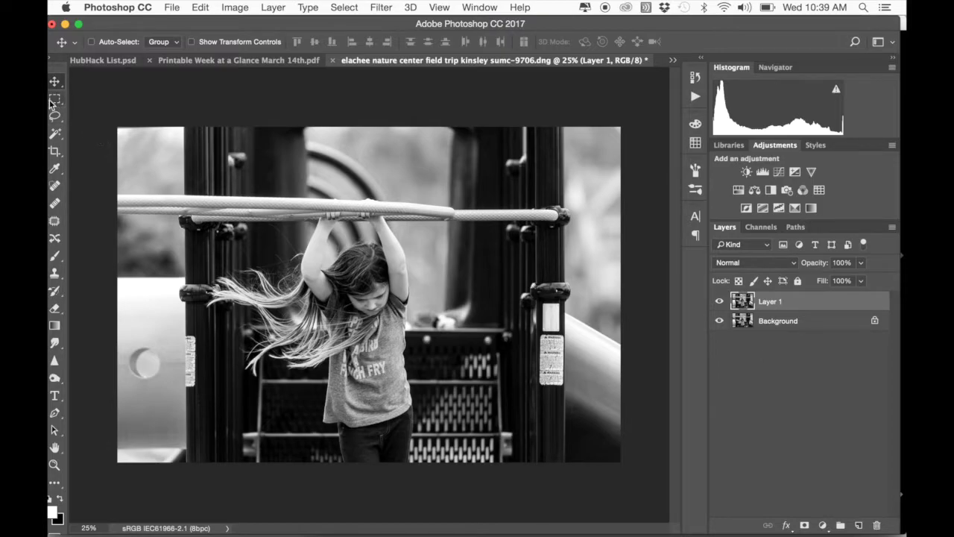
key("m")
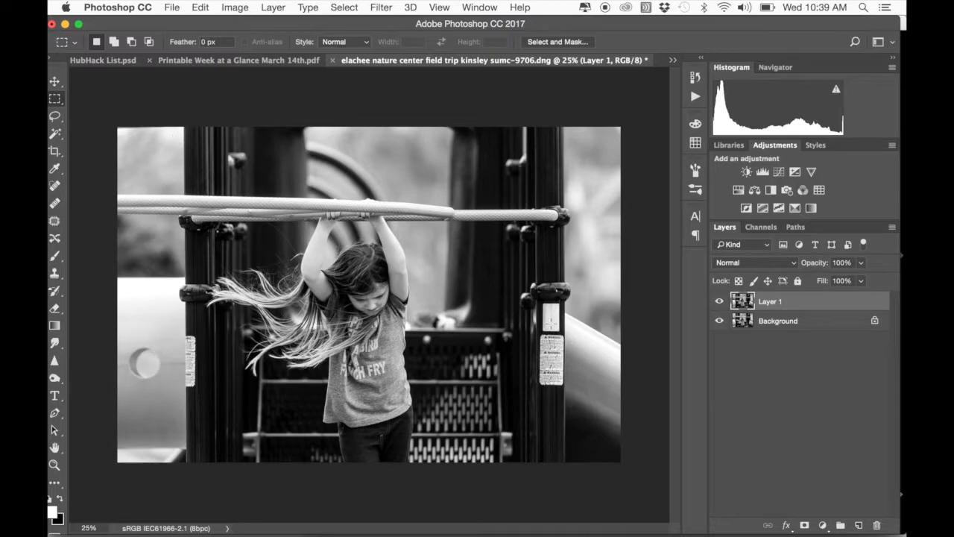
left_click(58, 105)
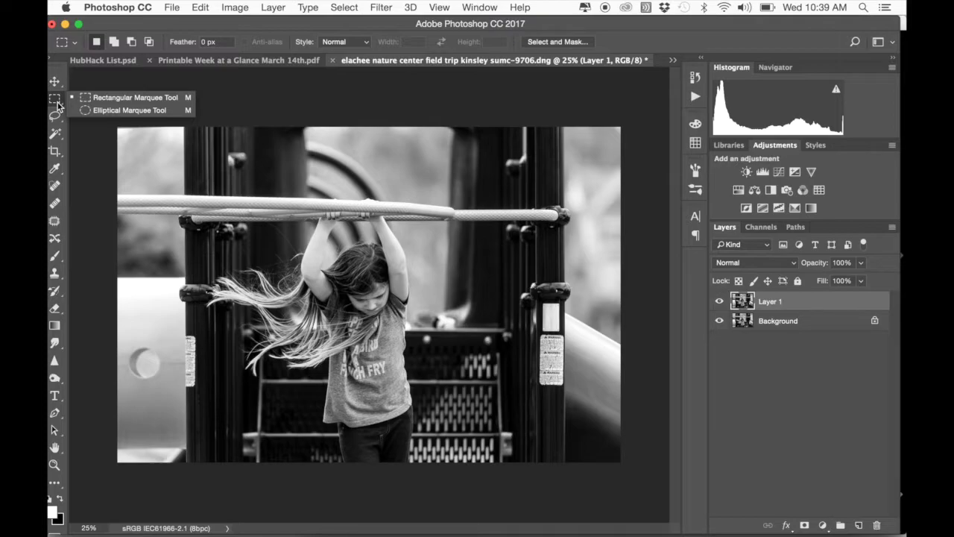
left_click(59, 106)
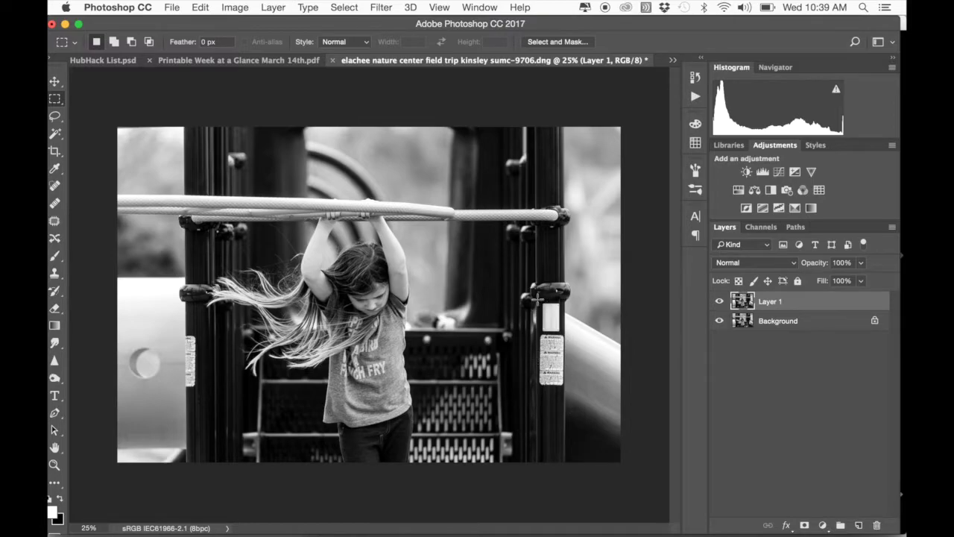
- Try a Content-Aware fill over the metal plate and warning labels together on the post right of the girl
left_click_drag(537, 299, 566, 387)
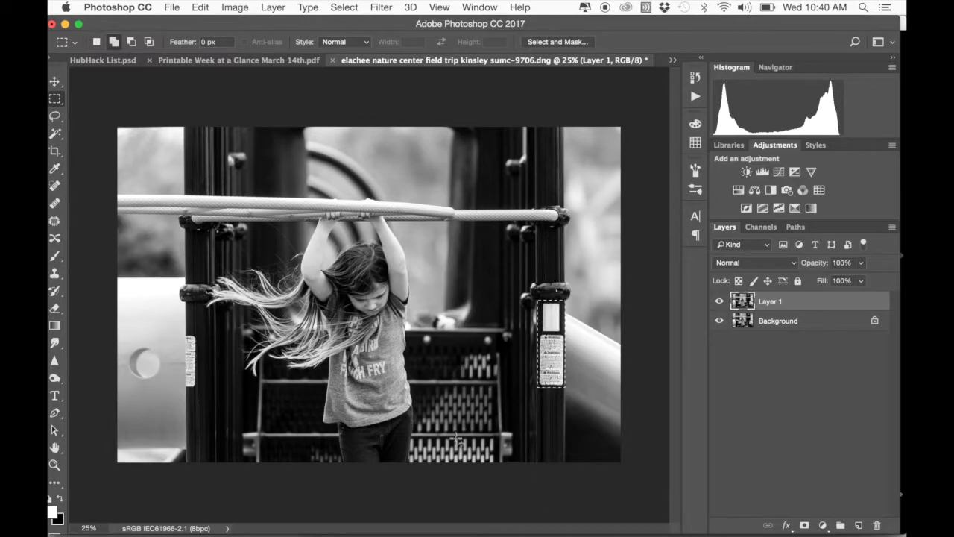
key("shift+BackSpace")
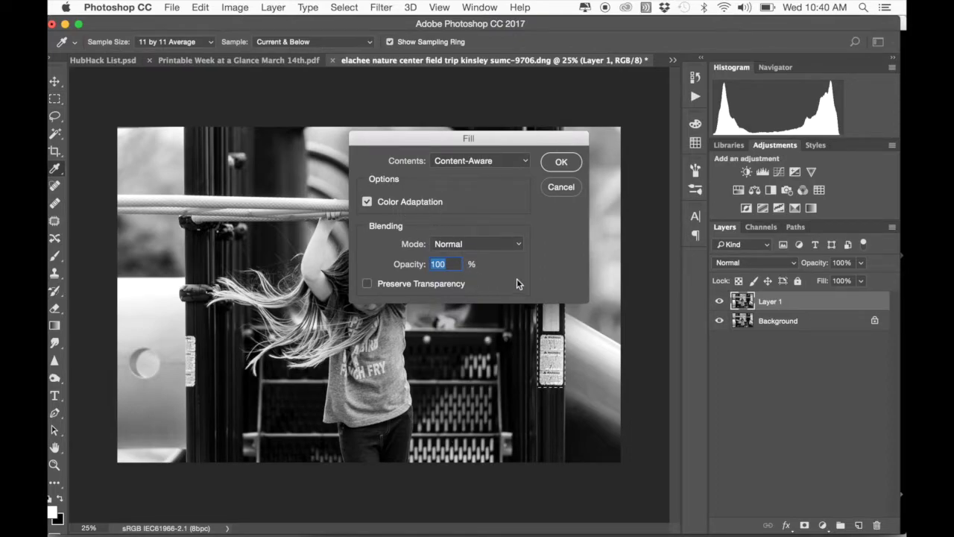
left_click(562, 163)
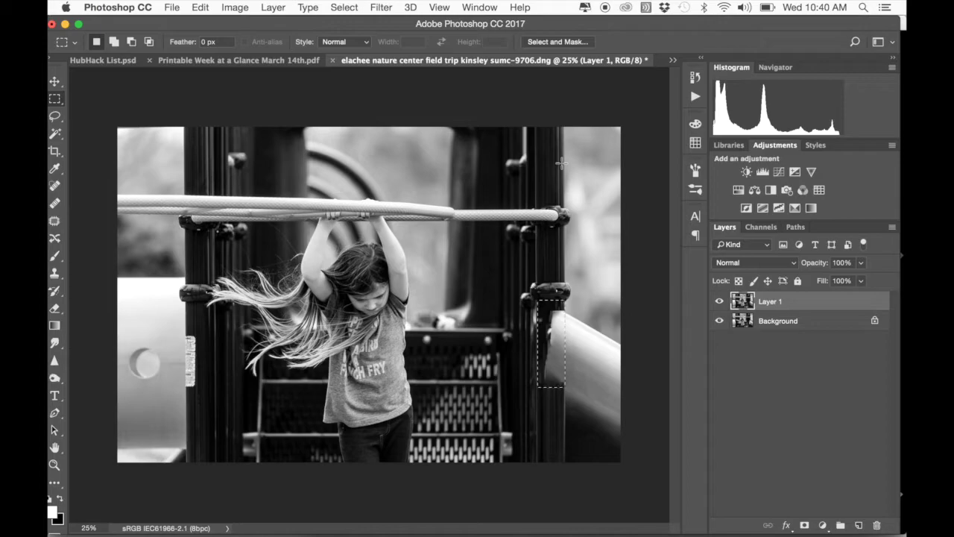
key("super+z")
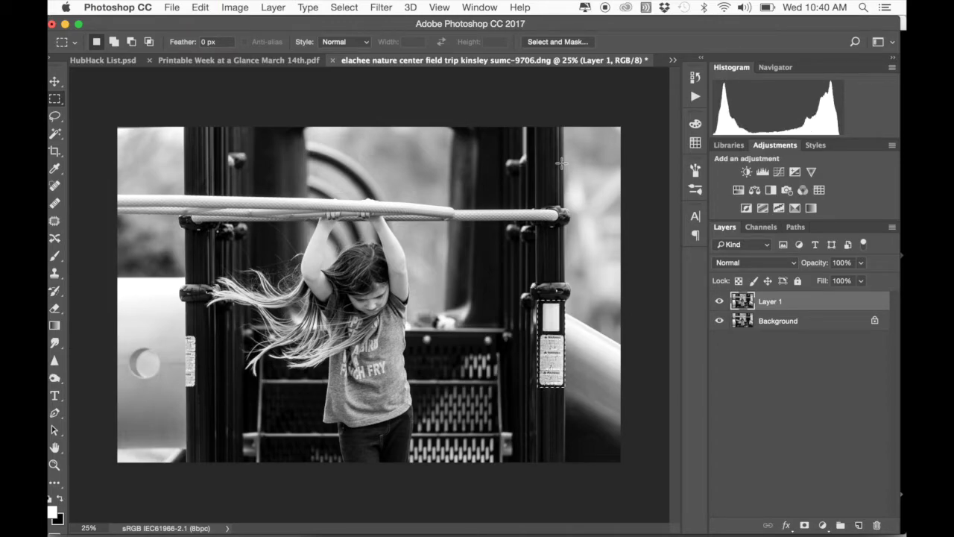
key("super+d")
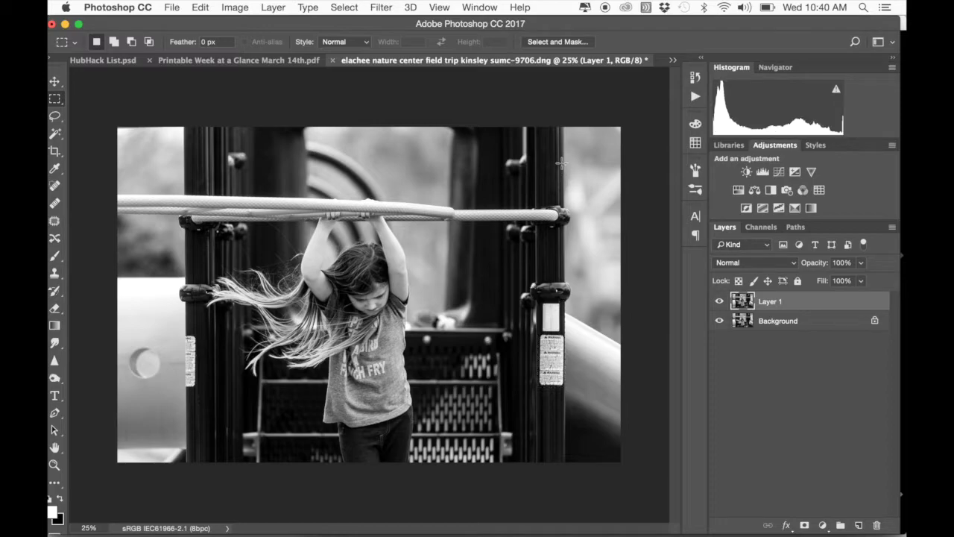
- Select only the metal plate on the post right of the girl, remove it with a Content-Aware fill, and deselect
key("z")
left_click(558, 356)
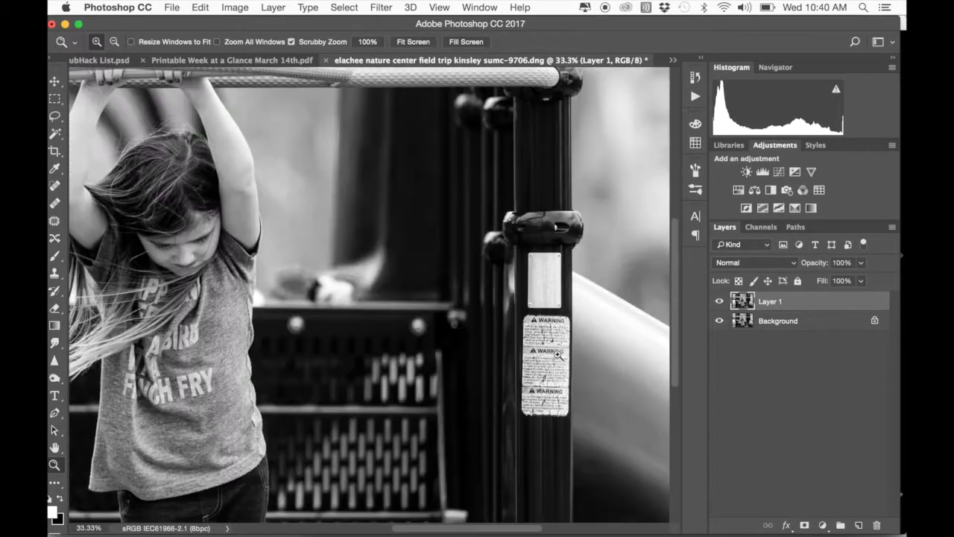
left_click(557, 356)
left_click(558, 356)
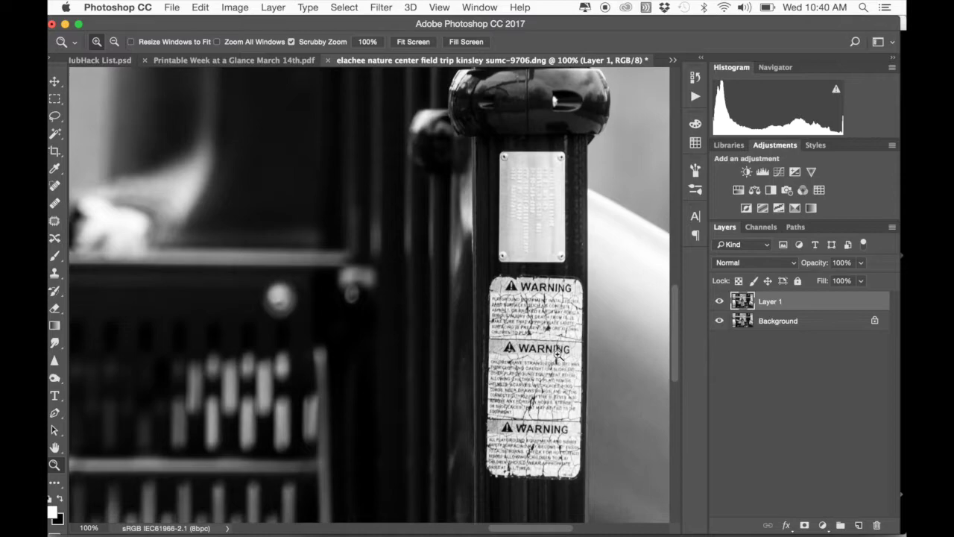
key("m")
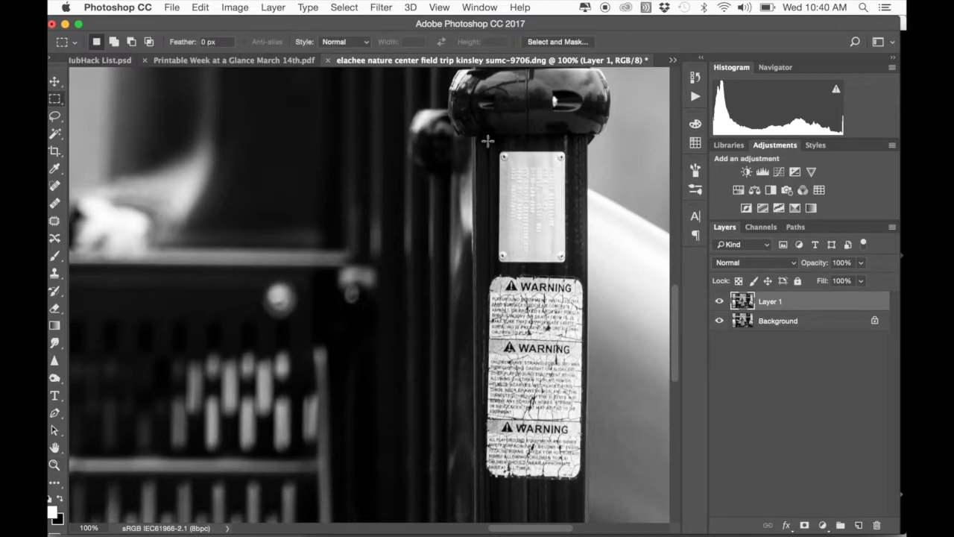
left_click_drag(497, 148, 567, 265)
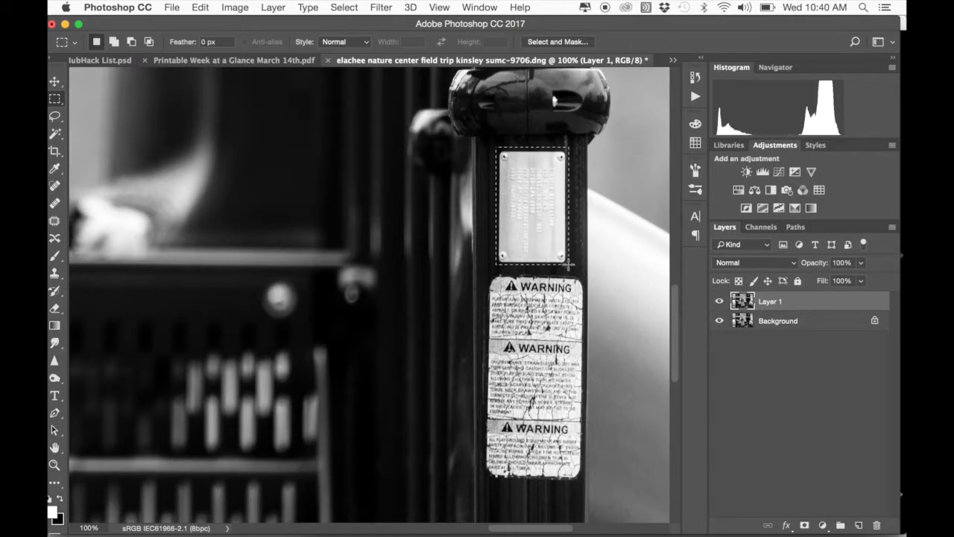
key("shift+BackSpace")
key("Return")
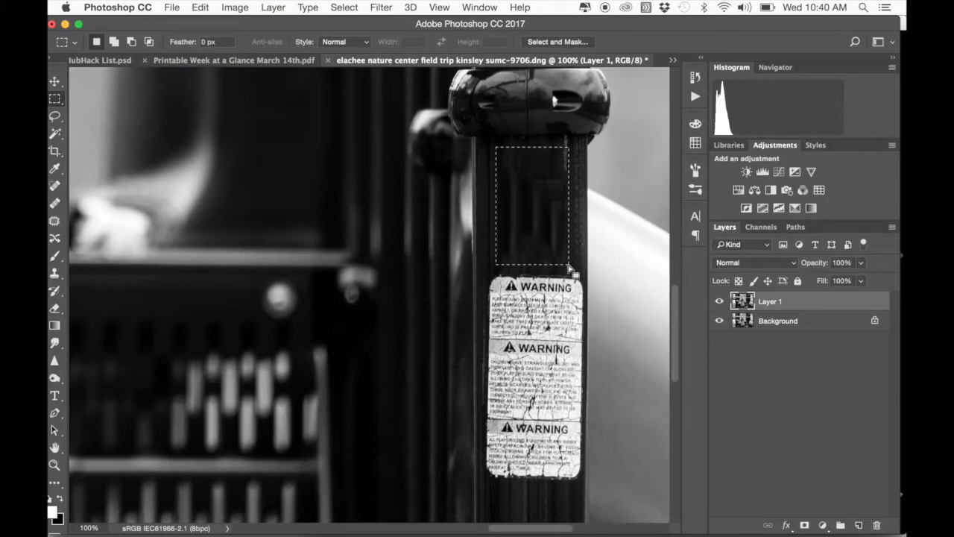
key("super+d")
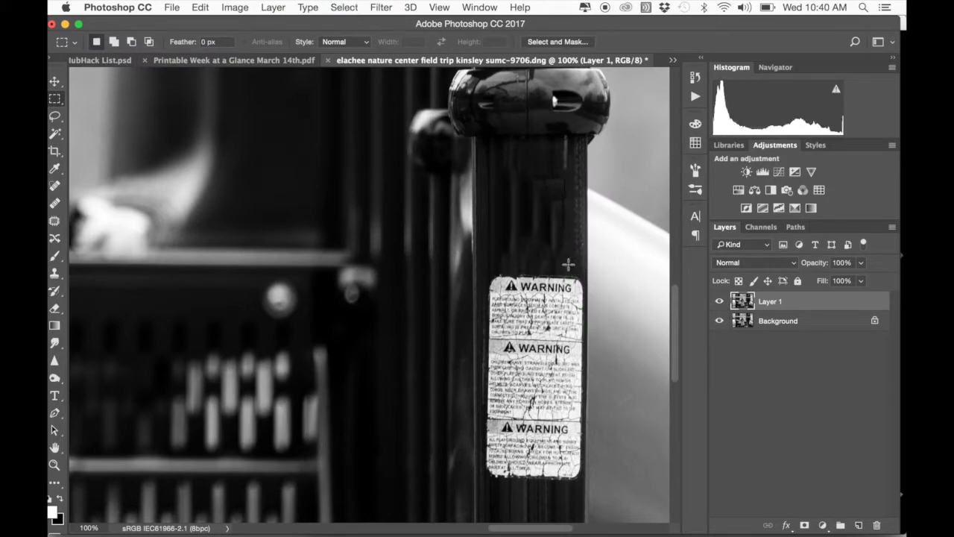
- Select the three-part warning label below the removed plate with a rectangular marquee, fill it with Content-Aware, and deselect
scroll(569, 265, "down", 5)
scroll(568, 265, "right", 3)
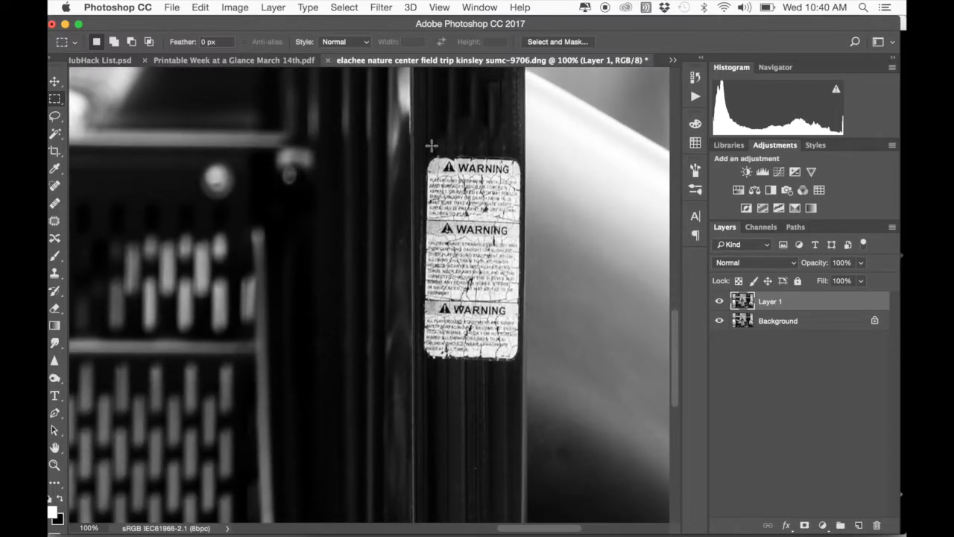
left_click_drag(424, 151, 520, 363)
left_click_drag(519, 363, 519, 366)
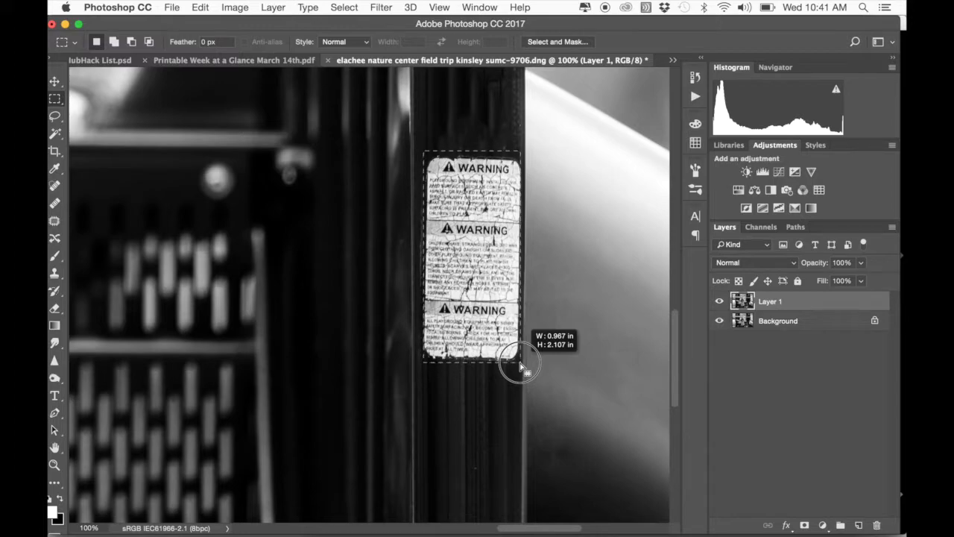
left_click_drag(519, 366, 520, 362)
key("super+d")
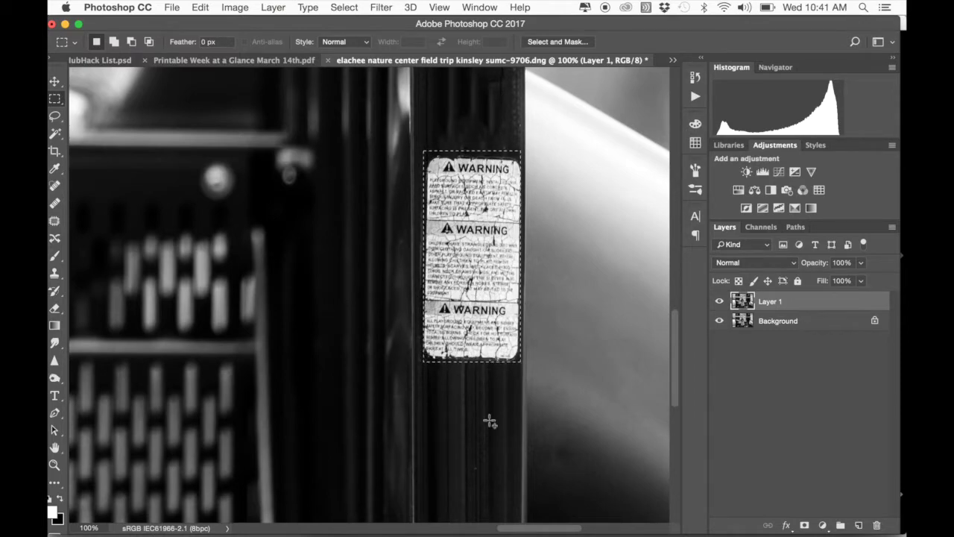
key("shift+BackSpace")
key("Return")
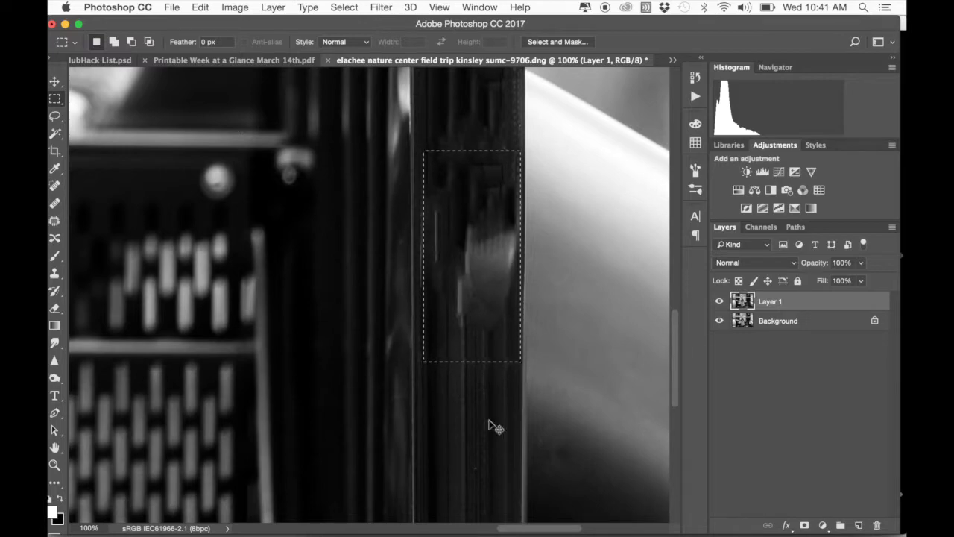
key("super+d")
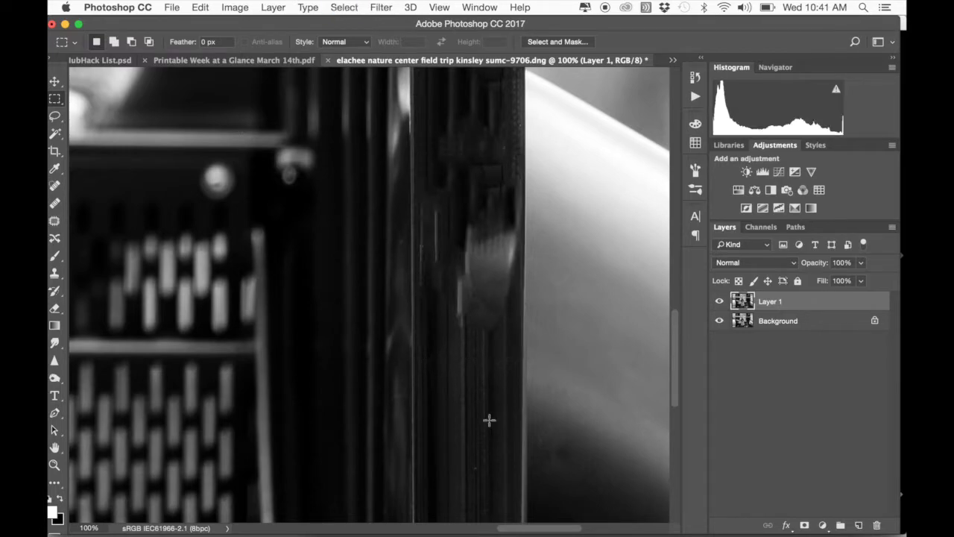
- Set the Clone Stamp brush size to 250 and clone dark post texture over the smudge where the warning label was
key("super+0")
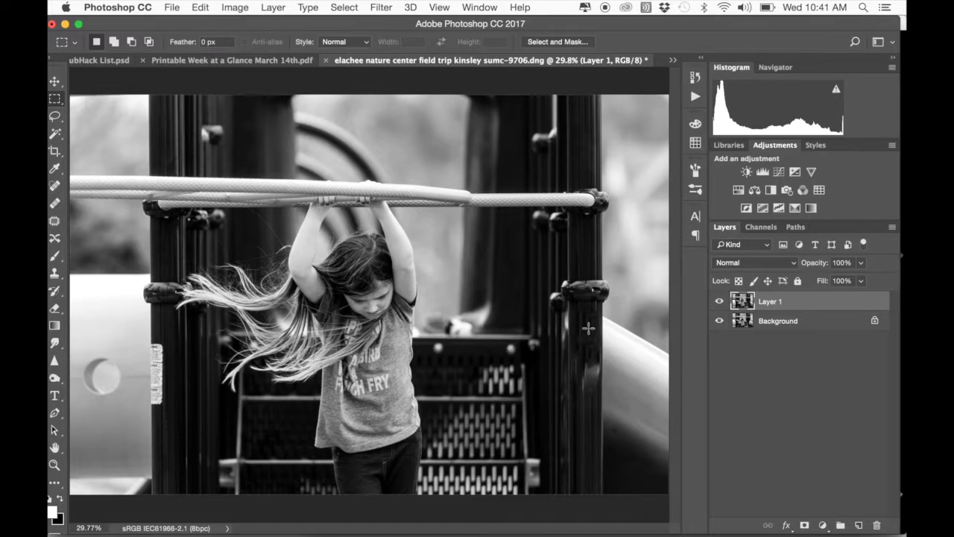
key("s")
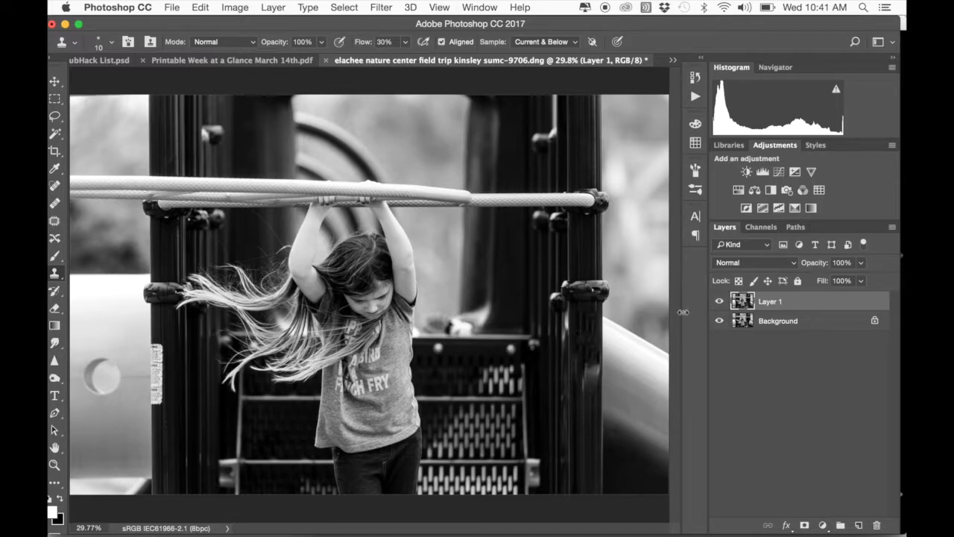
key("bracketright")
key("bracketright")
key("bracketright")
key("bracketright")
key("bracketright")
key("bracketright")
key("bracketright")
key("bracketright")
key("bracketright")
key("bracketright")
key("bracketright")
key("bracketright")
key("bracketright")
key("bracketright")
left_click_drag(585, 357, 588, 389)
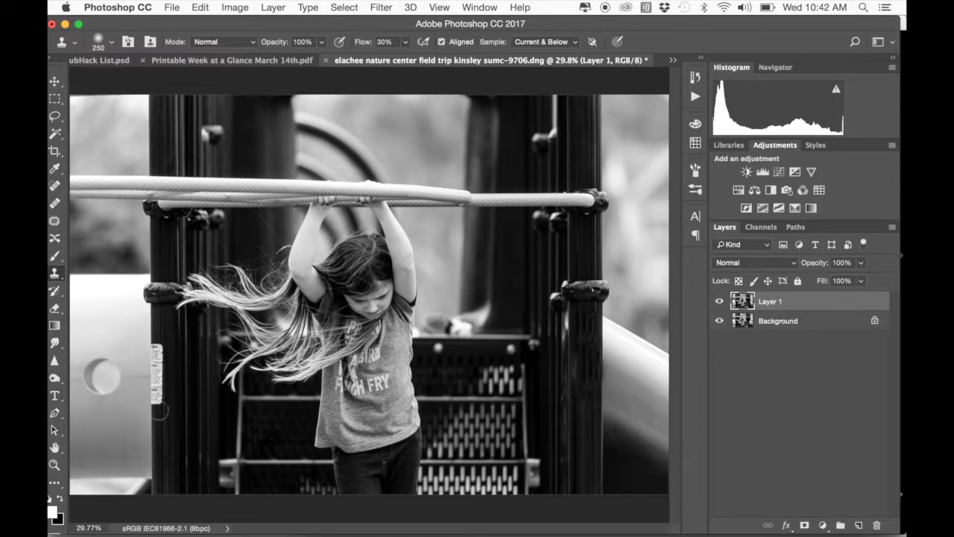
- Select the partial warning label along the outer edge of the post left of the girl with a rectangular marquee
key("z")
left_click(158, 371)
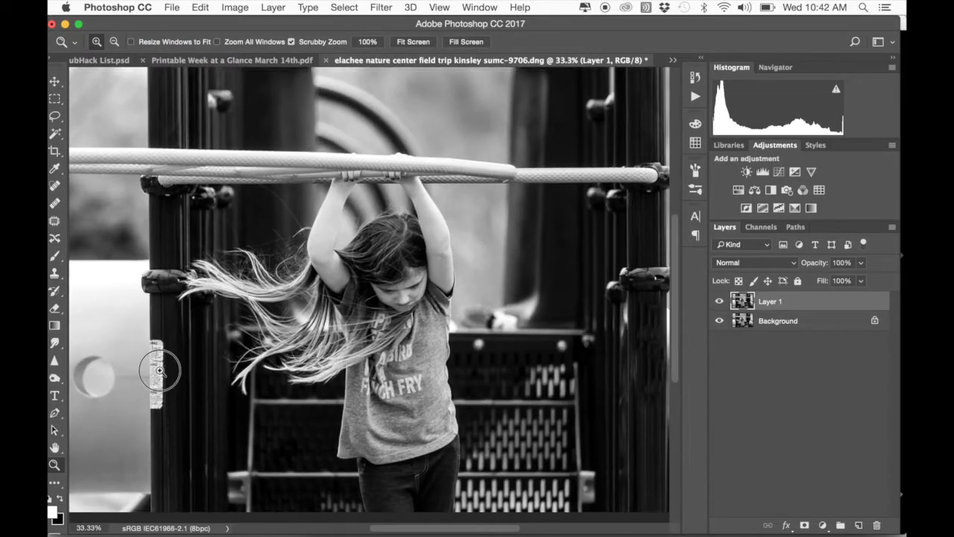
left_click(159, 371)
left_click(159, 370)
left_click(159, 370)
left_click(159, 370)
scroll(160, 371, "down", 3)
scroll(160, 371, "left", 2)
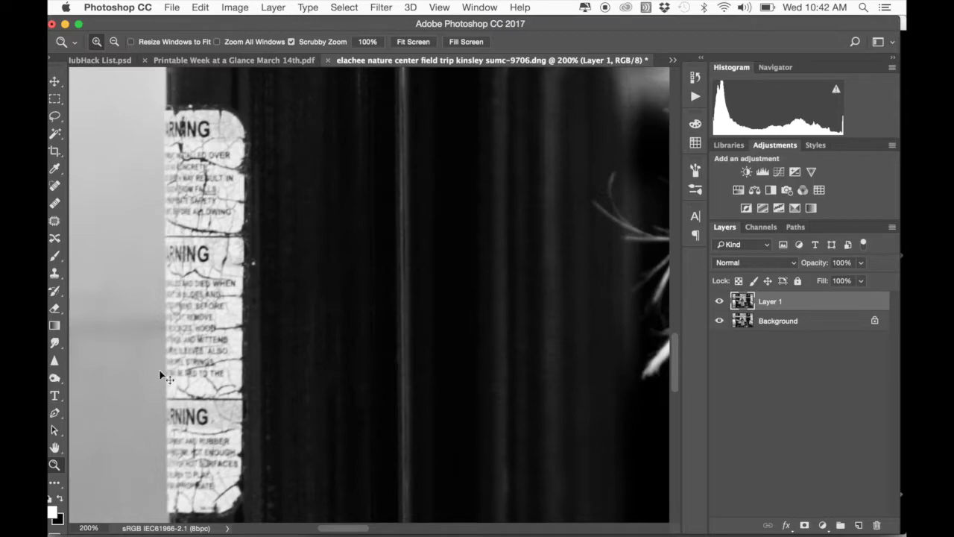
key("super+minus")
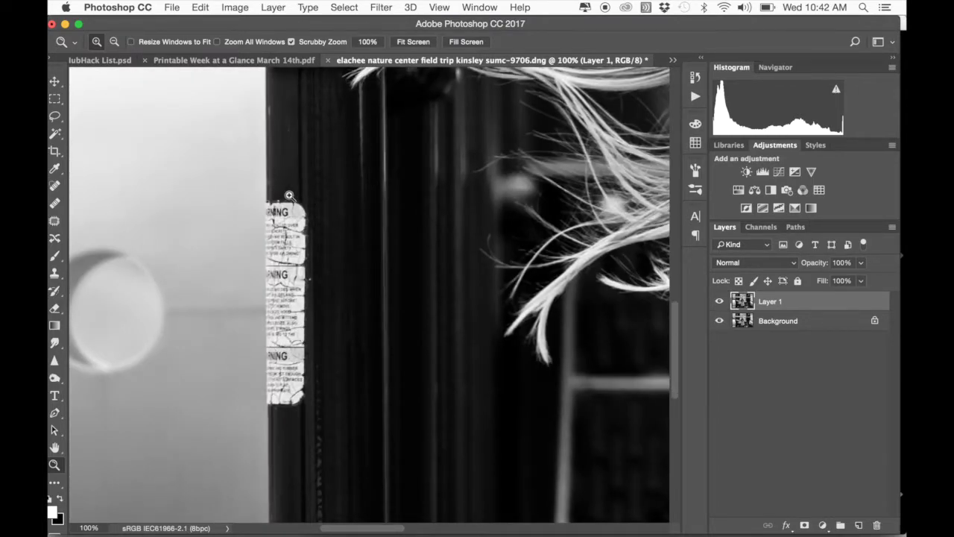
key("m")
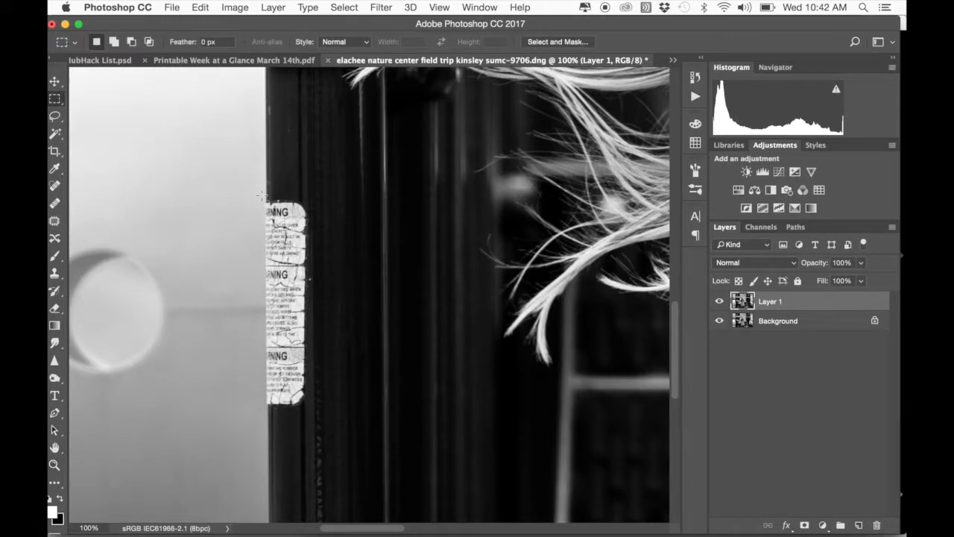
left_click_drag(260, 200, 308, 406)
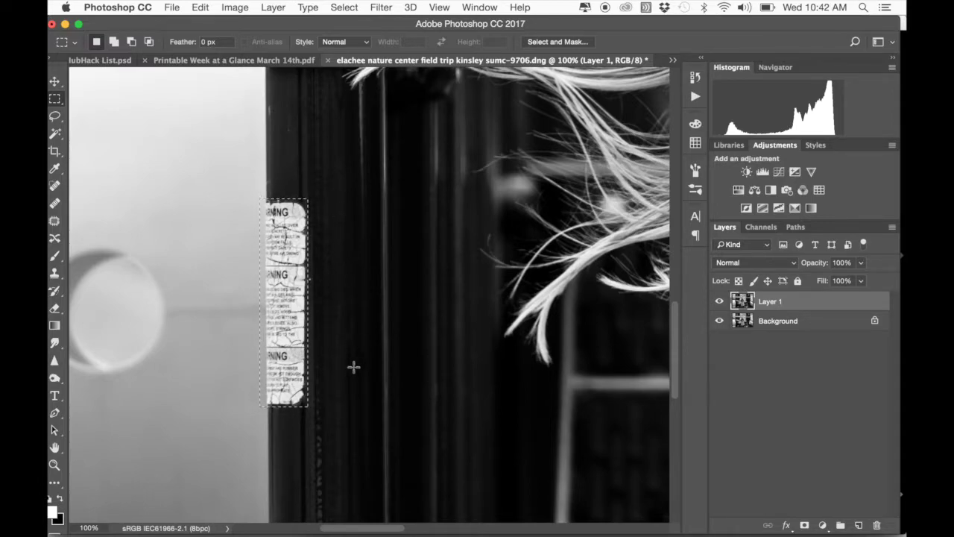
- Try the Content-Aware fill on the selected partial label twice, undoing it each time
key("shift+Delete")
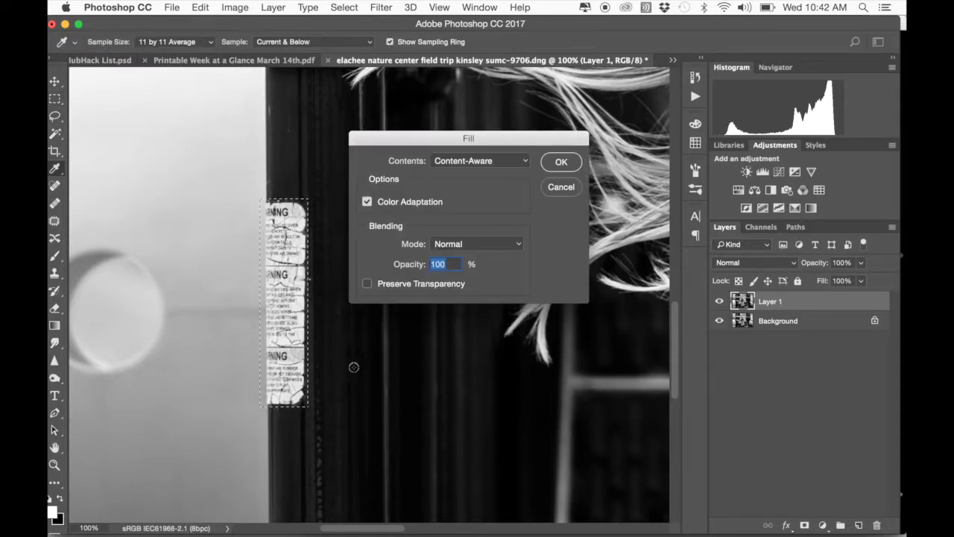
key("Escape")
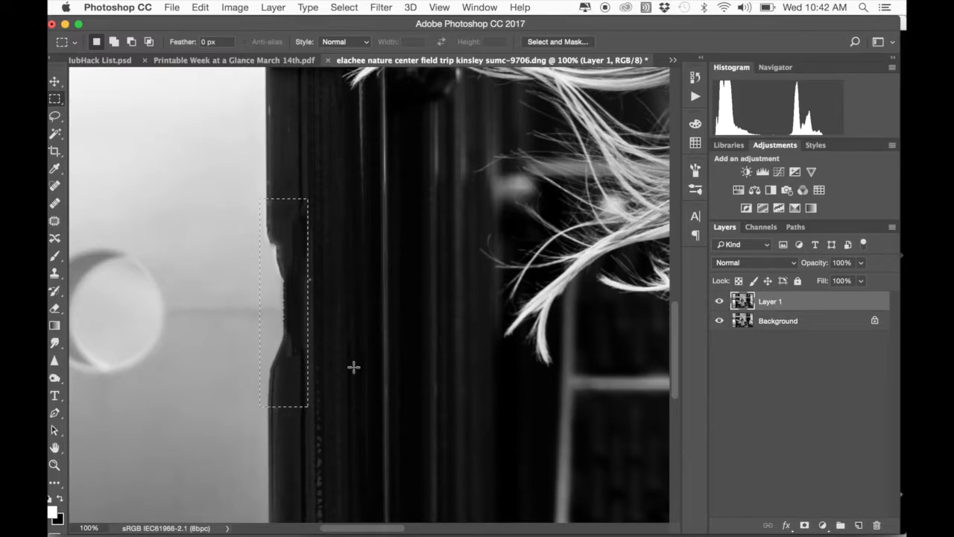
key("super+z")
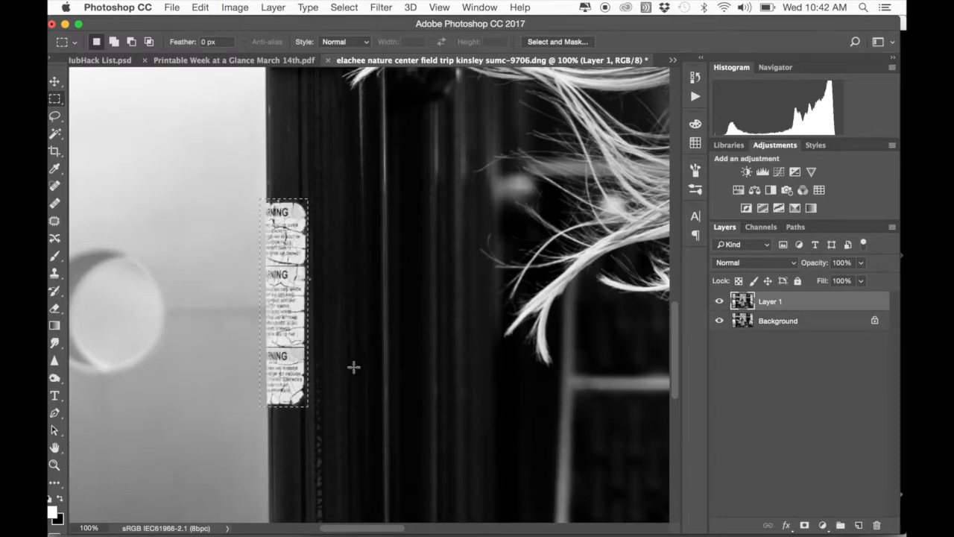
key("shift+BackSpace")
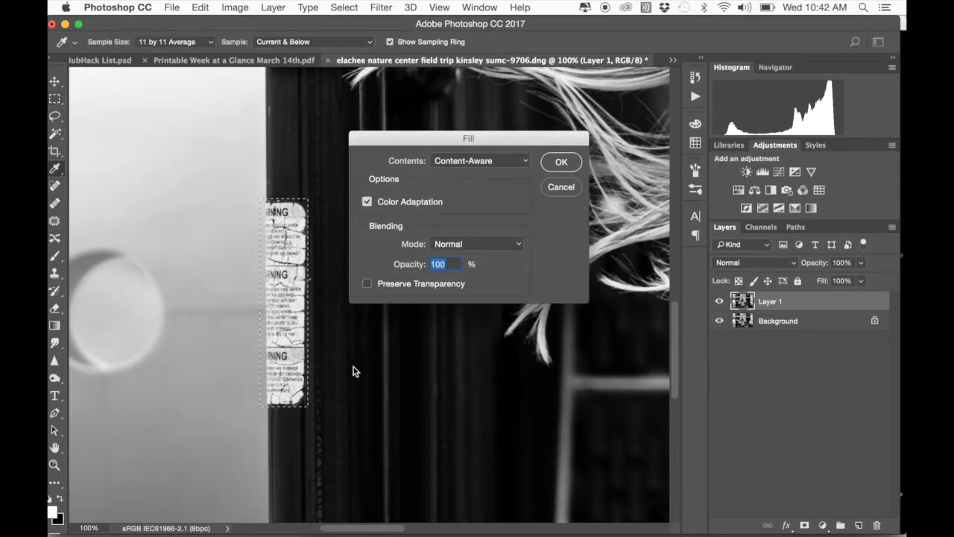
key("Return")
key("m")
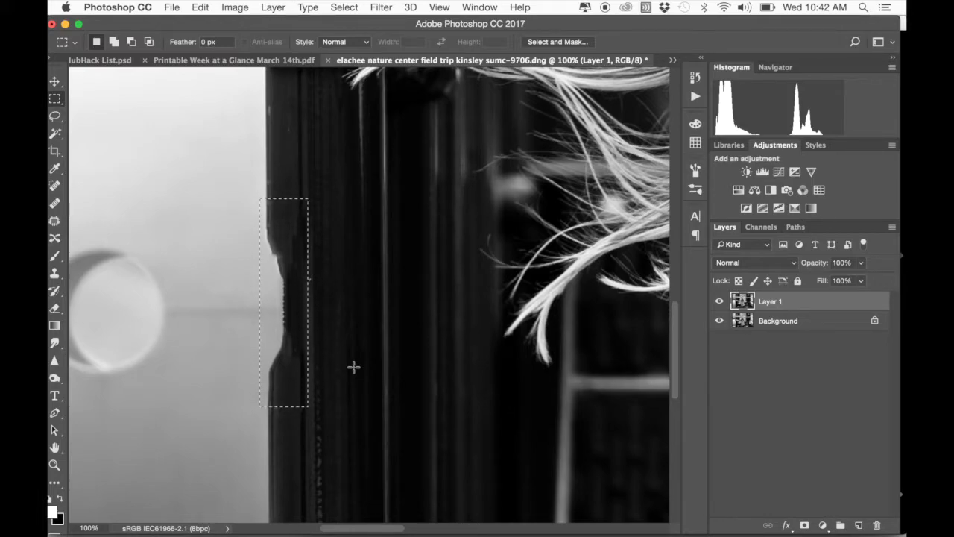
key("super+z")
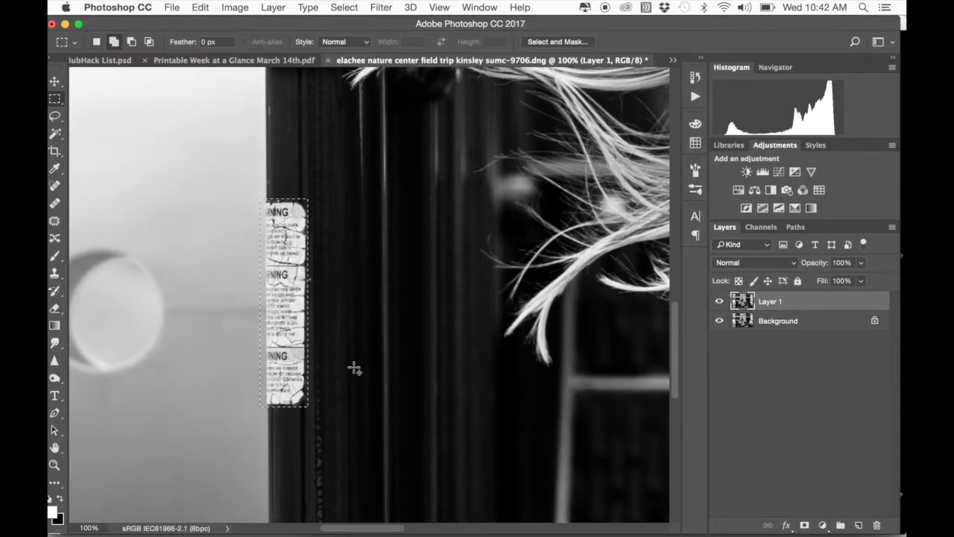
- Fill the selected partial warning label using Content-Aware
key("shift+BackSpace")
key("Return")
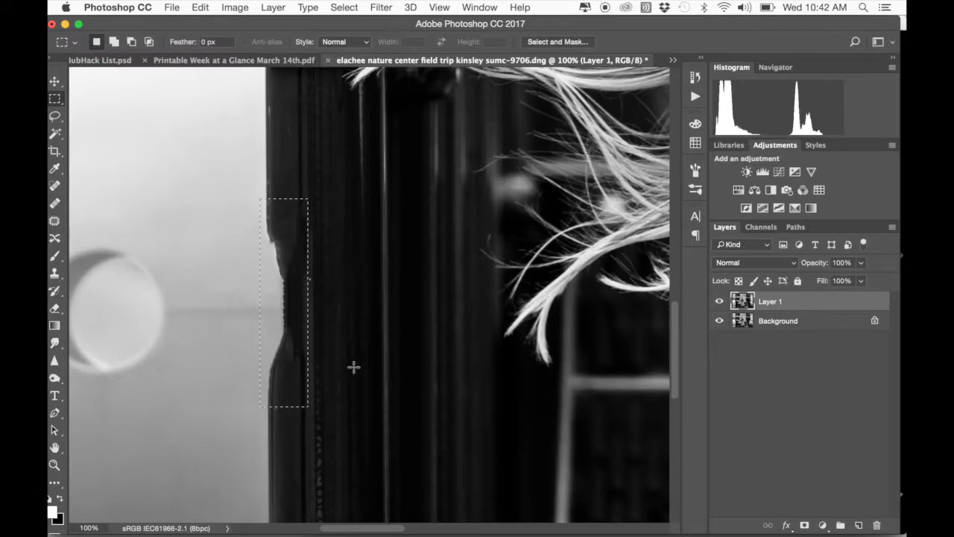
- Clear the selection and rebuild the notched outer edge of the post using the Clone Stamp at brush size 175 and 60% flow
key("super+d")
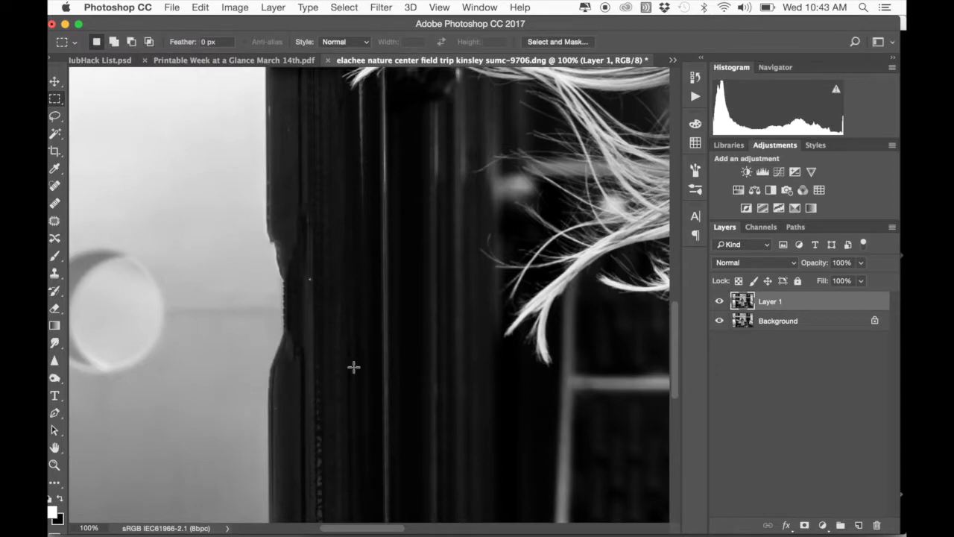
scroll(354, 366, "up", 3)
scroll(354, 366, "right", 1)
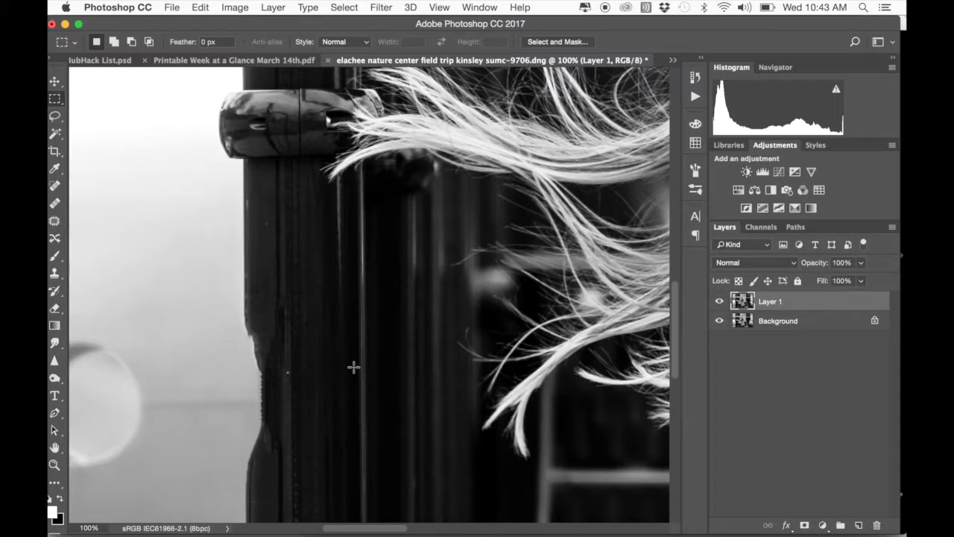
key("super+minus")
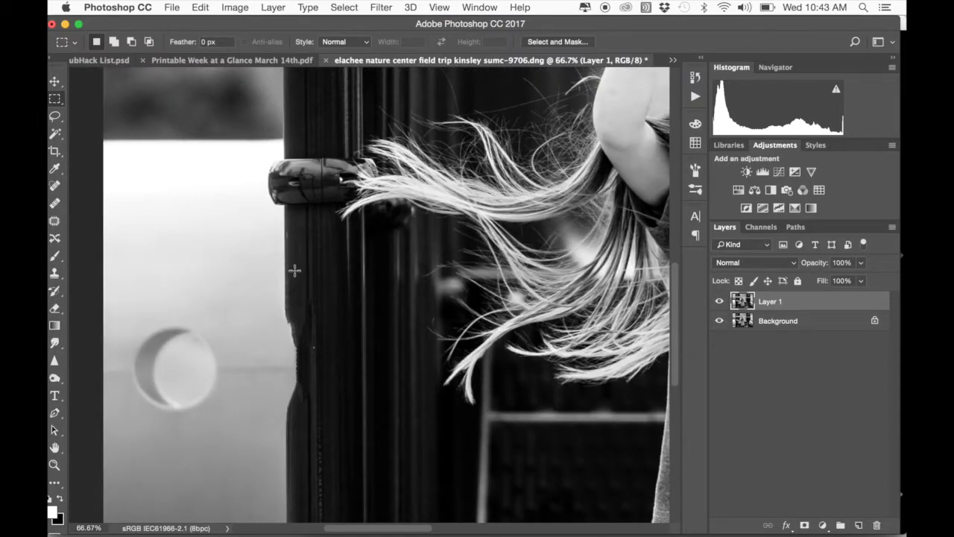
key("s")
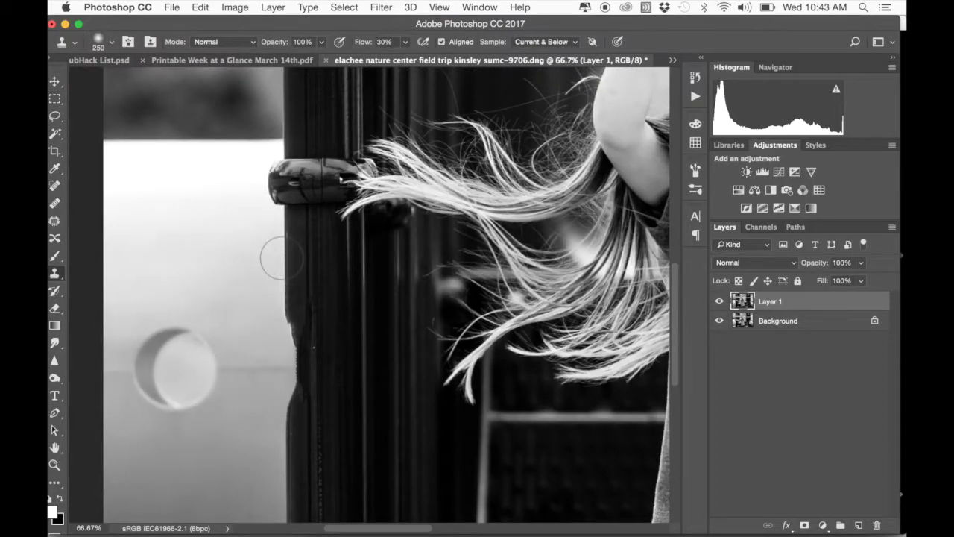
key("bracketleft")
key("bracketleft")
left_click_drag(282, 314, 292, 394)
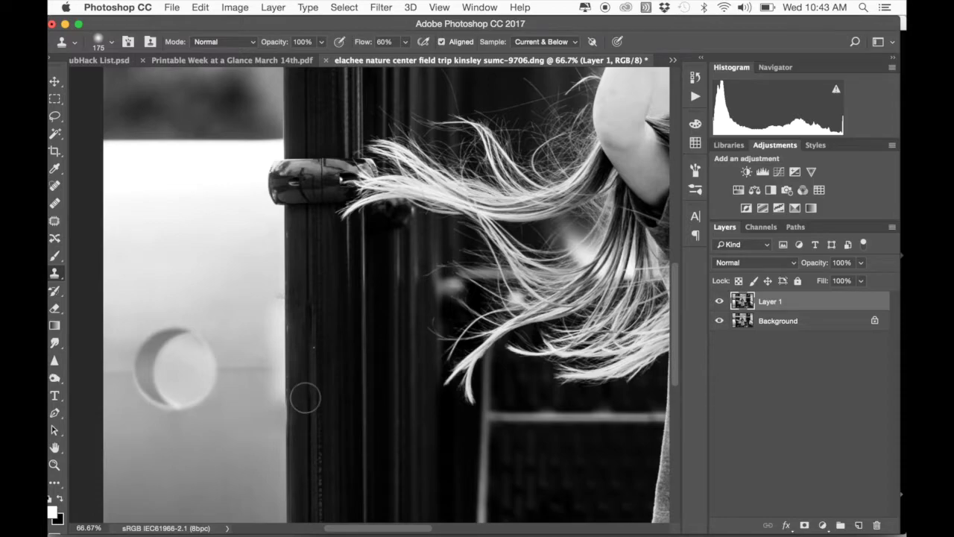
- Sample the gray panel beside the repaired post edge with the Clone Stamp at 10% flow and review the whole photo
key("super+0")
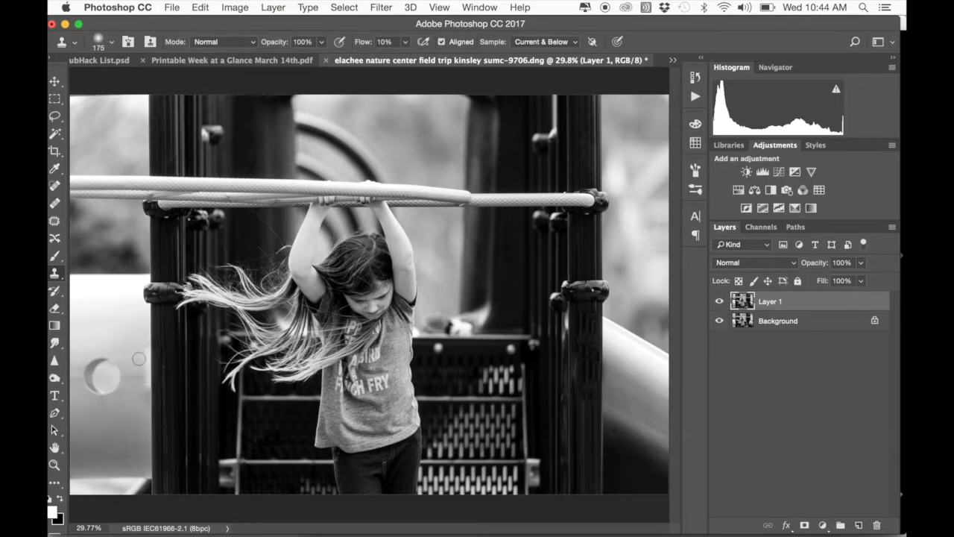
left_click(139, 359, "alt")
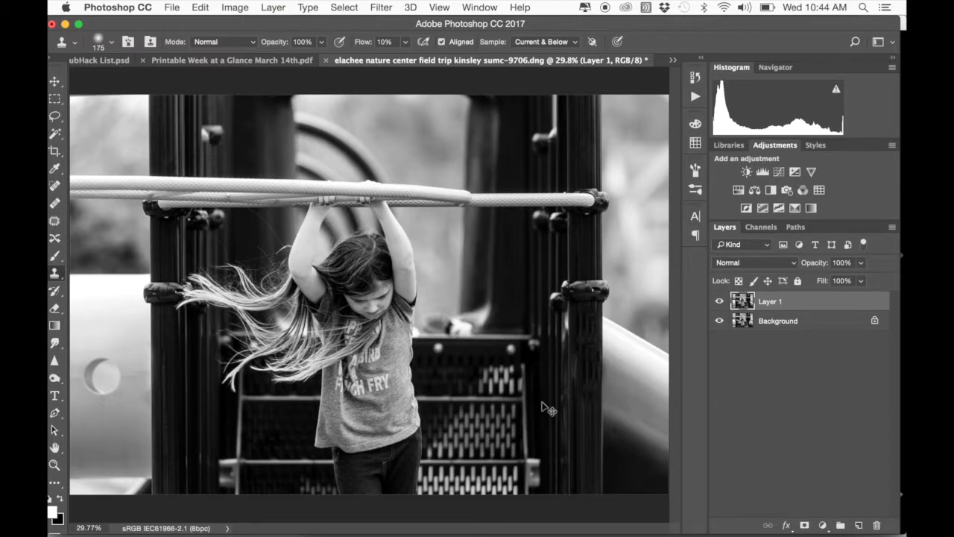
key("super+minus")
key("super+minus")
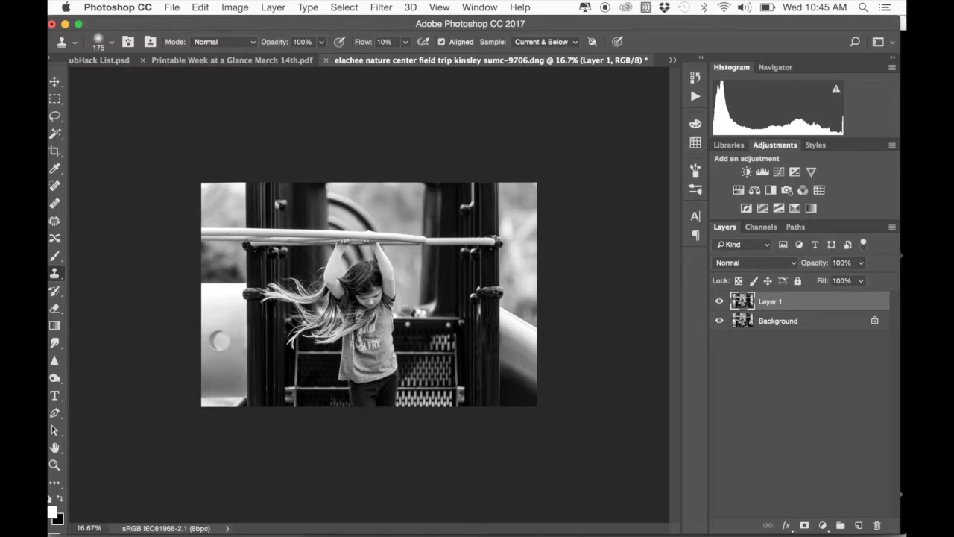
- Lasso the bright blurred object behind the girl's shoulder, remove it with Content-Aware fill, and clear the selection
key("z")
left_click_drag(419, 312, 419, 334)
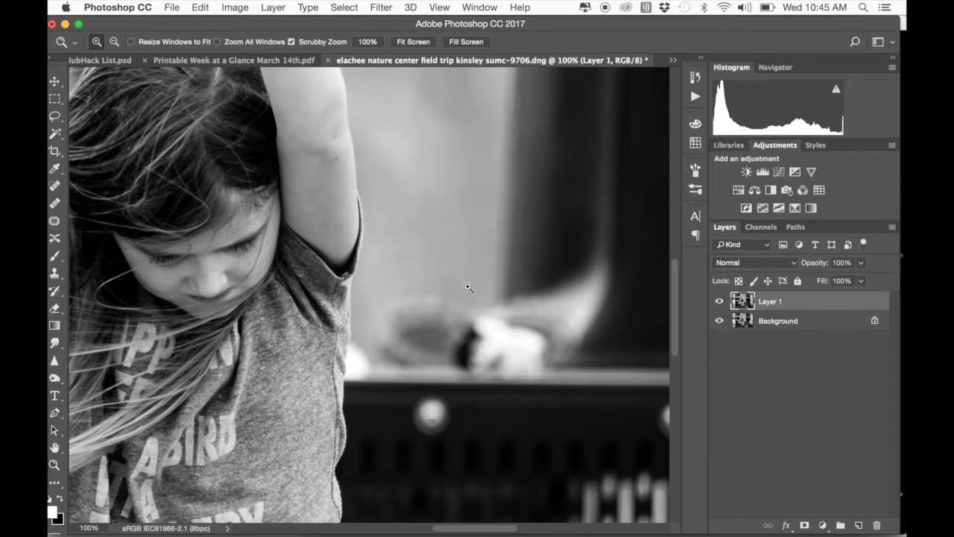
key("l")
mouse_move(485, 305)
left_mouse_down()
mouse_move(419, 291)
mouse_move(386, 297)
mouse_move(372, 332)
mouse_move(379, 350)
mouse_move(424, 367)
mouse_move(551, 374)
mouse_move(558, 349)
mouse_move(539, 329)
mouse_move(478, 306)
left_mouse_up()
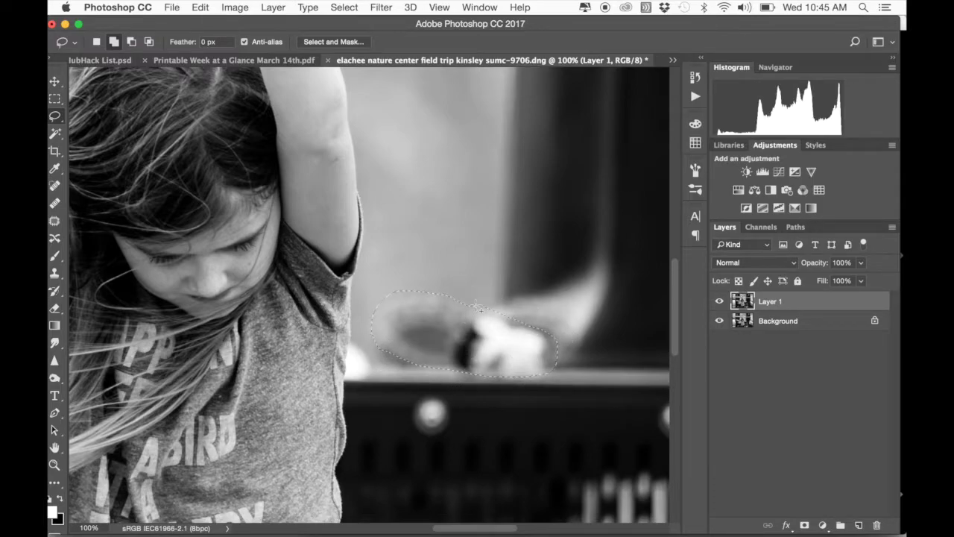
key("shift+BackSpace")
key("Return")
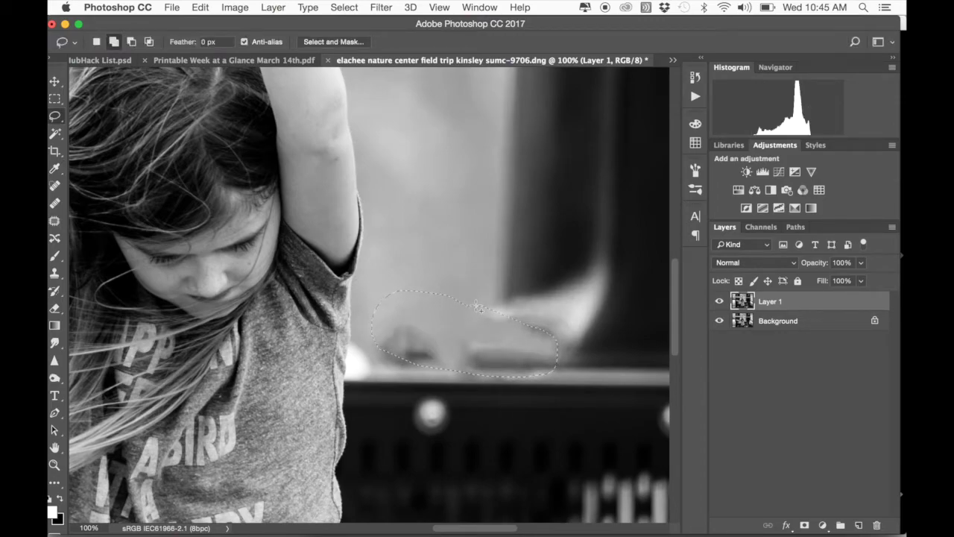
key("super+d")
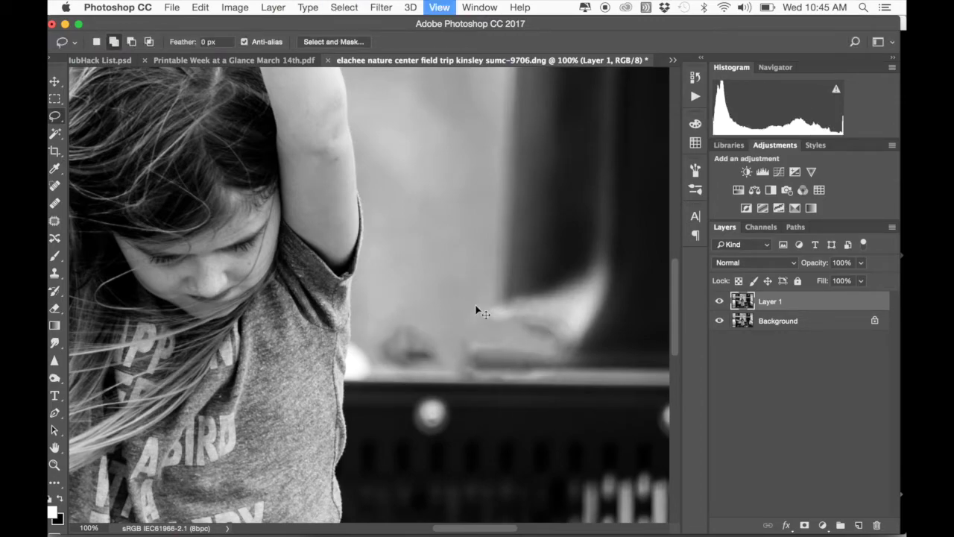
- Clone clean background over the leftover smudges and light curved edge beside the girl's arm, using a 250 px brush at 30% flow
key("super+0")
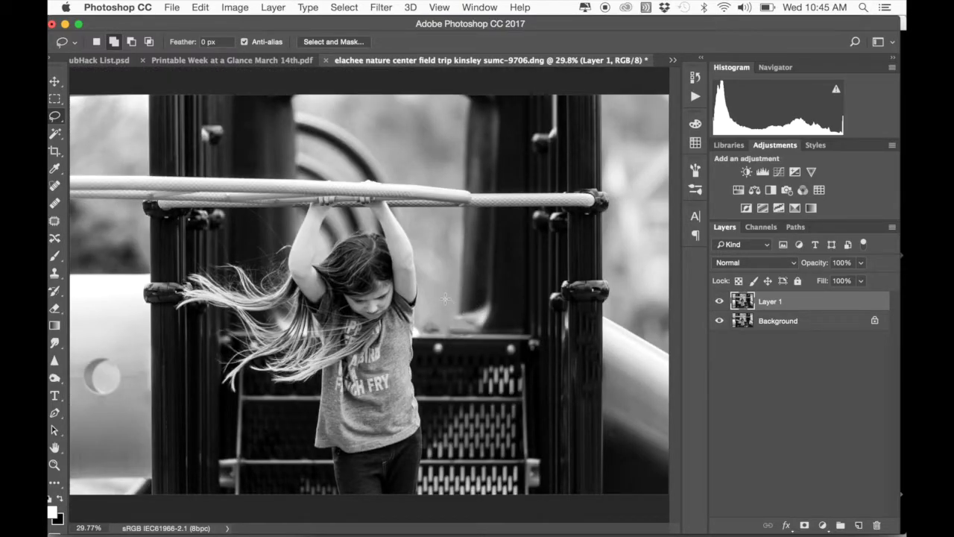
key("super+minus")
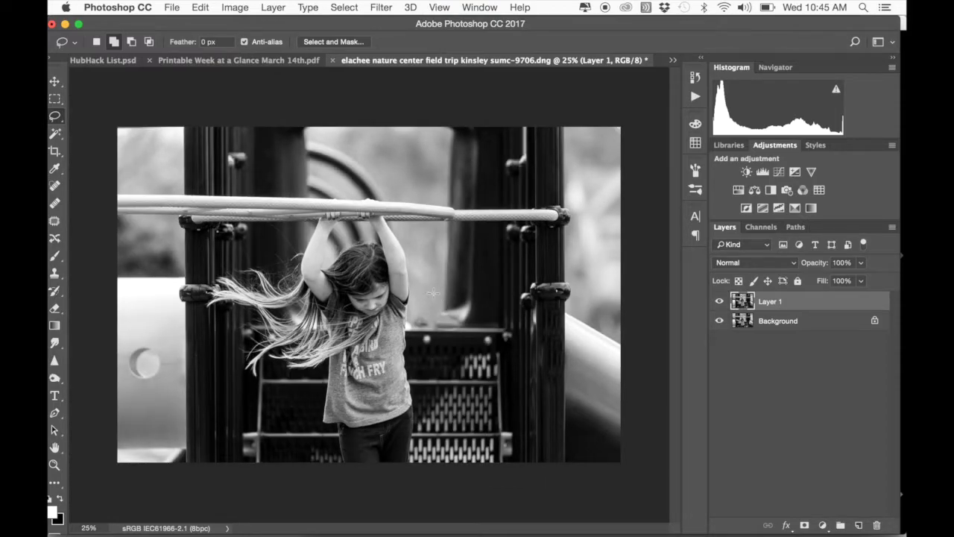
key("s")
key("bracketright")
key("bracketright")
key("bracketright")
key("bracketright")
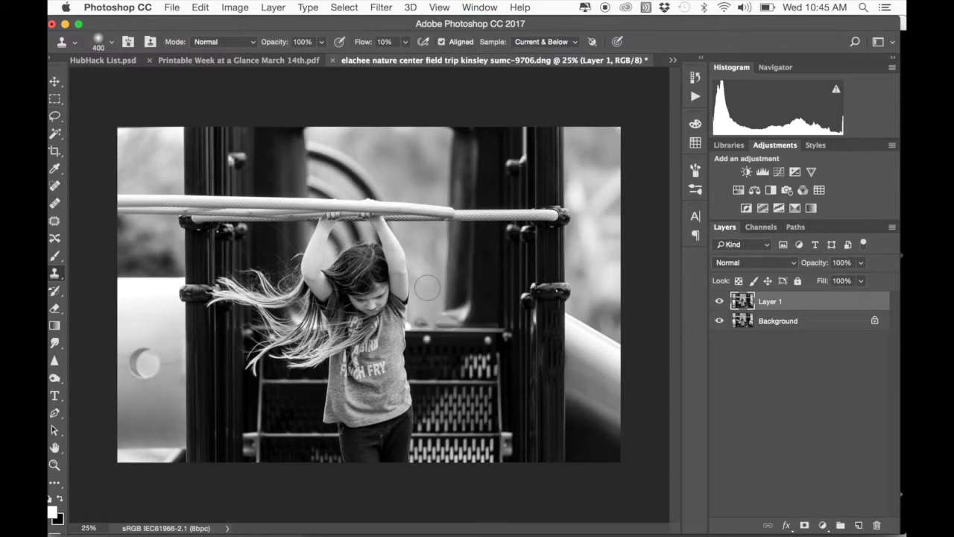
key("bracketleft")
key("bracketleft")
left_click(428, 284, "alt")
mouse_move(426, 318)
left_mouse_down()
mouse_move(419, 320)
mouse_move(437, 316)
mouse_move(421, 317)
left_mouse_up()
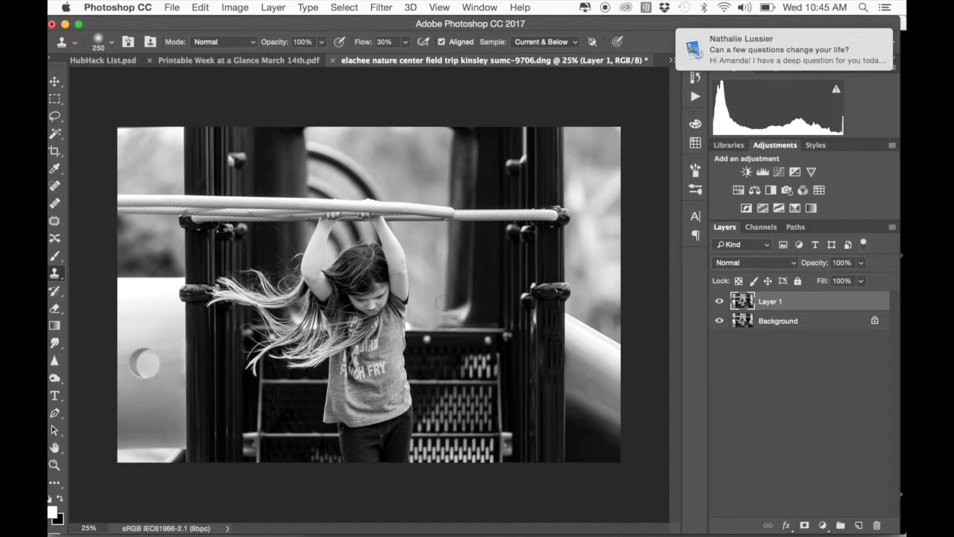
mouse_move(444, 311)
left_mouse_down()
mouse_move(448, 320)
mouse_move(453, 311)
left_mouse_up()
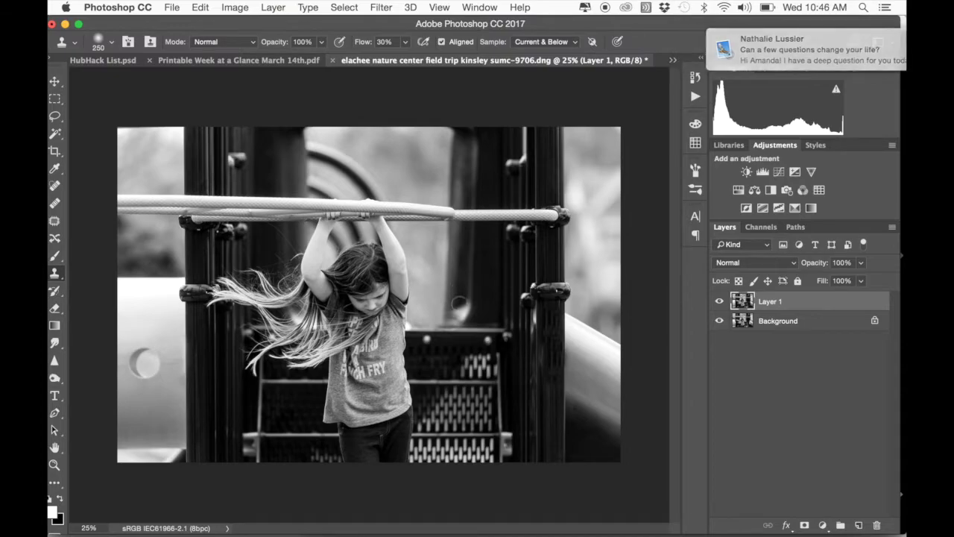
left_click_drag(458, 302, 456, 310)
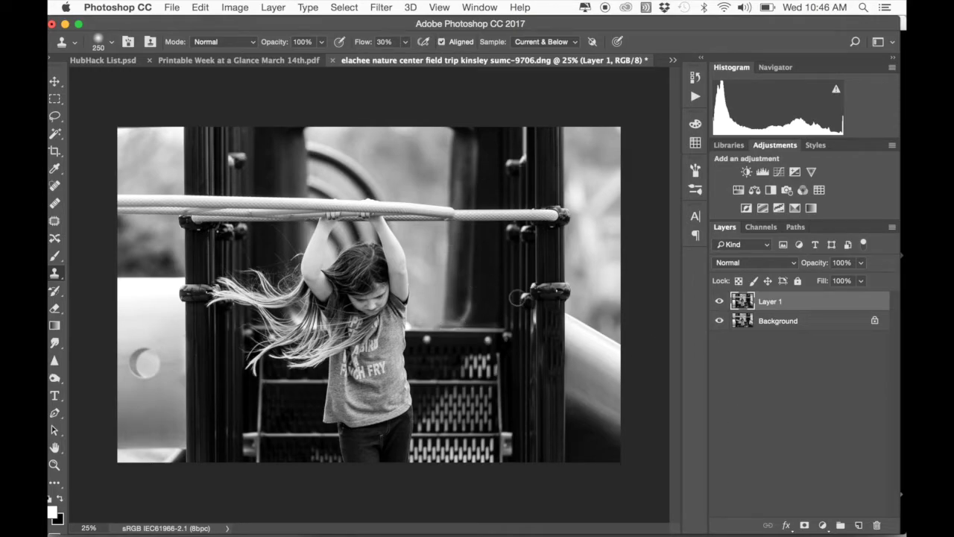
key("super+equal")
key("super+minus")
key("super+minus")
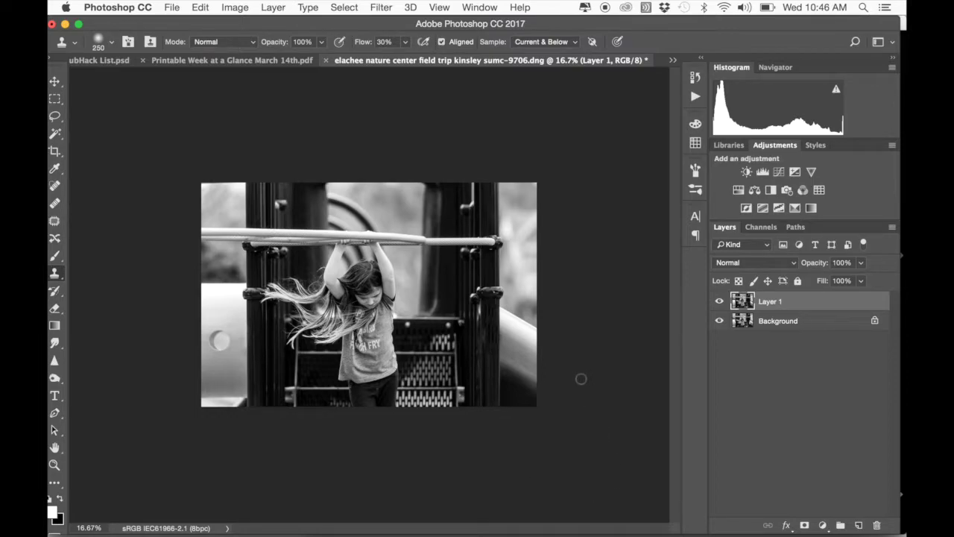
key("super+minus")
key("super+minus")
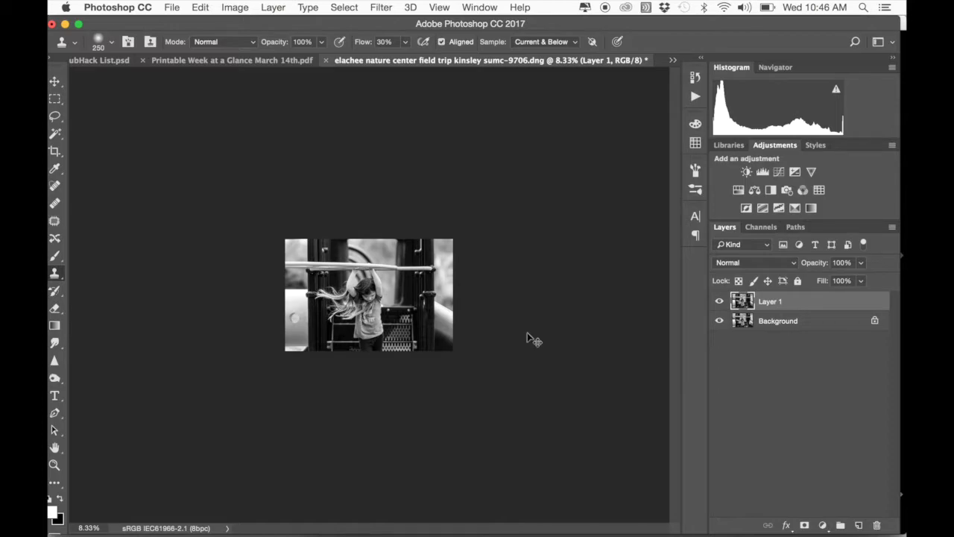
- Add a Curves adjustment layer that brightens the midtones from input 119 to output 142
key("super+0")
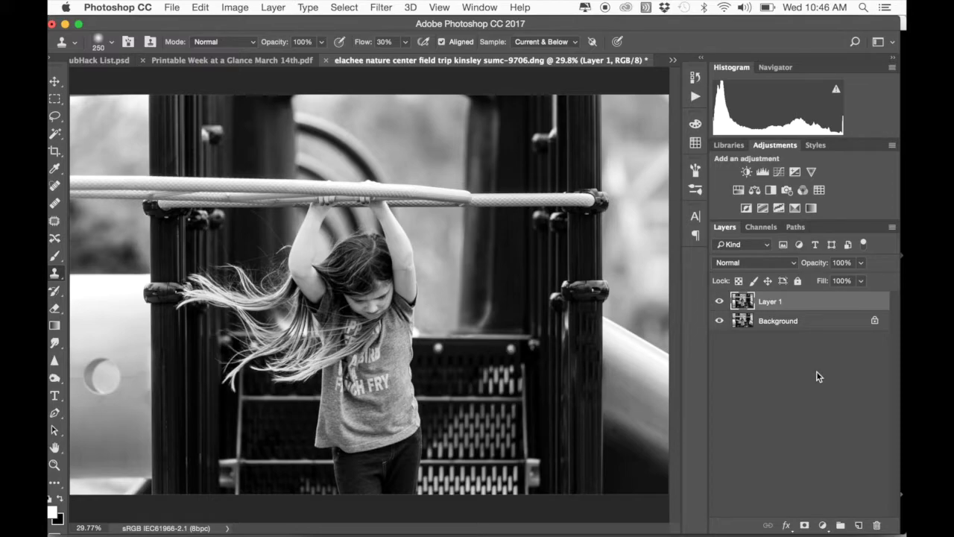
left_click(780, 172)
left_click_drag(633, 181, 629, 176)
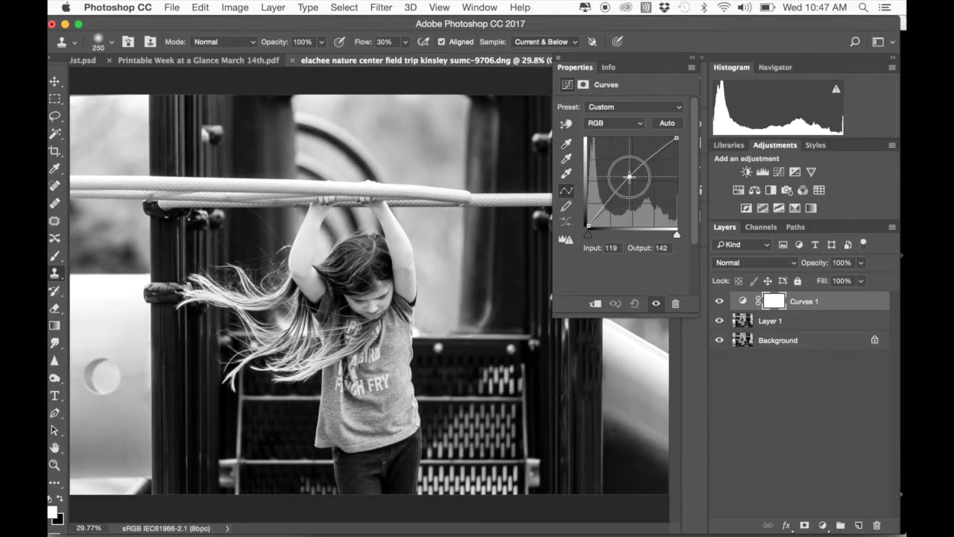
left_click(559, 58)
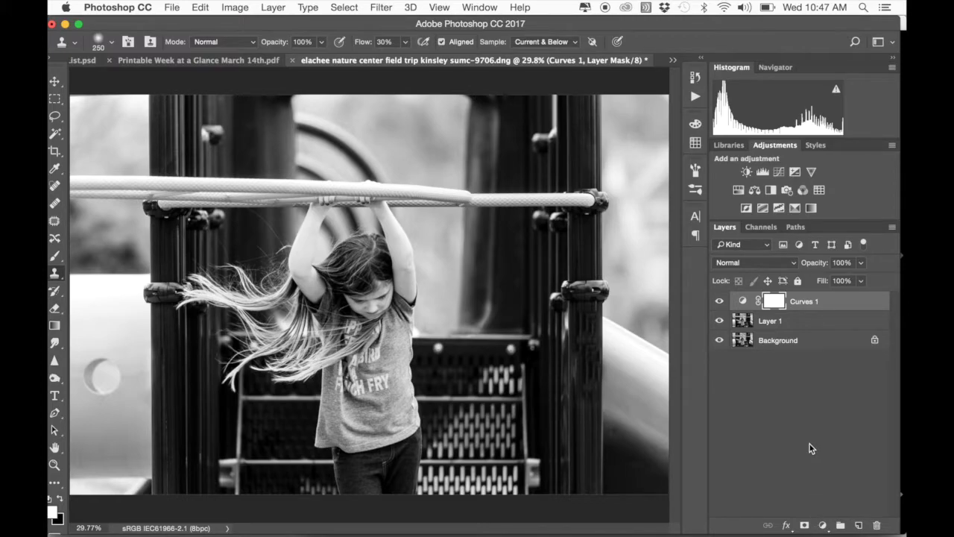
- Limit the brightening Curves layer to the girl with an unreversed radial gradient from her face outward on its mask, and compare before and after
key("super+minus")
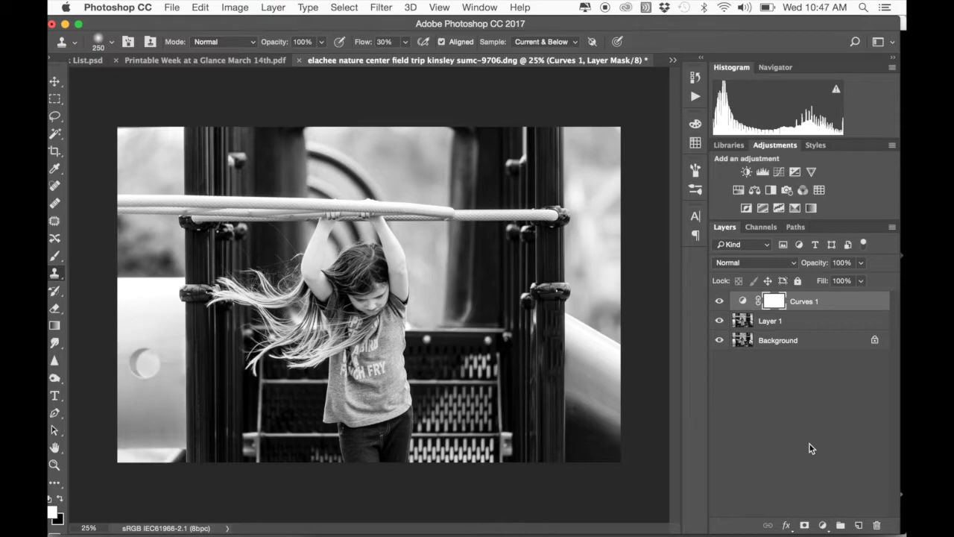
left_click(55, 326)
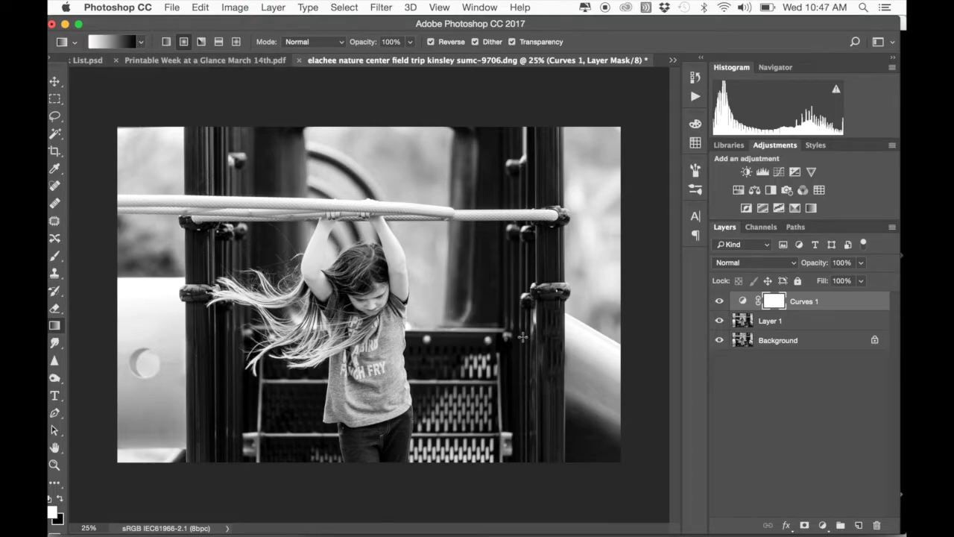
left_click(431, 43)
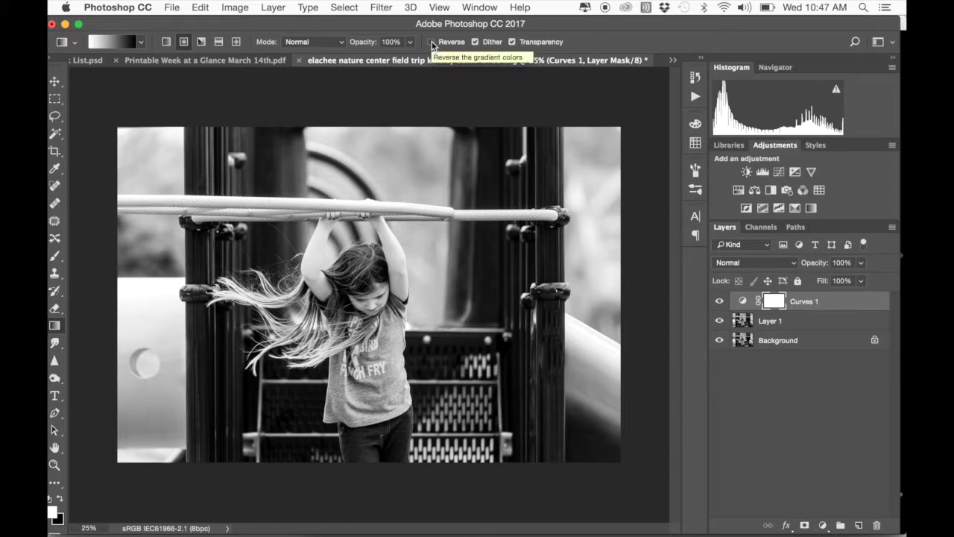
left_click_drag(357, 280, 458, 400)
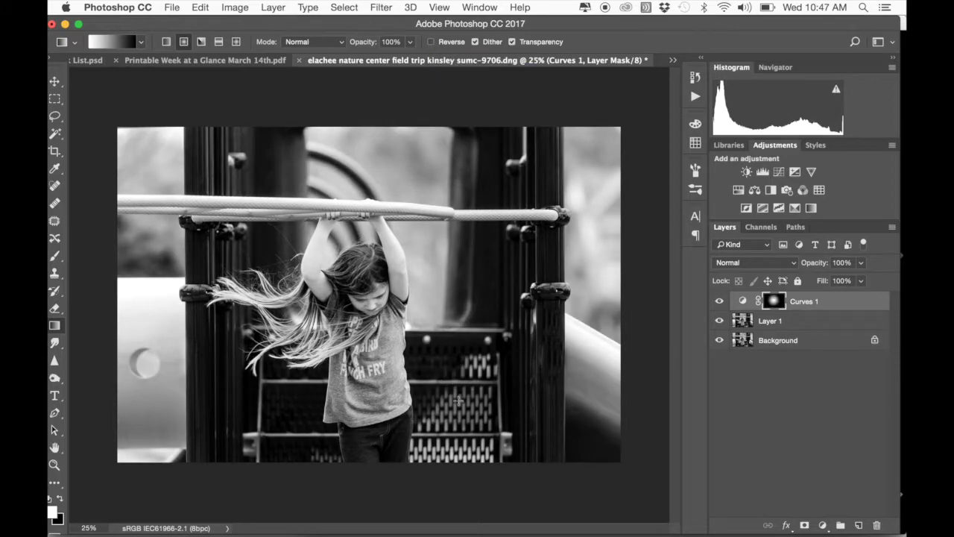
left_click(719, 301)
left_click(720, 301)
left_click(720, 301)
left_click(720, 302)
left_click(719, 301)
left_click(720, 301)
- Add a second Curves adjustment layer and pull the shadow part of the curve down to darken the photo
left_click(779, 172)
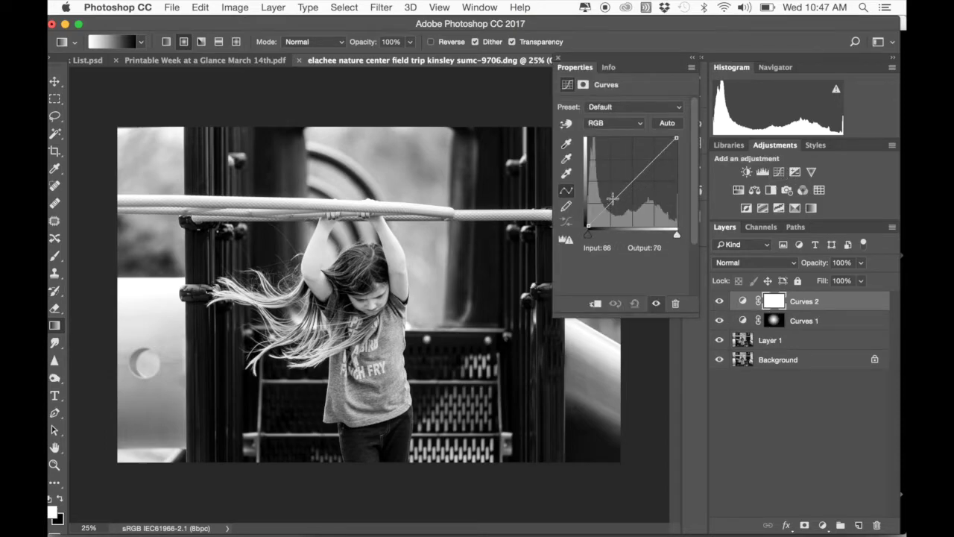
left_click_drag(610, 204, 613, 215)
left_click(558, 59)
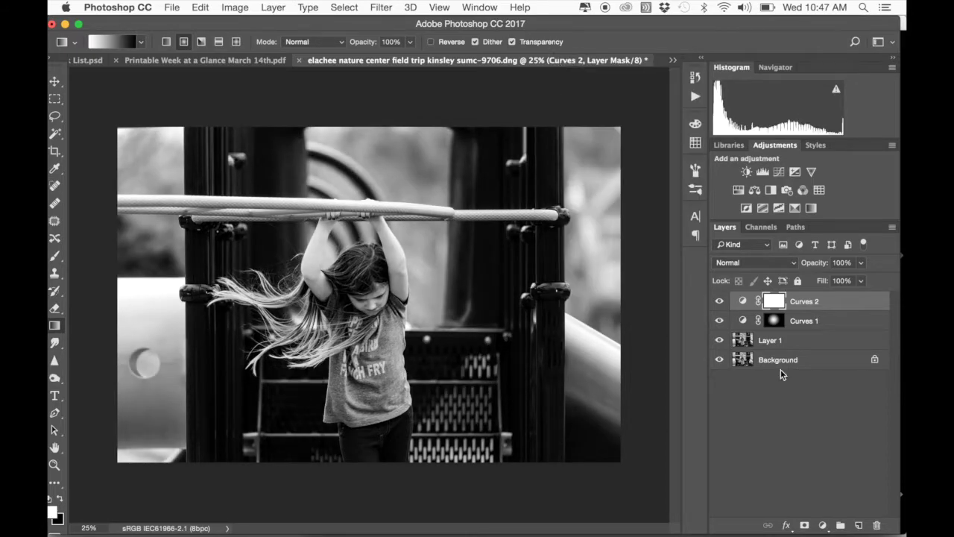
- Mask the darkening off the girl with a reversed radial gradient from her face outward, and compare the photo with and without it
left_click(431, 42)
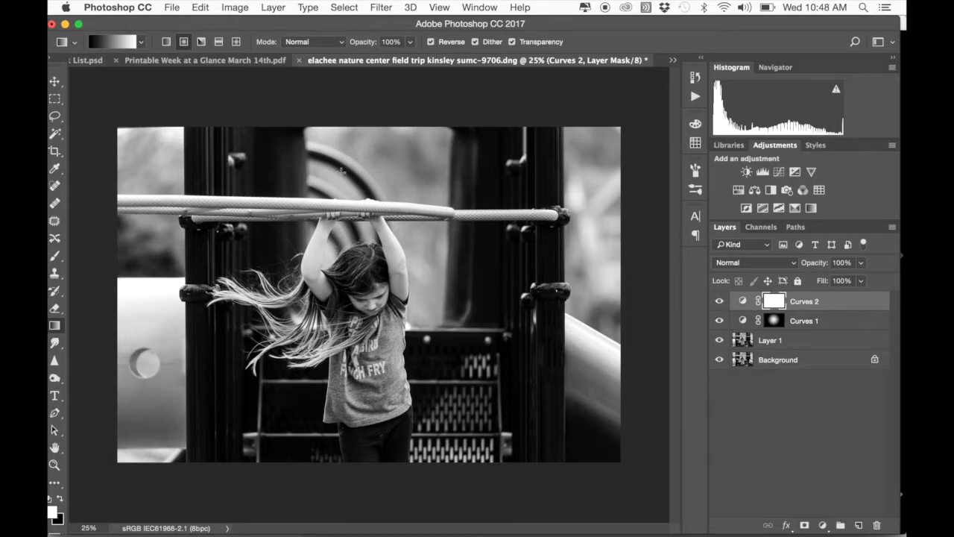
left_click_drag(365, 300, 515, 401)
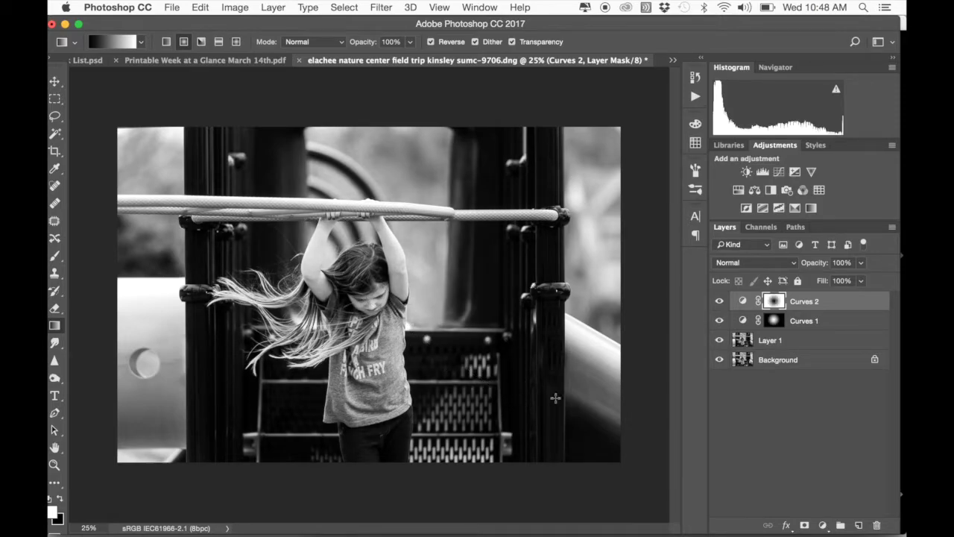
left_click(721, 301)
left_click(720, 300)
left_click(721, 300)
left_click(720, 300)
left_click(720, 300)
left_click(720, 301)
- Add a Levels adjustment layer and set the Red channel's shadow output level to 5
left_click(763, 172)
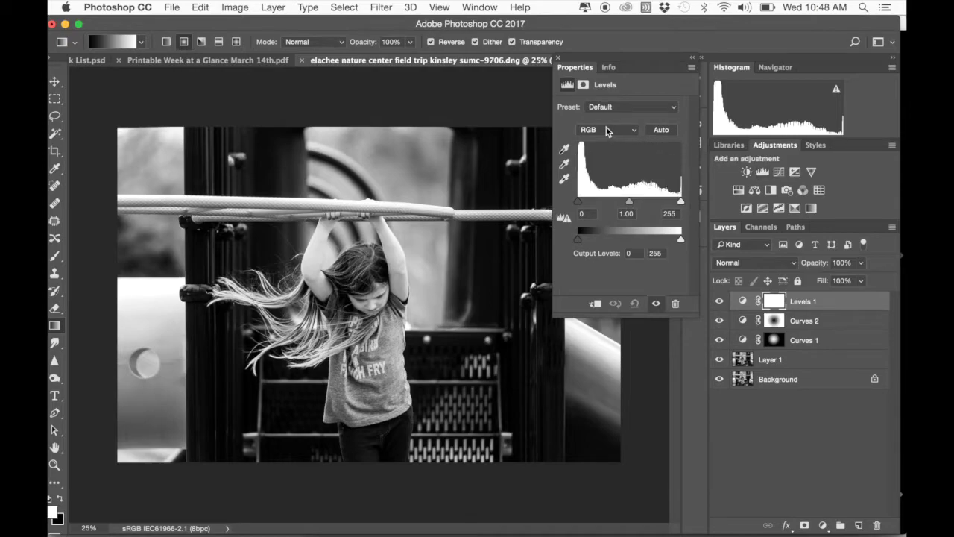
left_click(607, 131)
left_click(606, 140)
left_click(630, 254)
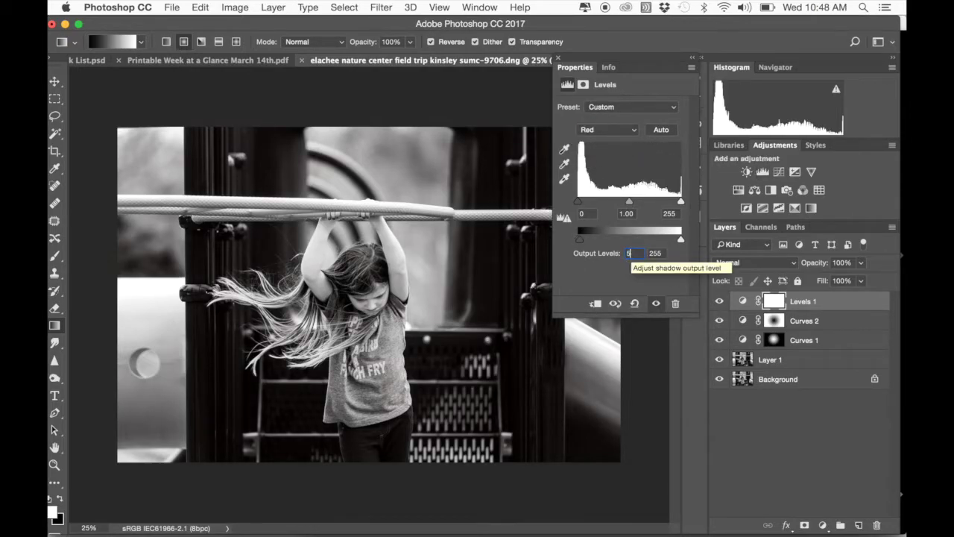
type("5")
left_click(561, 60)
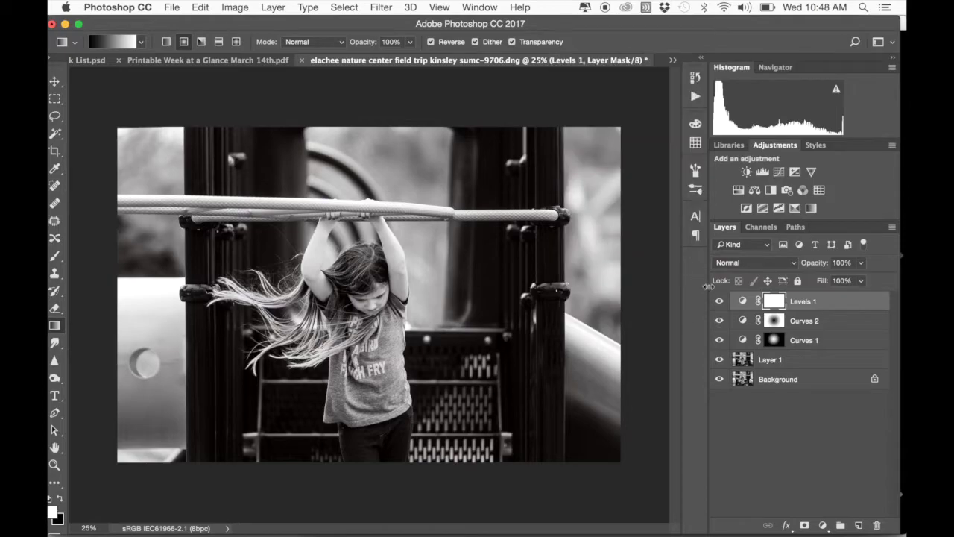
- Compare the photo with and without the Levels tint and check the layer's Red channel settings
left_click(721, 300)
left_click(720, 300)
left_click(720, 300)
double_click(743, 301)
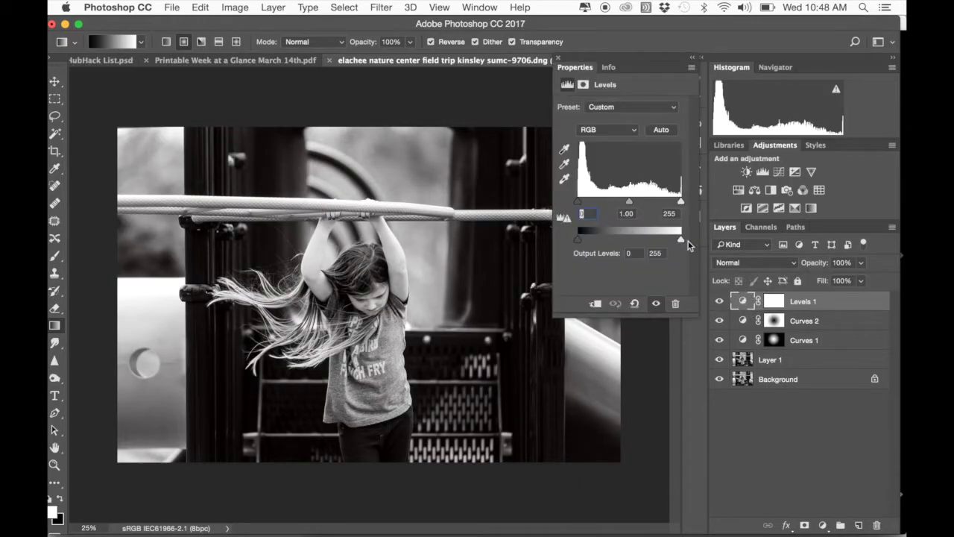
left_click(611, 129)
left_click(597, 140)
left_click(558, 57)
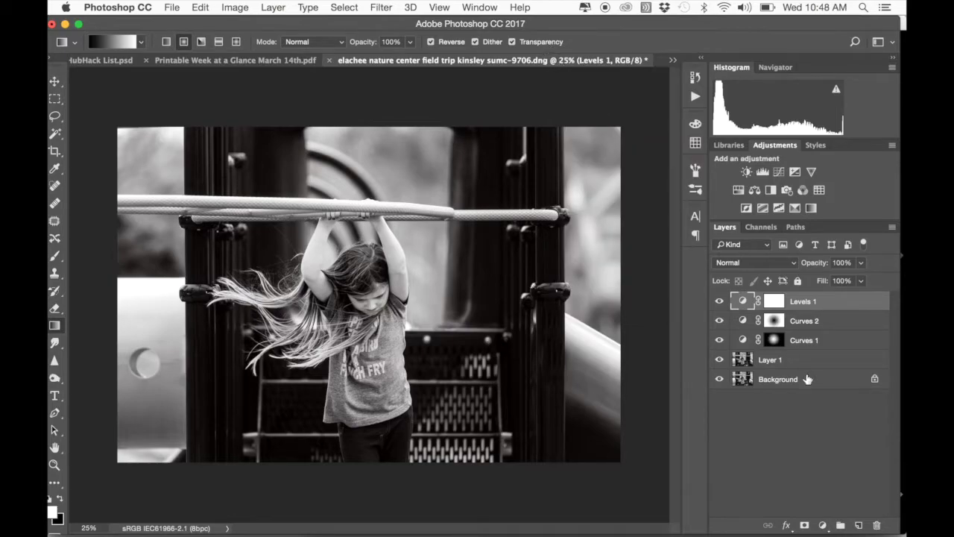
left_click(720, 301)
left_click(721, 301)
left_click(720, 301)
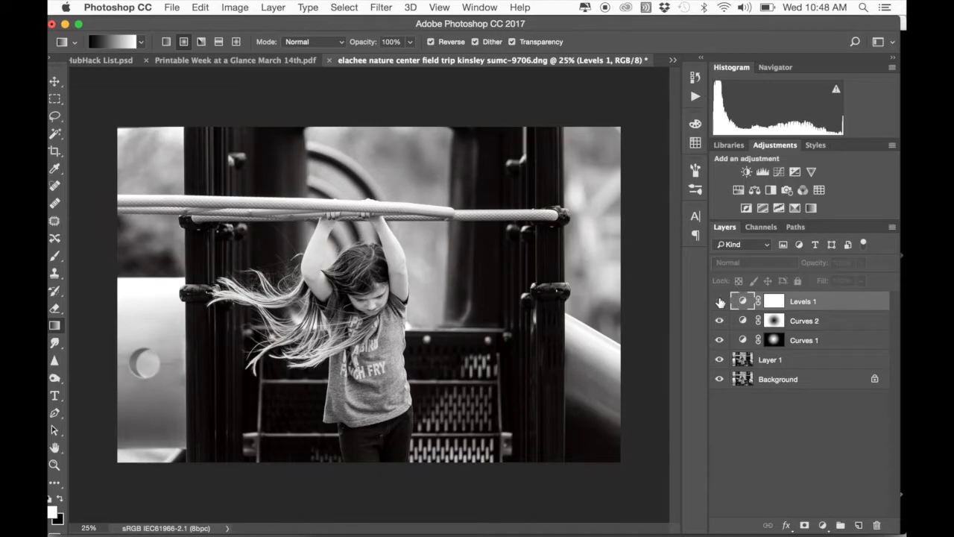
left_click(720, 302)
left_click(721, 302)
left_click(720, 302)
left_click(721, 302)
left_click(720, 302)
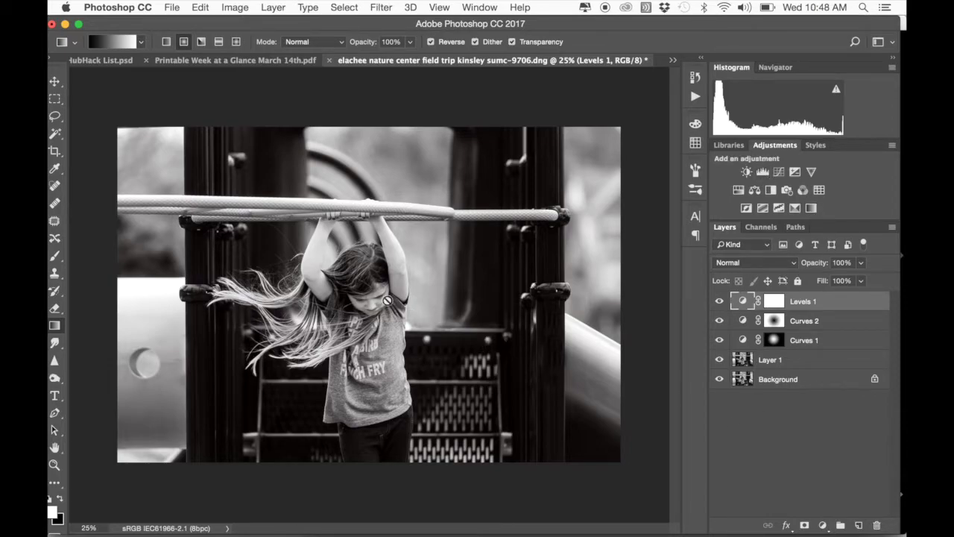
- Paint a Quick Mask over the girl's face in black with a soft 175 px brush at 50% flow
key("z")
left_click(373, 293)
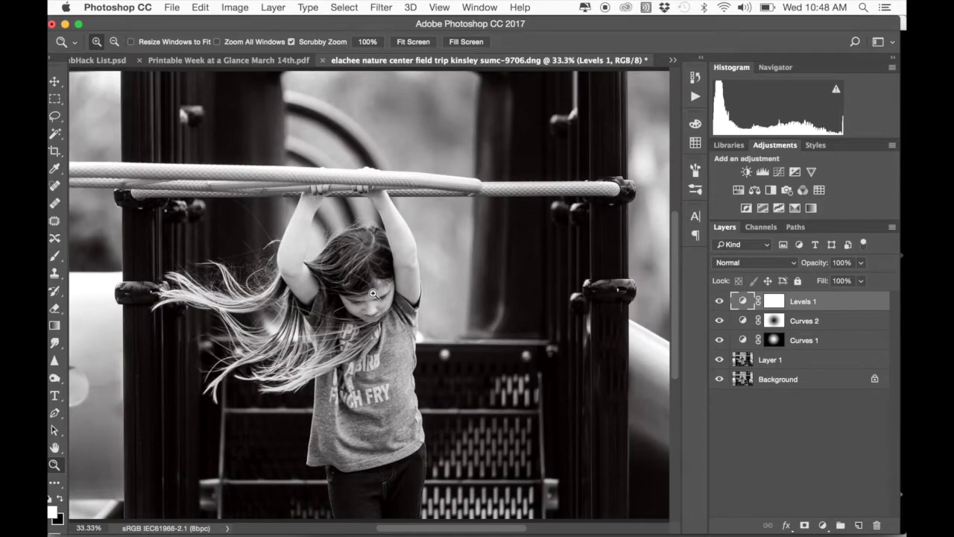
left_click(372, 293)
key("b")
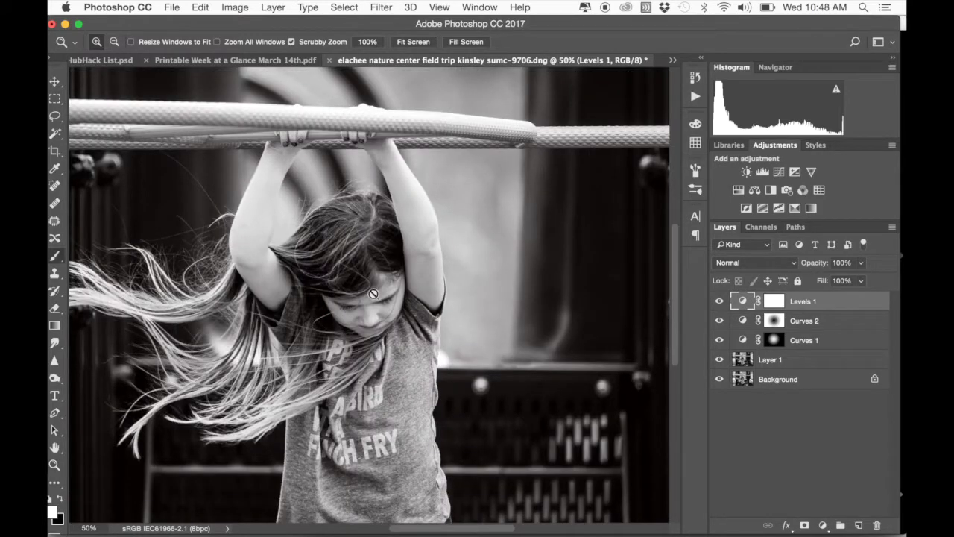
key("x")
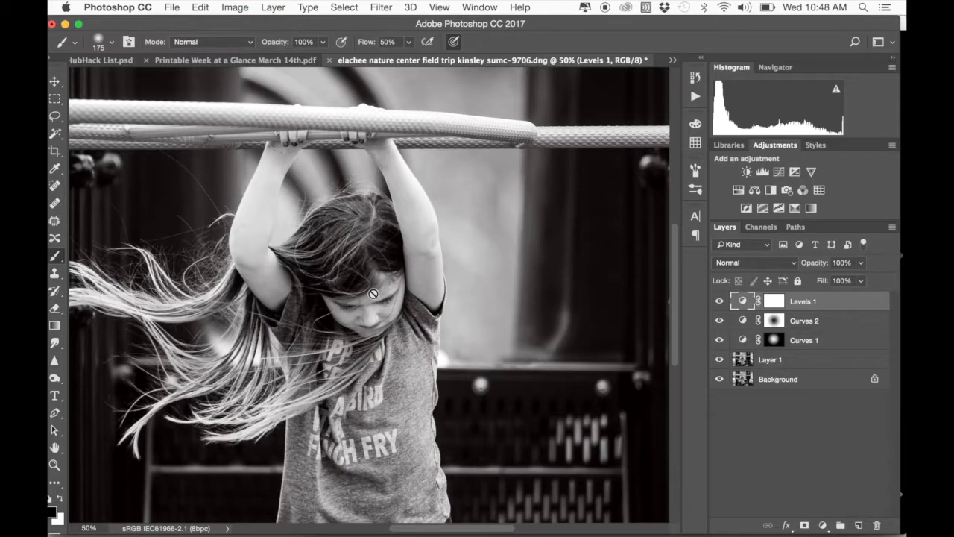
key("q")
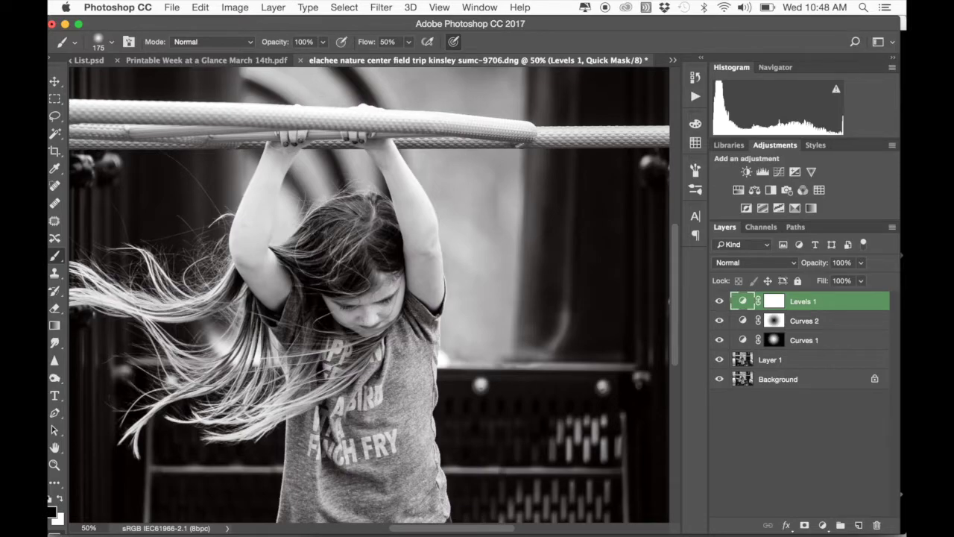
mouse_move(394, 277)
left_mouse_down()
mouse_move(369, 321)
mouse_move(340, 305)
mouse_move(386, 290)
mouse_move(371, 323)
mouse_move(333, 306)
mouse_move(358, 306)
mouse_move(378, 287)
mouse_move(390, 286)
mouse_move(393, 301)
mouse_move(395, 287)
mouse_move(371, 323)
mouse_move(352, 323)
mouse_move(334, 305)
mouse_move(357, 312)
mouse_move(375, 281)
mouse_move(387, 292)
mouse_move(374, 329)
mouse_move(343, 312)
left_mouse_up()
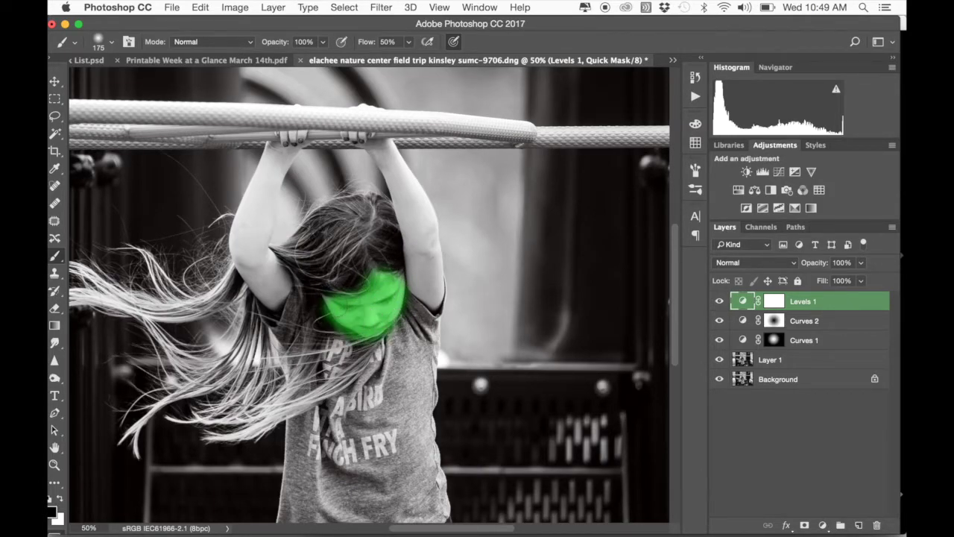
- Turn the face Quick Mask into a selection, add a Levels layer limited to it with highlight input 222, and compare the face with and without it
key("q")
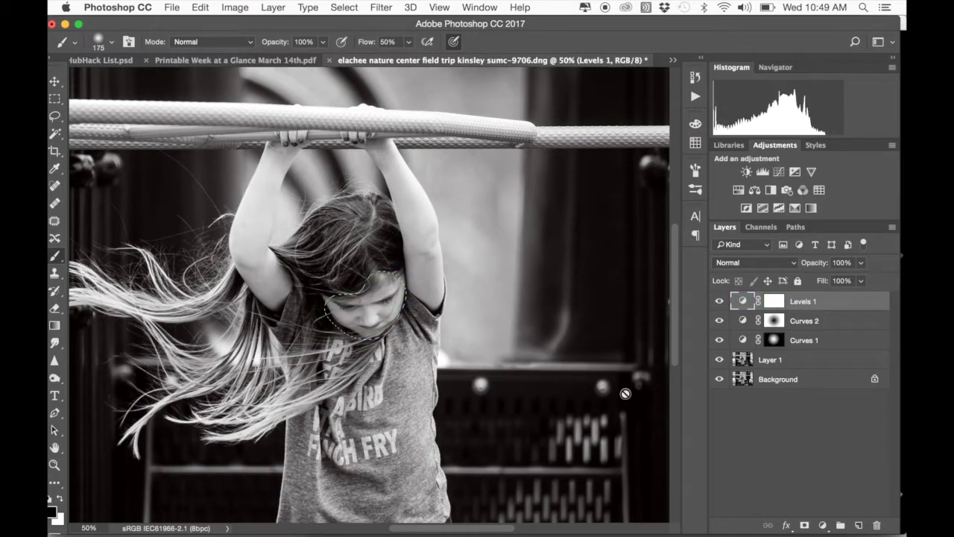
left_click(762, 171)
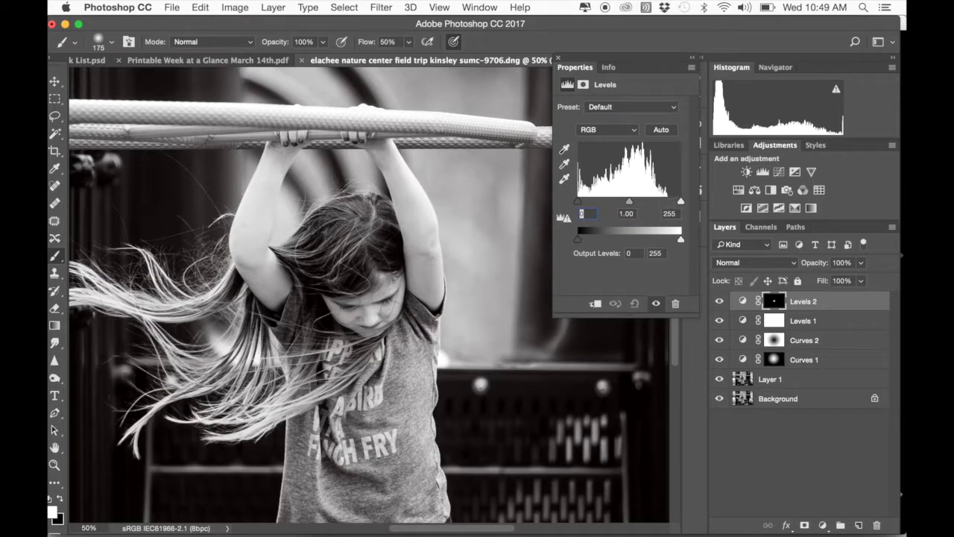
left_click_drag(680, 201, 668, 205)
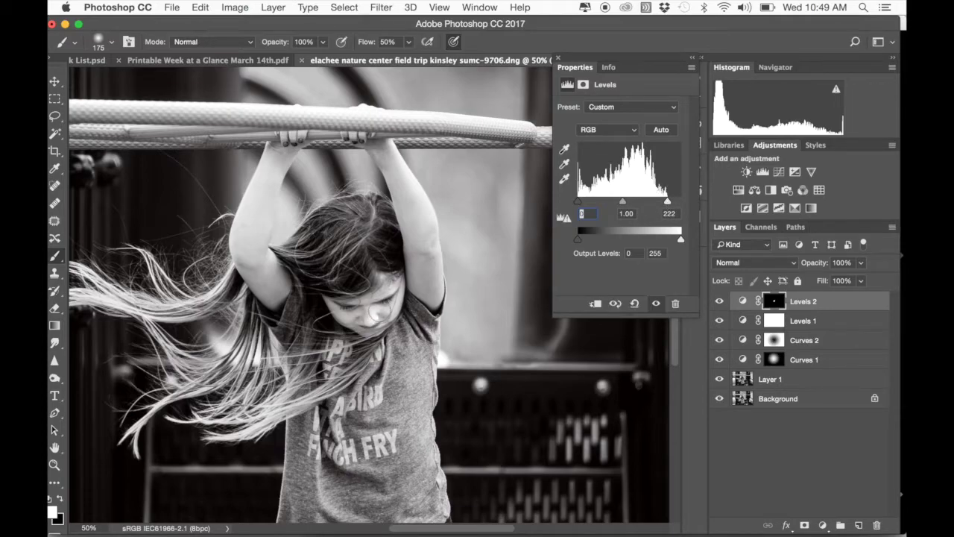
left_click(720, 301)
left_click(719, 301)
left_click(720, 301)
left_click(720, 301)
left_click(719, 302)
left_click(719, 301)
- Raise the face Levels layer's shadow input slightly, set its midtone to 0.90, and compare the face with and without the adjustment
left_click(578, 202)
left_click_drag(625, 204, 626, 201)
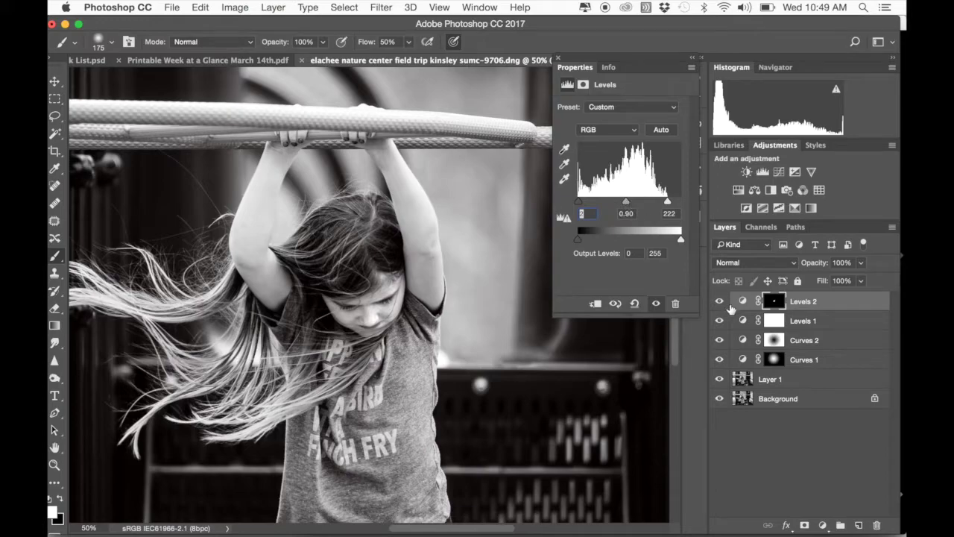
left_click(721, 302)
left_click(721, 302)
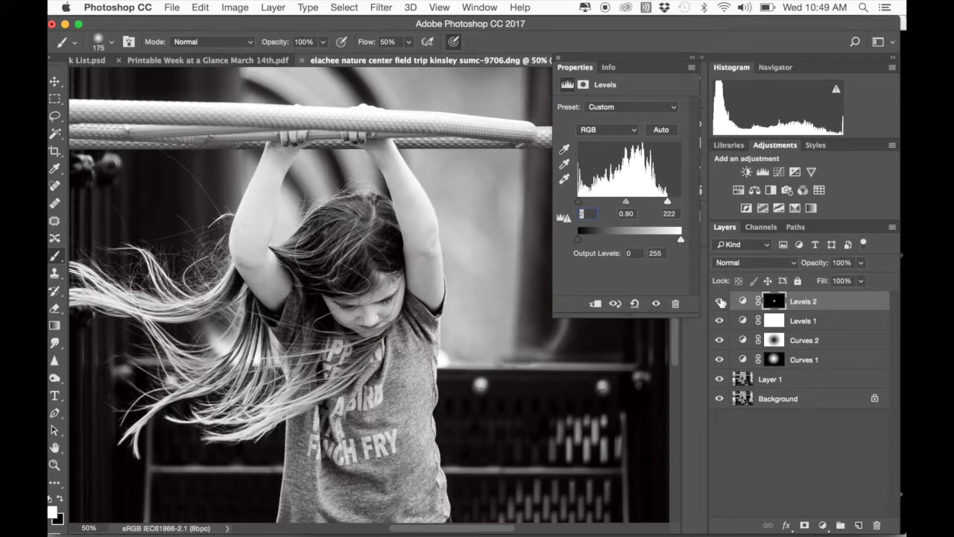
left_click(721, 302)
left_click(721, 302)
left_click(721, 302)
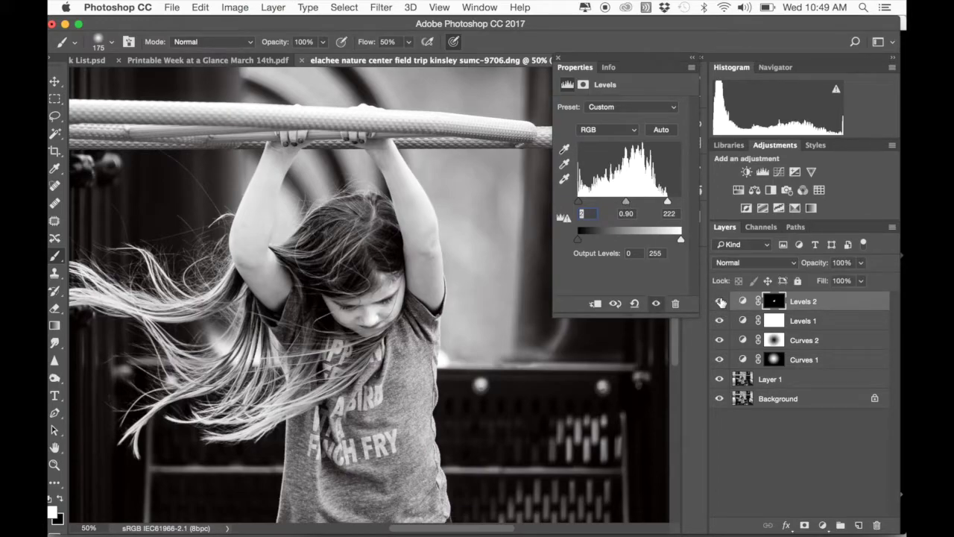
left_click(559, 59)
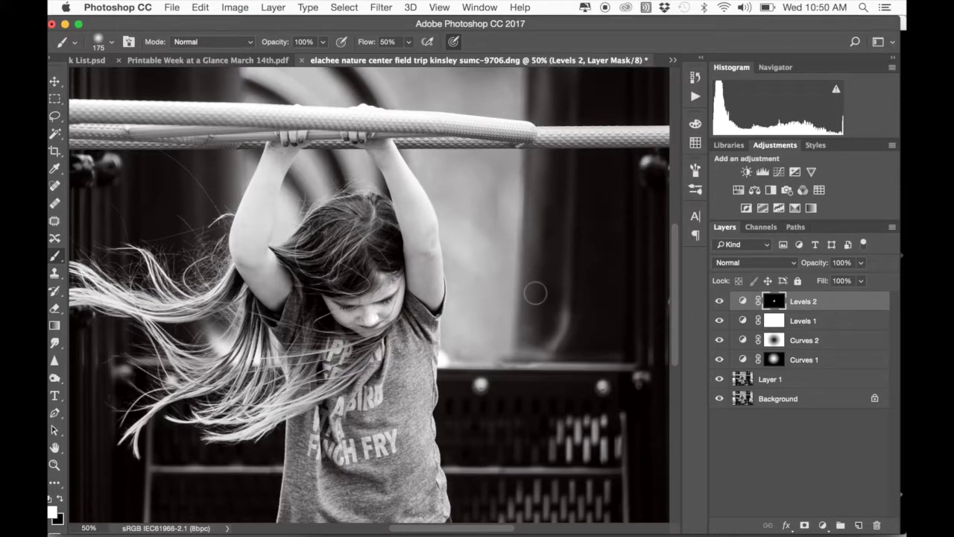
- Compare the whole photo with and without the face Levels layer and lower that layer's opacity to 85%
key("super+minus")
key("super+minus")
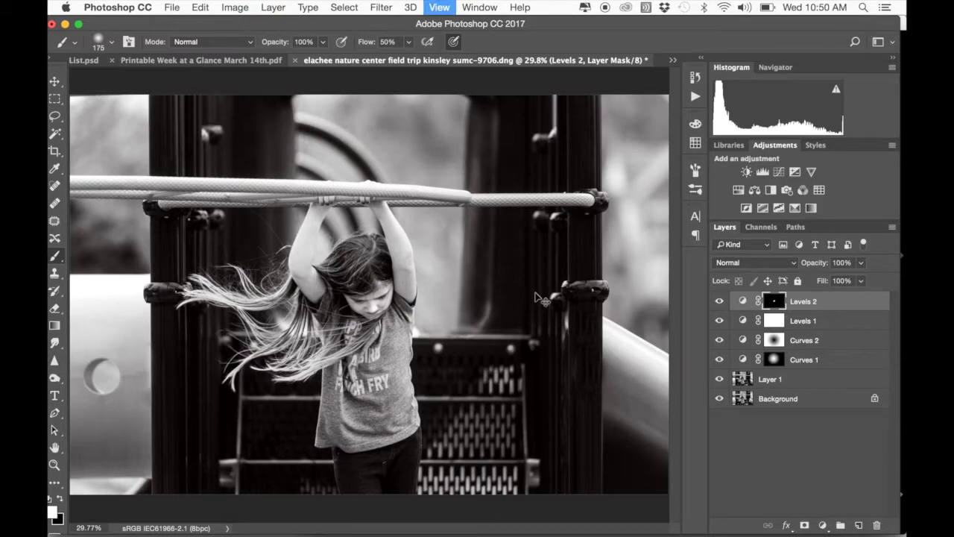
key("super+minus")
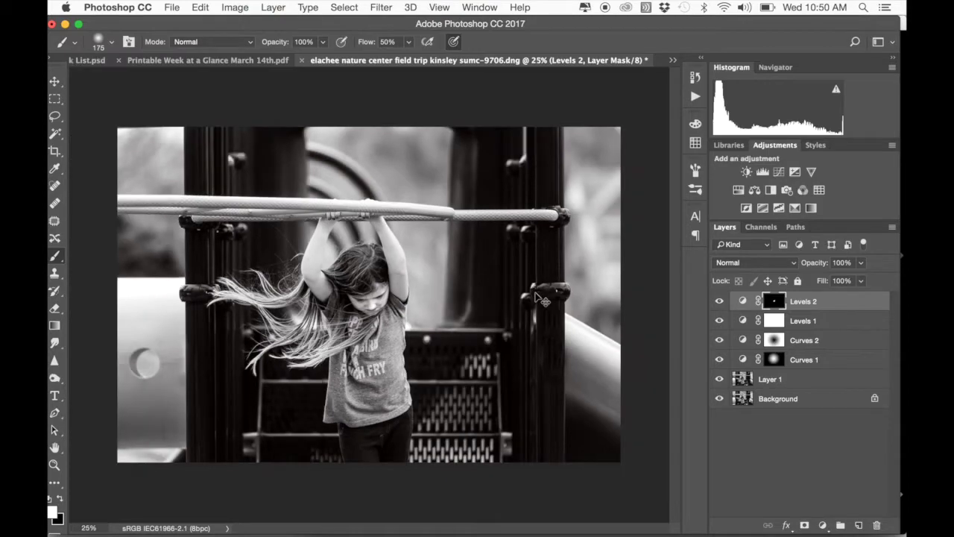
left_click(720, 302)
left_click(719, 301)
left_click(720, 301)
left_click(720, 301)
left_click_drag(818, 265, 811, 269)
left_click(720, 301)
left_click(720, 301)
- Paint a Quick Mask in black over the hair on top of the girl's head with the soft 175 px brush
scroll(357, 270, "up", 2)
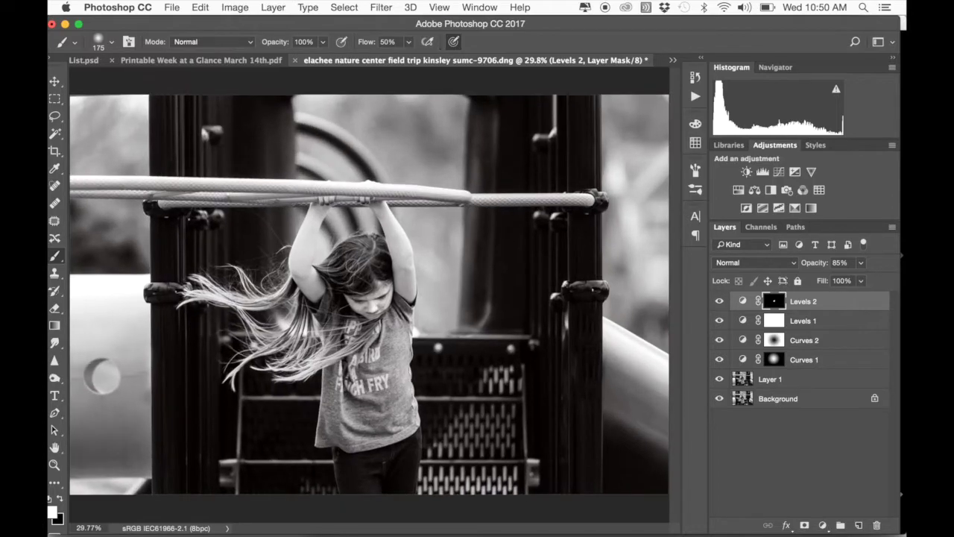
key("x")
key("q")
mouse_move(373, 270)
left_mouse_down()
mouse_move(374, 241)
mouse_move(354, 247)
mouse_move(363, 263)
mouse_move(340, 268)
mouse_move(345, 251)
mouse_move(325, 264)
mouse_move(347, 269)
mouse_move(336, 284)
mouse_move(357, 276)
mouse_move(348, 287)
mouse_move(360, 285)
mouse_move(377, 253)
mouse_move(382, 263)
mouse_move(377, 247)
mouse_move(348, 260)
left_mouse_up()
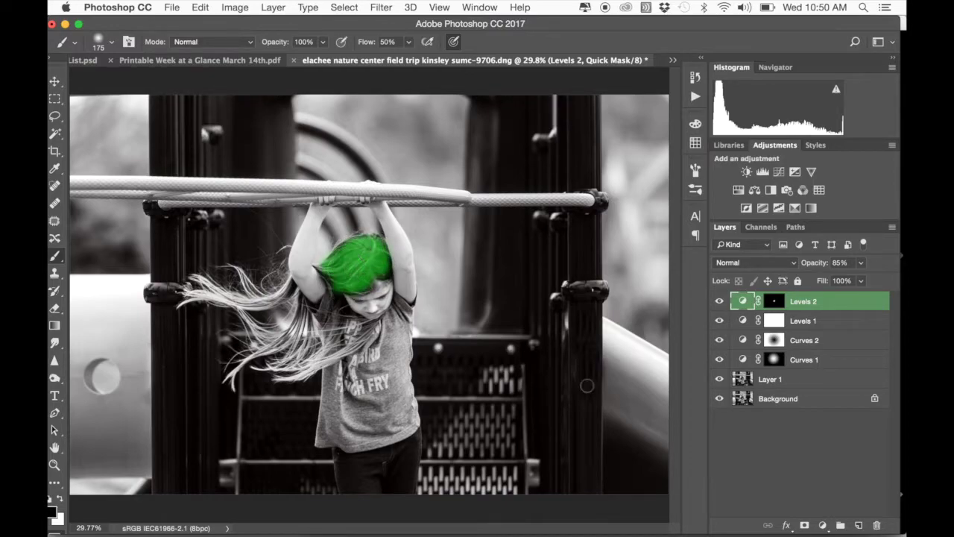
- Turn the hair mask into a selection and add a Levels layer on it with highlight input 194 and midtone 1.15
key("q")
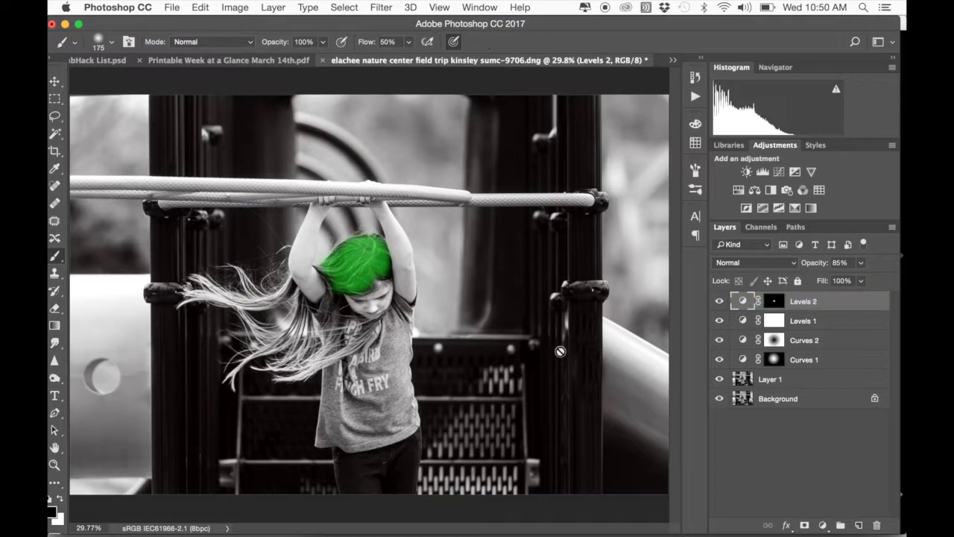
left_click(762, 173)
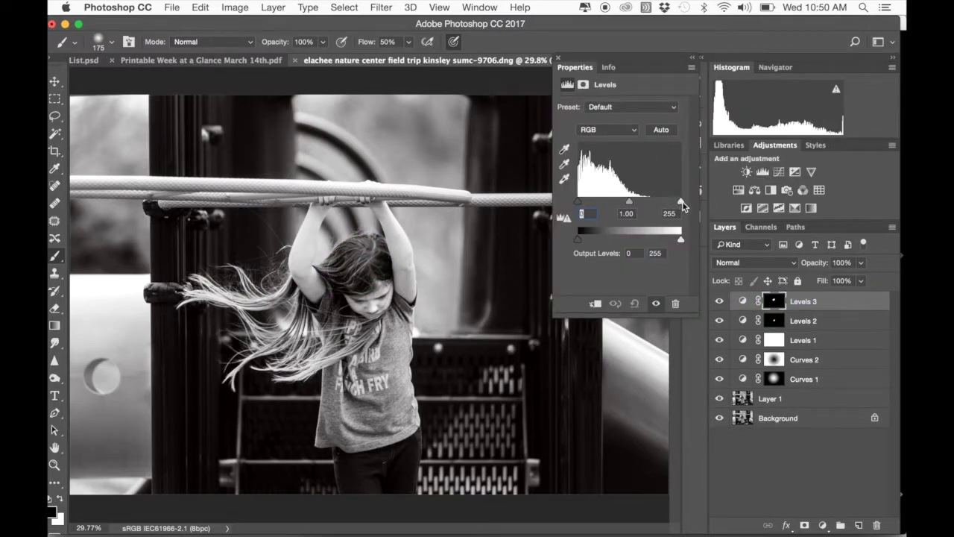
left_click_drag(682, 204, 657, 208)
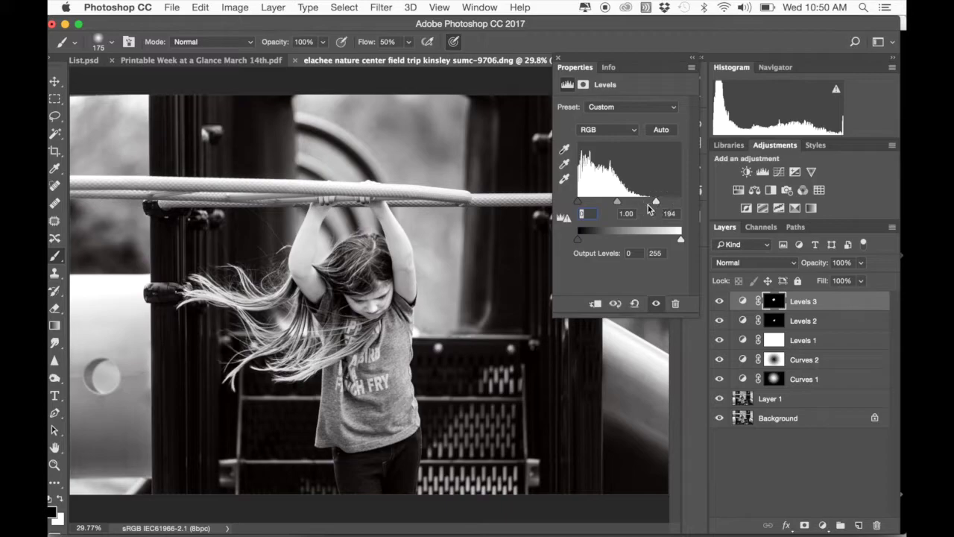
left_click_drag(617, 207, 613, 205)
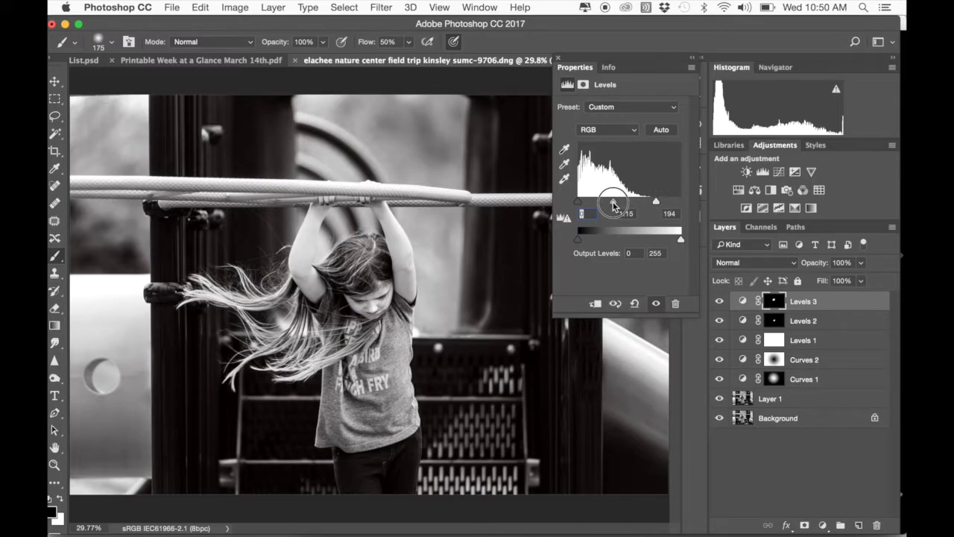
left_click(558, 58)
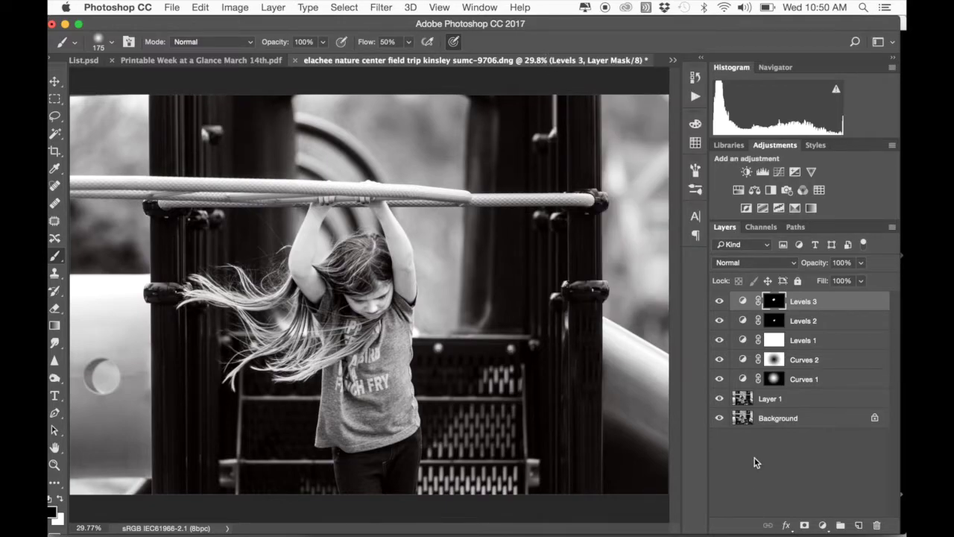
- Compare the whole photo with and without the hair Levels layer and lower that layer's opacity slightly
key("super+minus")
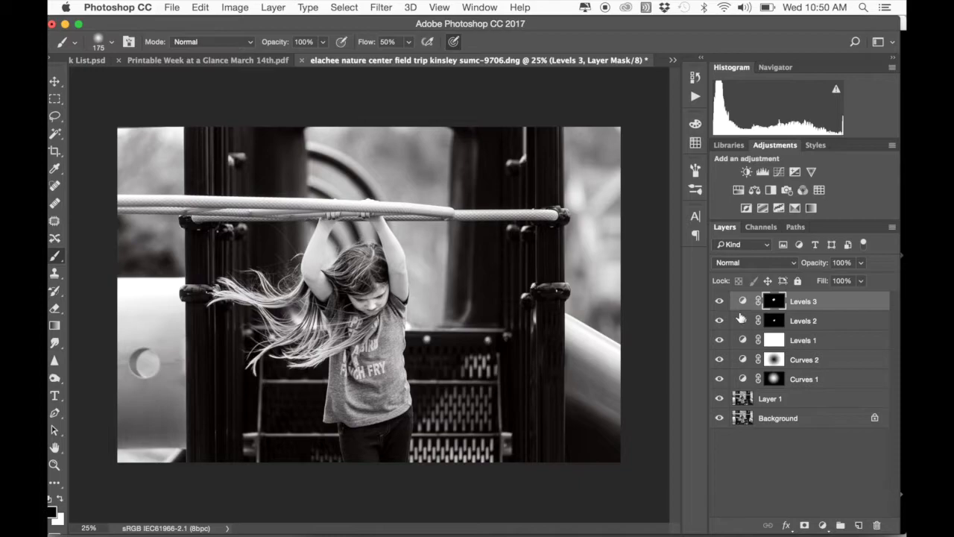
left_click(720, 301)
left_click(720, 301)
left_click(720, 301)
left_click(720, 301)
left_click_drag(821, 265, 806, 268)
- Add a Curves layer that lifts the black point to output 14, and compare the photo with and without the matte effect
left_click(779, 172)
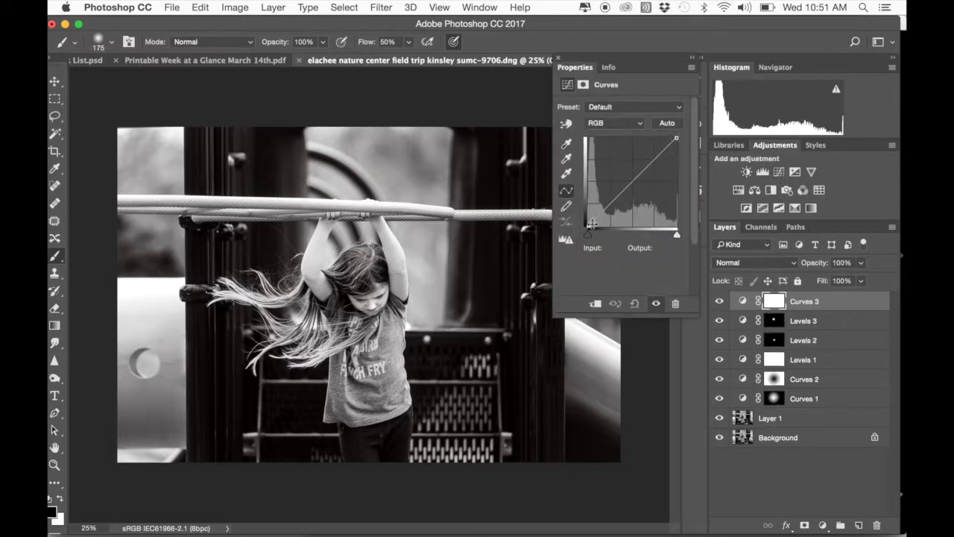
left_click_drag(587, 228, 581, 221)
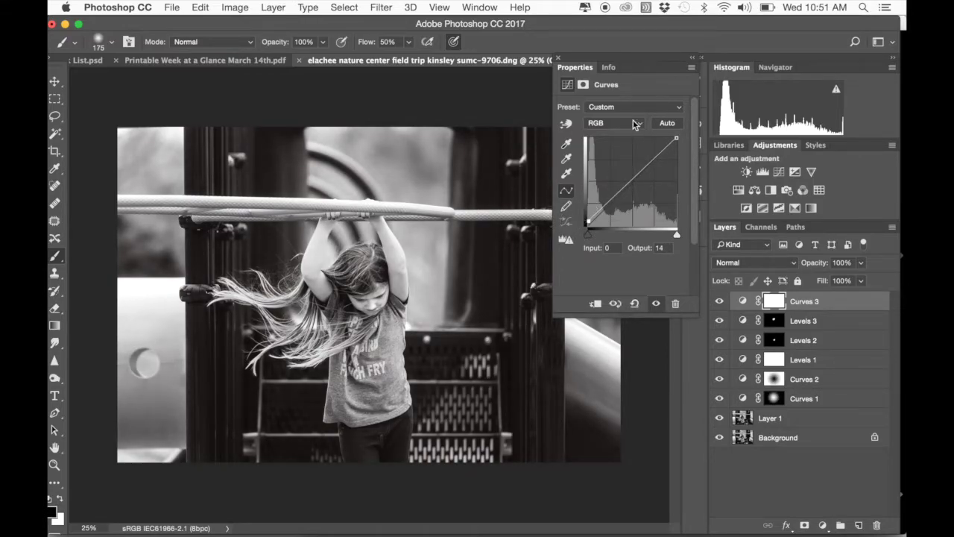
left_click(558, 58)
left_click(720, 301)
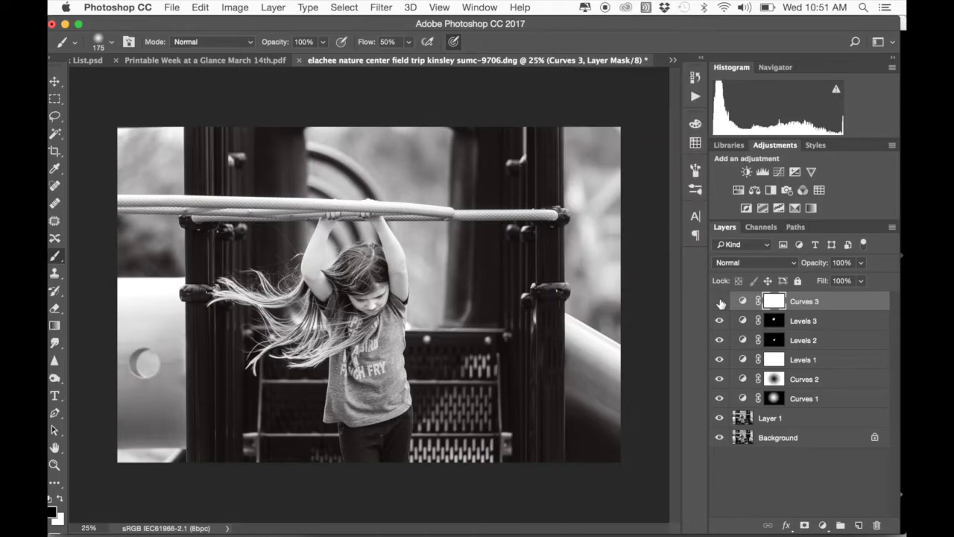
left_click(720, 301)
left_click(719, 301)
left_click(720, 302)
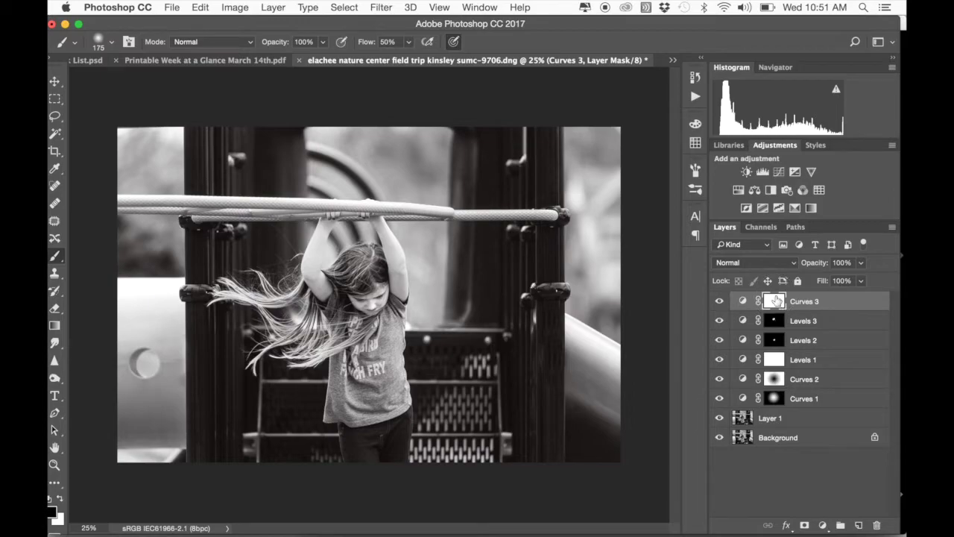
- Mask the matte Curves effect off the girl's body, arms and flowing hair with a soft 500 px black brush, showing the mask overlay
key("bracketright")
key("bracketright")
key("bracketright")
key("bracketright")
key("bracketright")
mouse_move(368, 264)
left_mouse_down()
mouse_move(315, 332)
mouse_move(302, 333)
mouse_move(313, 301)
mouse_move(225, 291)
mouse_move(269, 280)
mouse_move(261, 290)
mouse_move(332, 291)
mouse_move(320, 274)
mouse_move(327, 237)
left_mouse_up()
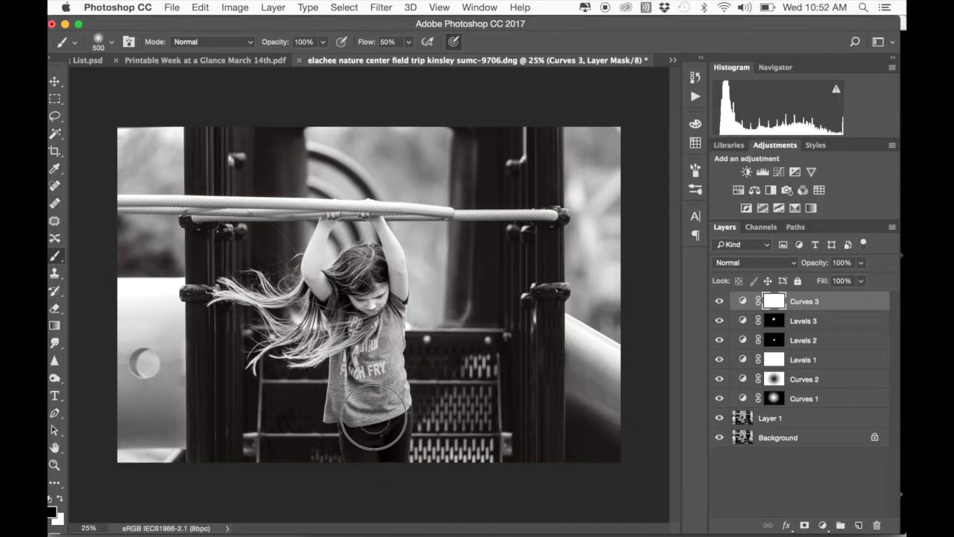
mouse_move(393, 272)
left_mouse_down()
mouse_move(347, 268)
mouse_move(321, 298)
mouse_move(336, 346)
left_mouse_up()
key("backslash")
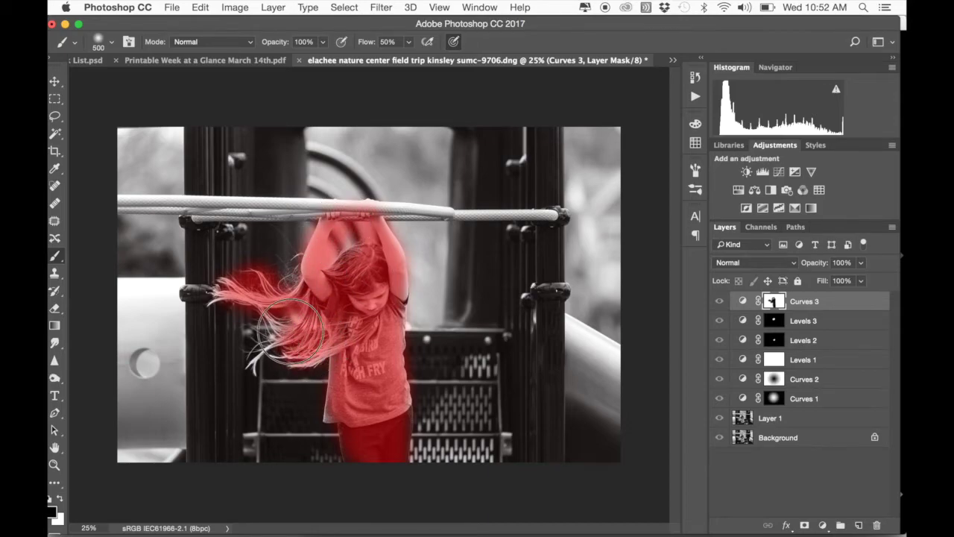
left_click_drag(233, 294, 366, 265)
- Restore the matte effect in the background between her arms with a 175 px white brush, hide the mask overlay, and compare the result
key("x")
key("bracketleft")
mouse_move(353, 240)
left_mouse_down()
mouse_move(330, 260)
mouse_move(346, 227)
mouse_move(372, 240)
mouse_move(365, 225)
mouse_move(370, 239)
mouse_move(329, 259)
mouse_move(359, 227)
left_mouse_up()
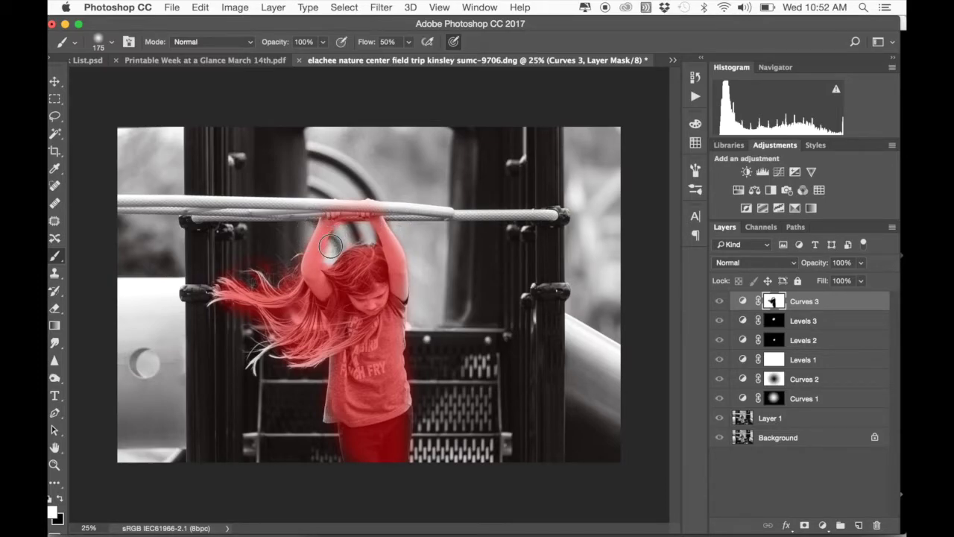
left_click_drag(327, 264, 354, 226)
left_click(780, 305, "alt+shift")
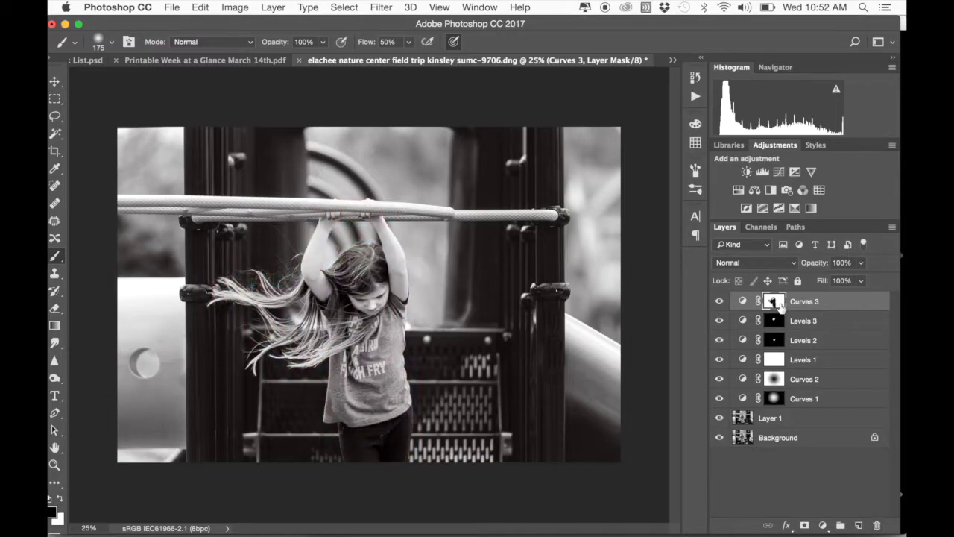
left_click(719, 301)
left_click(719, 301)
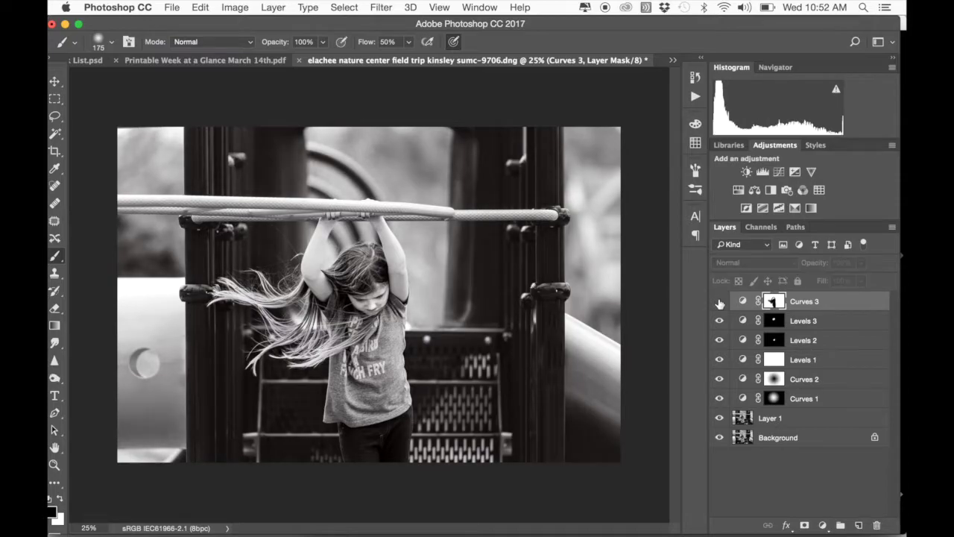
left_click(720, 301)
left_click(719, 302)
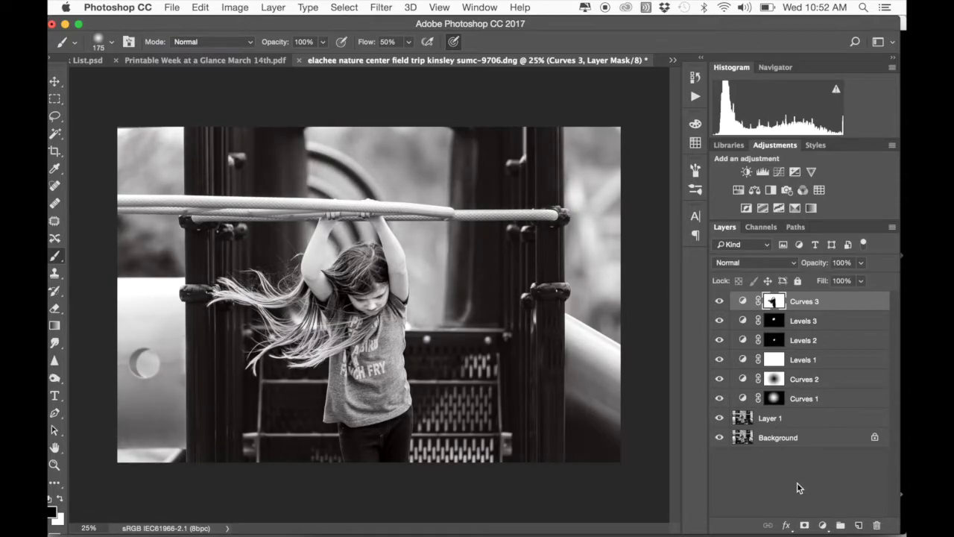
- Add a Levels layer with the RGB shadow output level at 10, and compare the photo with and without it
left_click(763, 172)
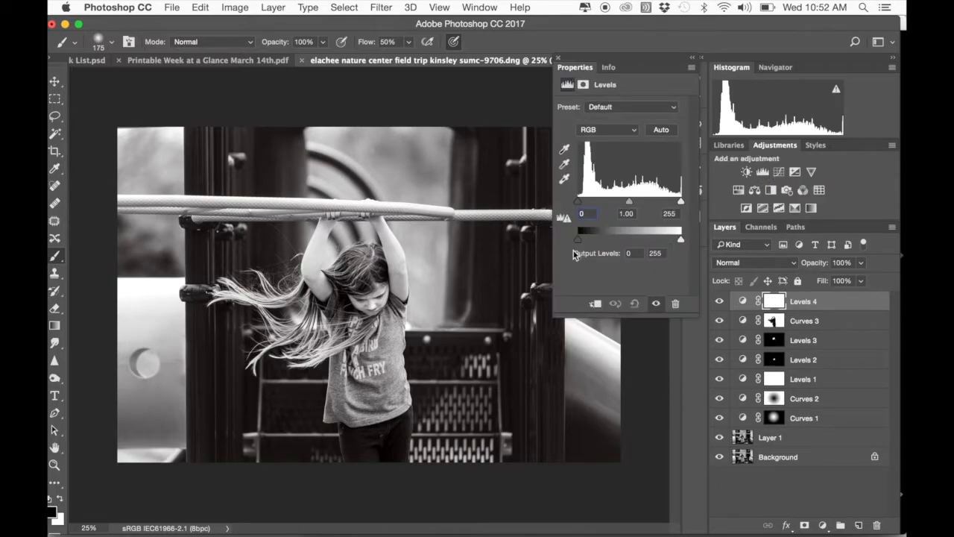
left_click(631, 254)
type("10")
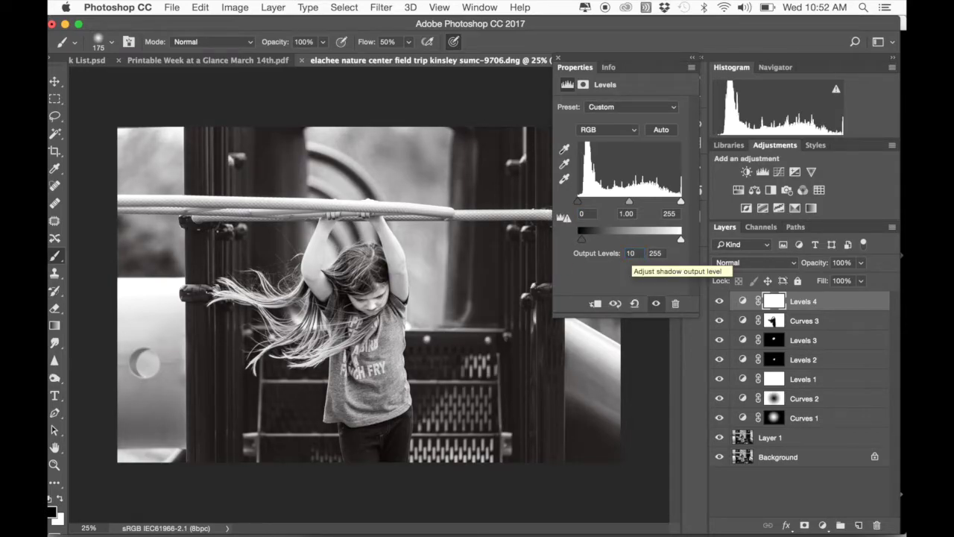
left_click(559, 59)
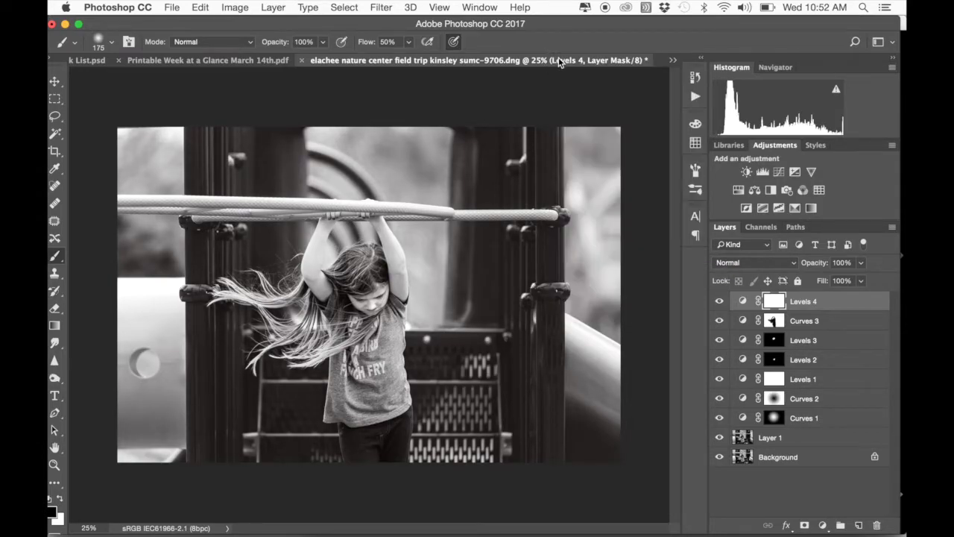
left_click(721, 301)
left_click(720, 301)
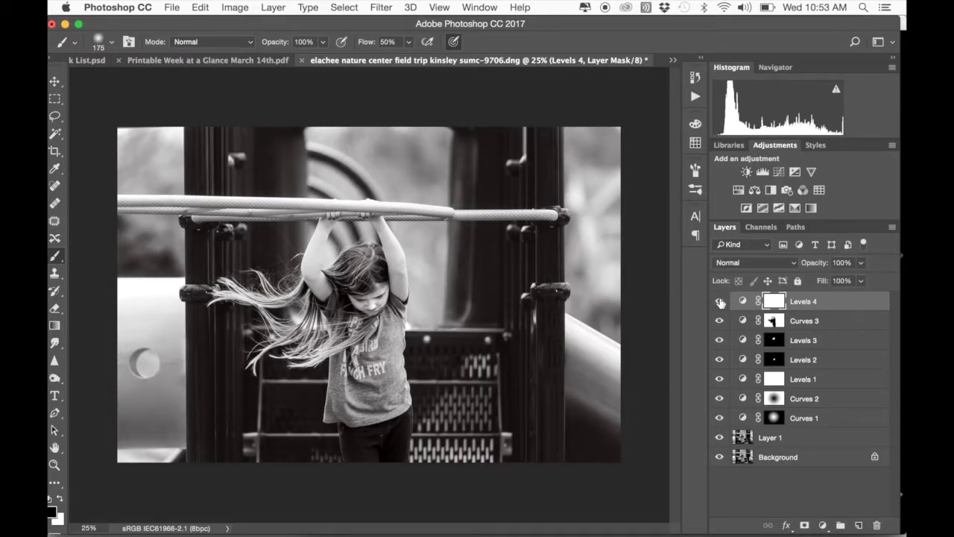
left_click(721, 299)
left_click(721, 299)
left_click(721, 300)
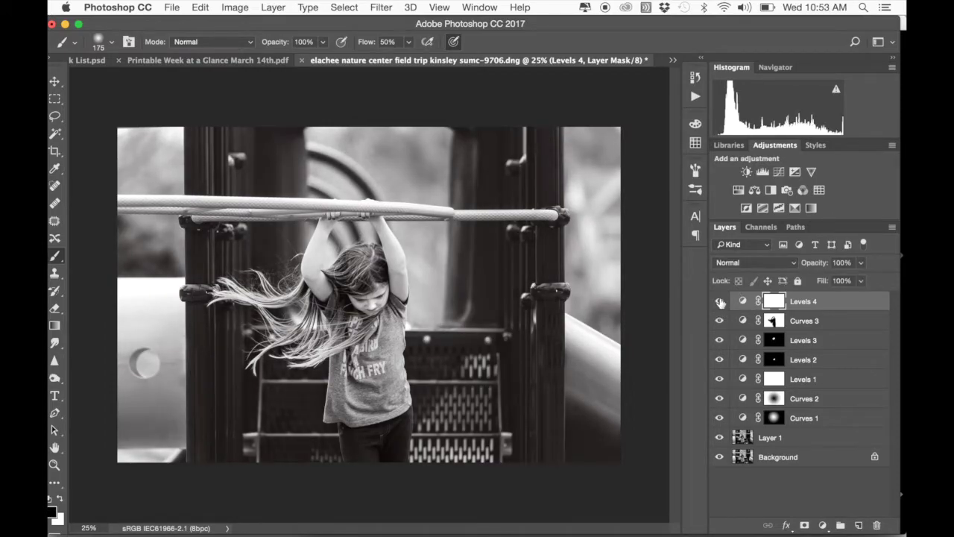
- Copy the Curves 3 layer mask onto the Levels 4 layer and compare the photo with and without Levels 4
left_click(775, 321)
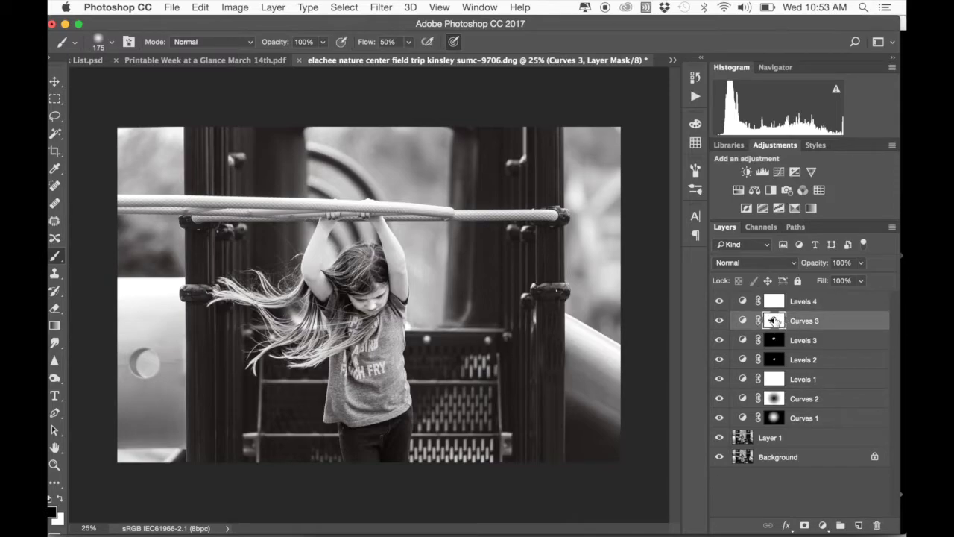
left_click_drag(775, 322, 776, 302)
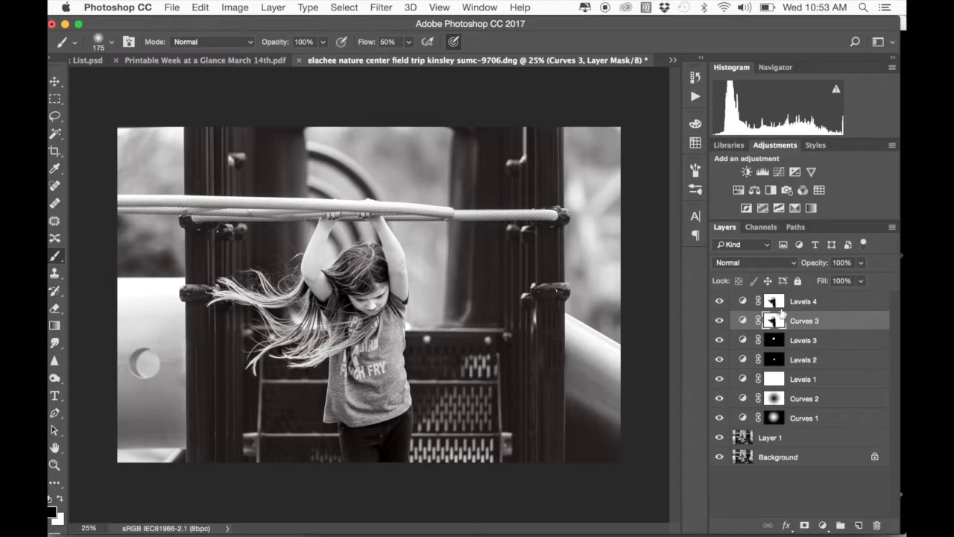
left_click(721, 301)
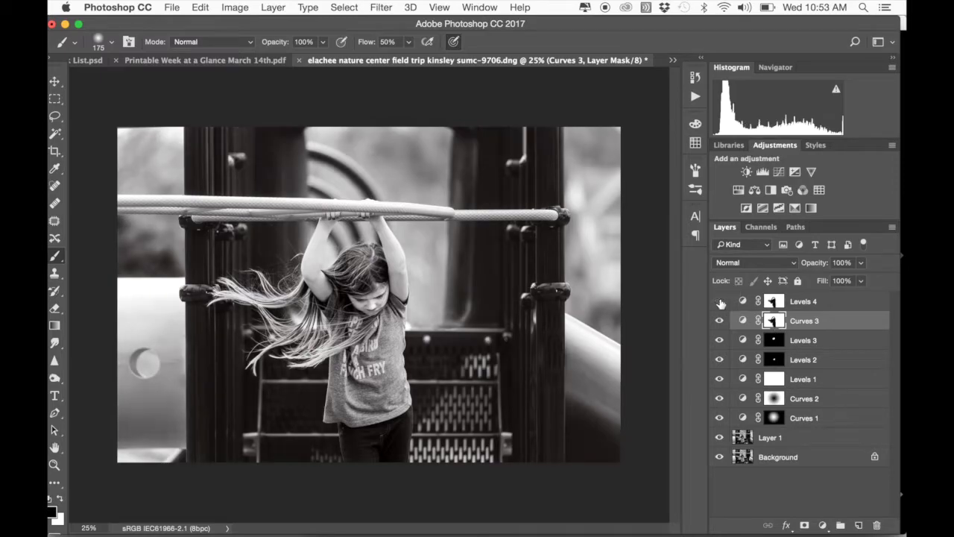
left_click(720, 301)
left_click(720, 301)
left_click(720, 302)
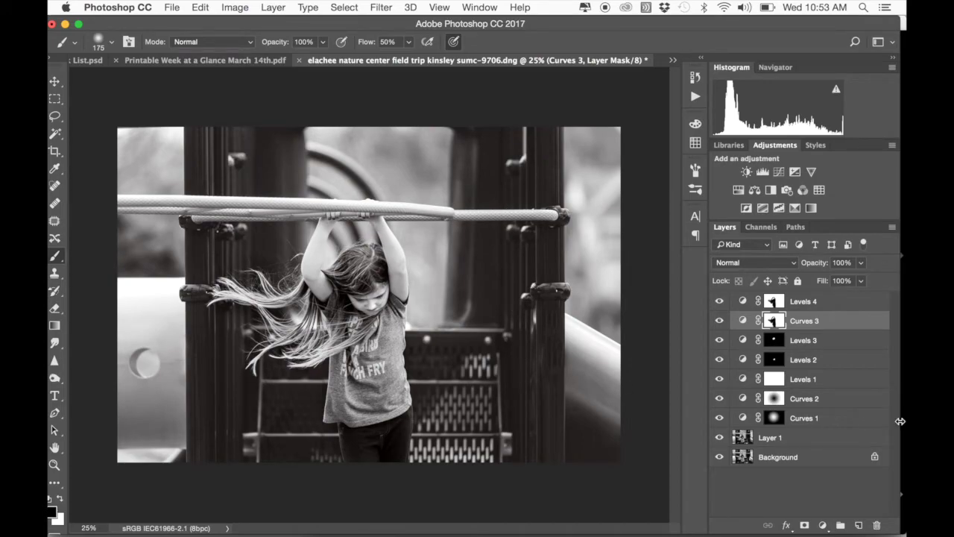
- Add a Curves layer above Levels 4 that darkens the photo with a curve point at input 72, output 58
left_click(818, 303)
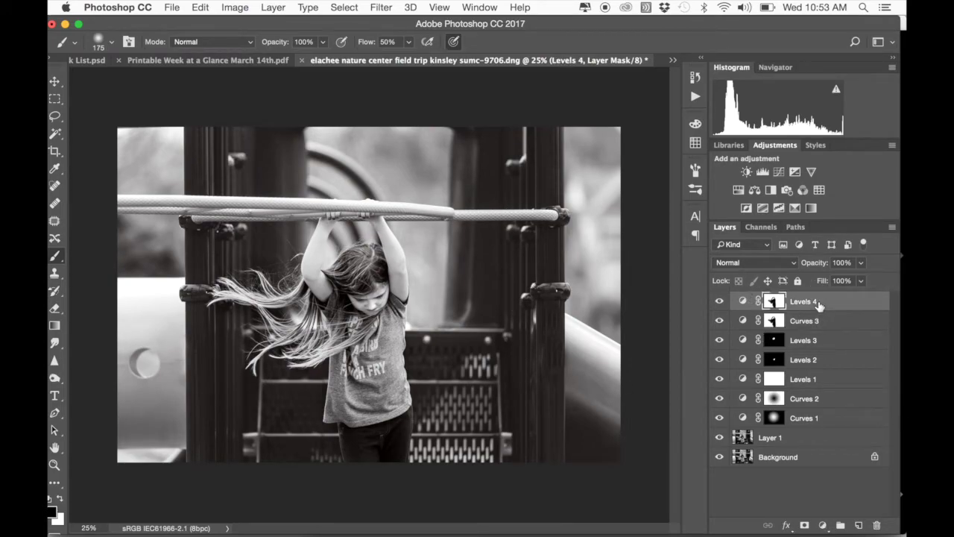
left_click(778, 172)
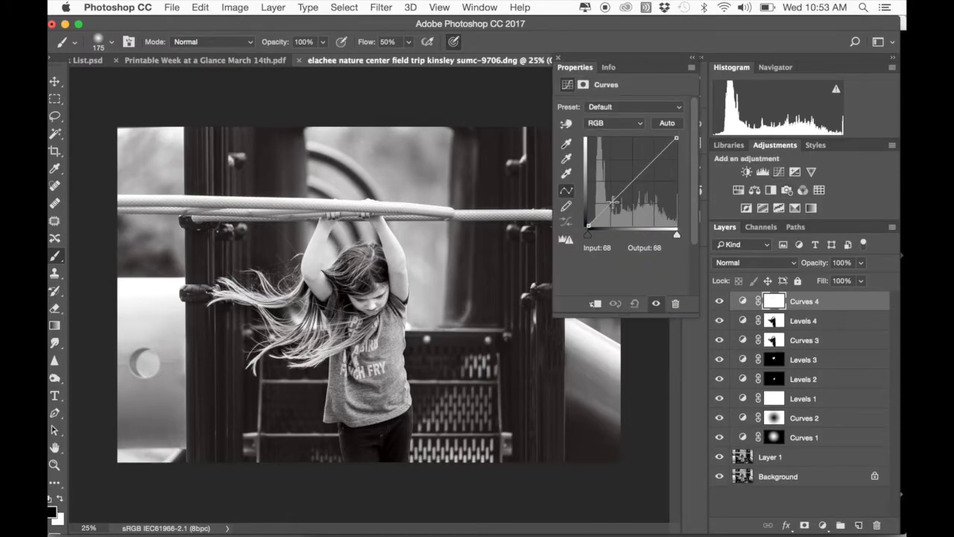
left_click_drag(613, 202, 614, 207)
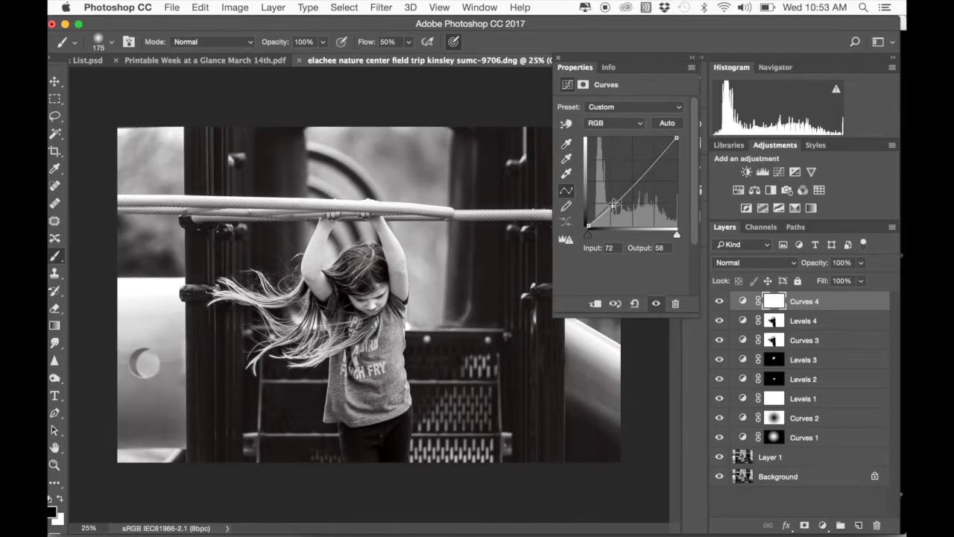
left_click(557, 58)
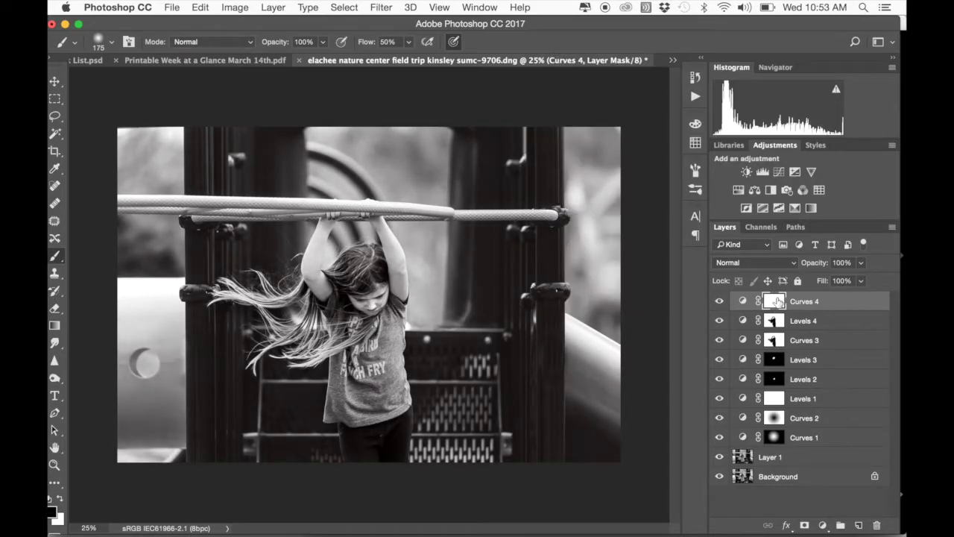
- Mask the Curves 4 darkening off the girl with an inverted radial gradient centred on her face, and compare the result
left_click(55, 325)
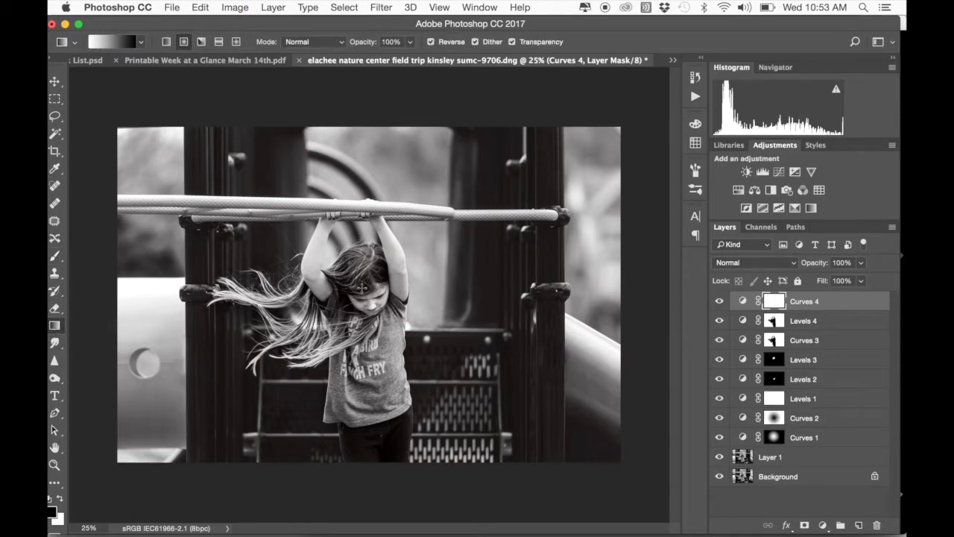
left_click_drag(371, 300, 521, 418)
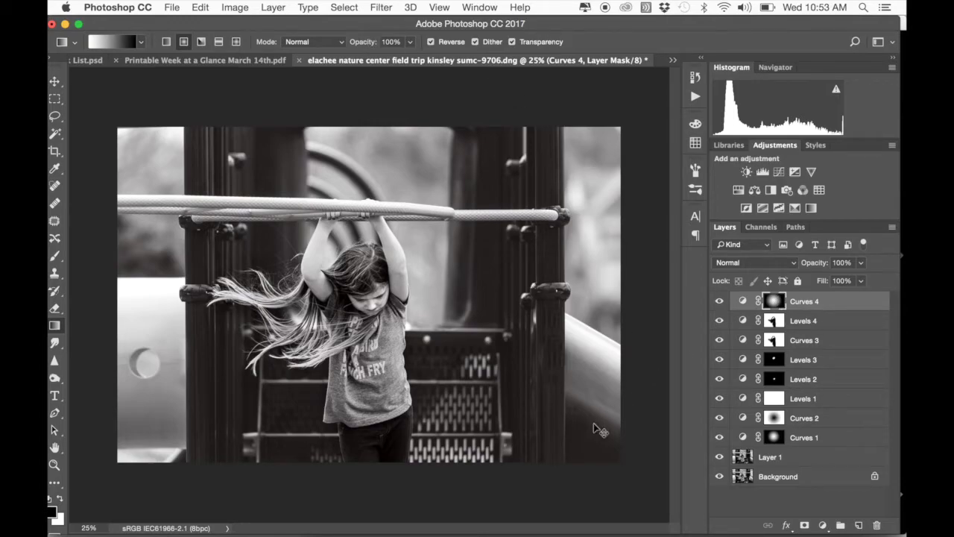
key("super+i")
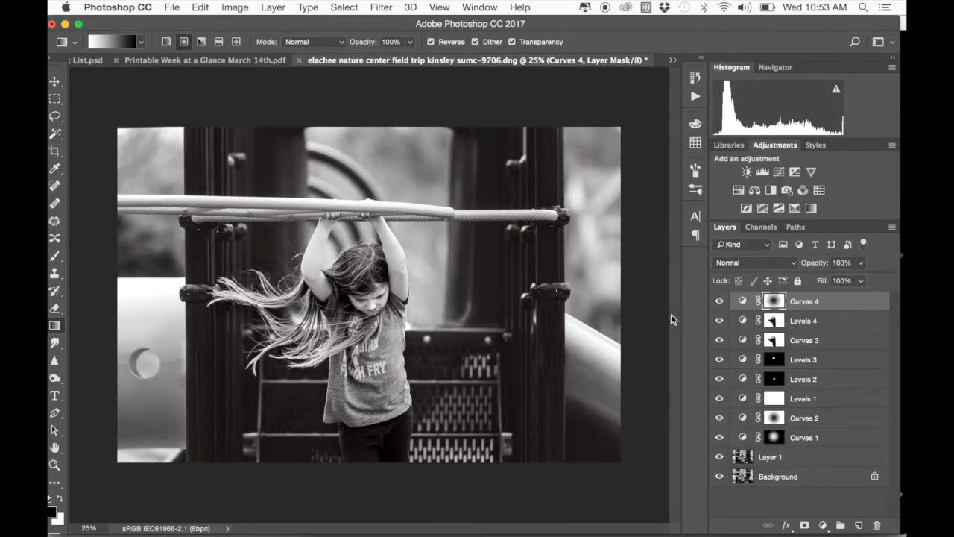
left_click(719, 301)
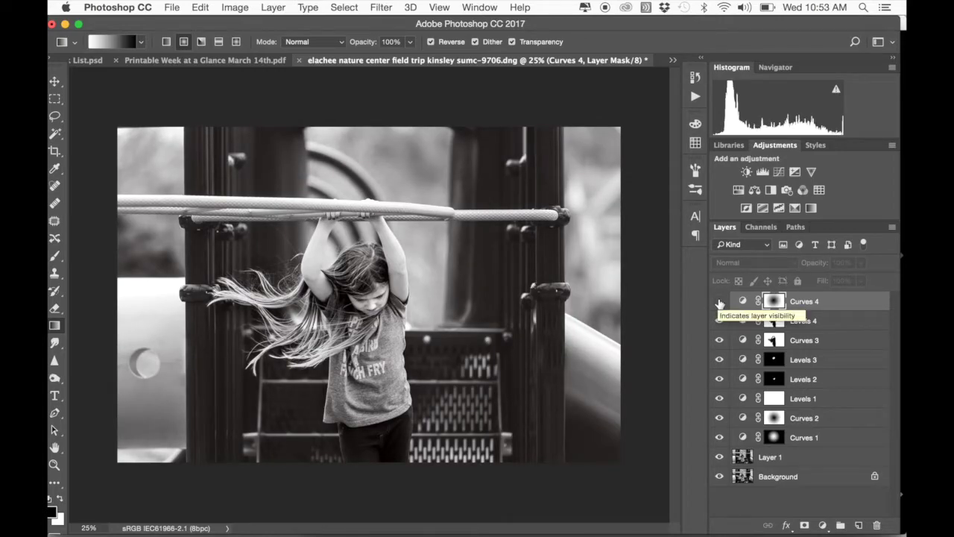
left_click(720, 301)
left_click(719, 302)
left_click(720, 301)
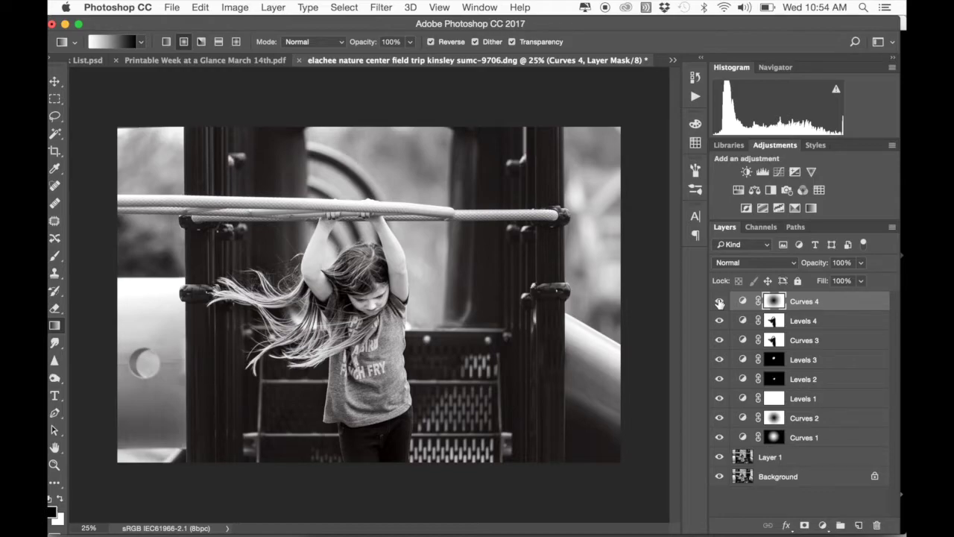
- Compare the fully edited photo with the original Background layer
left_click(721, 478, "alt")
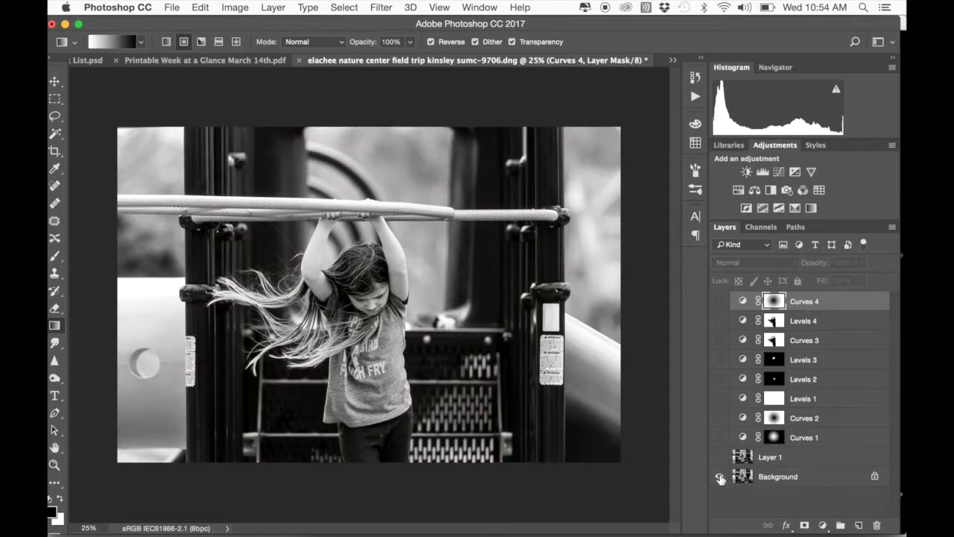
left_click(720, 478, "alt")
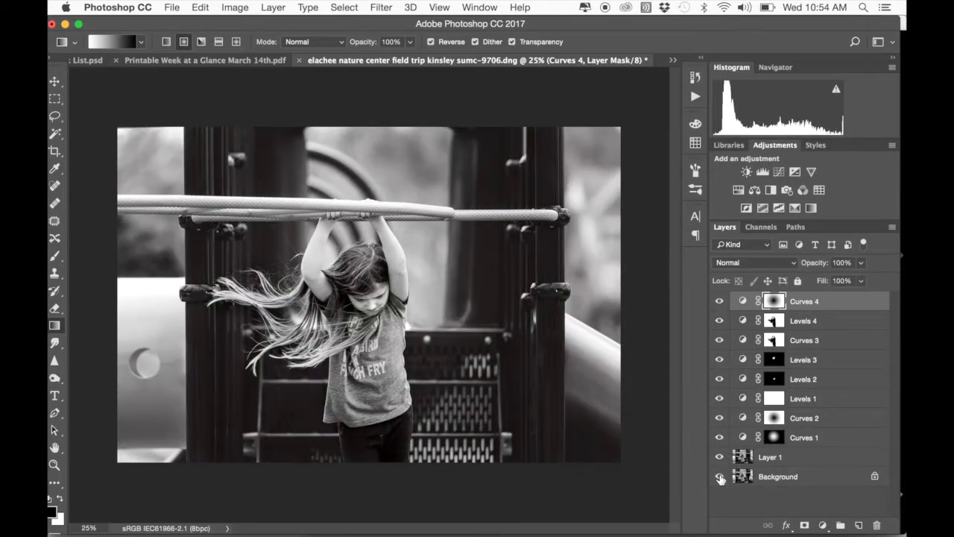
left_click(721, 478, "alt")
left_click(721, 478, "alt")
- Paint over the girl's arms, flowing hair and head in Quick Mask mode with a black 175 px brush
key("b")
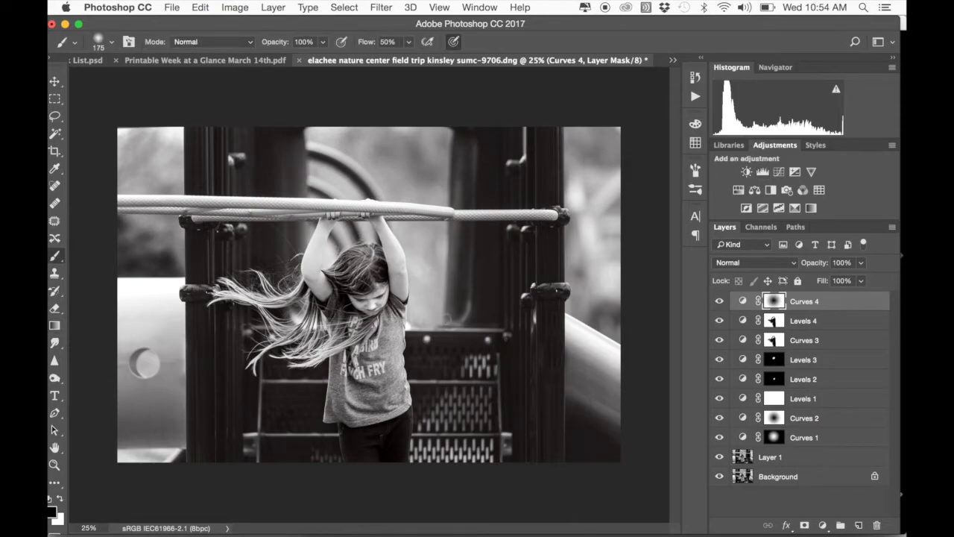
key("q")
key("x")
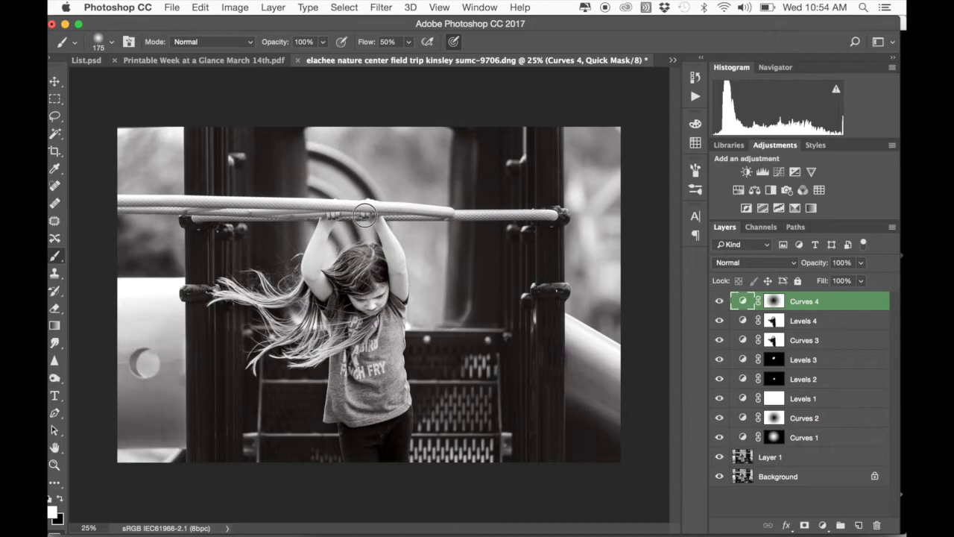
key("x")
mouse_move(365, 214)
left_mouse_down()
mouse_move(387, 240)
mouse_move(377, 221)
mouse_move(399, 279)
mouse_move(378, 284)
mouse_move(365, 263)
left_mouse_up()
mouse_move(330, 214)
left_mouse_down()
mouse_move(312, 267)
mouse_move(322, 288)
mouse_move(314, 279)
mouse_move(282, 301)
mouse_move(233, 291)
mouse_move(278, 299)
mouse_move(268, 294)
mouse_move(276, 319)
mouse_move(296, 318)
mouse_move(277, 352)
left_mouse_up()
mouse_move(309, 312)
left_mouse_down()
mouse_move(306, 355)
mouse_move(328, 349)
mouse_move(337, 322)
mouse_move(321, 295)
left_mouse_up()
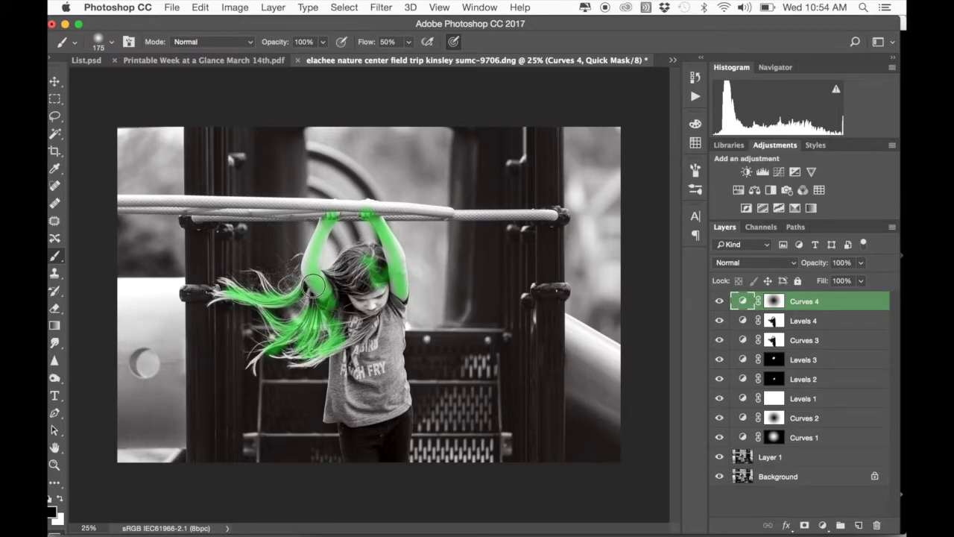
mouse_move(305, 269)
left_mouse_down()
mouse_move(299, 284)
mouse_move(261, 273)
mouse_move(268, 288)
left_mouse_up()
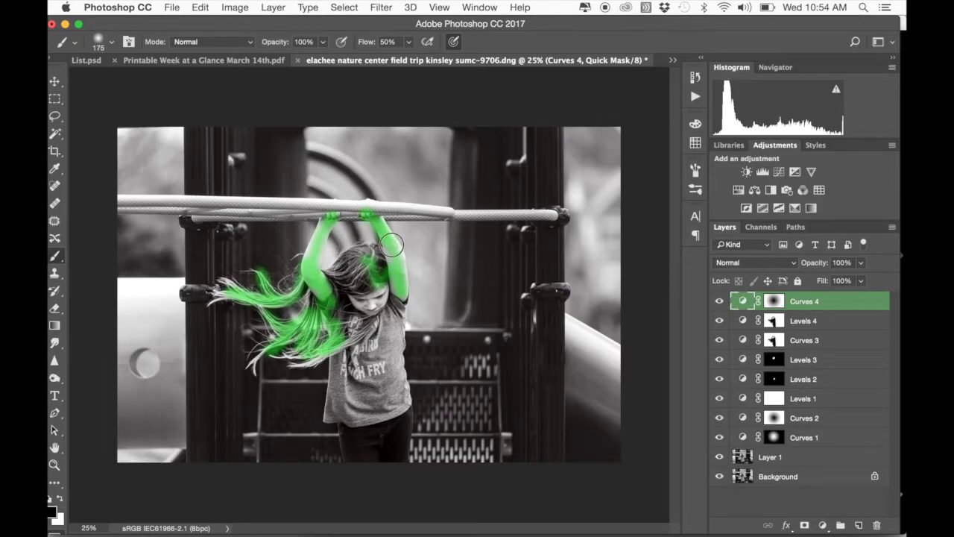
mouse_move(360, 251)
left_mouse_down()
mouse_move(331, 275)
mouse_move(347, 307)
mouse_move(355, 279)
mouse_move(375, 262)
mouse_move(364, 264)
mouse_move(372, 406)
mouse_move(370, 341)
mouse_move(356, 344)
mouse_move(350, 380)
mouse_move(355, 336)
mouse_move(352, 344)
mouse_move(361, 357)
mouse_move(391, 311)
mouse_move(387, 301)
mouse_move(378, 459)
mouse_move(363, 400)
mouse_move(361, 458)
mouse_move(376, 432)
mouse_move(387, 465)
mouse_move(398, 408)
mouse_move(393, 417)
mouse_move(358, 385)
mouse_move(344, 403)
mouse_move(359, 295)
mouse_move(358, 337)
mouse_move(320, 359)
left_mouse_up()
- Finish the Quick Mask over the girl's body and remaining hair with a larger brush, and convert it to a selection
key("bracketright")
key("bracketright")
key("bracketright")
mouse_move(261, 349)
left_mouse_down()
mouse_move(251, 364)
mouse_move(277, 360)
left_mouse_up()
mouse_move(401, 284)
left_mouse_down()
mouse_move(383, 227)
mouse_move(393, 258)
mouse_move(385, 273)
mouse_move(369, 260)
mouse_move(344, 267)
mouse_move(330, 287)
mouse_move(314, 271)
mouse_move(316, 252)
mouse_move(310, 262)
mouse_move(328, 220)
mouse_move(320, 273)
left_mouse_up()
key("x")
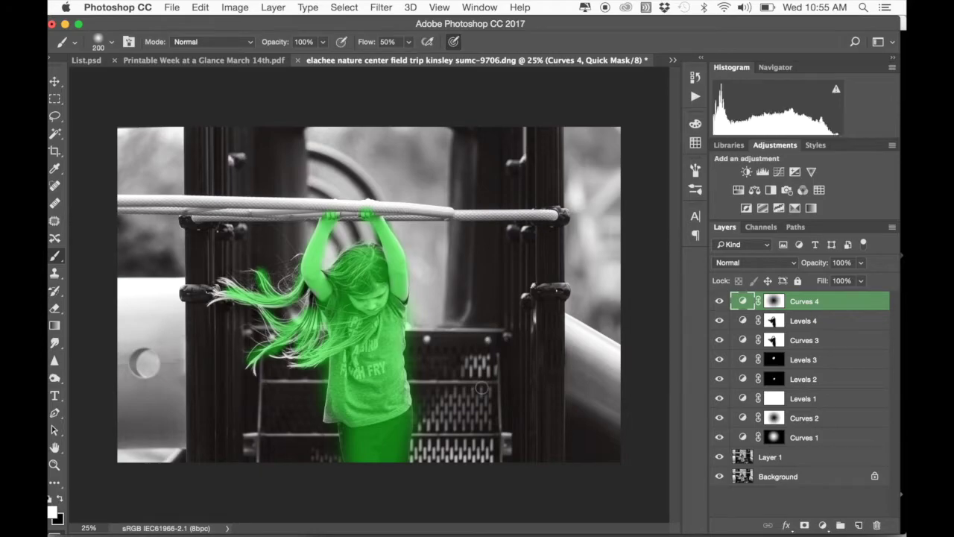
key("q")
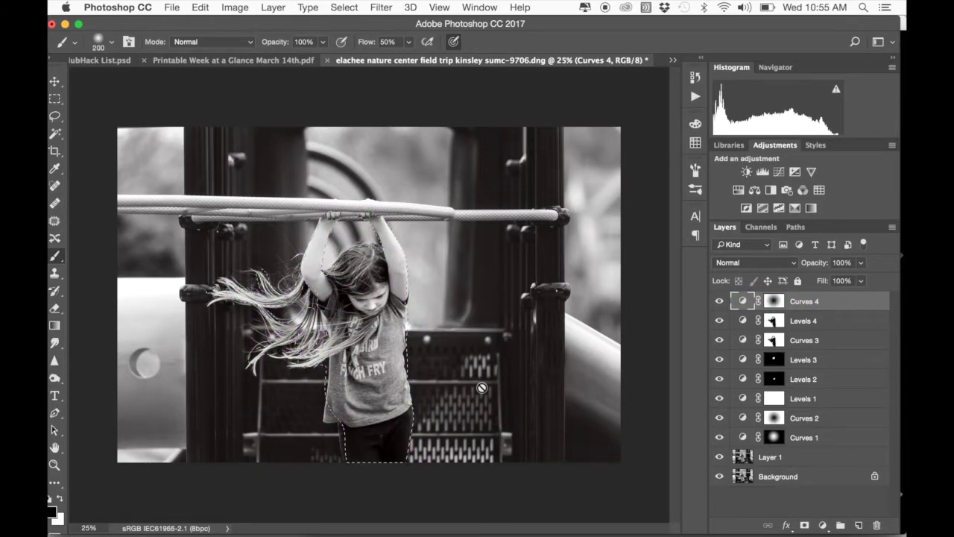
- Add a Levels layer limited to the selected girl with RGB input levels 3, 0.81 and 245, and compare the effect
left_click(762, 173)
left_click(763, 172)
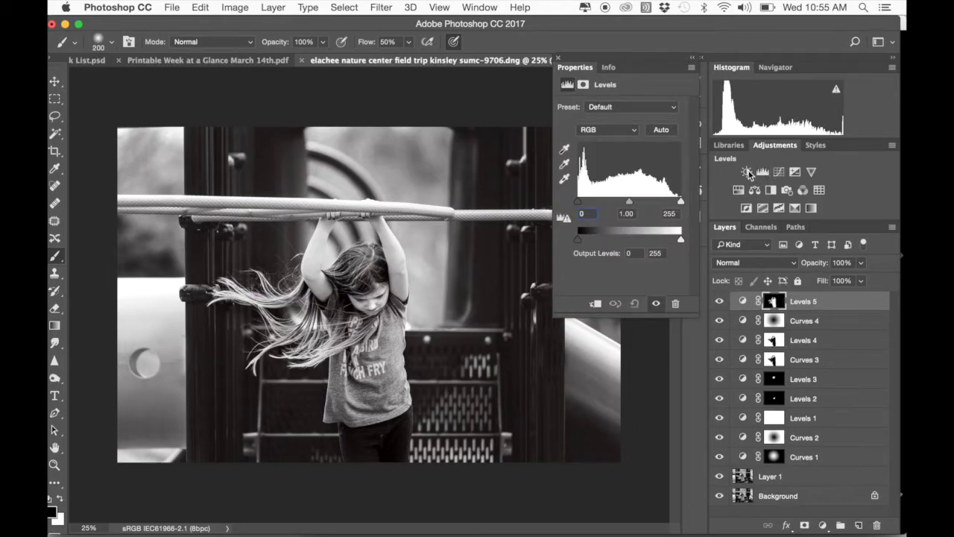
left_click_drag(680, 200, 677, 202)
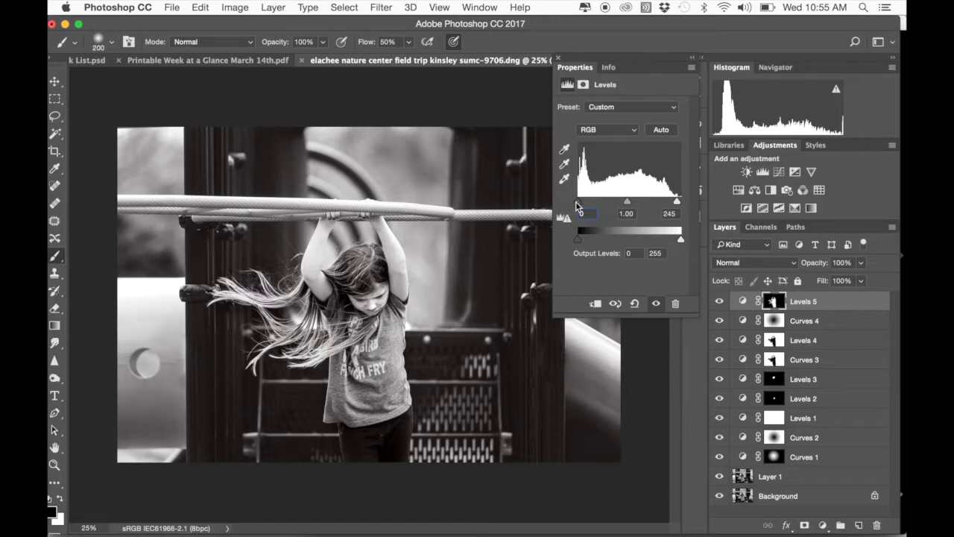
left_click_drag(579, 203, 581, 203)
left_click_drag(626, 202, 634, 200)
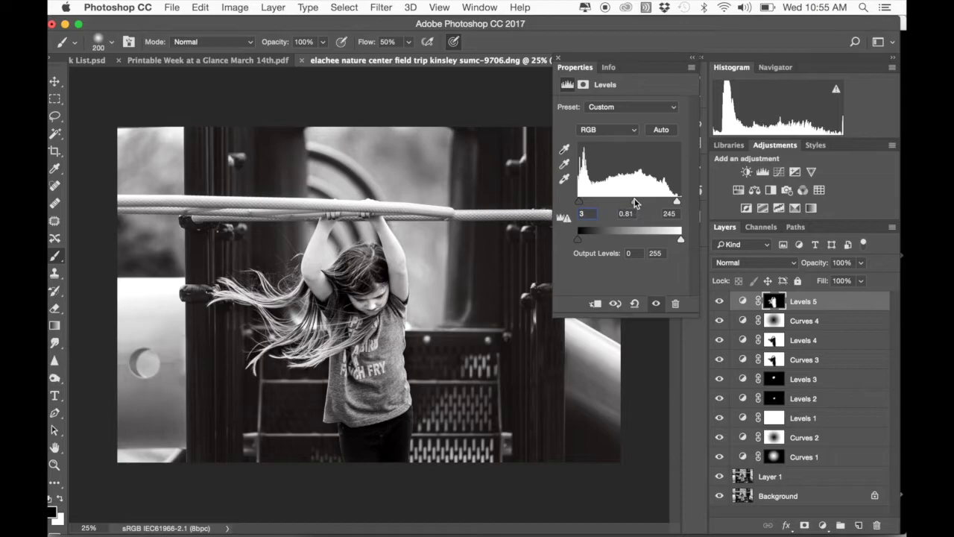
left_click(719, 302)
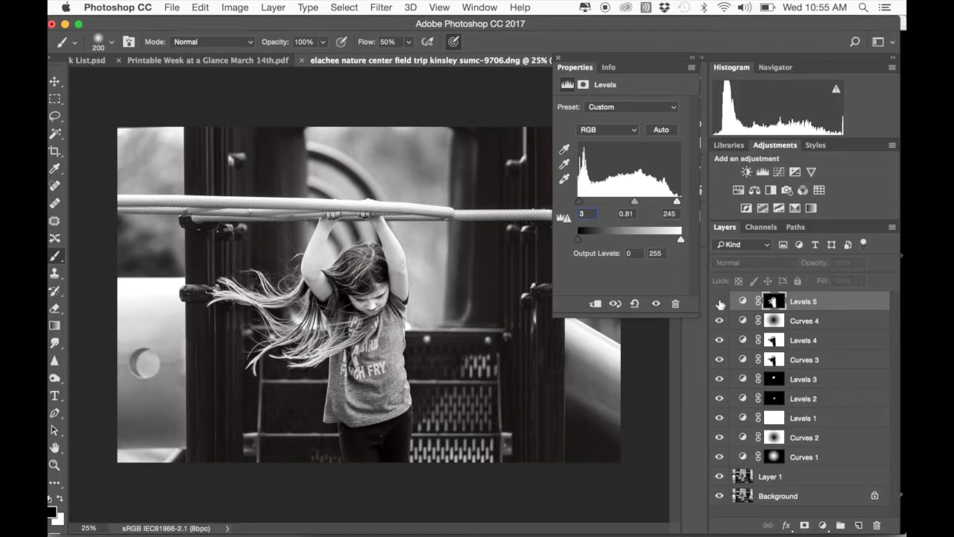
left_click(721, 302)
left_click(720, 303)
left_click(558, 59)
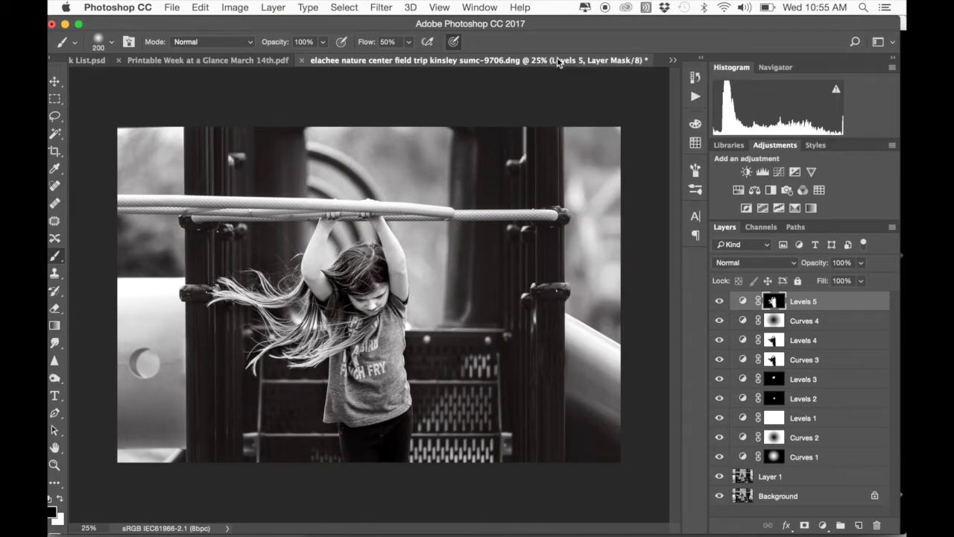
- Lower the Levels 5 layer's opacity to 76% while comparing the photo with and without it
left_click(720, 302)
left_click(720, 302)
left_click_drag(820, 266, 802, 268)
left_click(719, 302)
left_click(719, 301)
left_click(720, 301)
left_click(719, 301)
left_click_drag(815, 267, 816, 267)
left_click(720, 301)
left_click(720, 301)
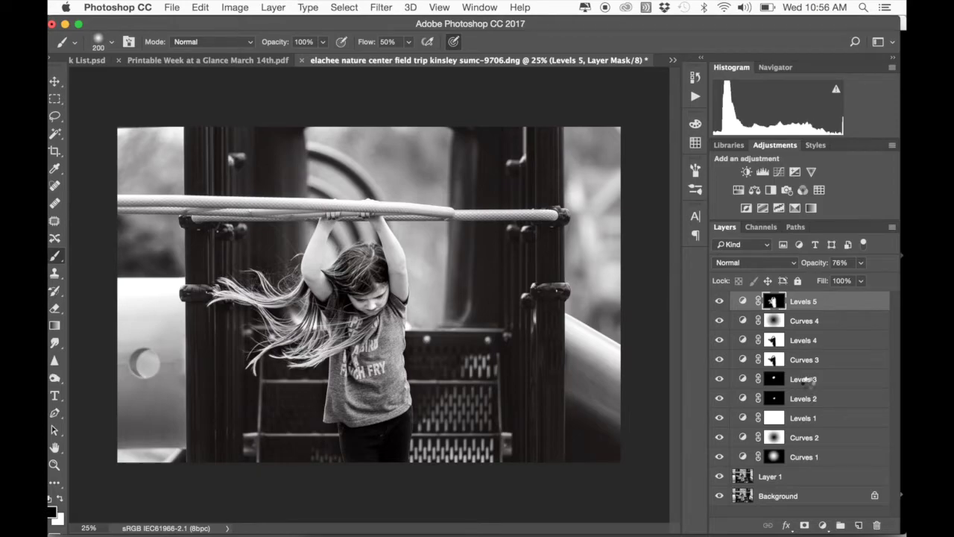
- Stamp all visible layers into a new top layer and start a Tilt-Shift blur on it
key("super+alt+shift+e")
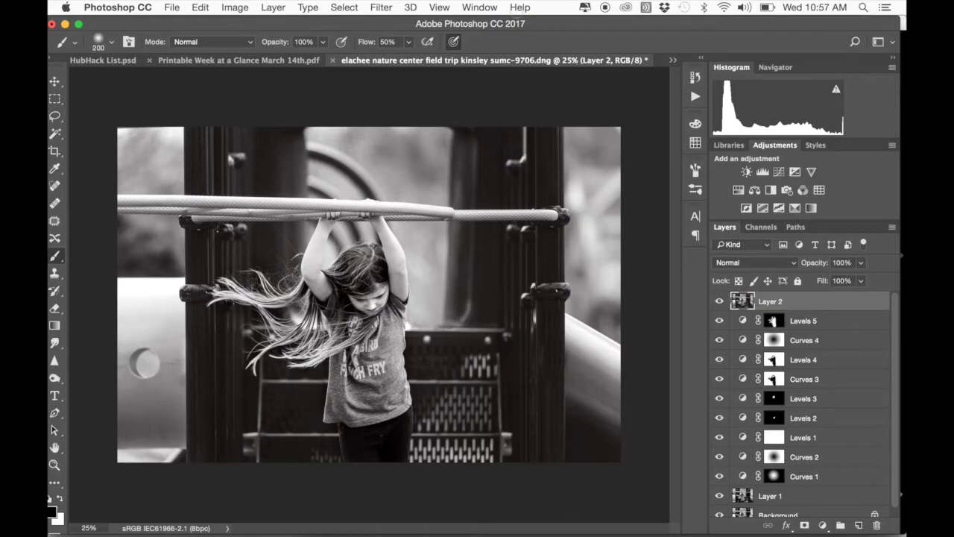
left_click(381, 8)
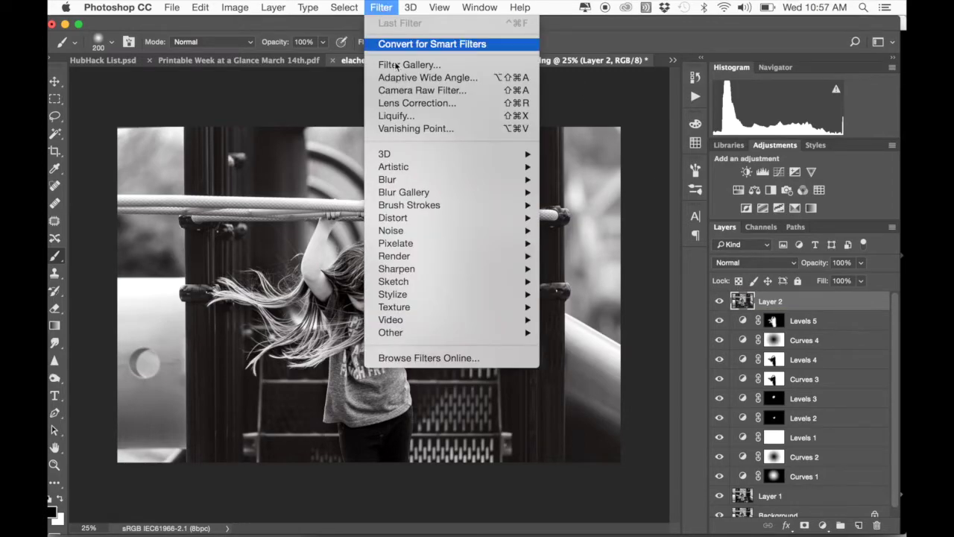
mouse_move(447, 192)
left_click(580, 217)
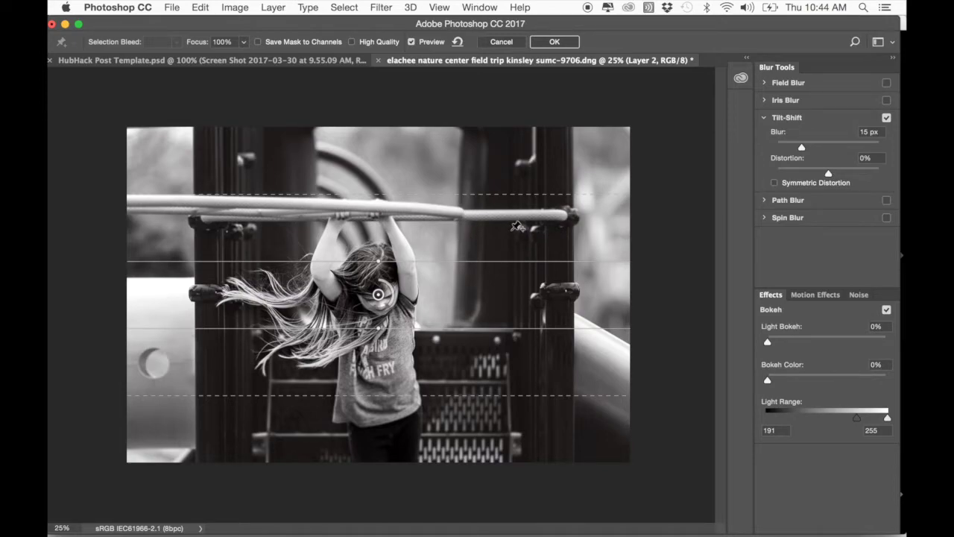
- Rotate the tilt-shift focus band to run steeply along the girl's body and set the blur to 26 px
left_click_drag(511, 224, 342, 174)
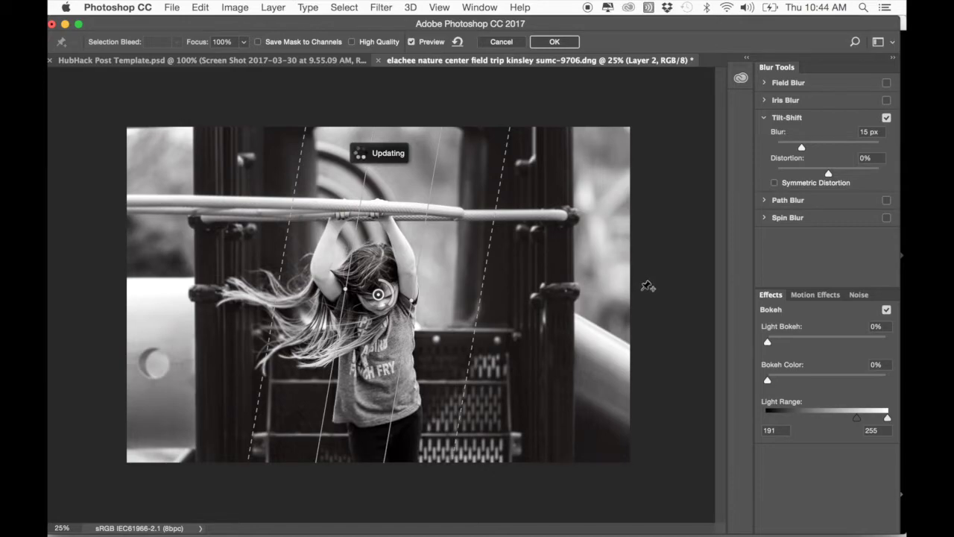
left_click(815, 143)
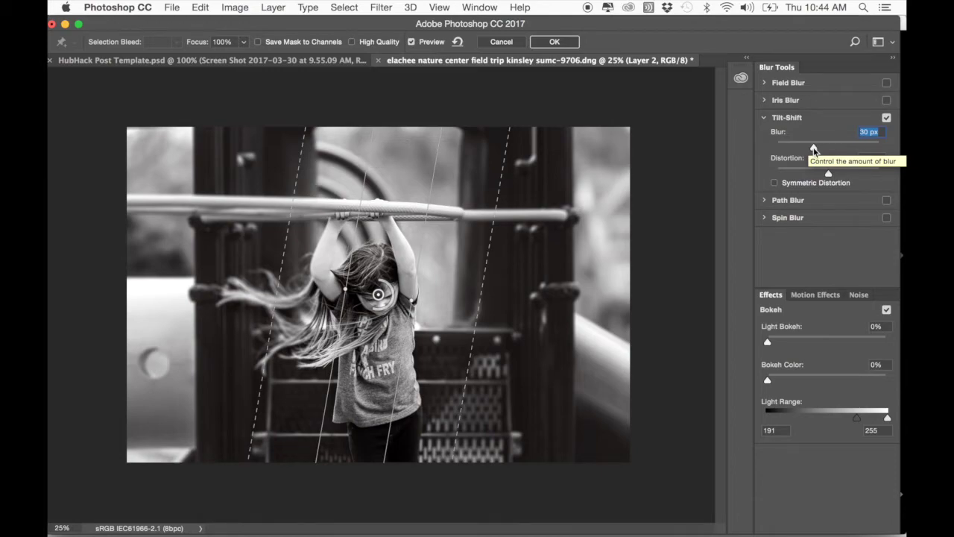
left_click(814, 147)
left_click_drag(813, 147, 810, 146)
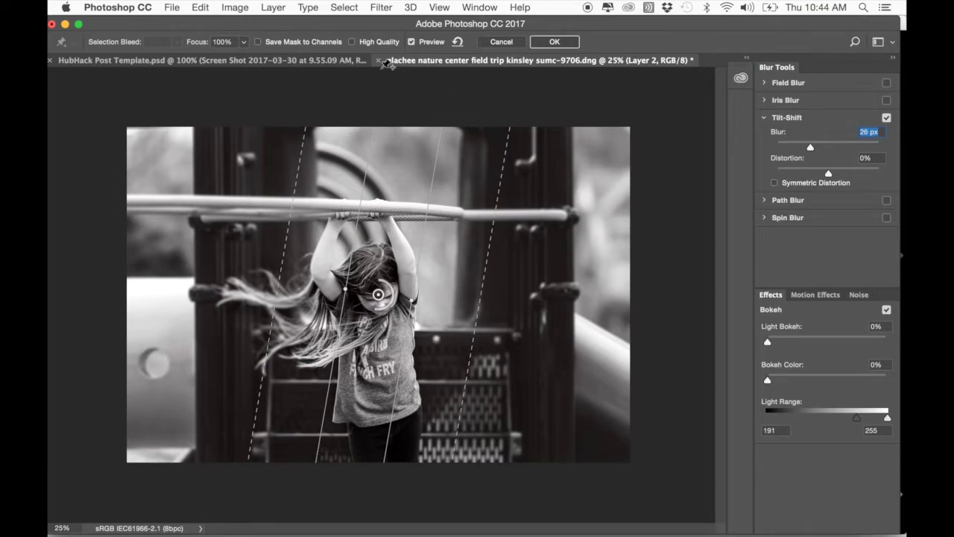
- Turn on high-quality preview, extend the sharp focus band over the girl's flowing hair, and bring the blur boundary closer on her other side
left_click(353, 43)
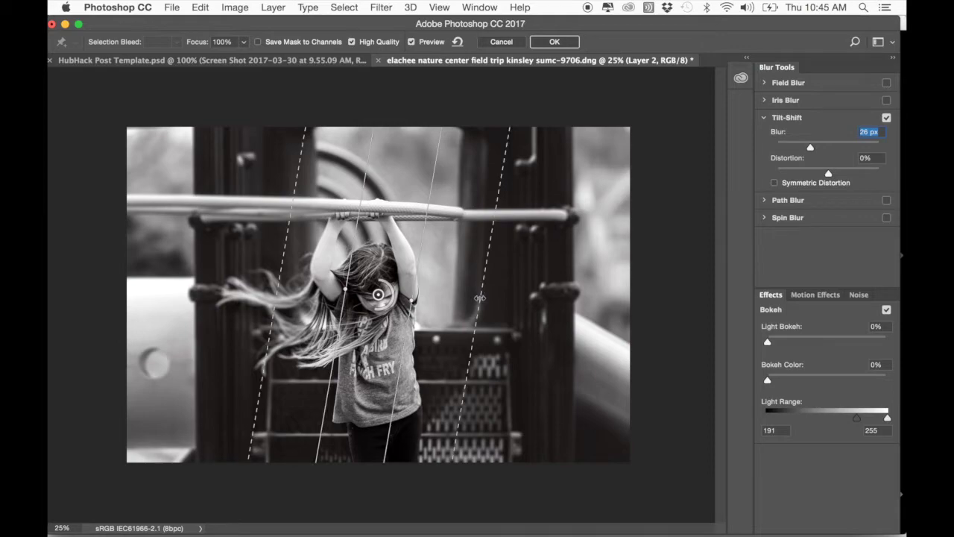
mouse_move(483, 295)
left_mouse_down()
mouse_move(452, 298)
mouse_move(464, 299)
left_mouse_up()
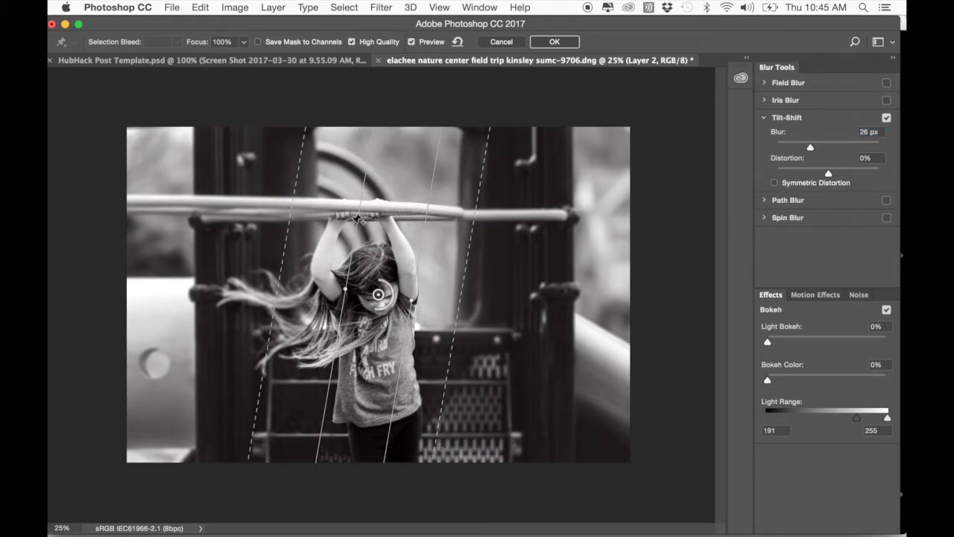
mouse_move(358, 224)
left_mouse_down()
mouse_move(331, 226)
mouse_move(364, 216)
left_mouse_up()
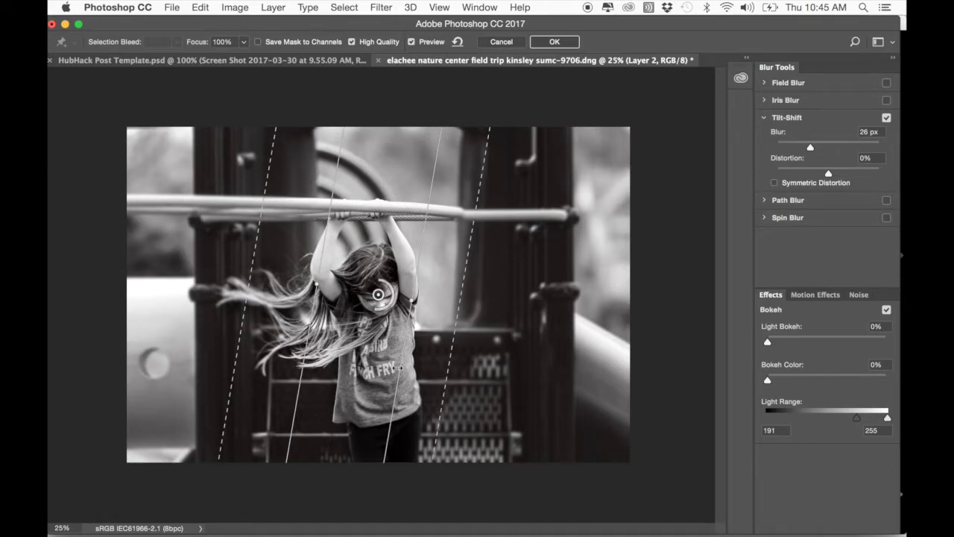
left_click_drag(401, 362, 440, 365)
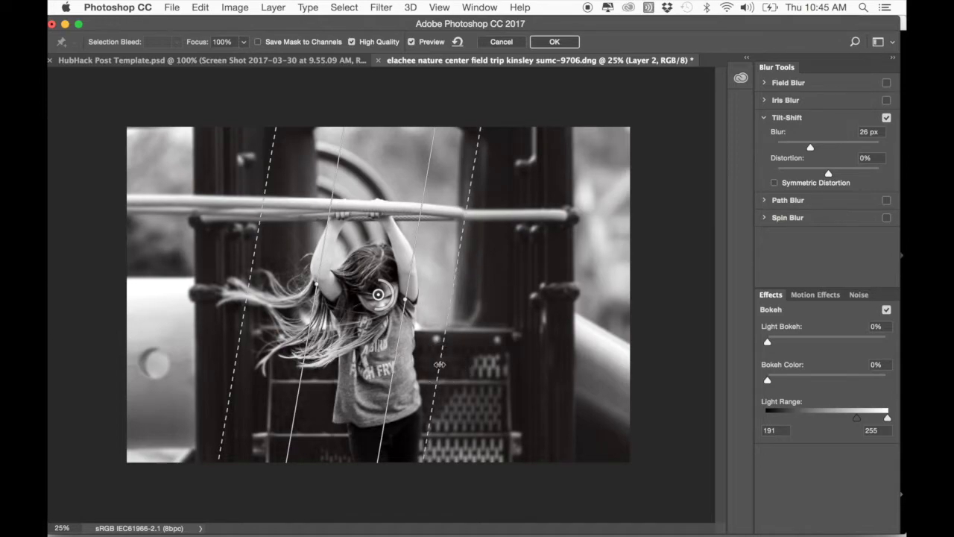
- Pull the hair-side blur boundary slightly inward, tilt the focus band a little more, and apply the Tilt-Shift blur
left_click(241, 324)
left_click_drag(246, 322, 252, 322)
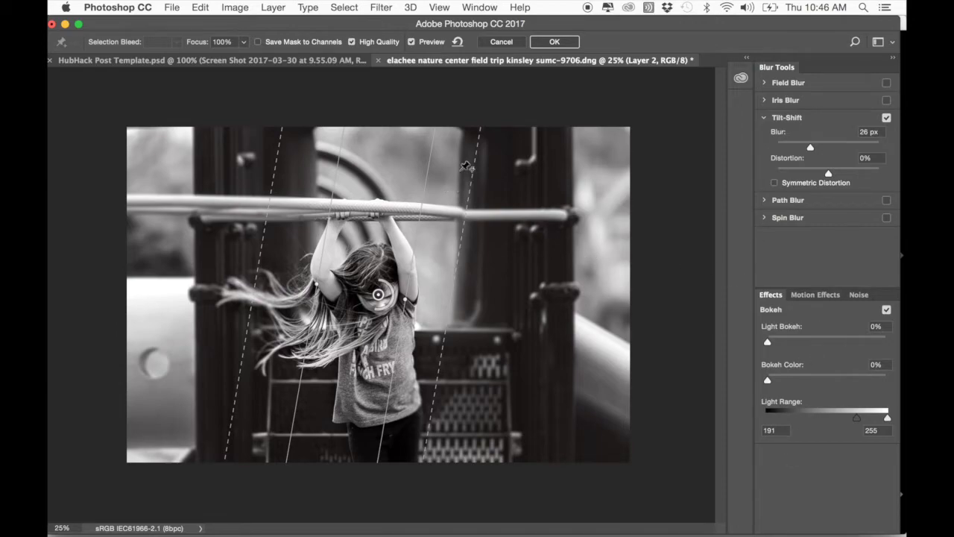
mouse_move(455, 142)
left_mouse_down()
mouse_move(466, 149)
mouse_move(458, 152)
left_mouse_up()
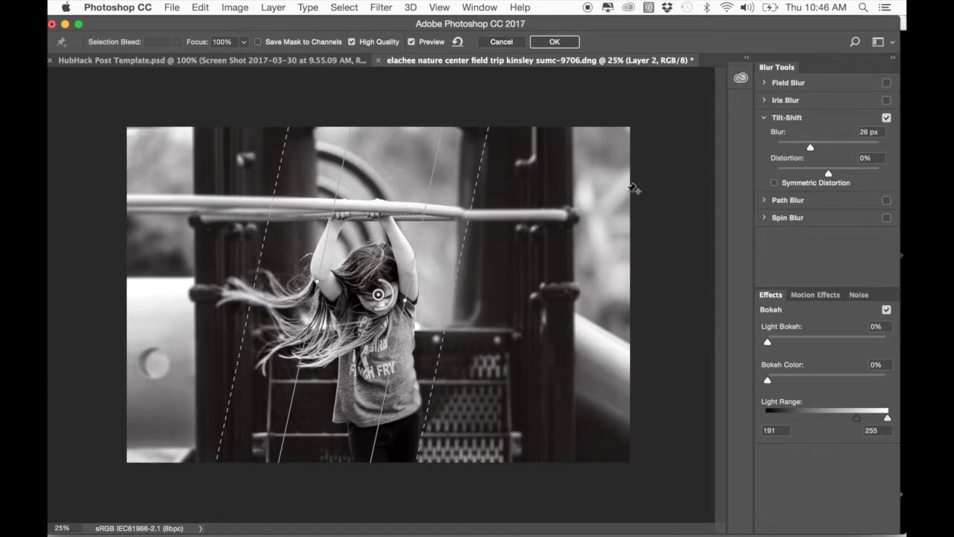
left_click(556, 42)
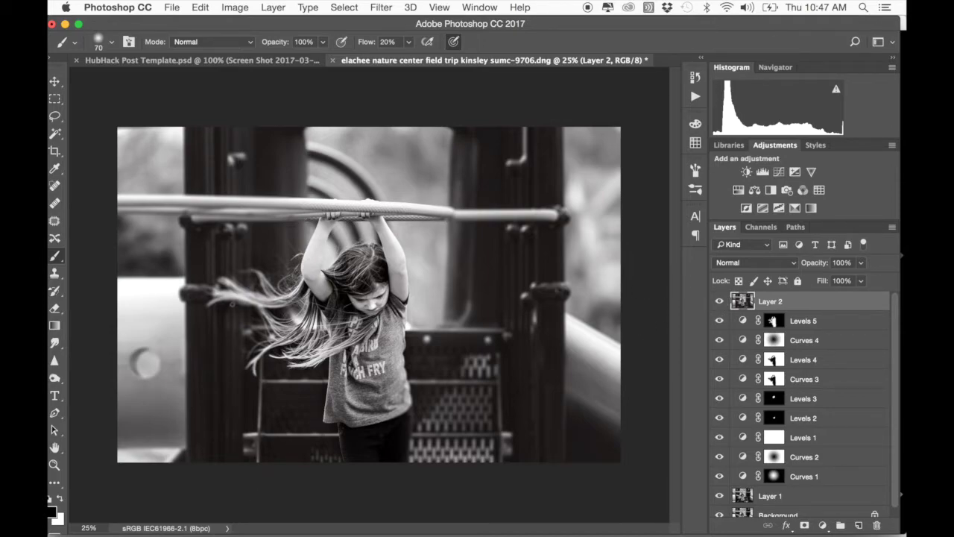
- Compare the photo with and without the blurred Layer 2, leaving the layer visible
left_click(720, 301)
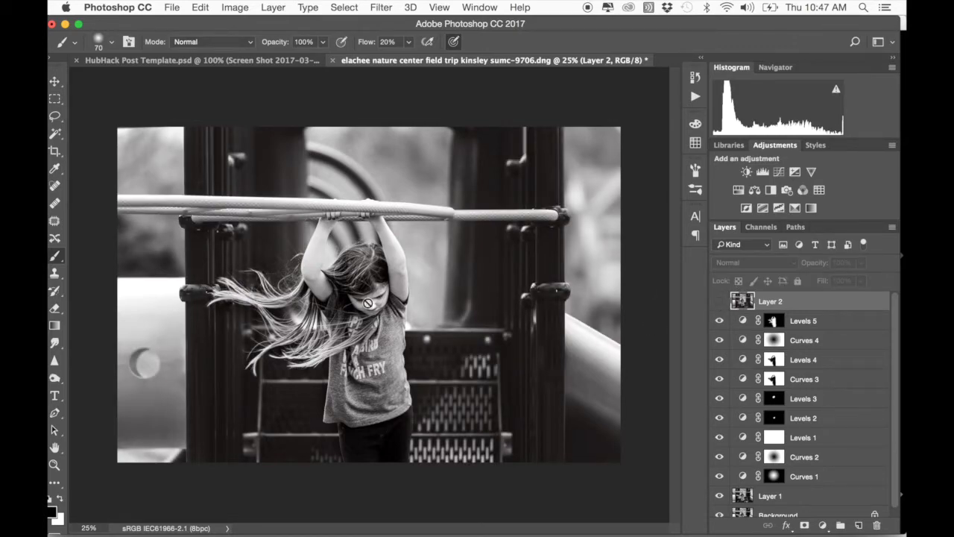
left_click(720, 302)
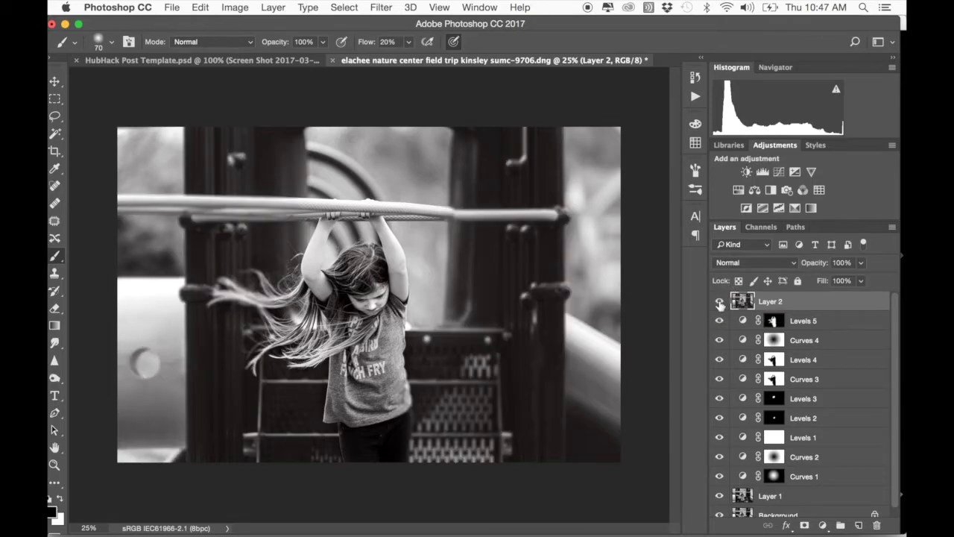
left_click(719, 302)
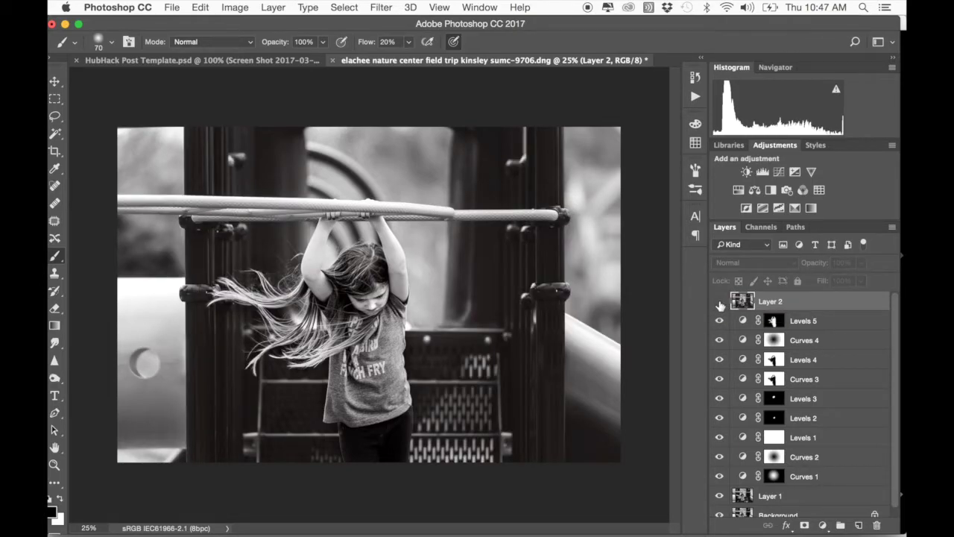
left_click(720, 303)
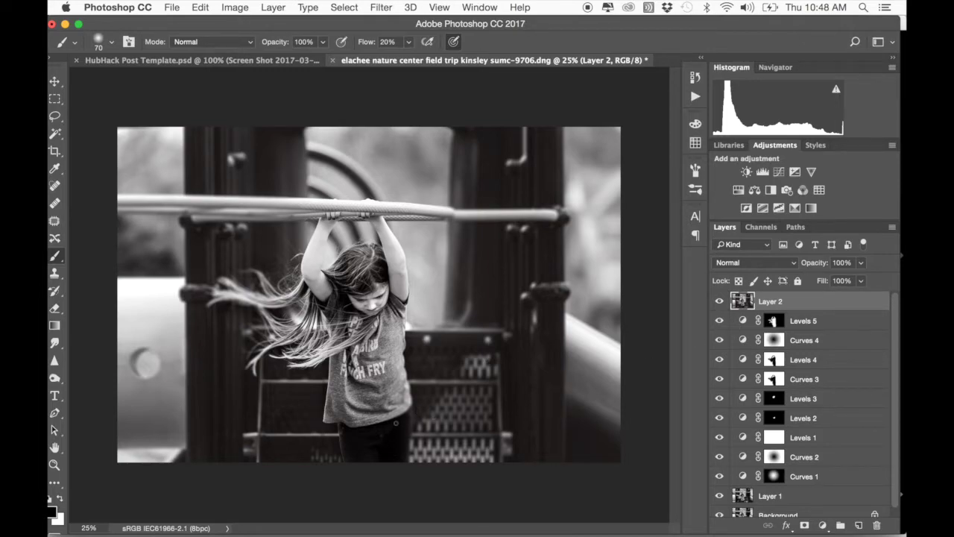
left_click(719, 301)
left_click(720, 302)
left_click(720, 302)
left_click(720, 302)
left_click(719, 302)
left_click(720, 302)
left_click(720, 302)
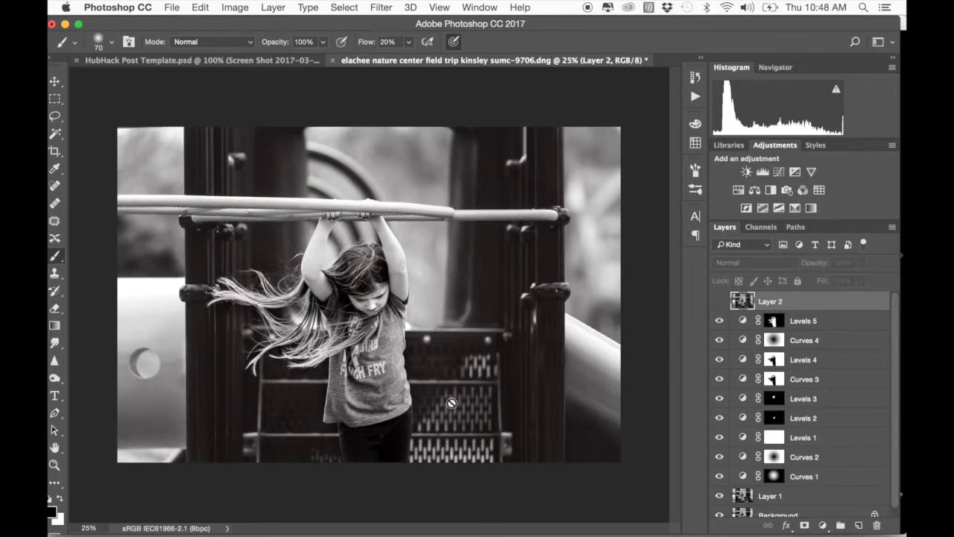
left_click(719, 302)
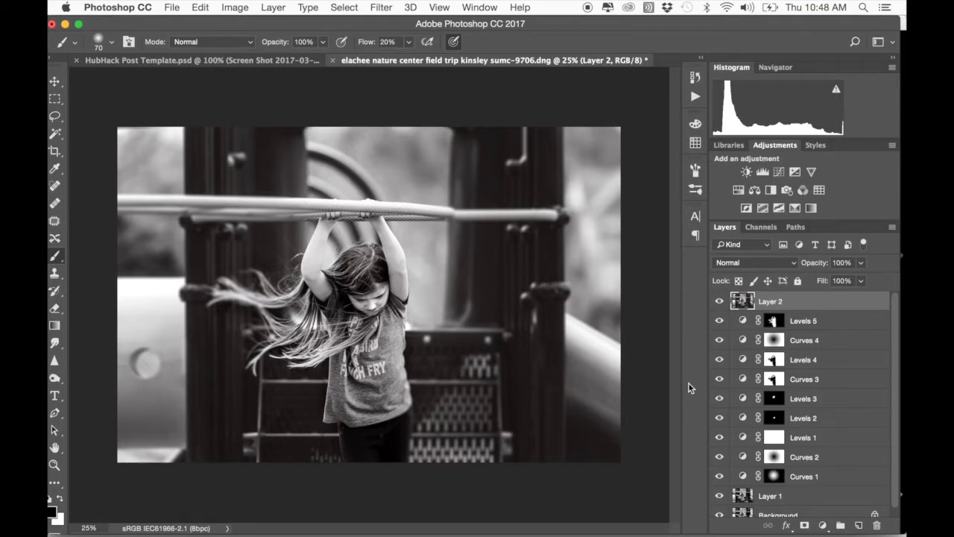
- Start saving the photo as a new file and choose the Seagate Expansion Nov16 drive as the location
left_click(172, 8)
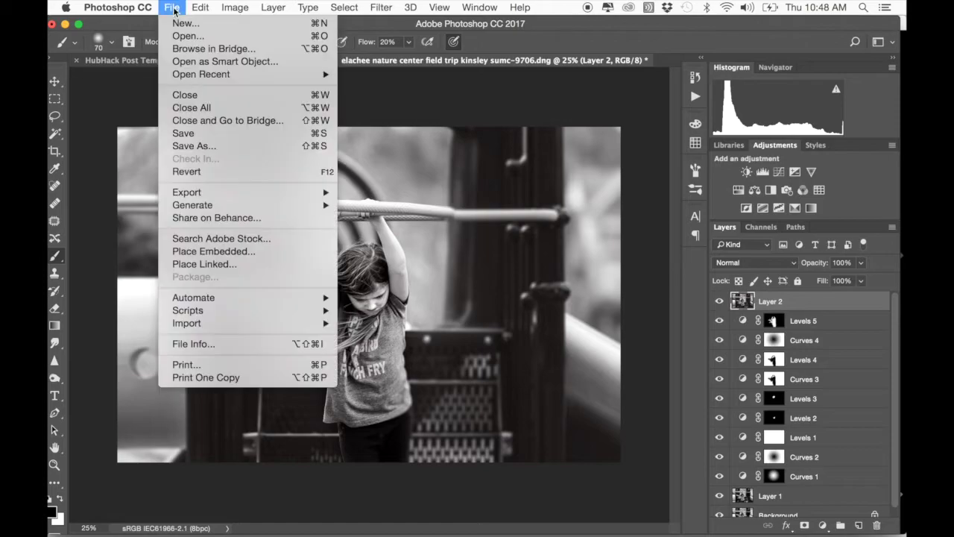
left_click(189, 149)
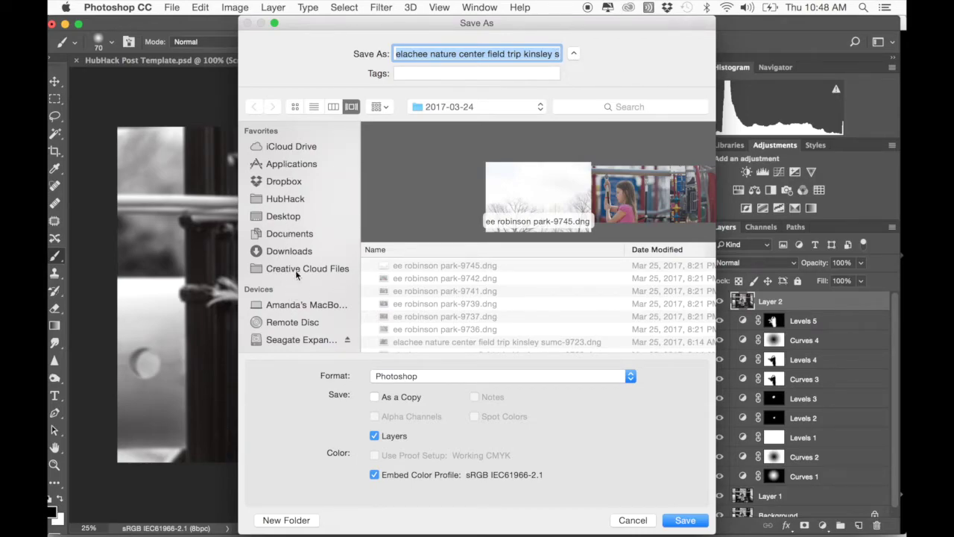
scroll(295, 270, "down", 2)
left_click(284, 328)
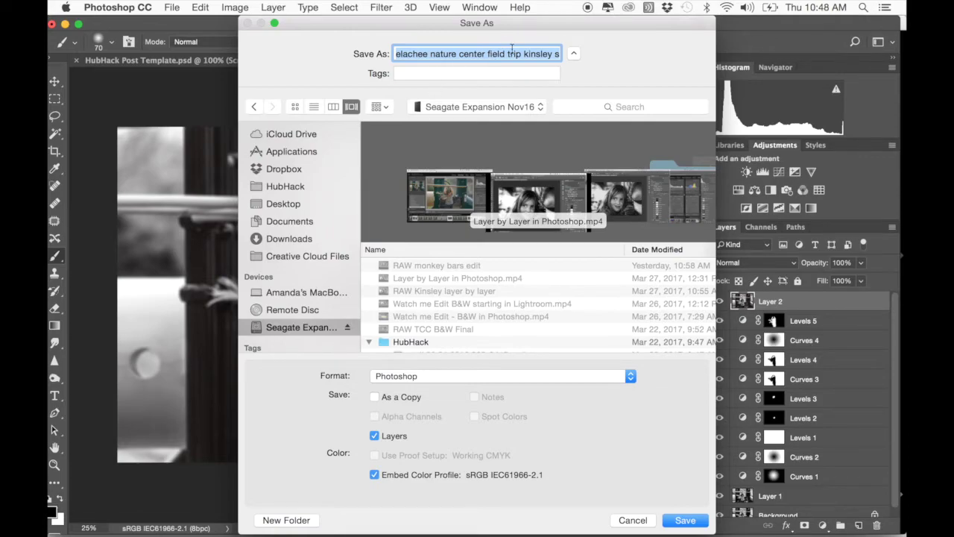
- Tag the file with the girl's first name, playground and B&W
left_click(469, 75)
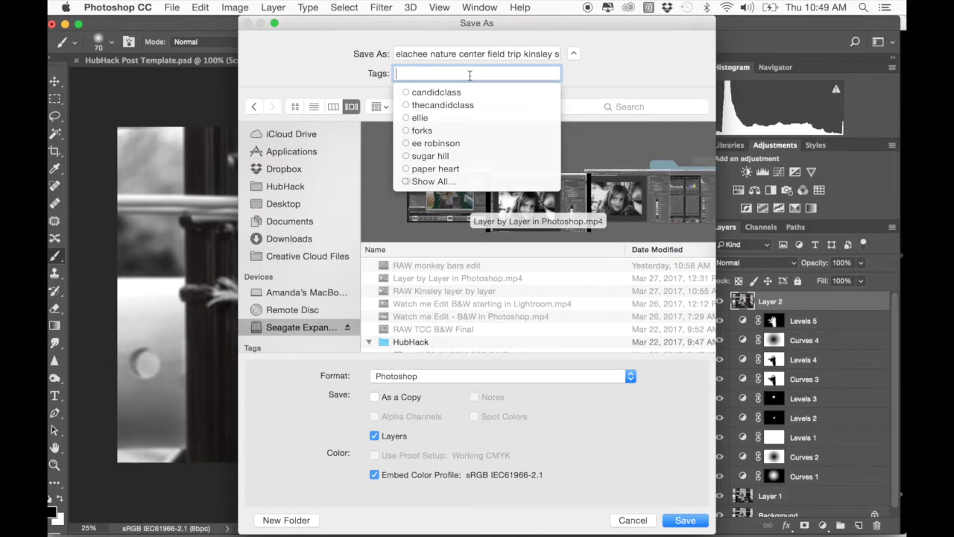
type("kinsley")
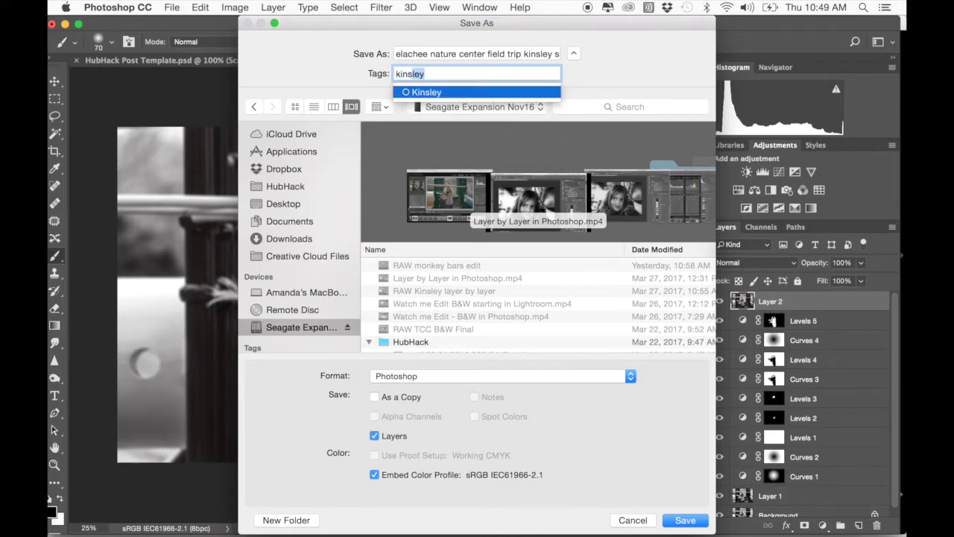
key("Return")
type("playground")
key("Return")
type("b&W")
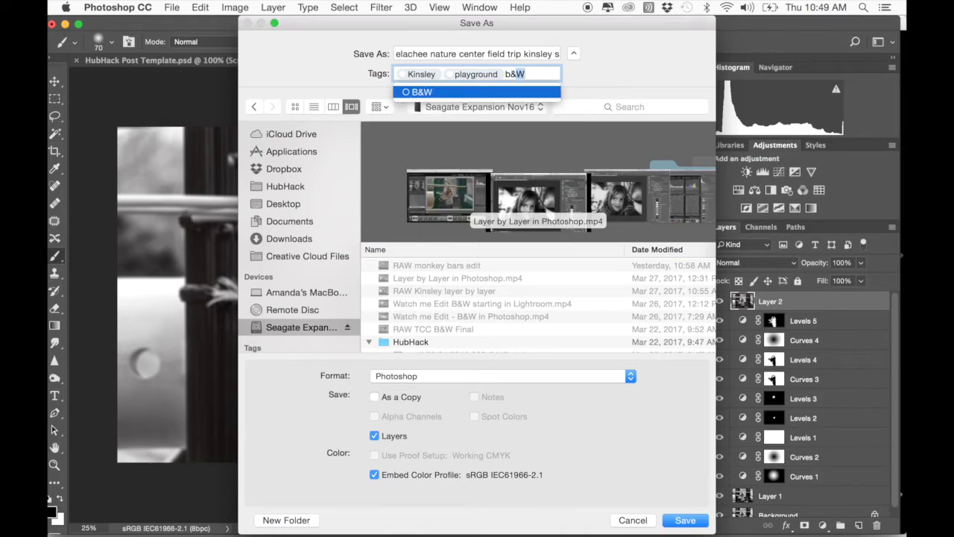
key("Return")
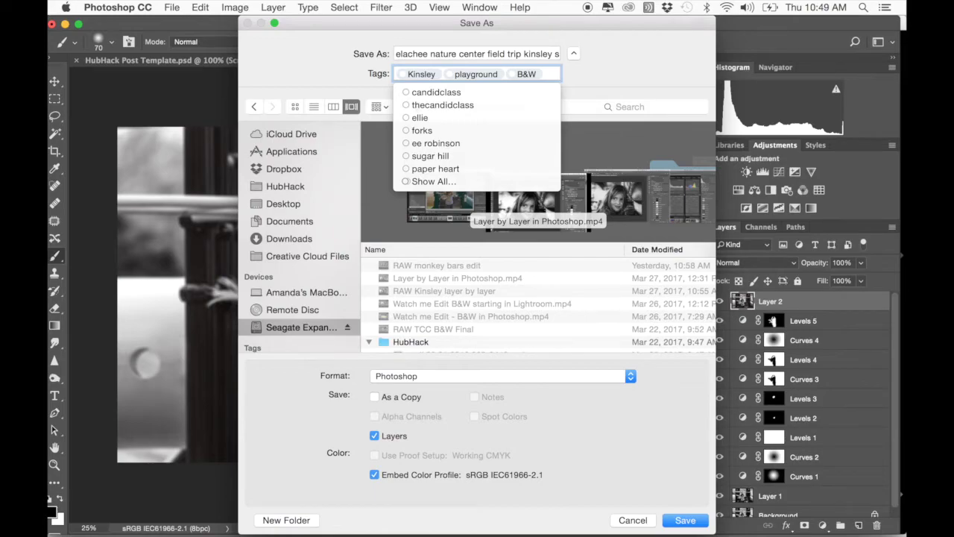
left_click(601, 76)
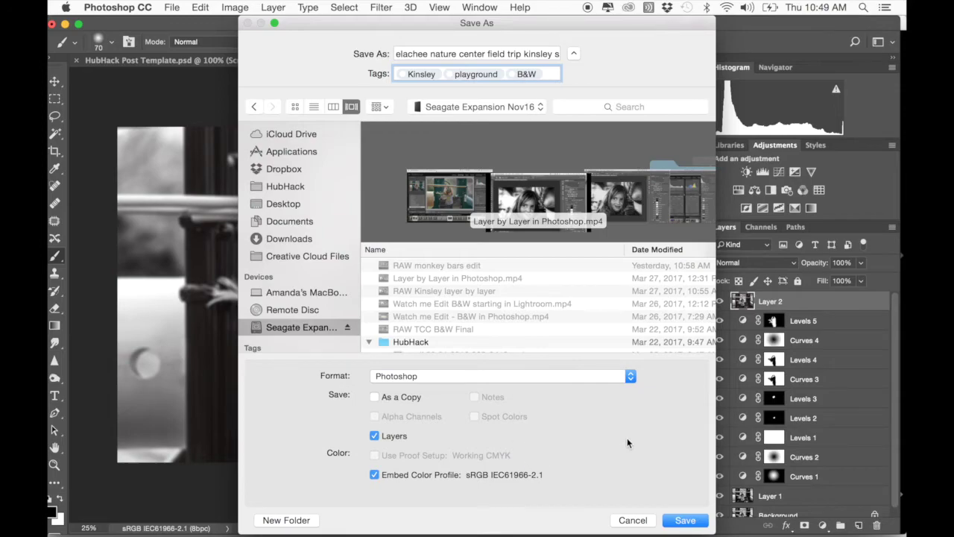
- Save the layered photo in Photoshop format in the March 2017 folder inside PSD's
scroll(455, 307, "down", 5)
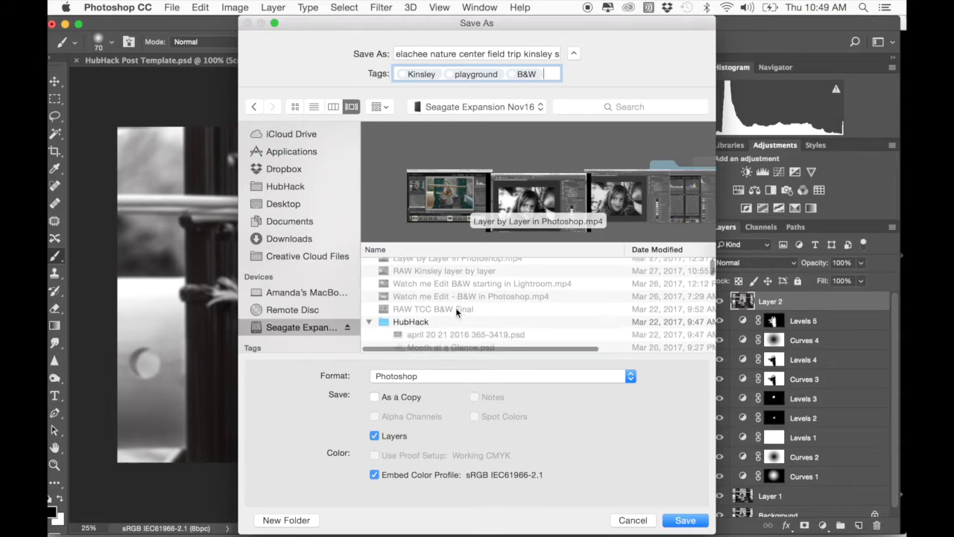
scroll(456, 308, "down", 10)
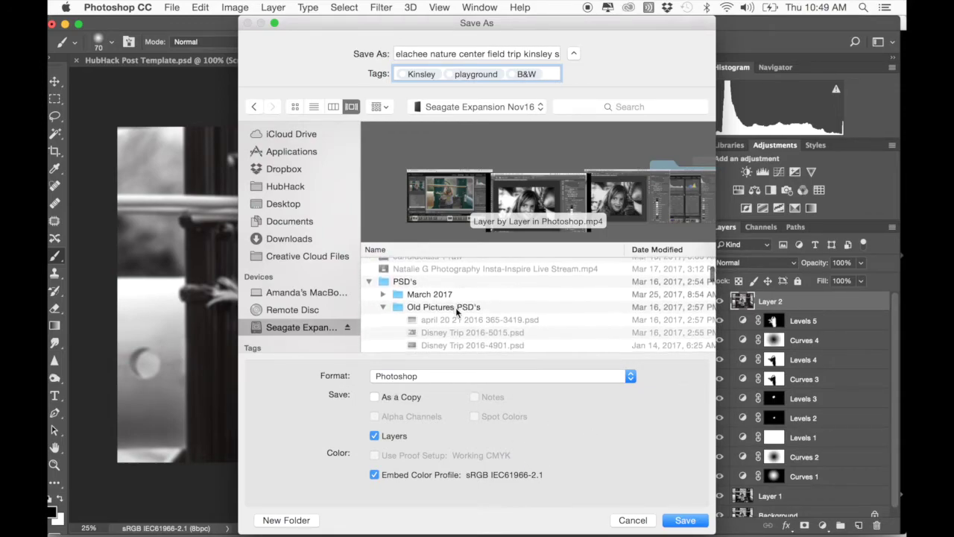
scroll(431, 298, "up", 2)
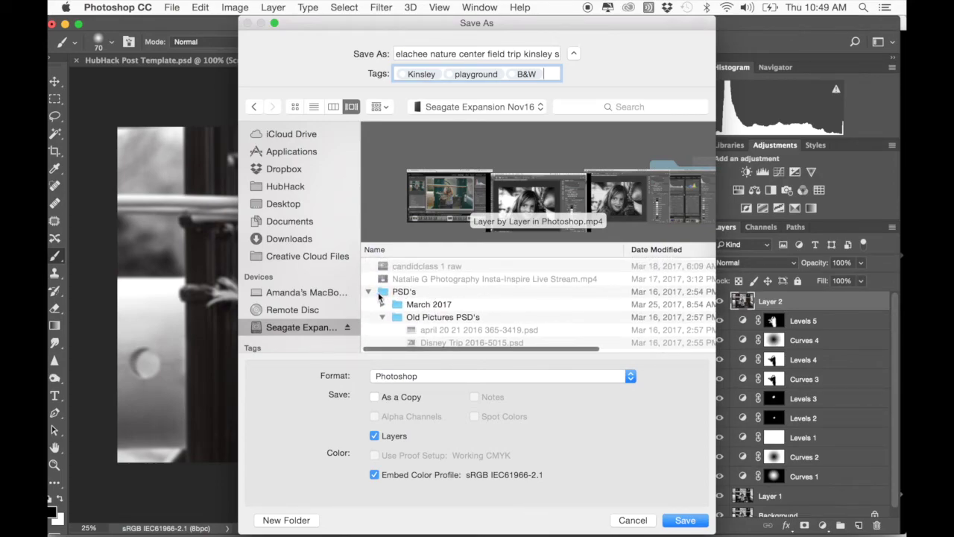
left_click(423, 305)
double_click(422, 304)
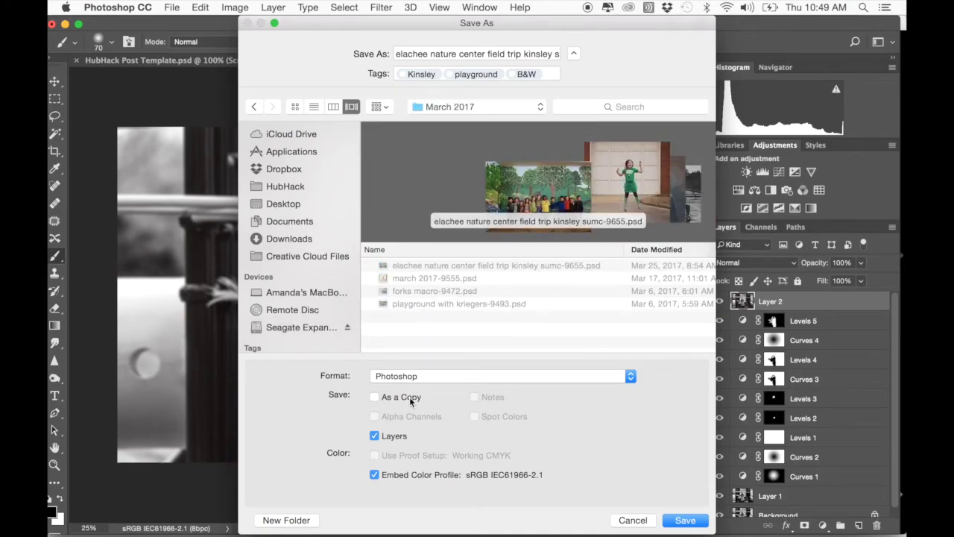
left_click(686, 522)
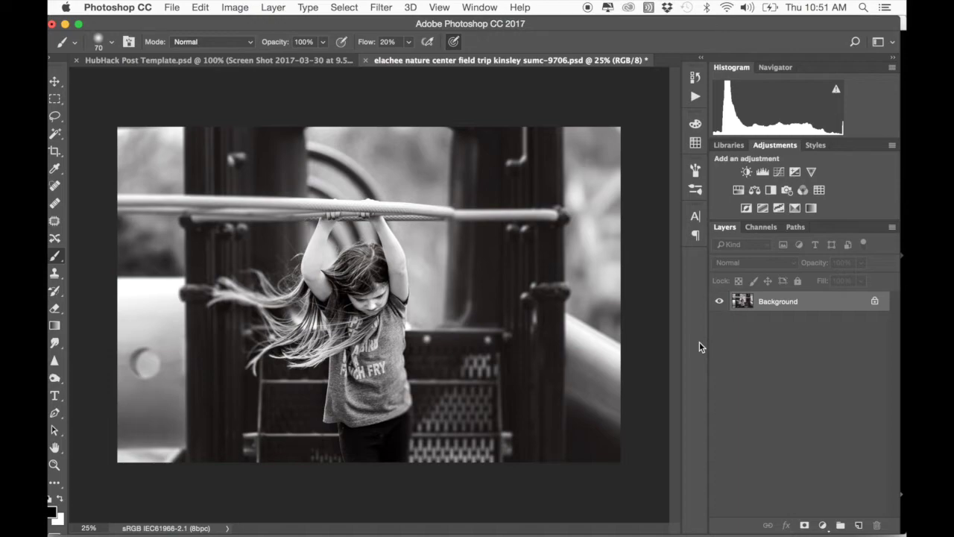
- Undo the Flatten Image operation and check the document's history list
key("super+z")
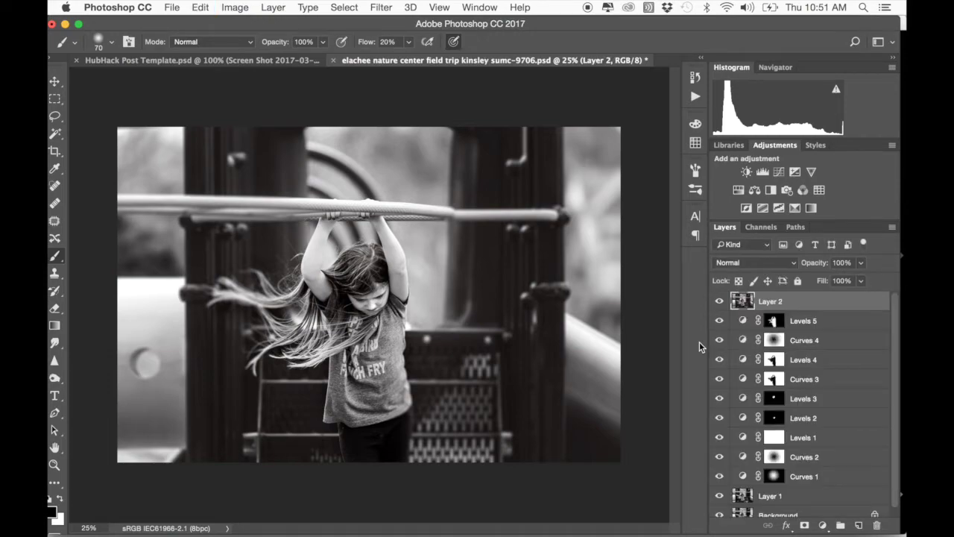
left_click(695, 78)
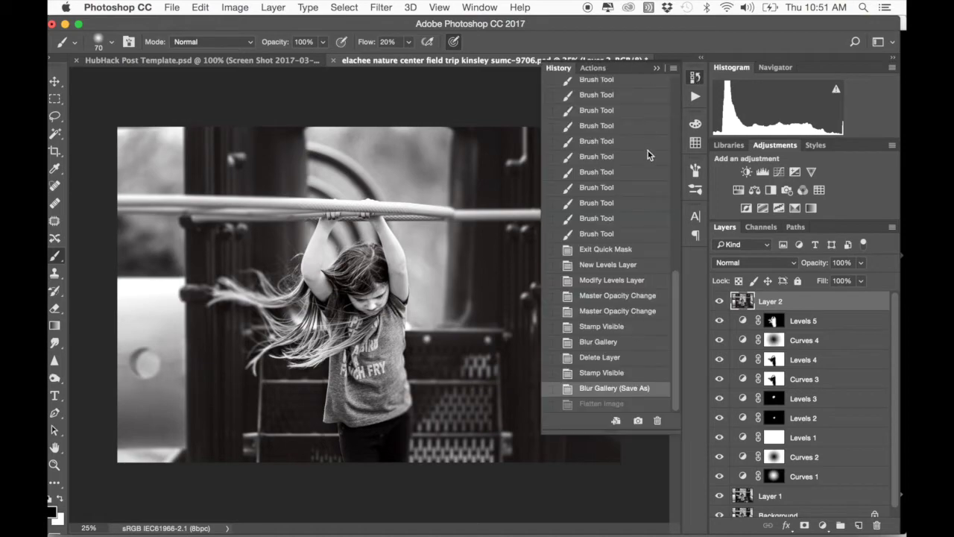
left_click(657, 69)
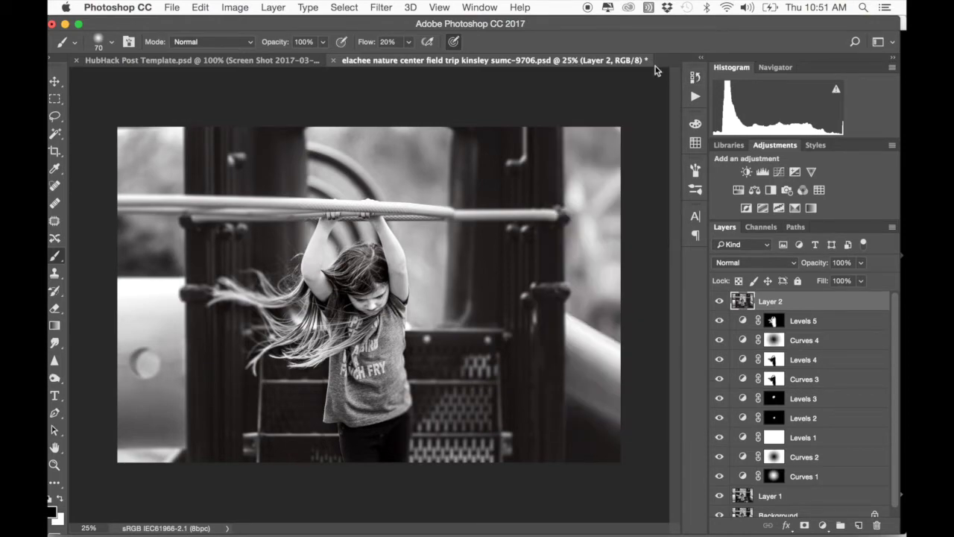
- Search the help for "short" and open the keyboard shortcut settings
left_click(519, 7)
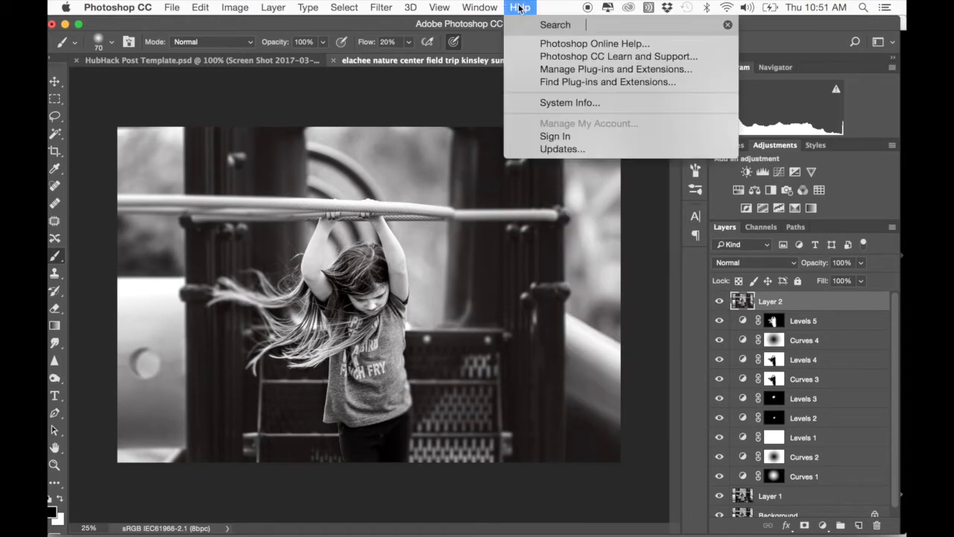
type("short")
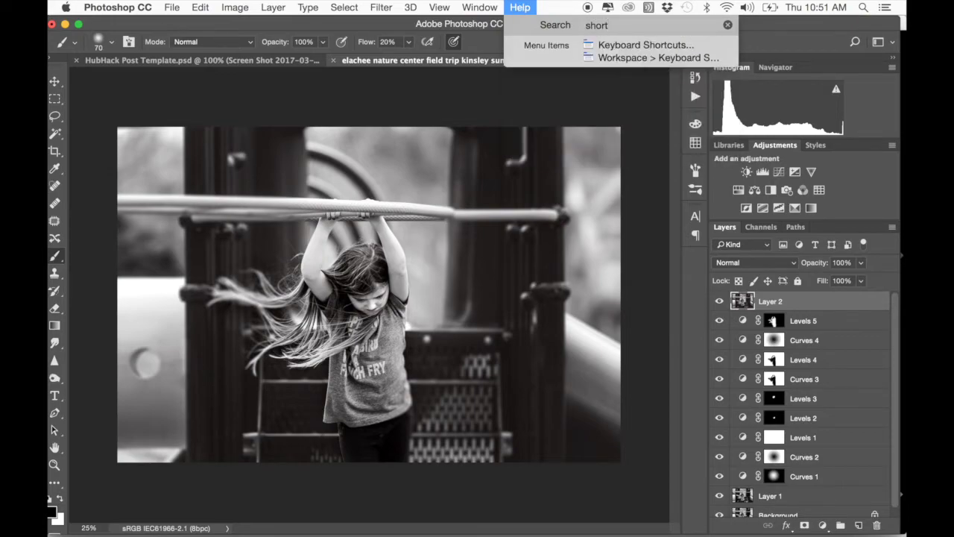
mouse_move(626, 45)
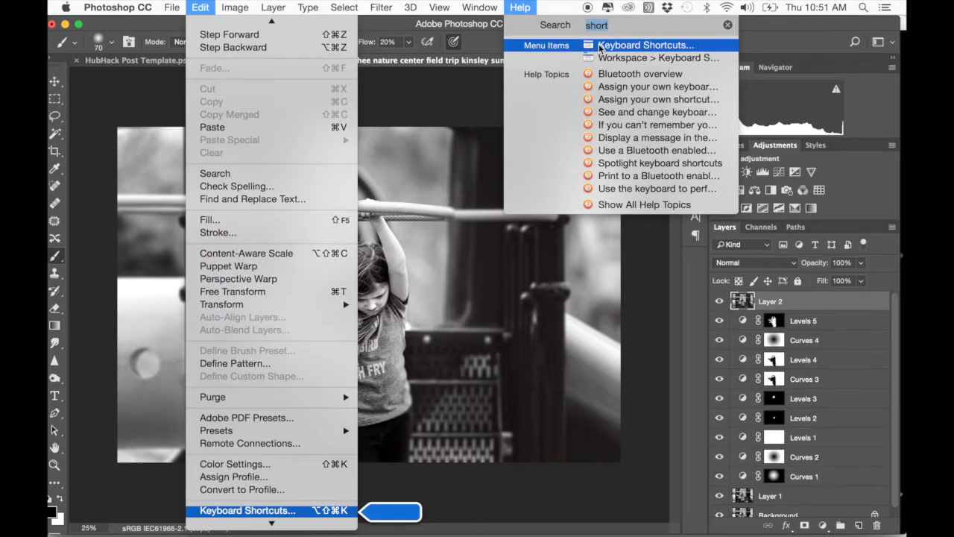
left_click(270, 513)
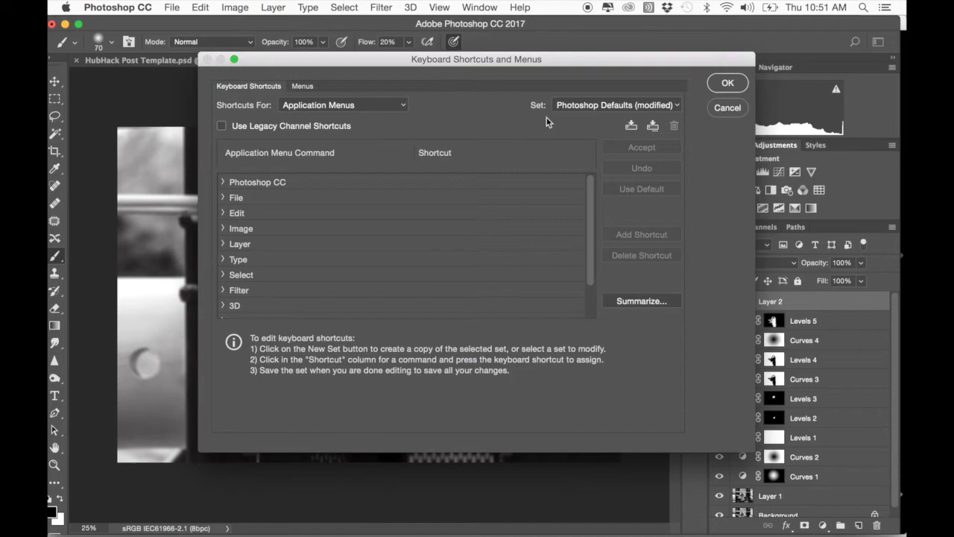
- Examine the keyboard shortcuts assigned to the File commands, including the save and export entries
left_click(223, 183)
left_click(224, 183)
left_click(222, 198)
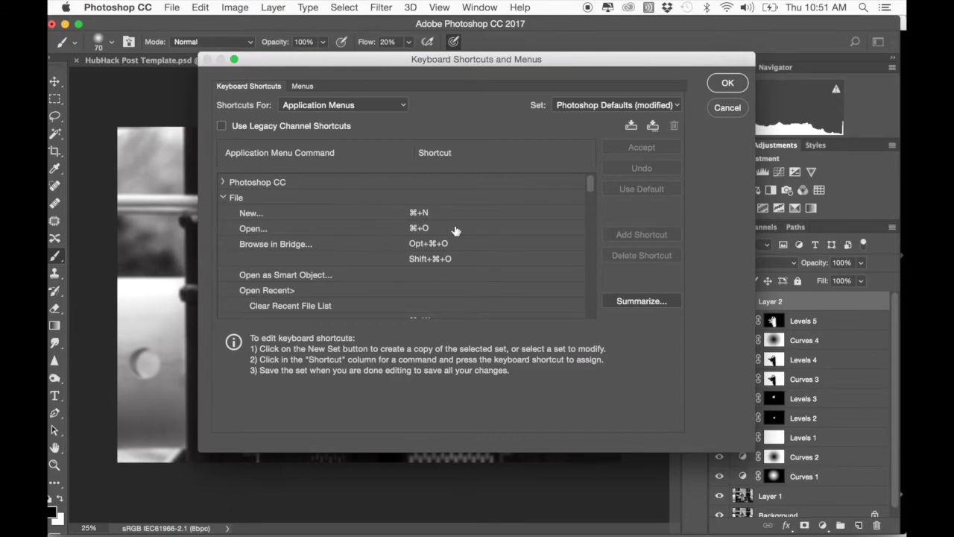
scroll(428, 231, "down", 5)
scroll(429, 231, "down", 4)
scroll(429, 231, "up", 3)
scroll(429, 231, "down", 2)
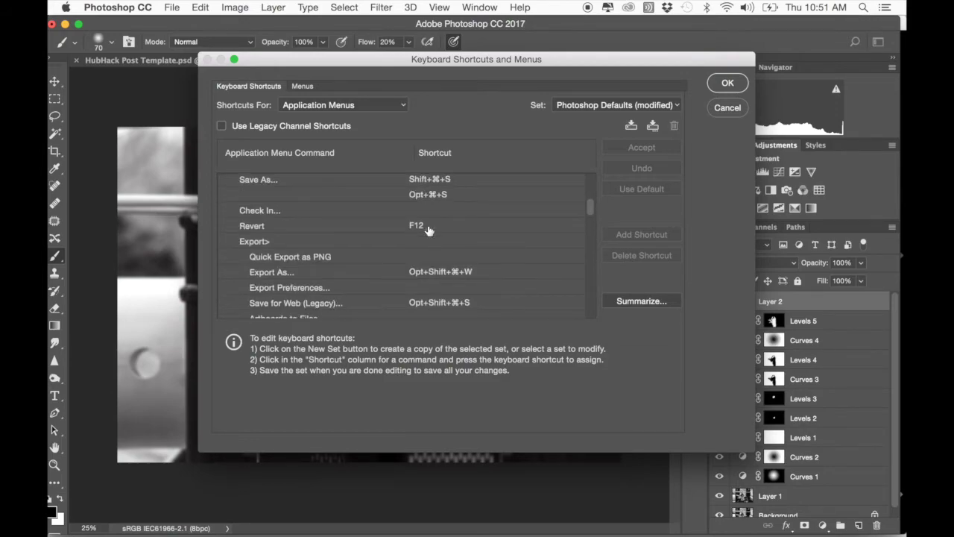
scroll(396, 262, "up", 5)
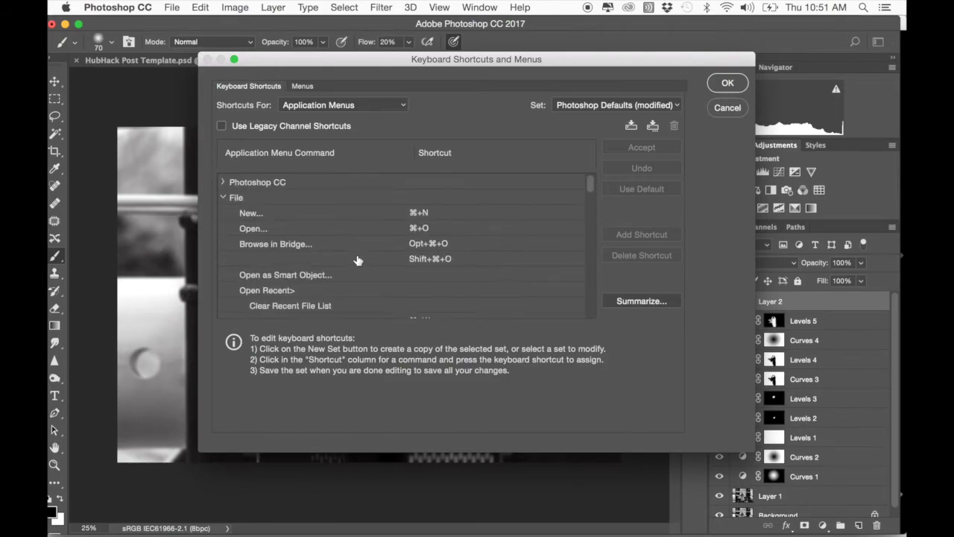
left_click(223, 197)
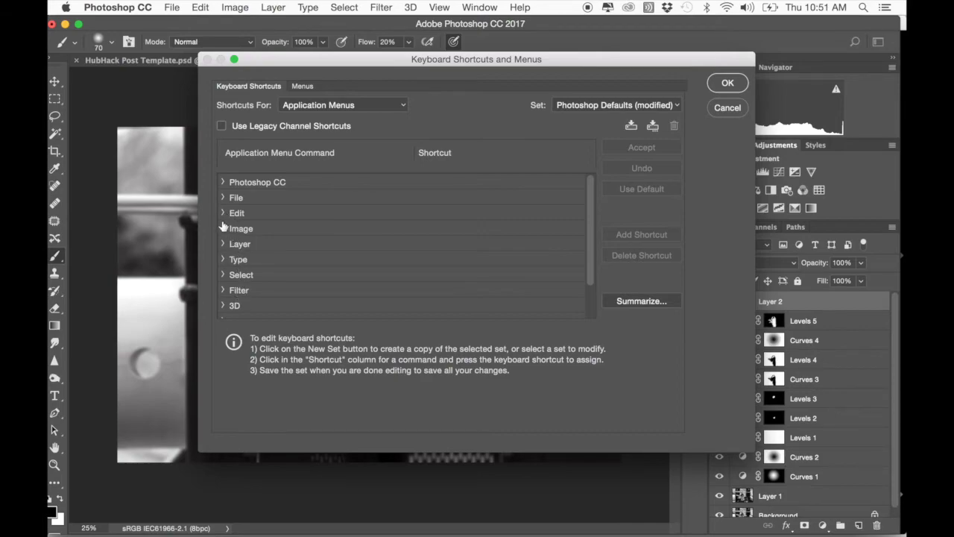
- Examine the keyboard shortcuts assigned to the Edit commands, such as Undo/Redo and Step Backward
left_click(222, 214)
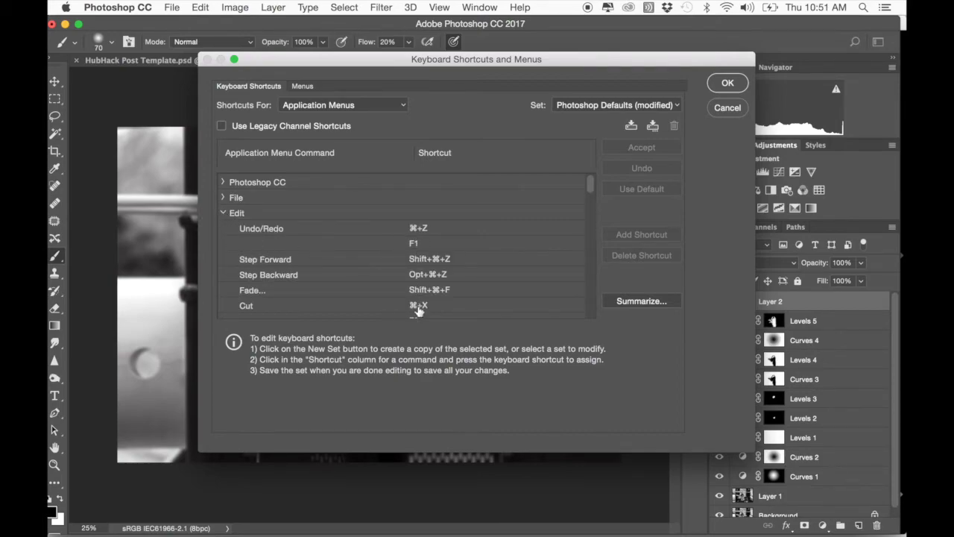
scroll(309, 265, "down", 2)
scroll(308, 264, "up", 3)
left_click(223, 213)
scroll(366, 266, "down", 1)
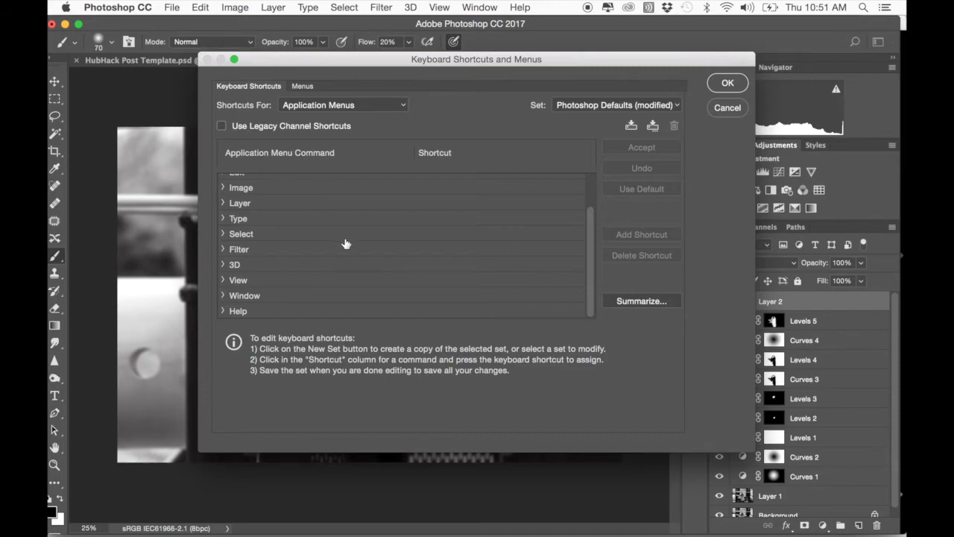
- Find the Flatten Image shortcut among the Layer commands, open its entry for editing, and close the shortcut settings
left_click(224, 207)
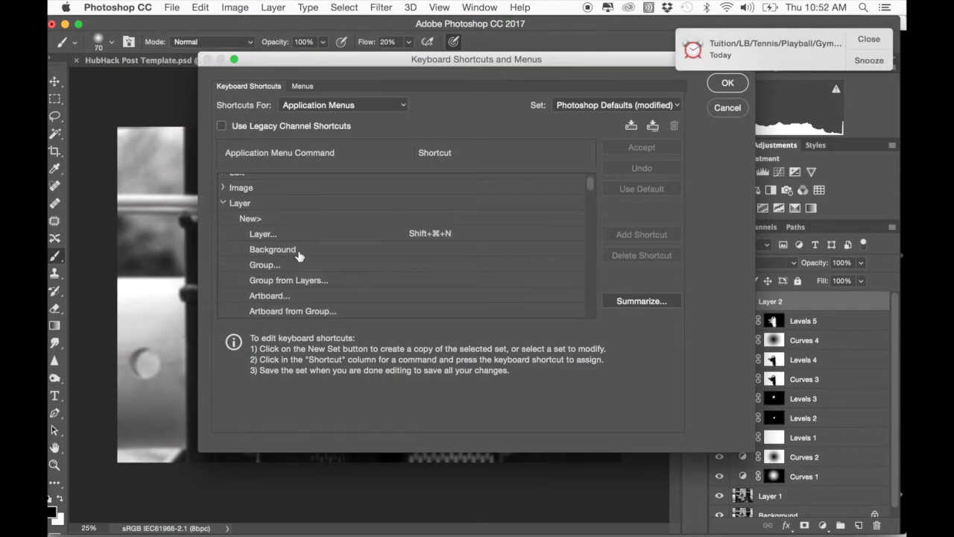
scroll(299, 252, "down", 3)
scroll(298, 255, "down", 9)
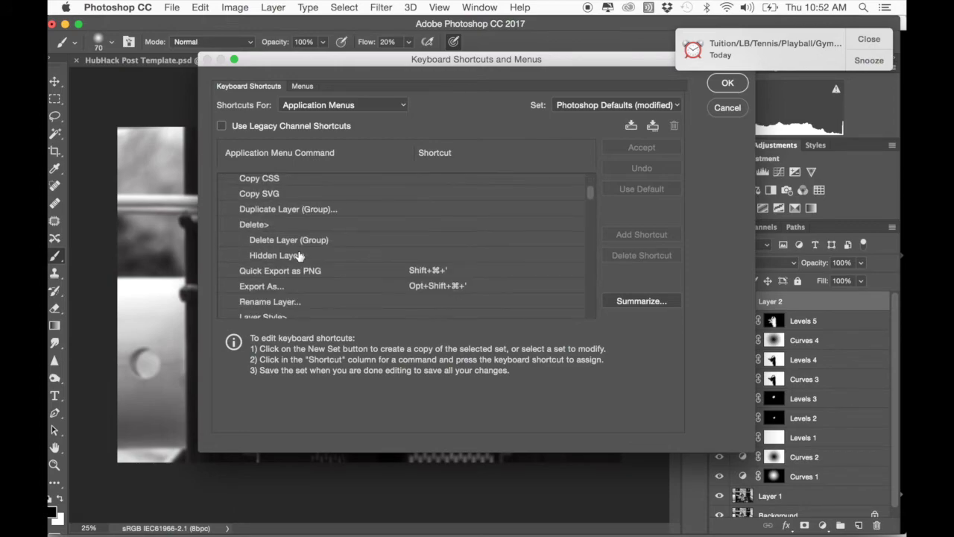
scroll(298, 255, "down", 18)
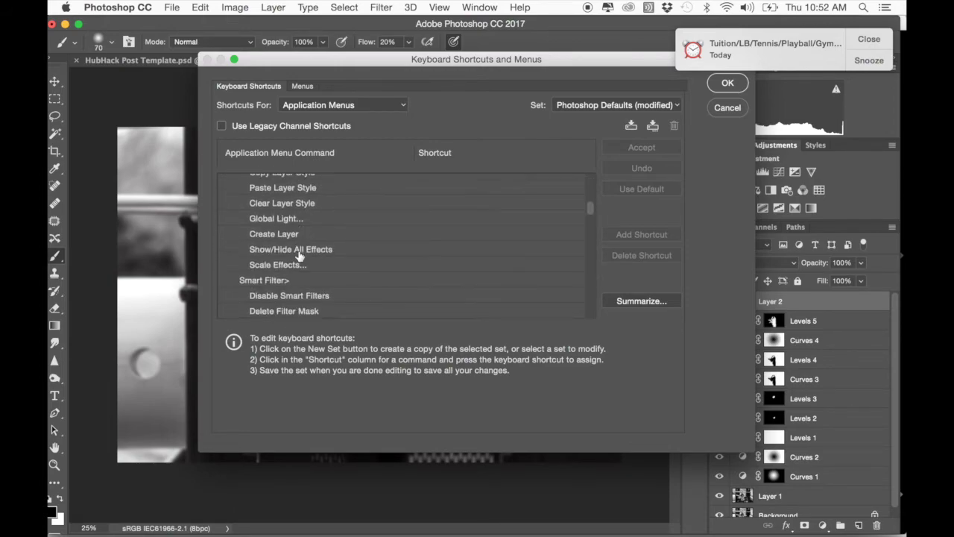
scroll(299, 255, "down", 20)
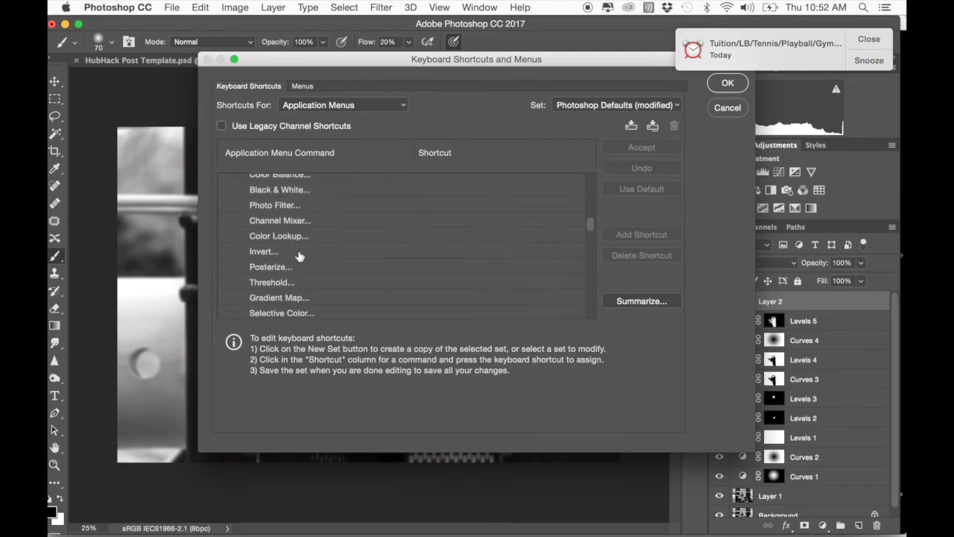
scroll(298, 255, "down", 20)
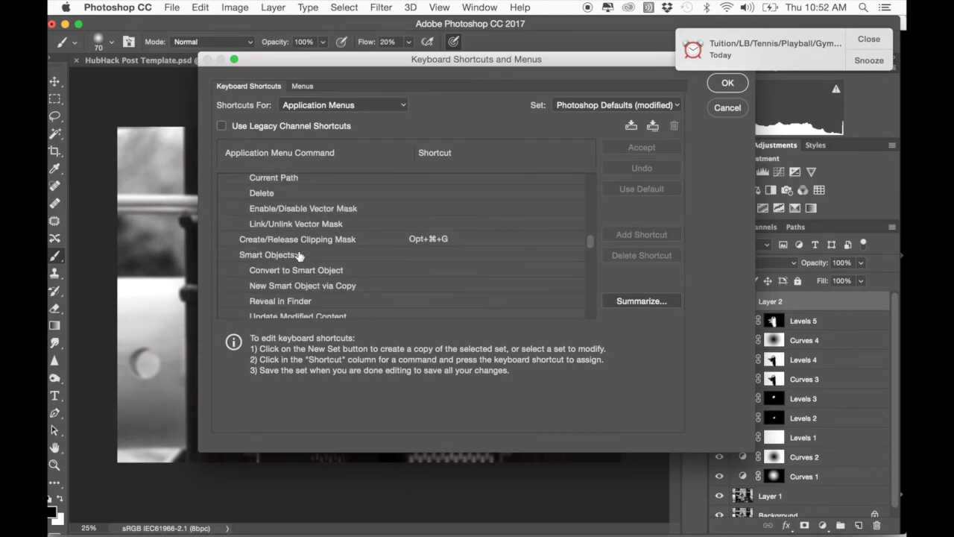
scroll(298, 256, "down", 10)
scroll(299, 257, "down", 20)
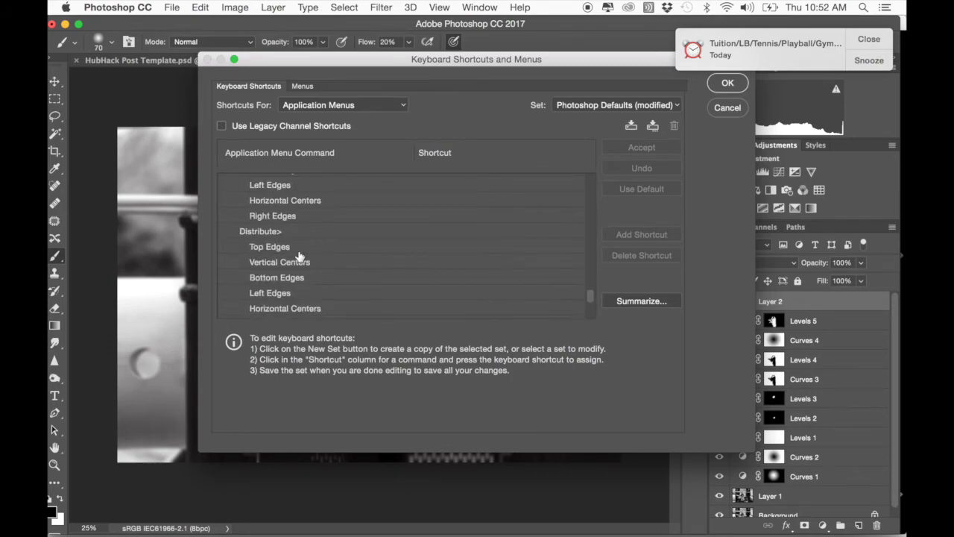
scroll(298, 257, "up", 6)
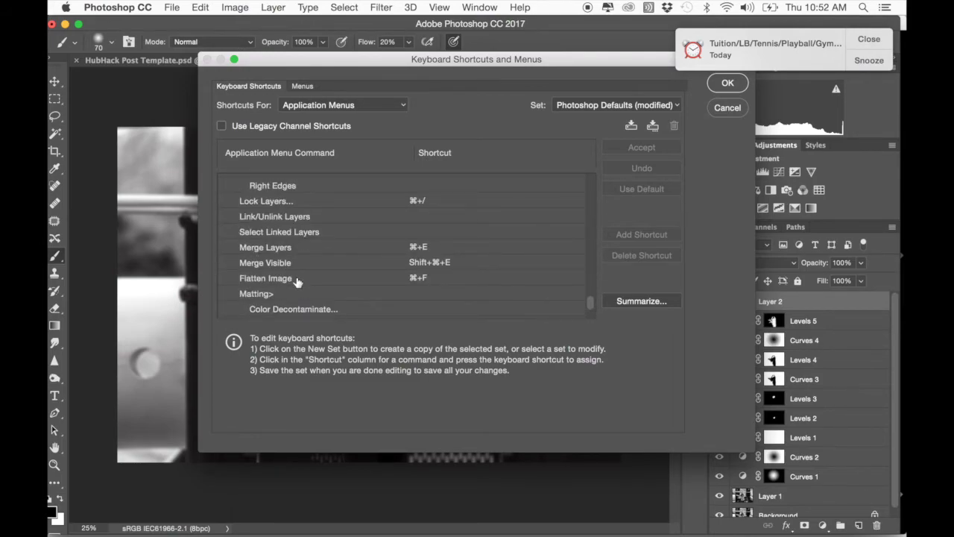
left_click(297, 279)
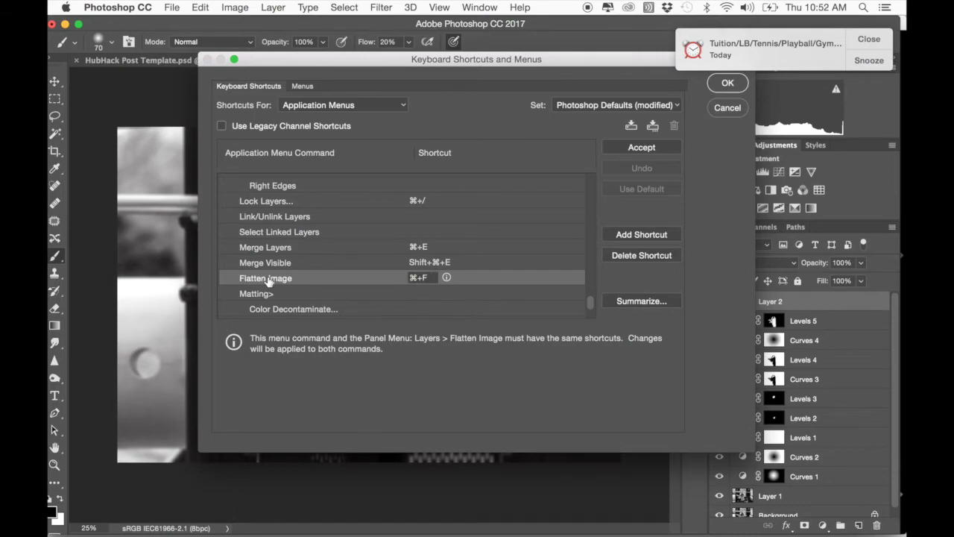
left_click(866, 60)
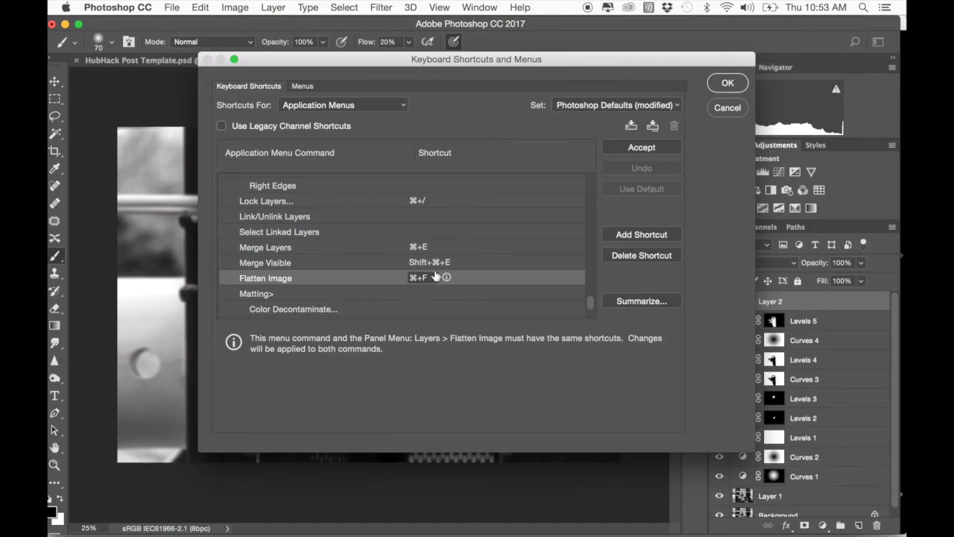
left_click(724, 84)
left_click(726, 83)
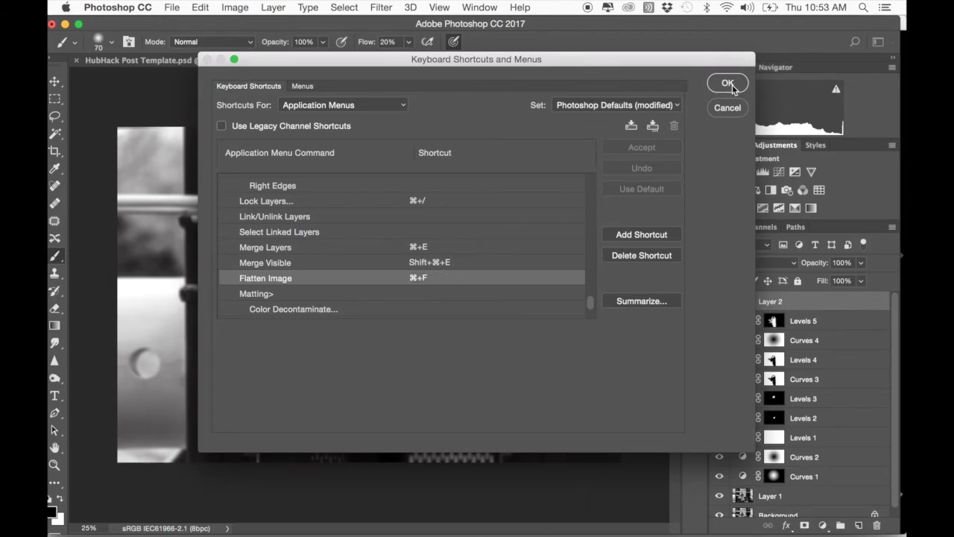
- Reopen the keyboard shortcut settings, look up Flatten Image under the Layer commands again, and close the dialog
left_click(198, 8)
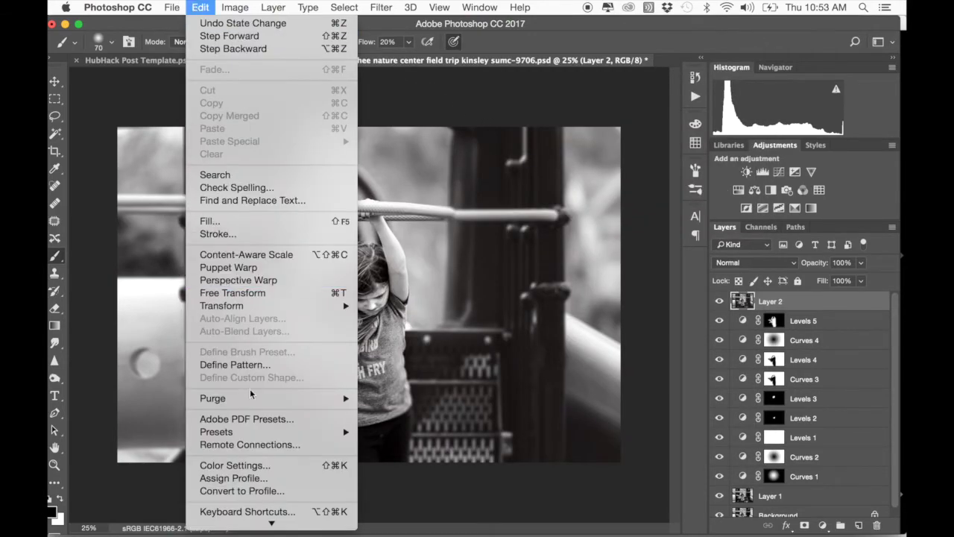
left_click(263, 511)
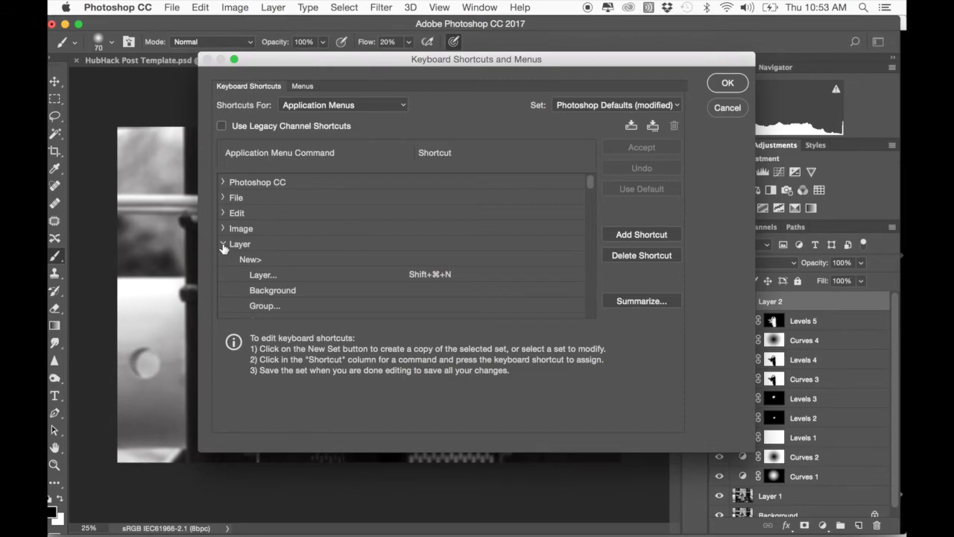
scroll(293, 269, "down", 20)
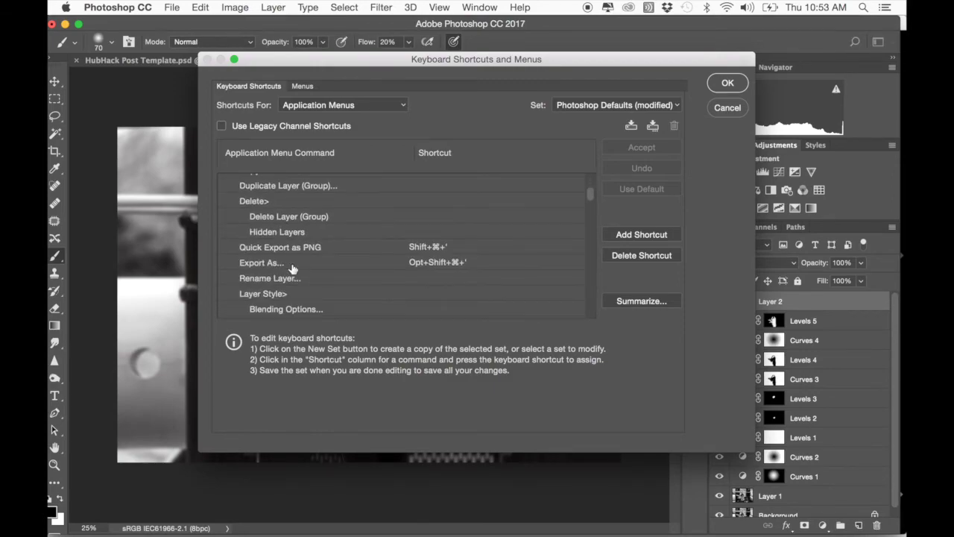
scroll(293, 269, "down", 20)
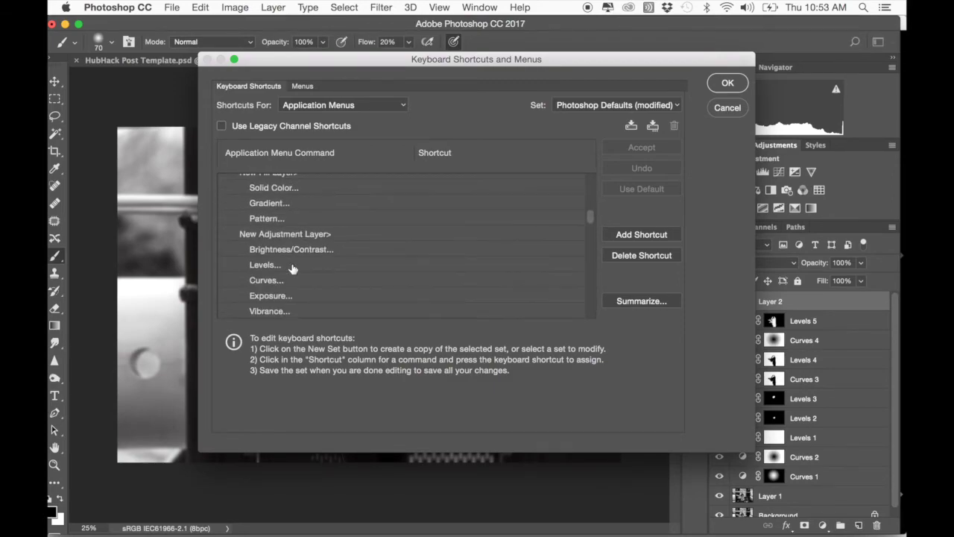
scroll(292, 269, "down", 20)
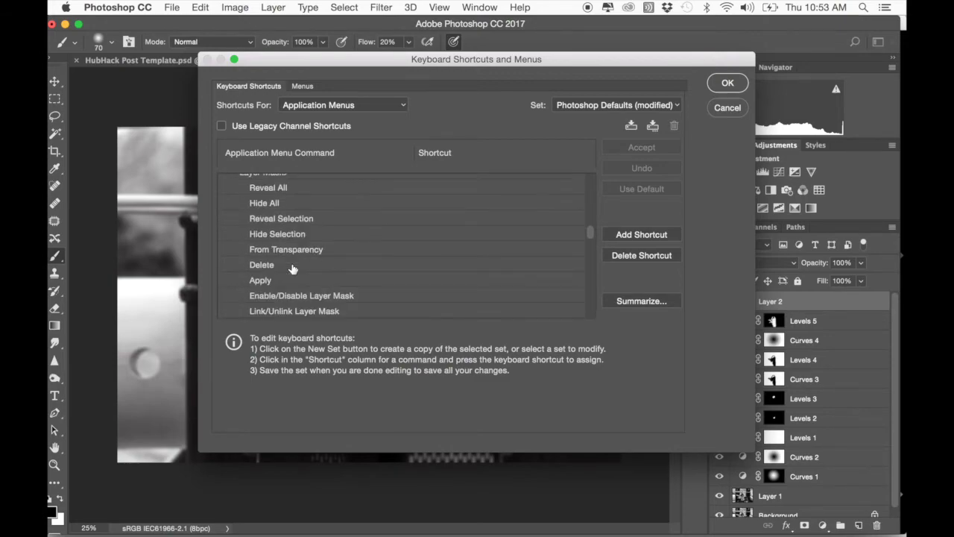
scroll(292, 269, "down", 20)
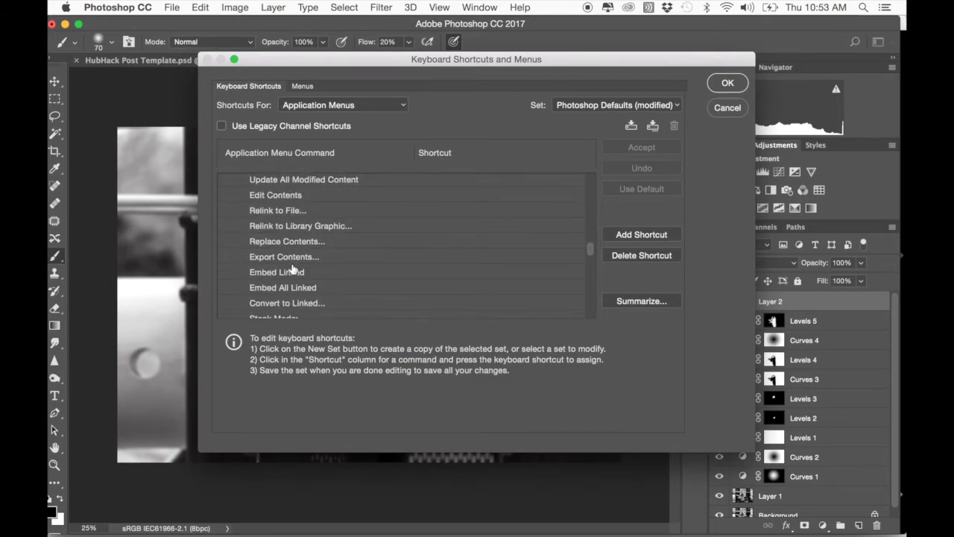
scroll(292, 269, "down", 20)
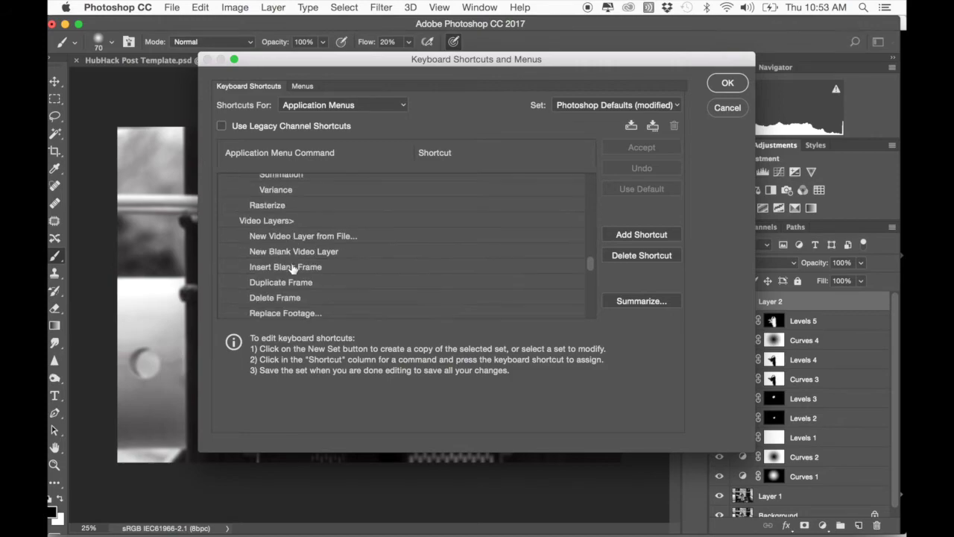
scroll(293, 269, "down", 20)
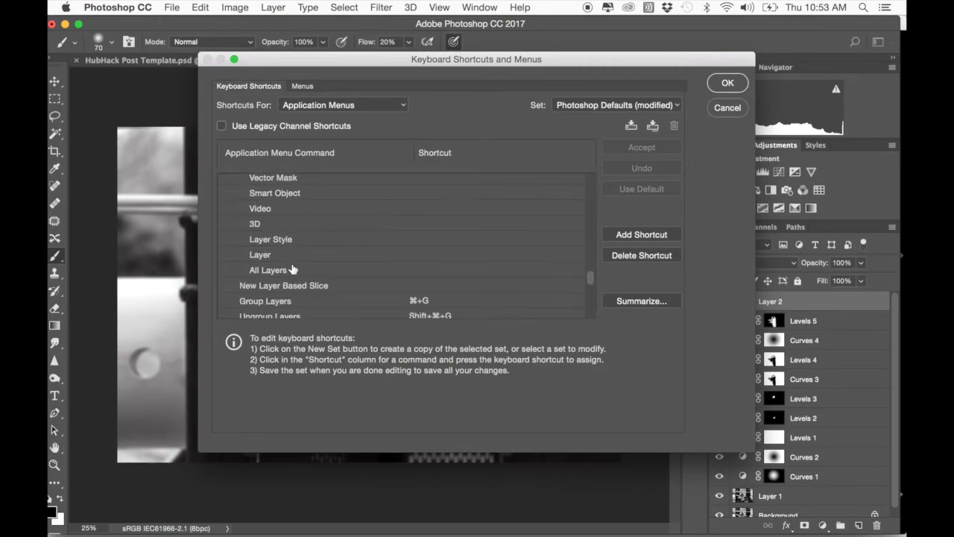
scroll(292, 269, "down", 15)
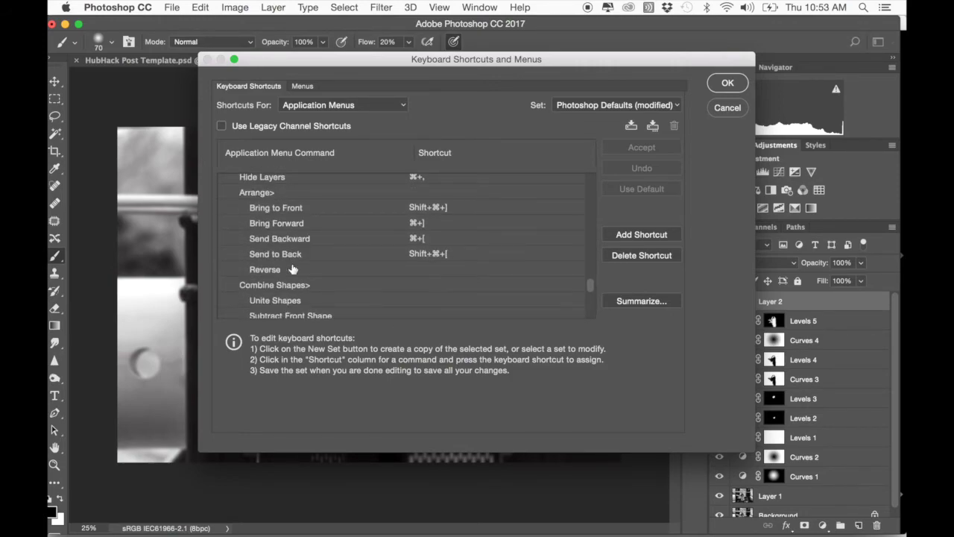
scroll(292, 269, "down", 7)
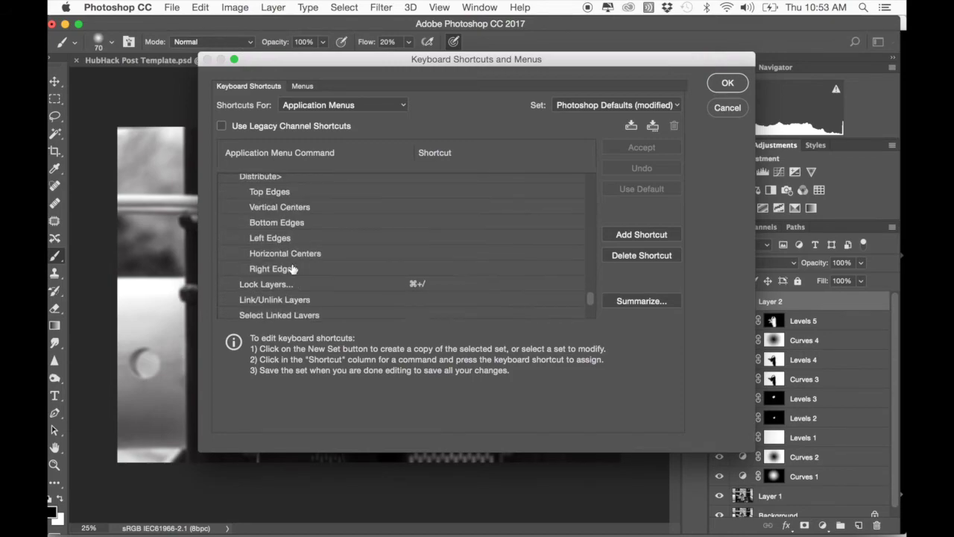
scroll(292, 269, "down", 2)
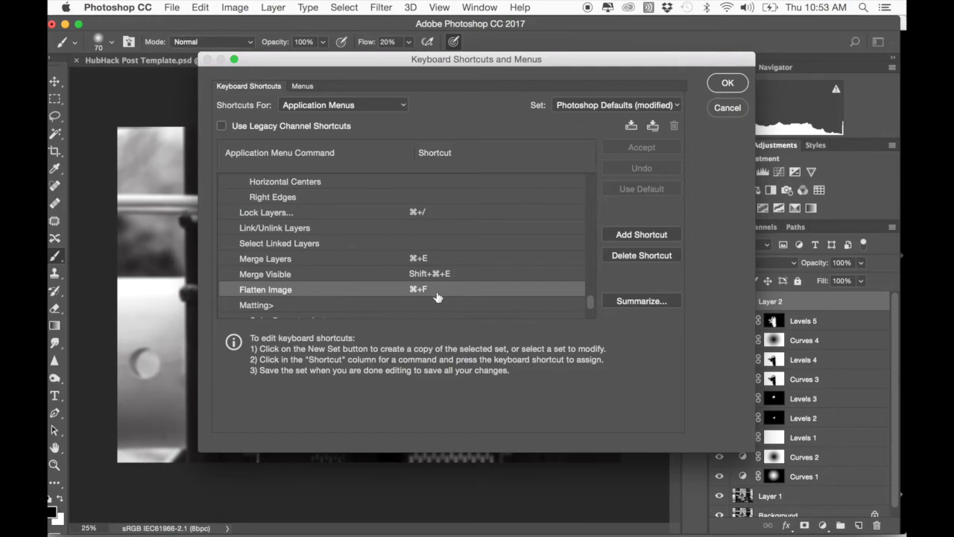
left_click(730, 84)
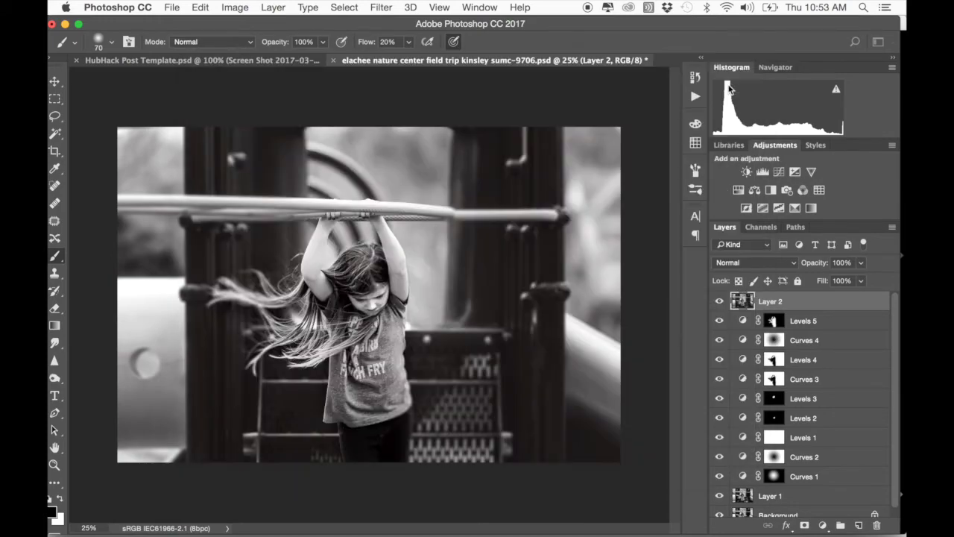
- Flatten the layered photo and resize the image to a width of 1080 pixels with proportions linked
key("super+f")
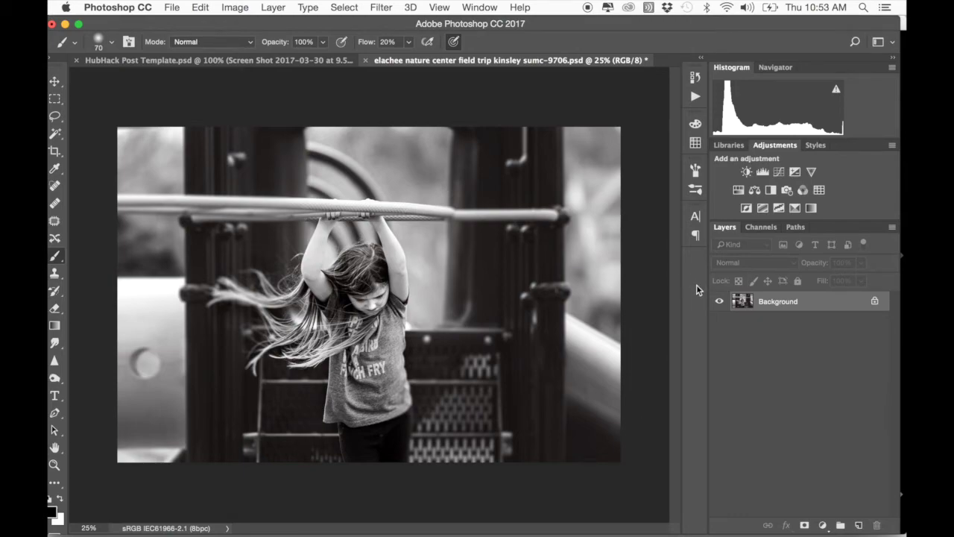
left_click(235, 7)
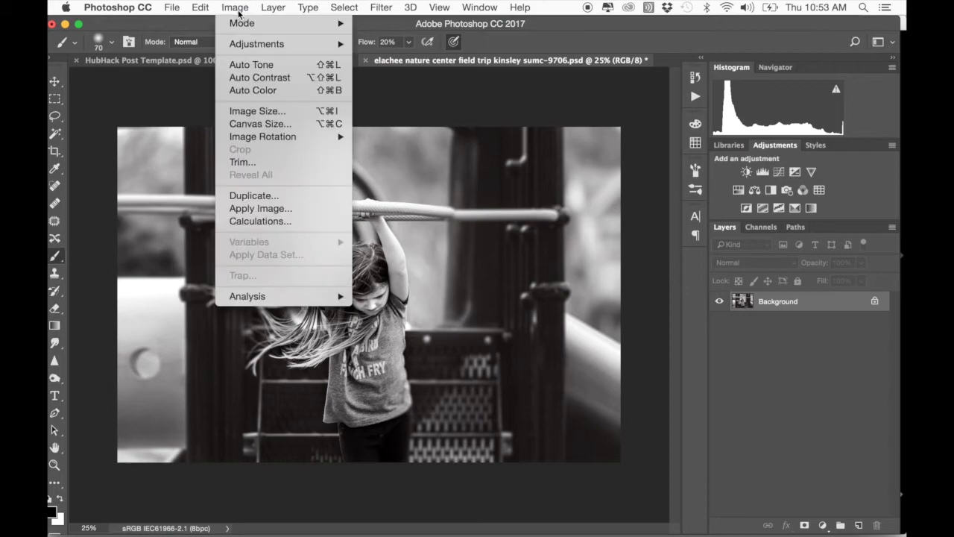
left_click(261, 113)
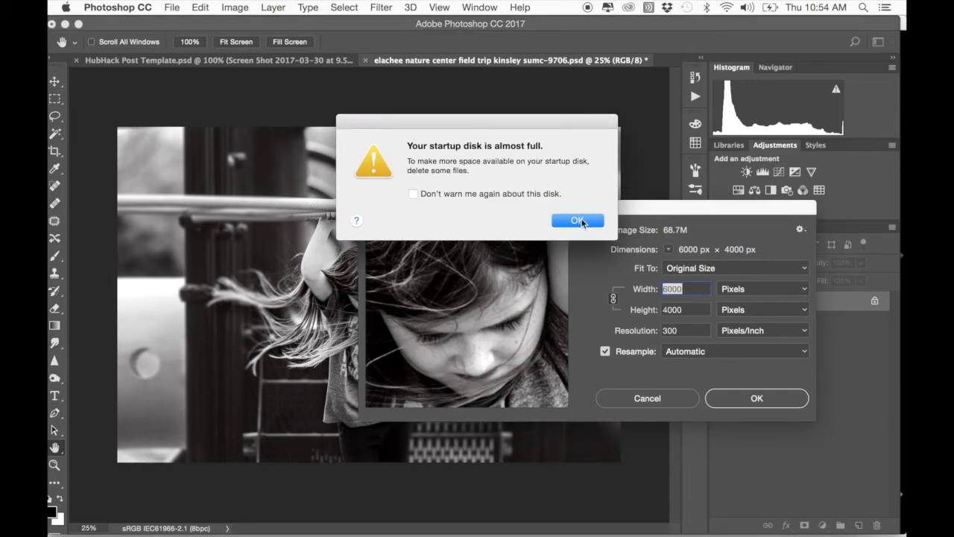
left_click(578, 221)
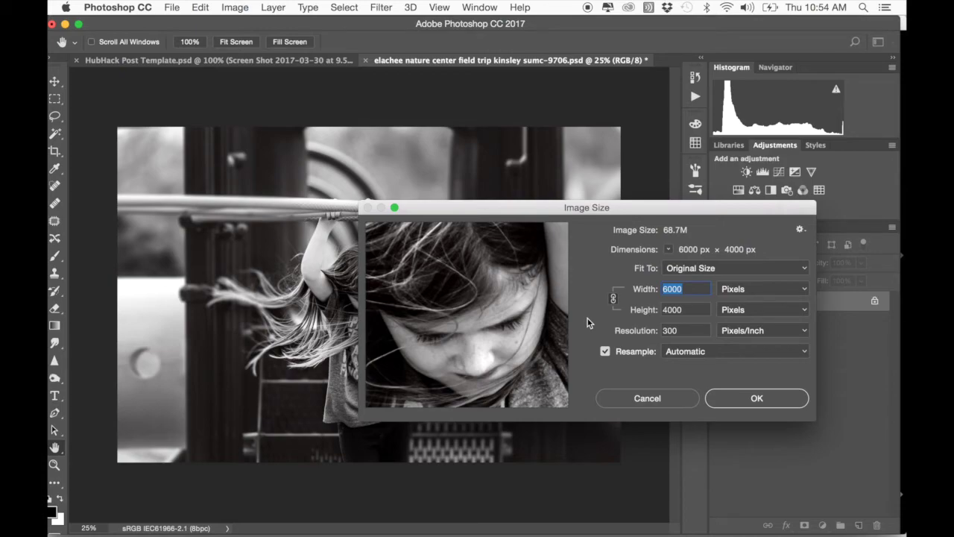
type("1080")
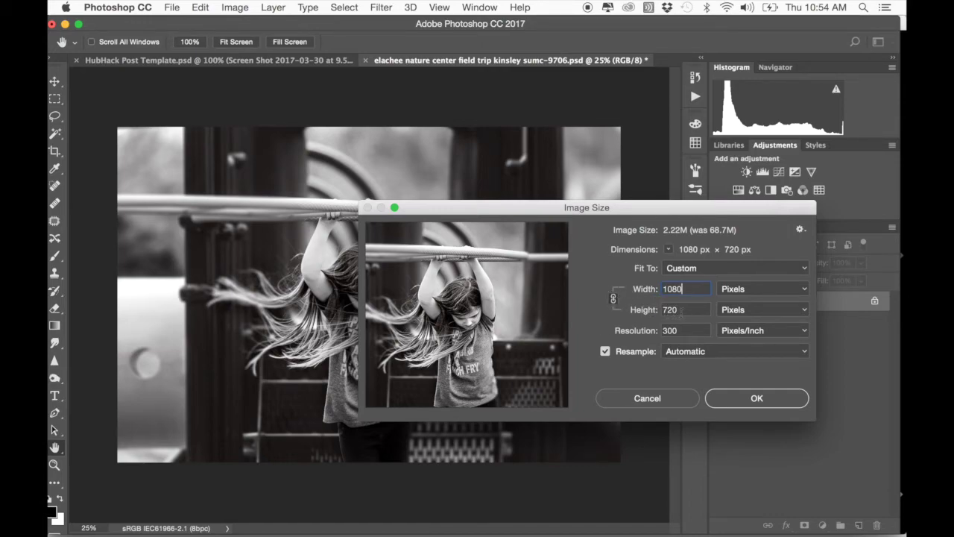
left_click(756, 399)
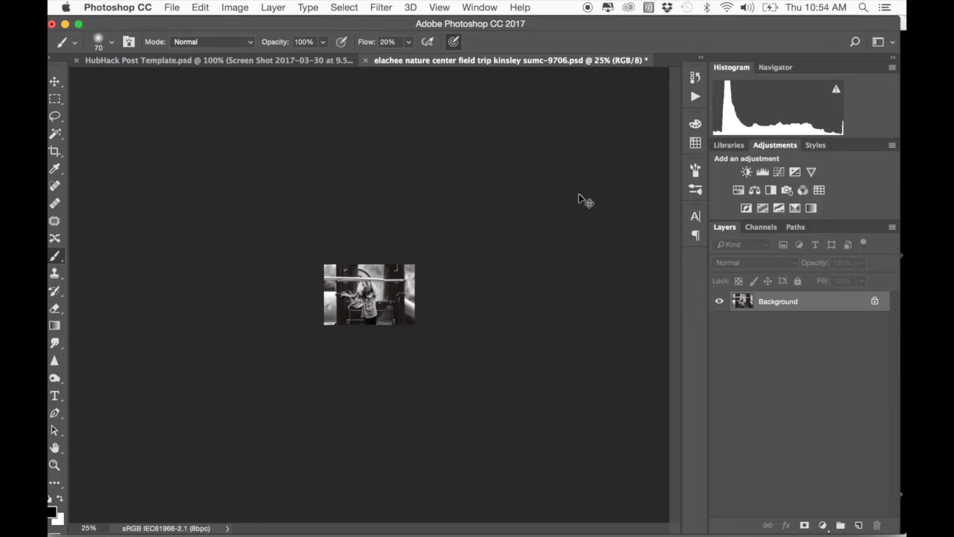
key("super+equal")
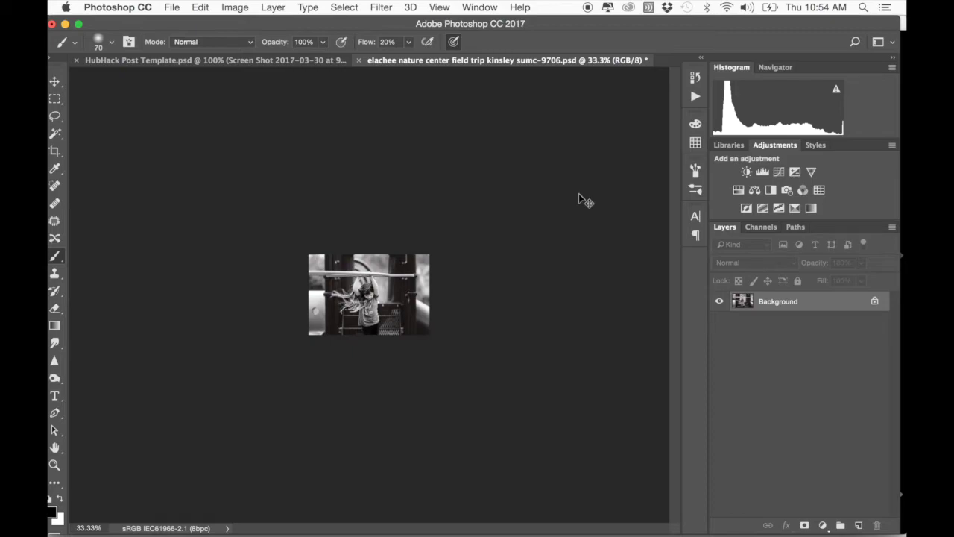
- Duplicate the Background layer of the resized photo to hold the sharpening
key("super+equal")
key("super+equal")
key("super+equal")
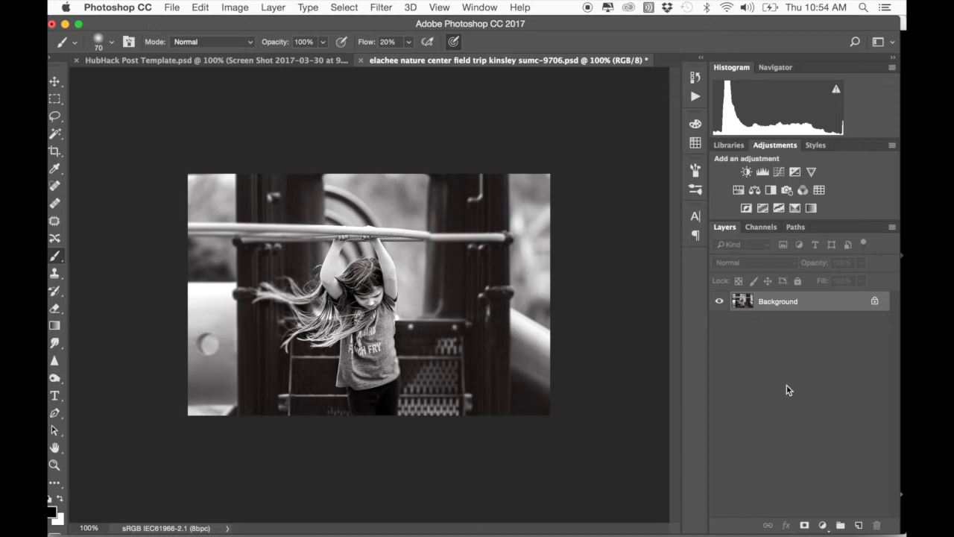
key("super+j")
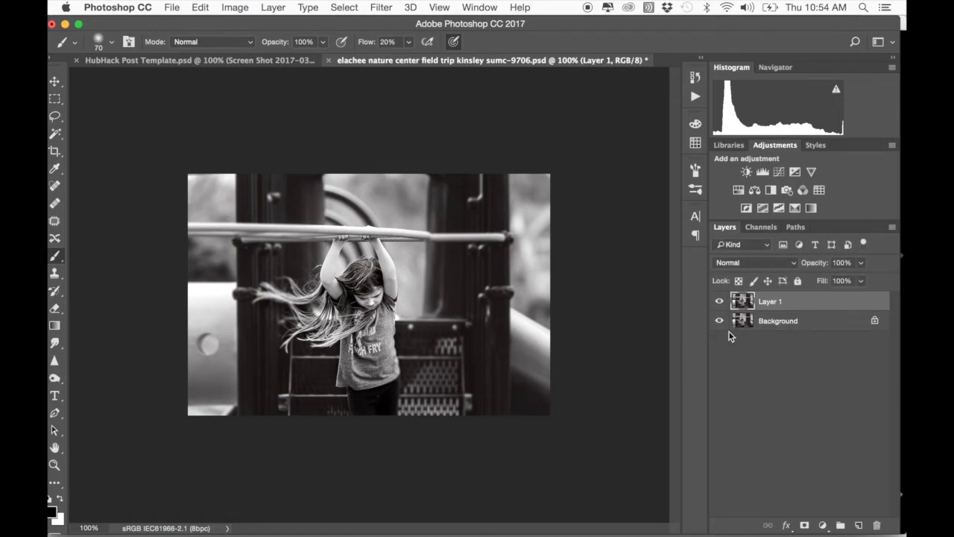
- Apply a High Pass filter with a 1.4-pixel radius to the duplicate layer and set its blend mode to Soft Light
left_click(377, 8)
mouse_move(412, 330)
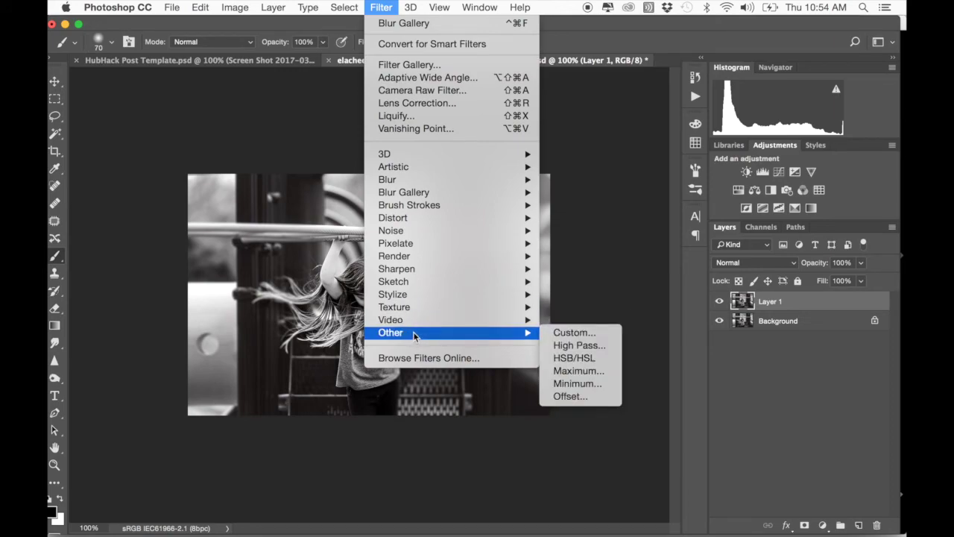
left_click(581, 345)
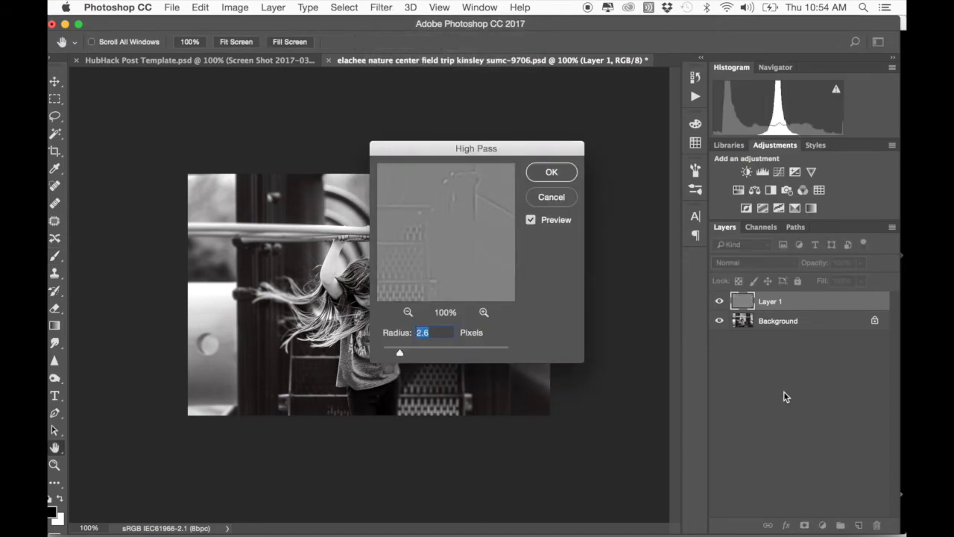
left_click_drag(493, 149, 626, 112)
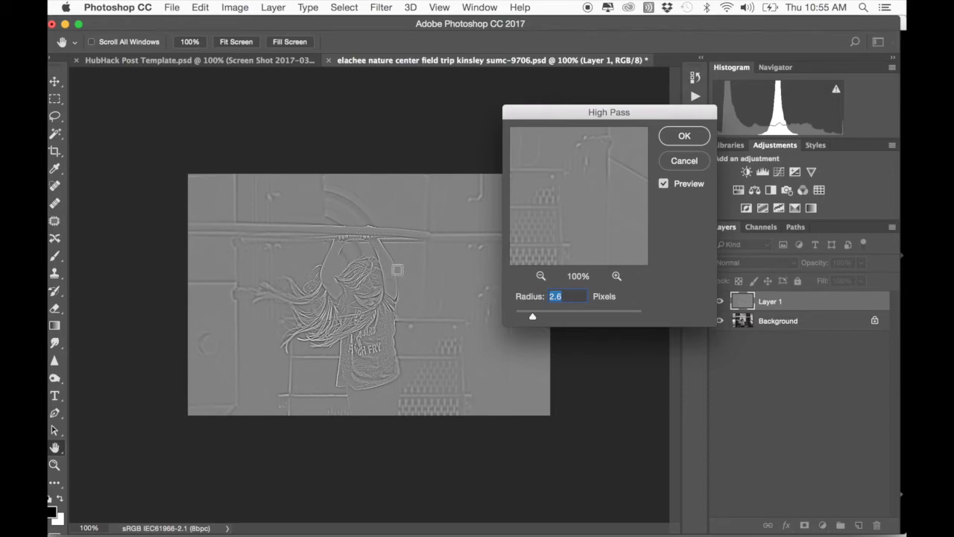
left_click(367, 285)
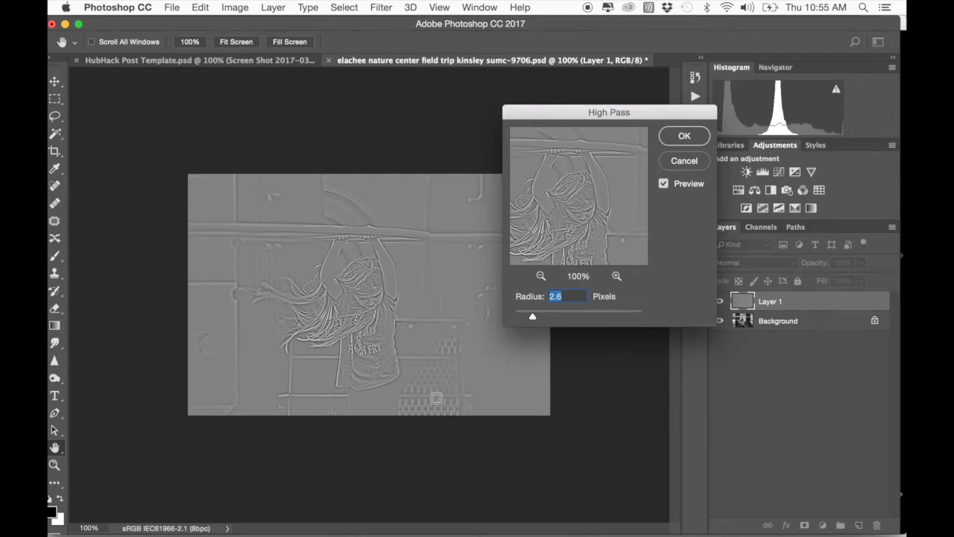
left_click_drag(533, 319, 525, 320)
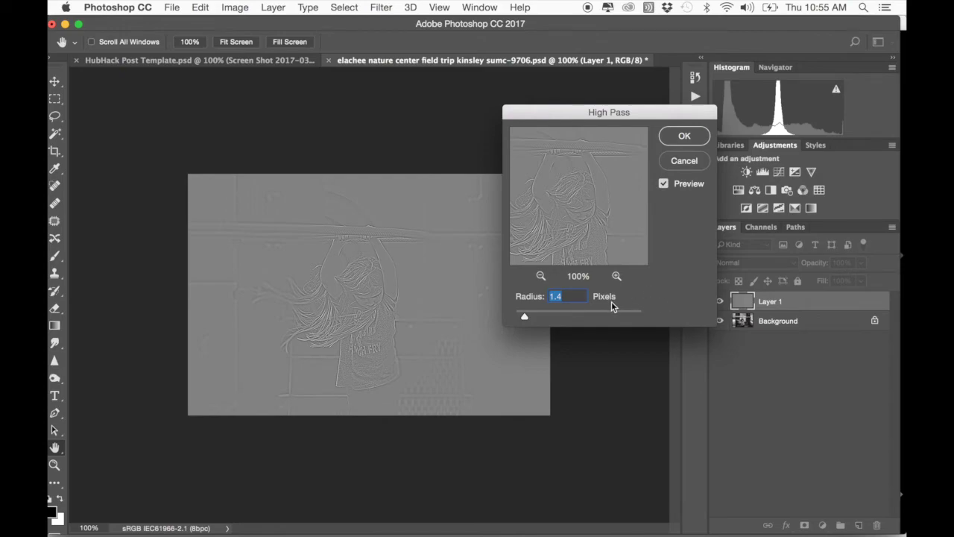
left_click(686, 136)
key("b")
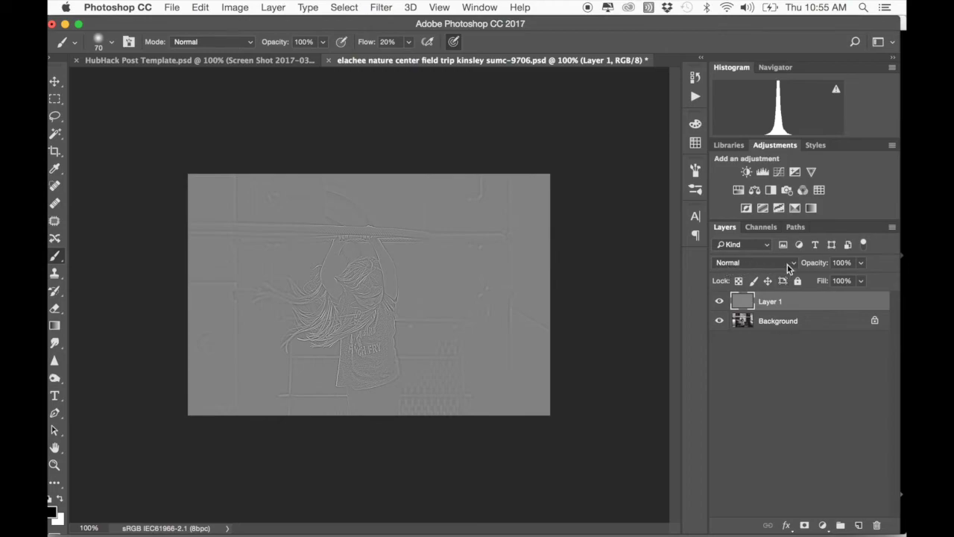
left_click(762, 267)
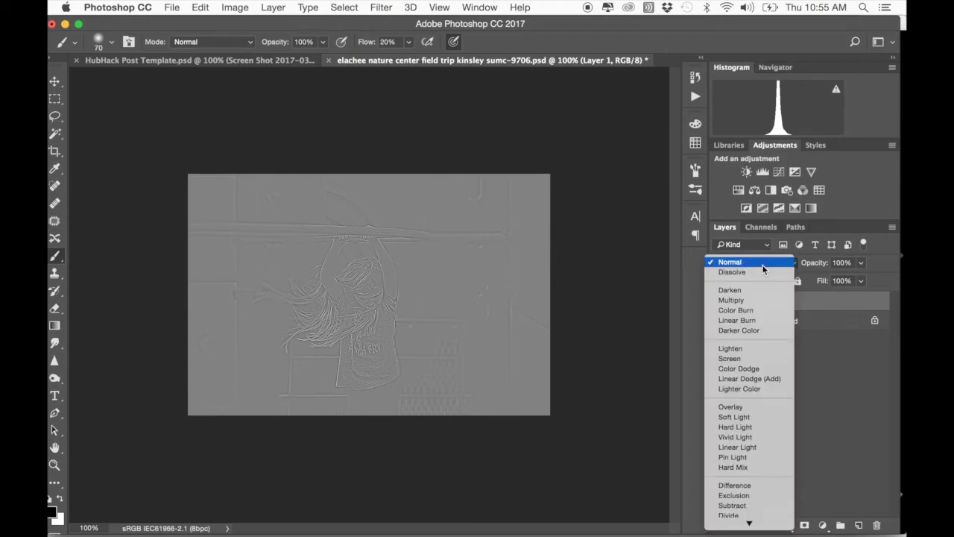
left_click(744, 418)
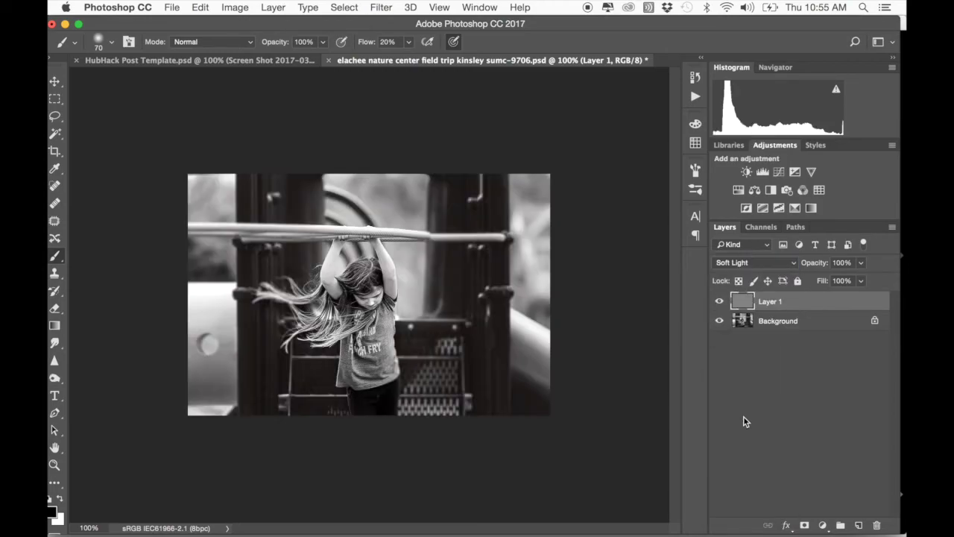
- Examine the girl's hair, face and shirt up close with the High Pass layer hidden and shown to judge the sharpening
key("z")
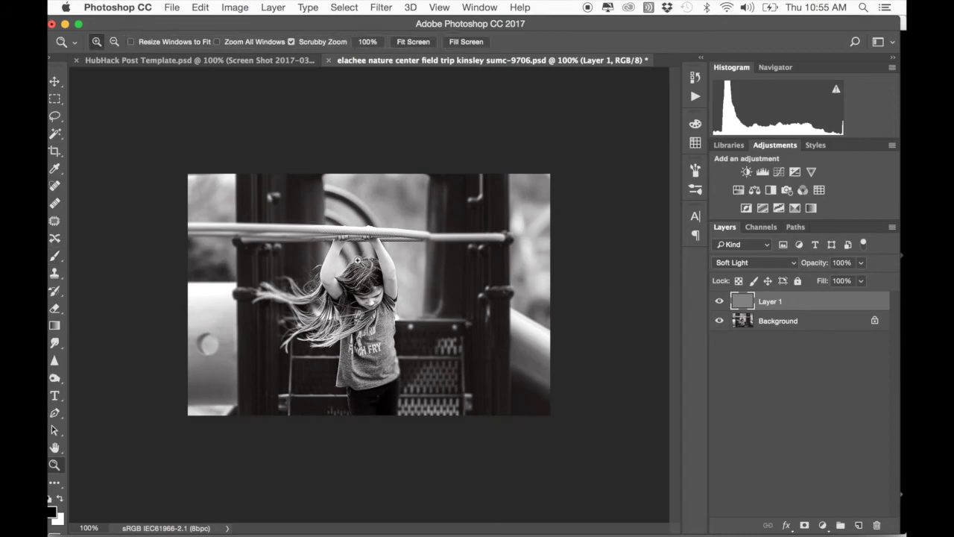
left_click(372, 285)
left_click(372, 284)
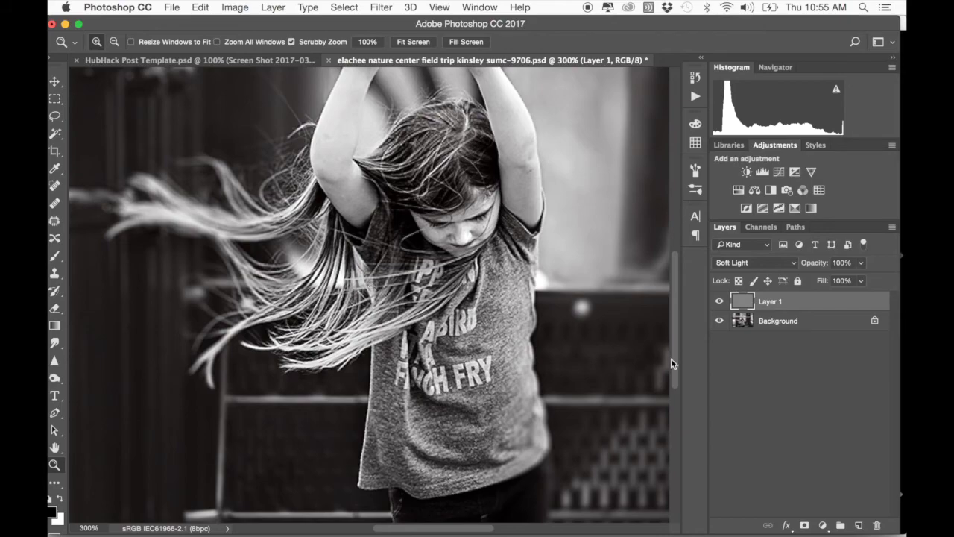
left_click(720, 302)
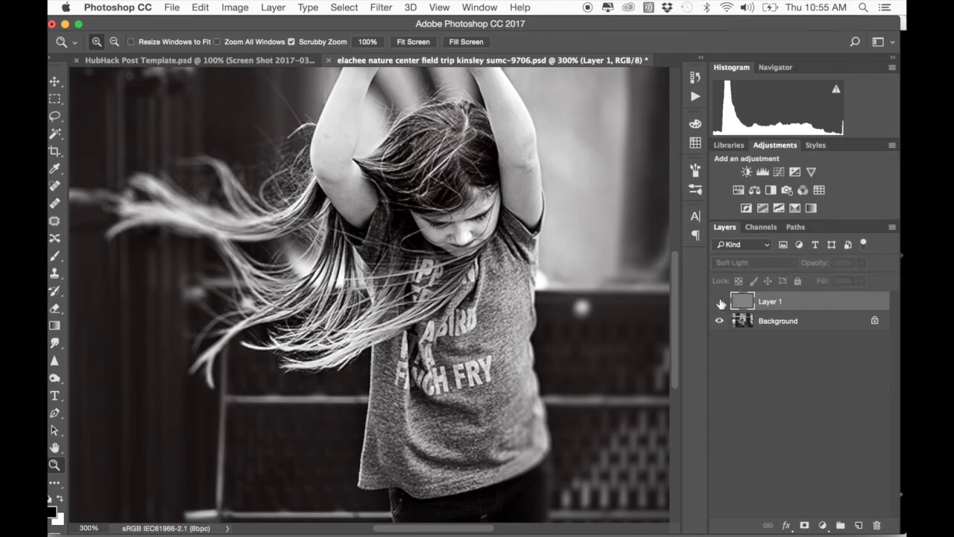
left_click(720, 302)
left_click(720, 302)
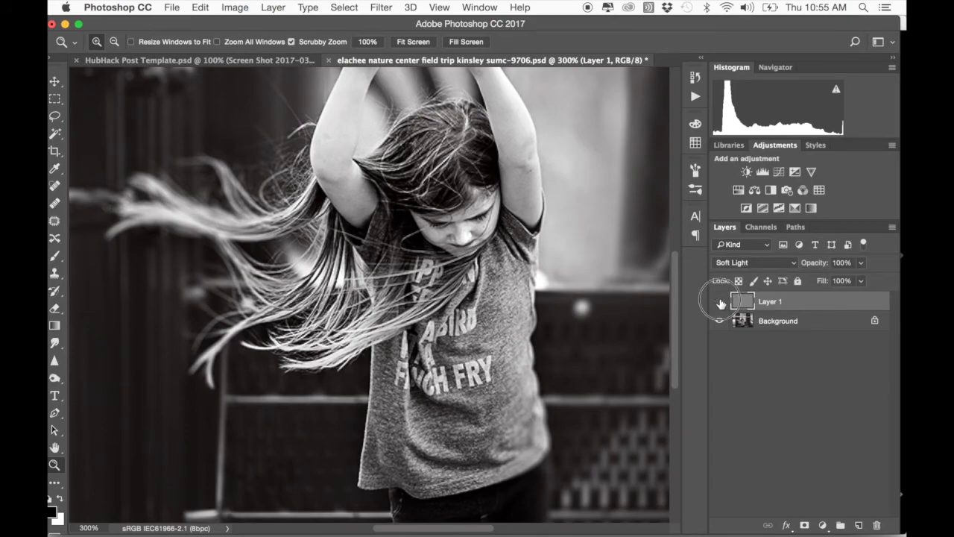
left_click(721, 302)
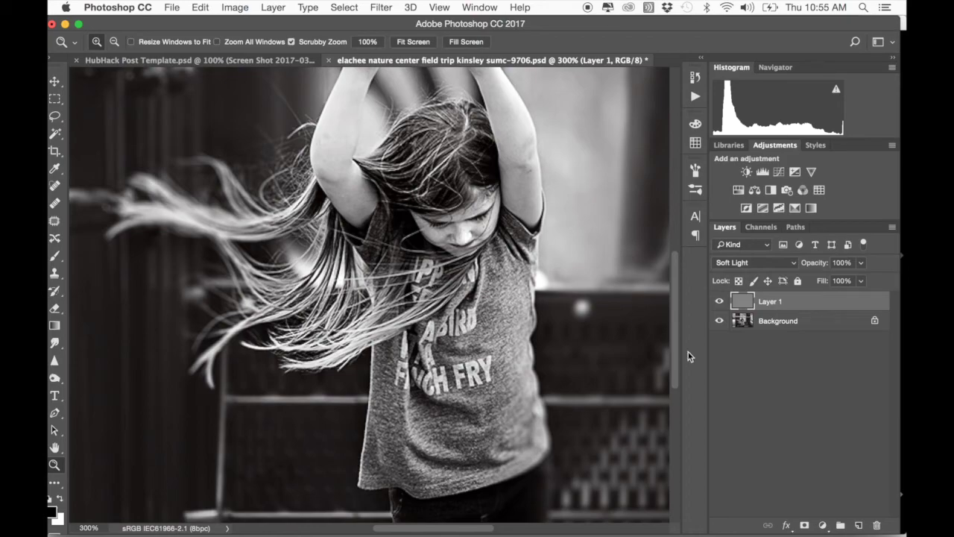
left_click(720, 302)
left_click(720, 302)
key("super+0")
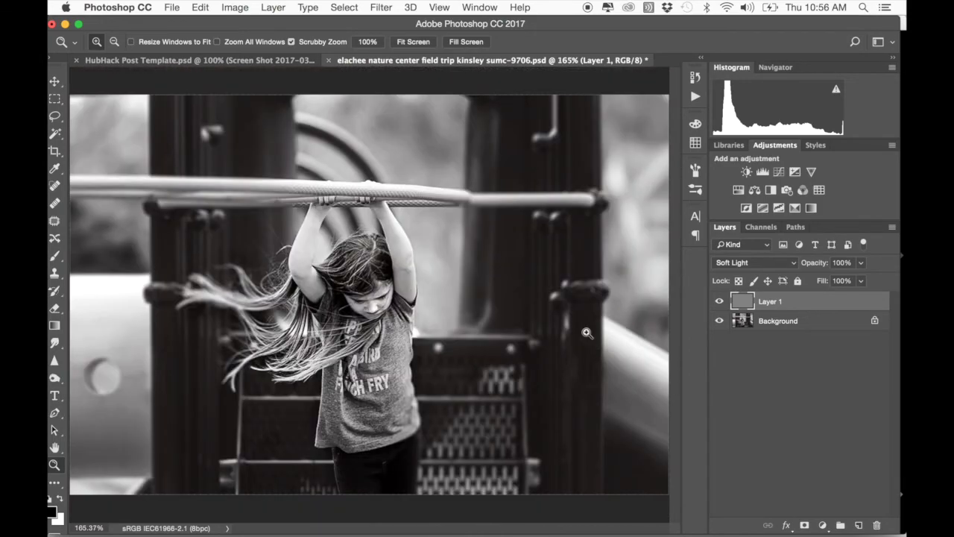
key("super+1")
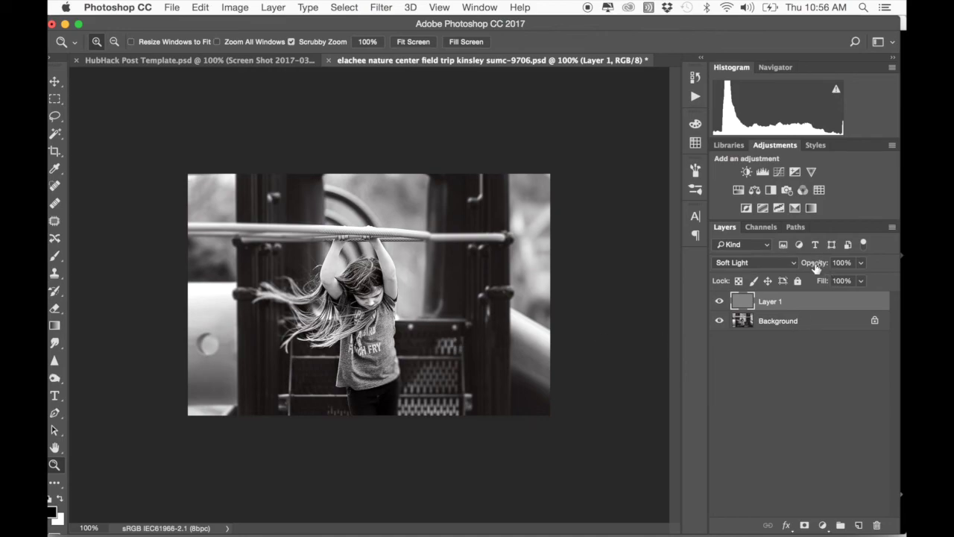
- Reduce the High Pass layer's opacity to 49%, comparing the photo with and without the layer
left_click_drag(816, 267, 788, 267)
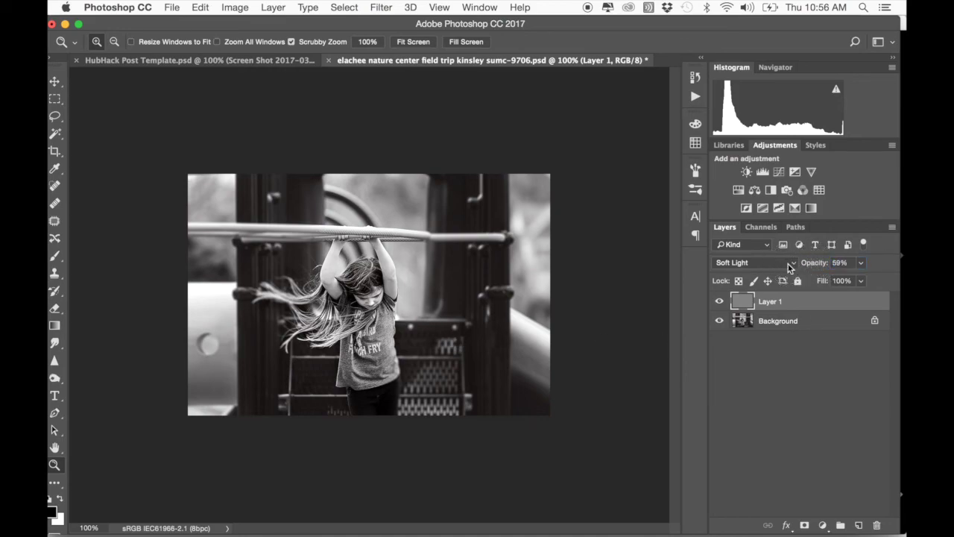
left_click(720, 301)
left_click(720, 301)
left_click(720, 301)
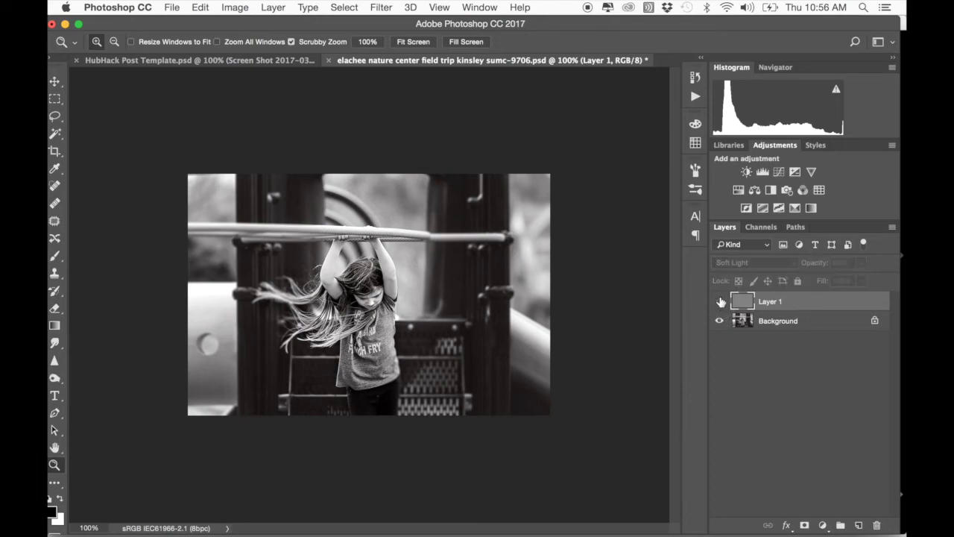
left_click(721, 302)
left_click_drag(818, 266, 816, 266)
- Compare the whole photo with the High Pass layer repeatedly hidden and shown, leaving the layer visible
left_click(720, 301)
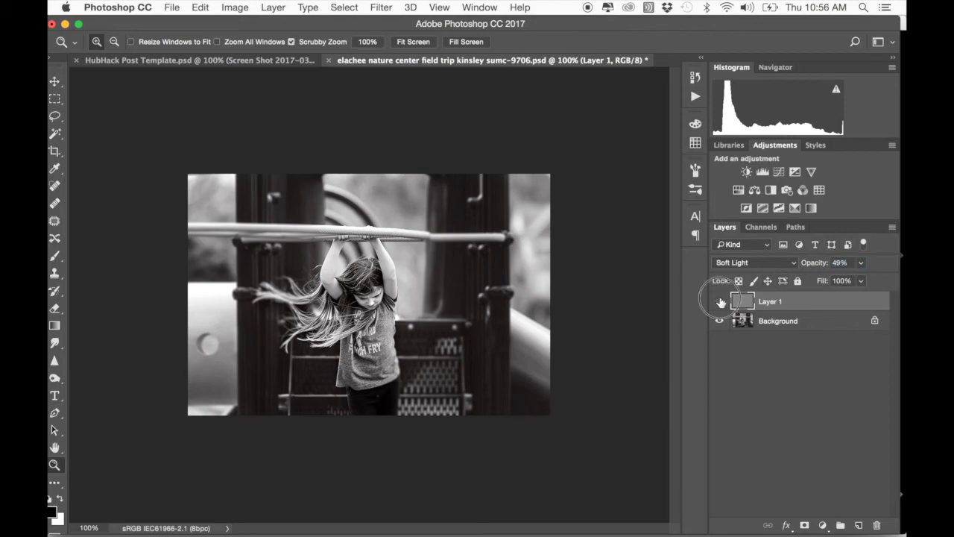
left_click(720, 301)
left_click(720, 301)
left_click(720, 301)
left_click(720, 301)
left_click(720, 301)
left_click(720, 301)
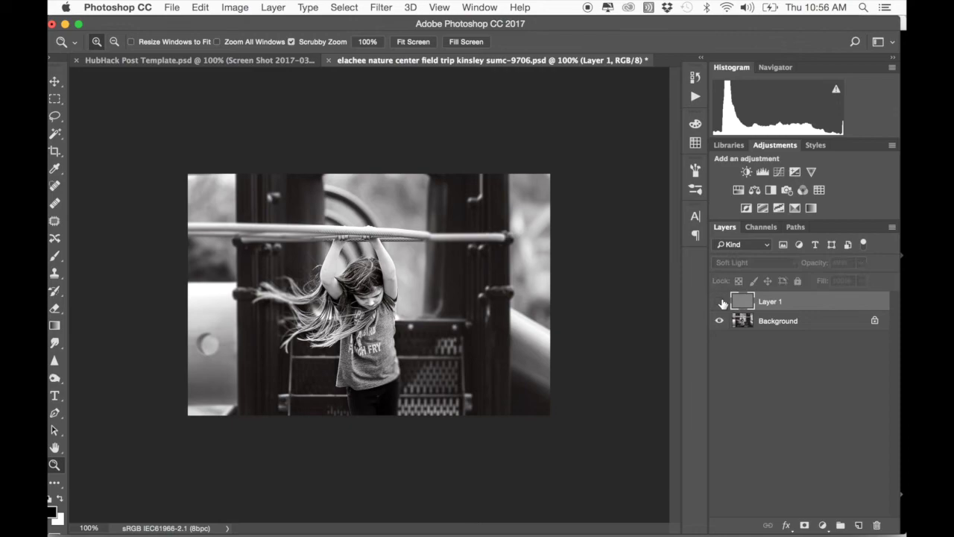
left_click(720, 301)
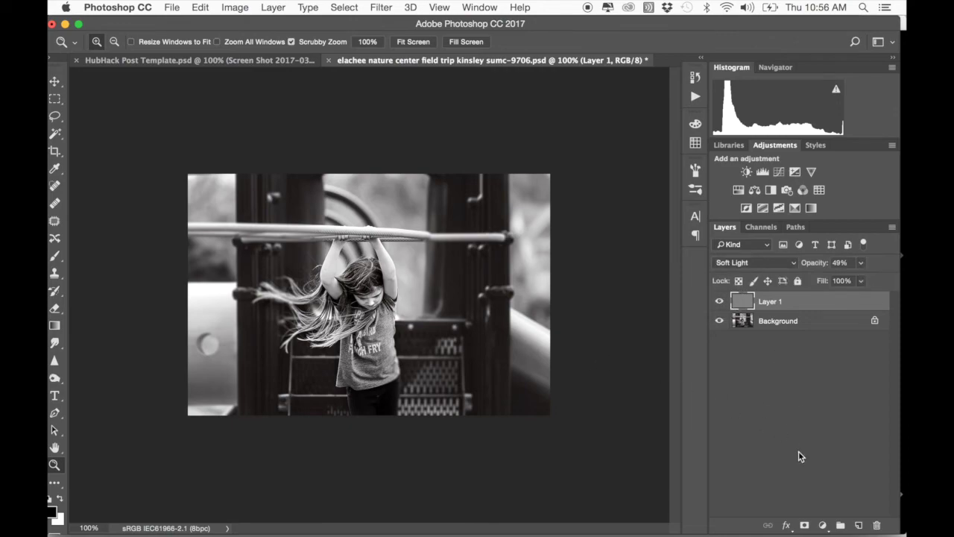
- Add a layer mask to the High Pass layer and invert it to black to hide the sharpening
left_click(805, 525)
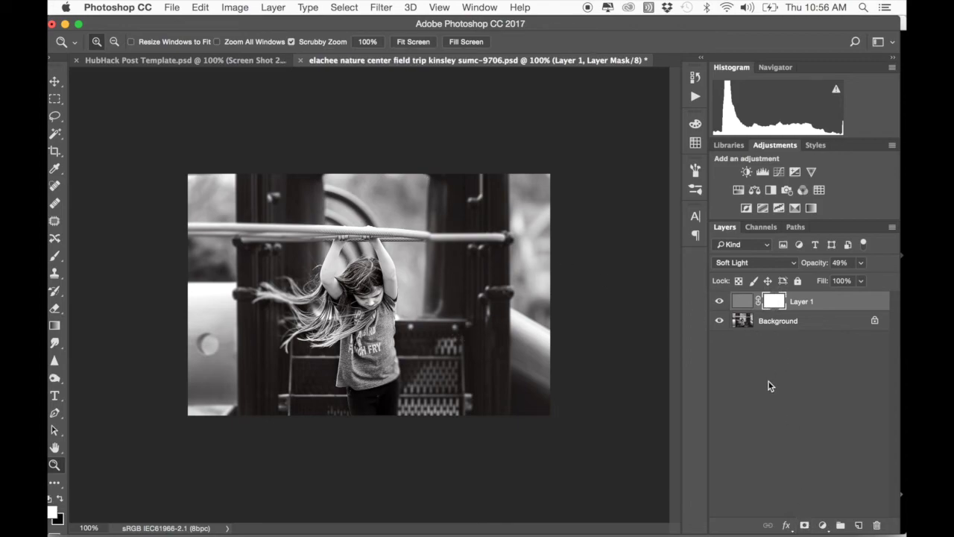
key("super+i")
key("super+2")
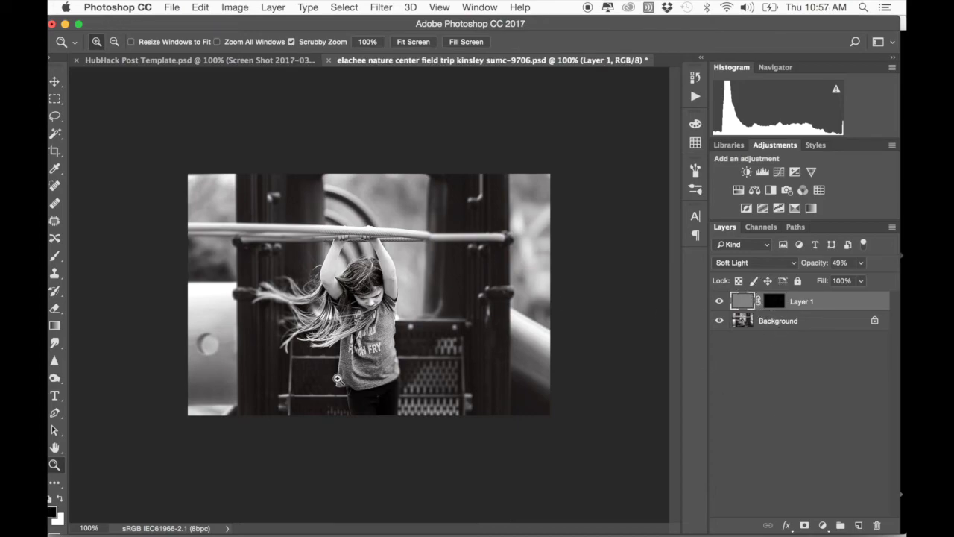
left_click(774, 304)
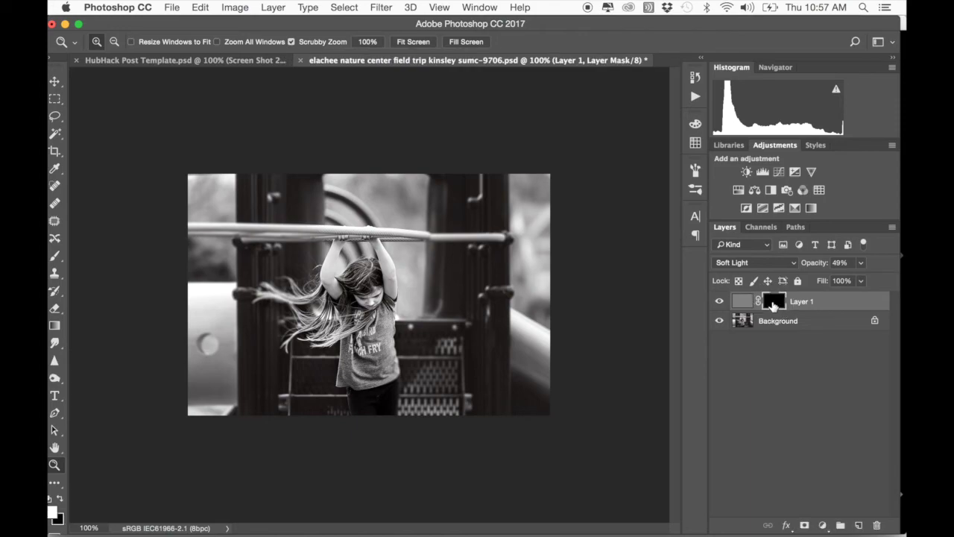
key("super+i")
key("super+i")
key("super+i")
key("super+i")
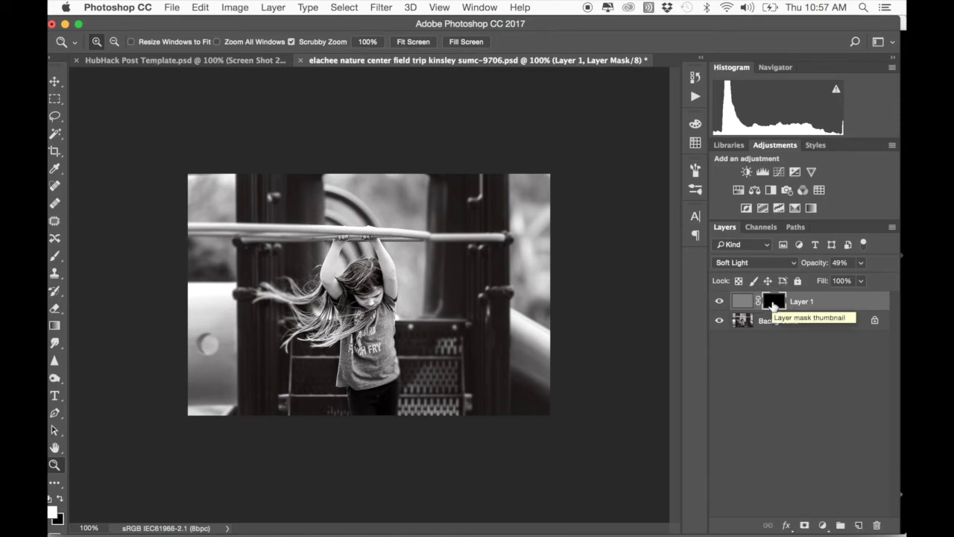
- Paint white on the mask over the girl's hair, face and shirt at 20% flow, and check the coverage with the mask overlay
key("b")
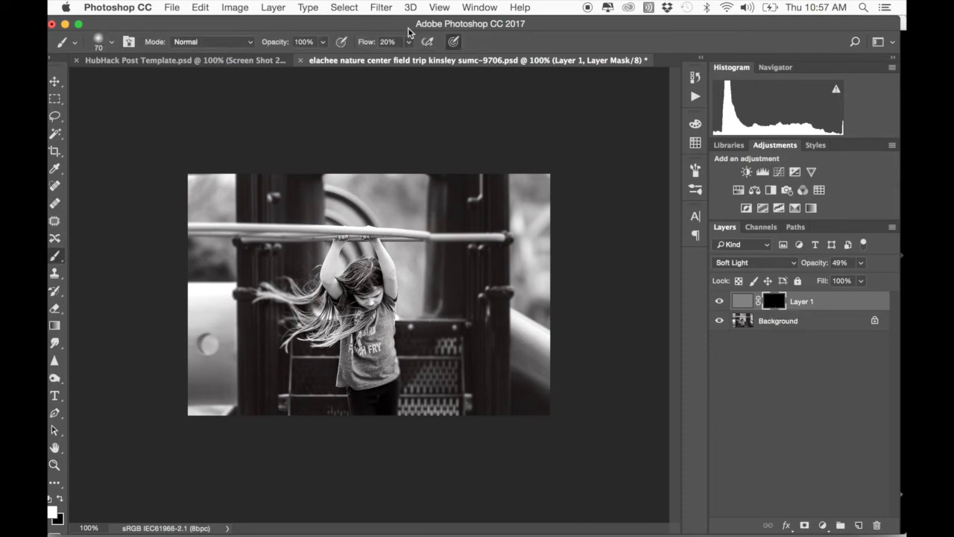
mouse_move(363, 269)
left_mouse_down()
mouse_move(375, 324)
mouse_move(318, 344)
mouse_move(331, 314)
mouse_move(352, 317)
mouse_move(362, 333)
mouse_move(383, 271)
mouse_move(369, 238)
mouse_move(339, 238)
mouse_move(332, 275)
mouse_move(370, 273)
mouse_move(373, 298)
mouse_move(352, 316)
mouse_move(365, 362)
left_mouse_up()
key("backslash")
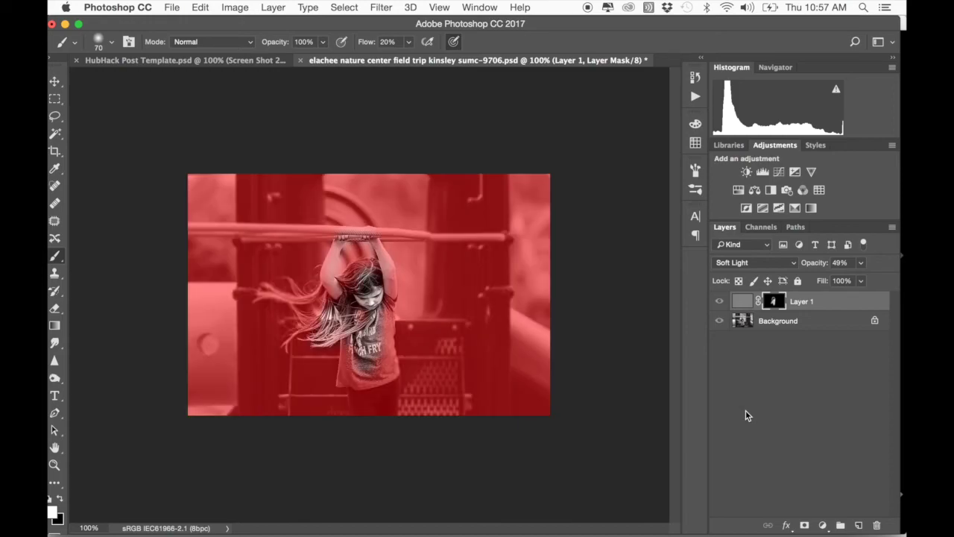
key("backslash")
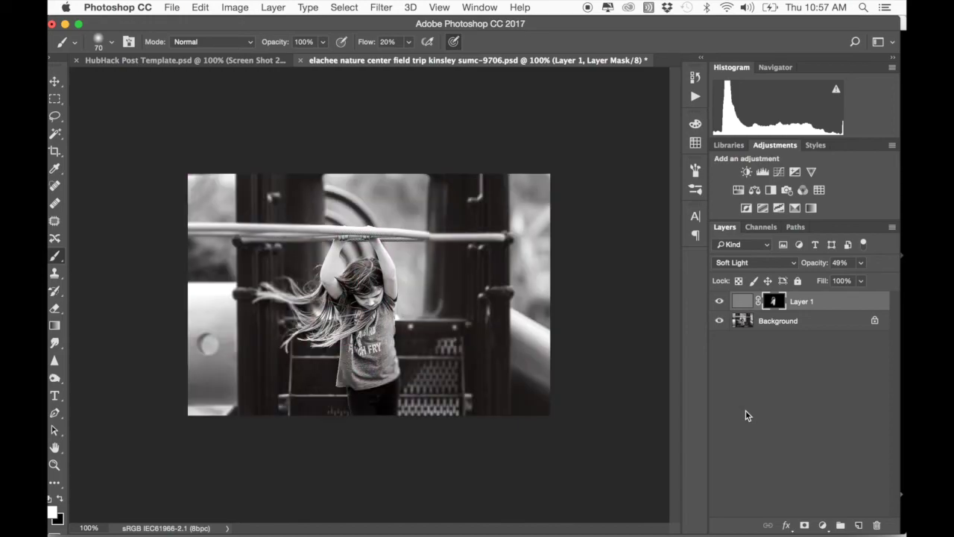
- Examine the masked sharpening on the girl by hiding and showing its layer at different magnifications, leaving it visible
left_click(721, 301)
left_click(721, 302)
left_click(721, 301)
left_click(721, 301)
key("z")
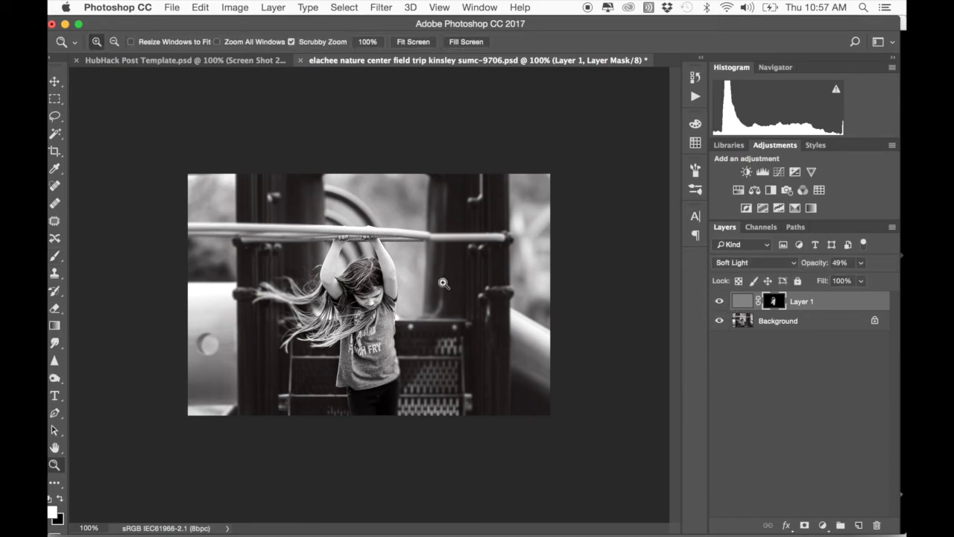
left_click(378, 289)
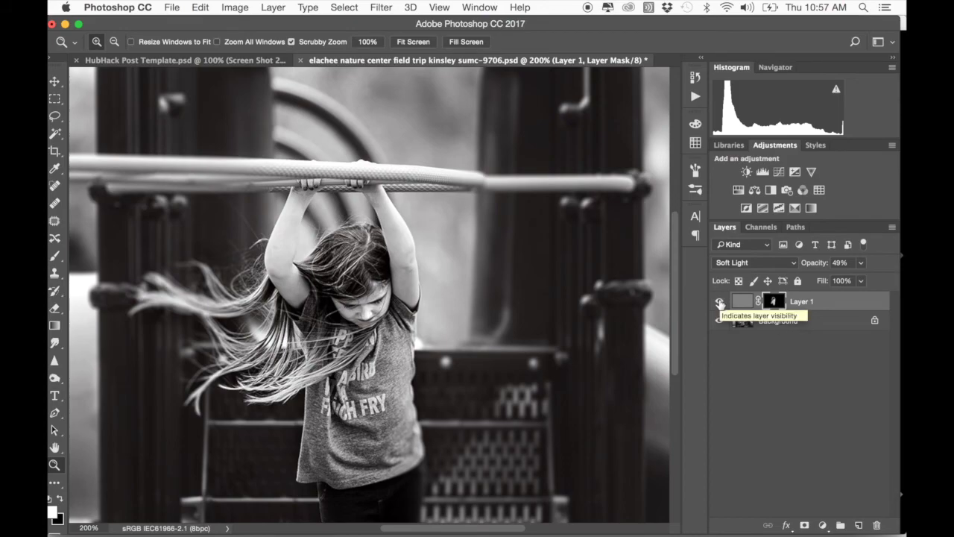
left_click(719, 303)
left_click(720, 302)
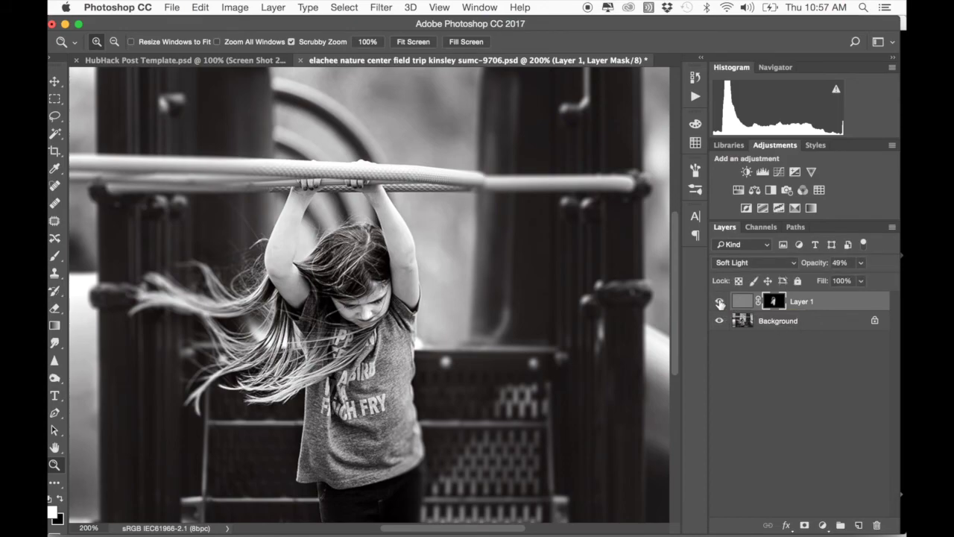
left_click(719, 303)
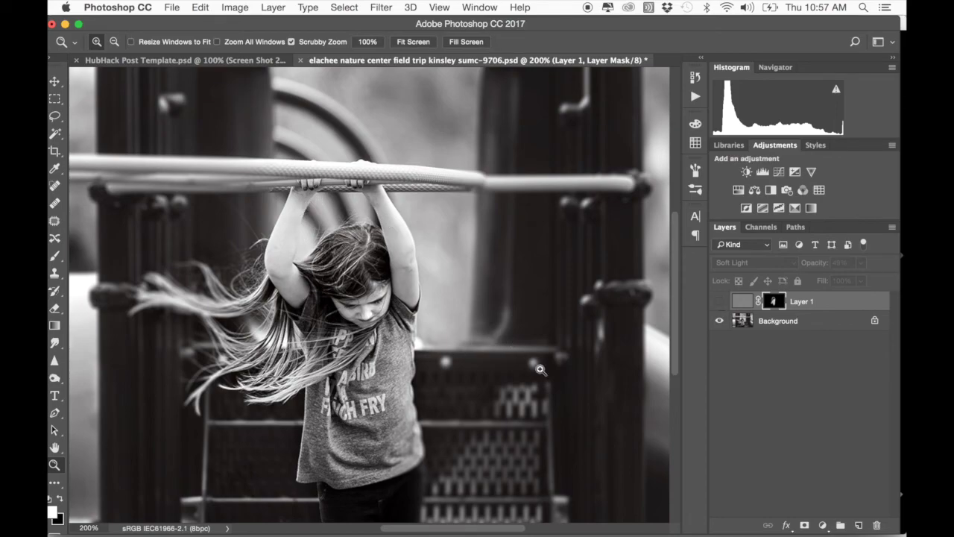
scroll(545, 375, "down", 2)
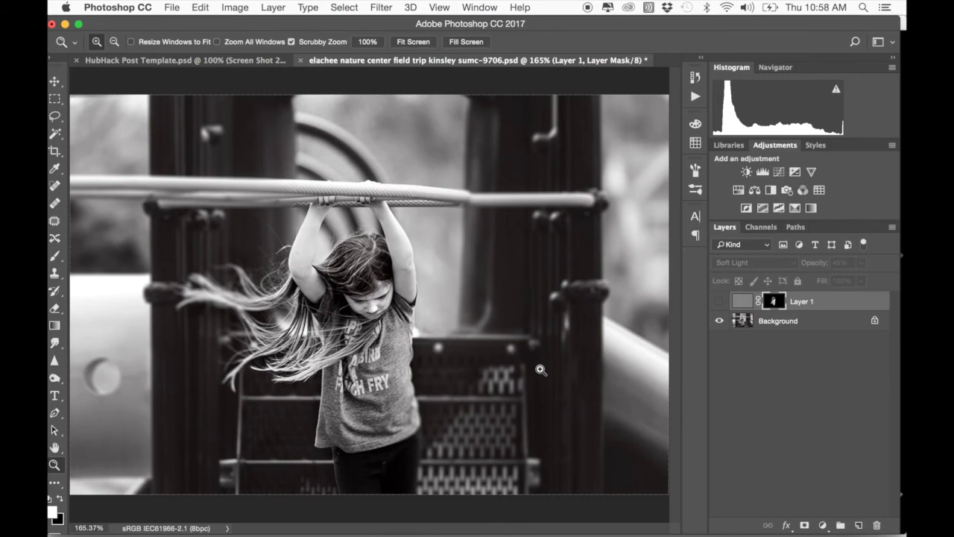
left_click(720, 301)
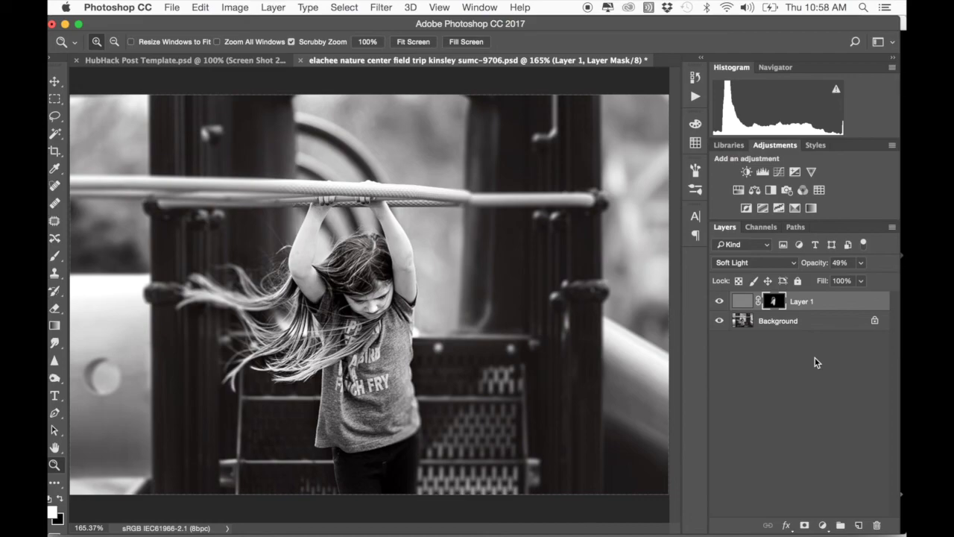
- Start saving the image as a separate file and choose the march 2017 folder in Dropbox as its location
key("super+shift+s")
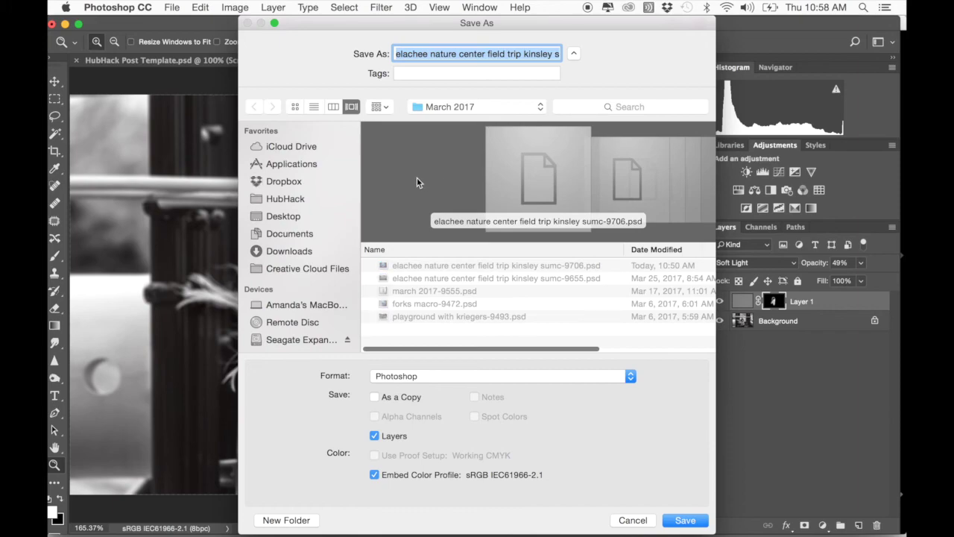
left_click(283, 182)
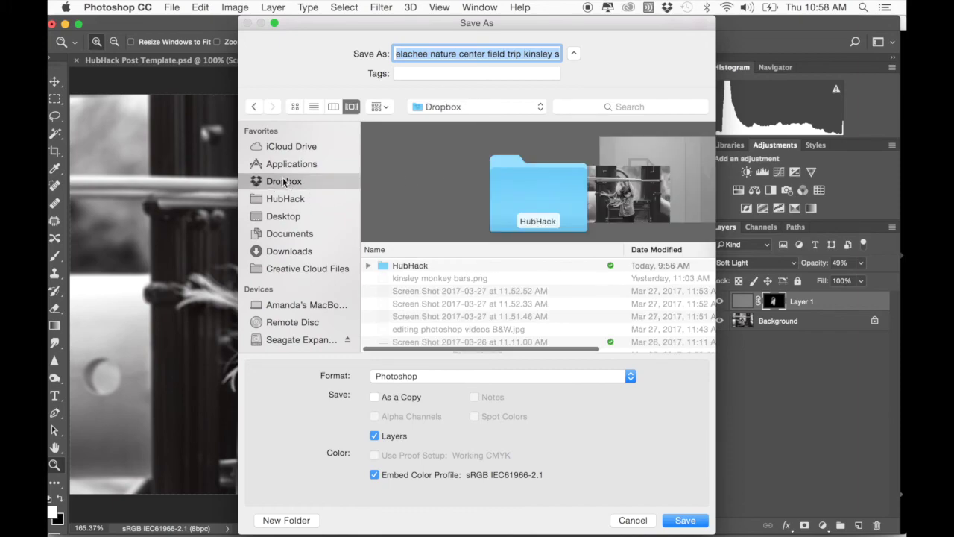
scroll(446, 290, "down", 10)
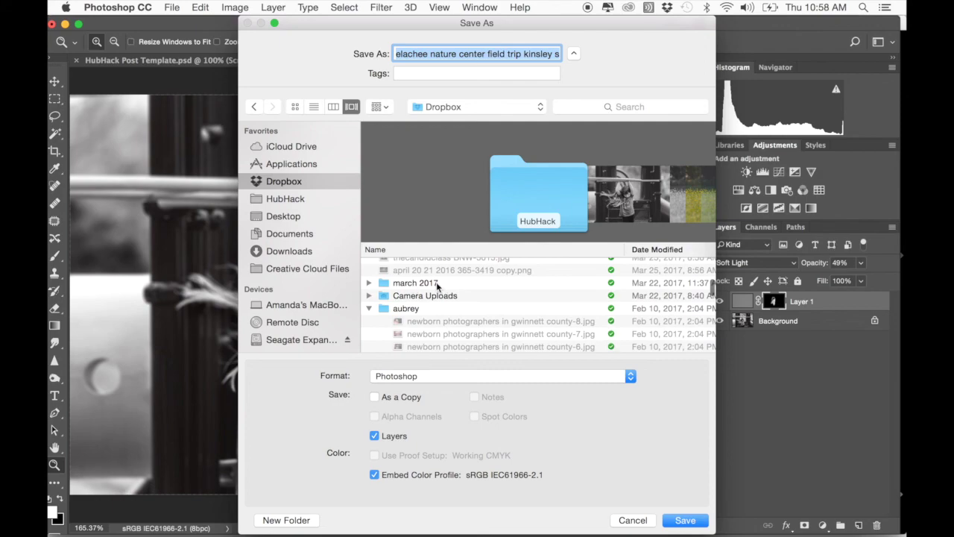
double_click(437, 284)
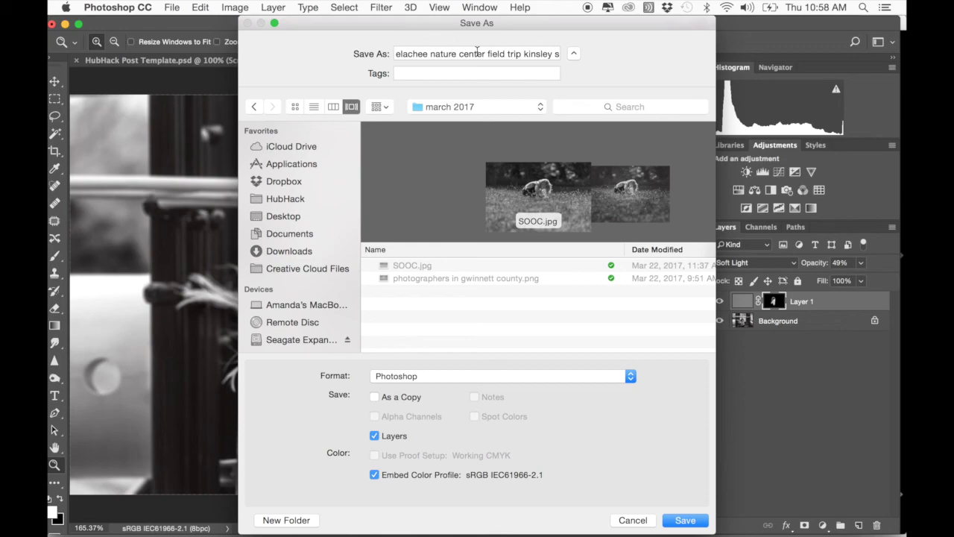
- Keep the existing file name, set the format to PNG and save the sharpened photo as a copy
left_click_drag(391, 52, 549, 56)
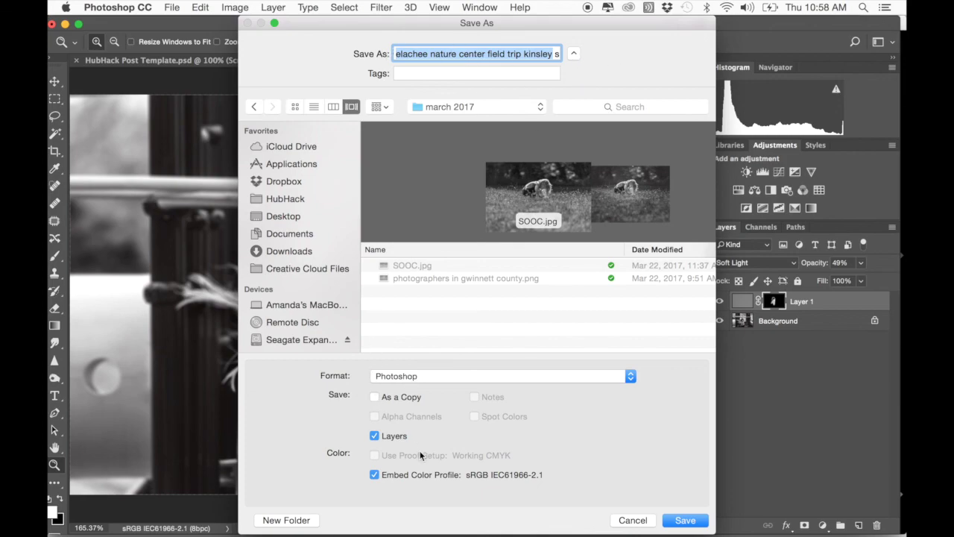
left_click(645, 62)
left_click(436, 54)
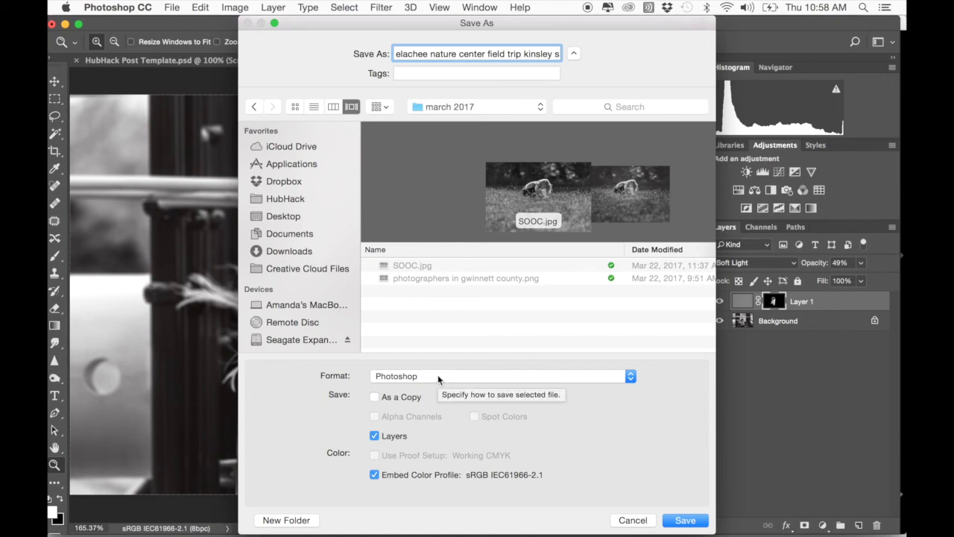
left_click(418, 376)
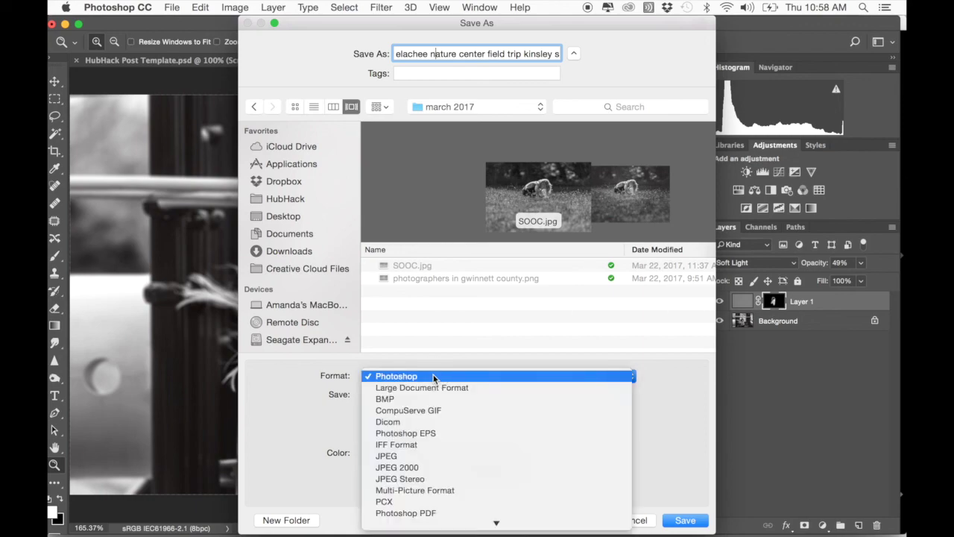
left_click(392, 467)
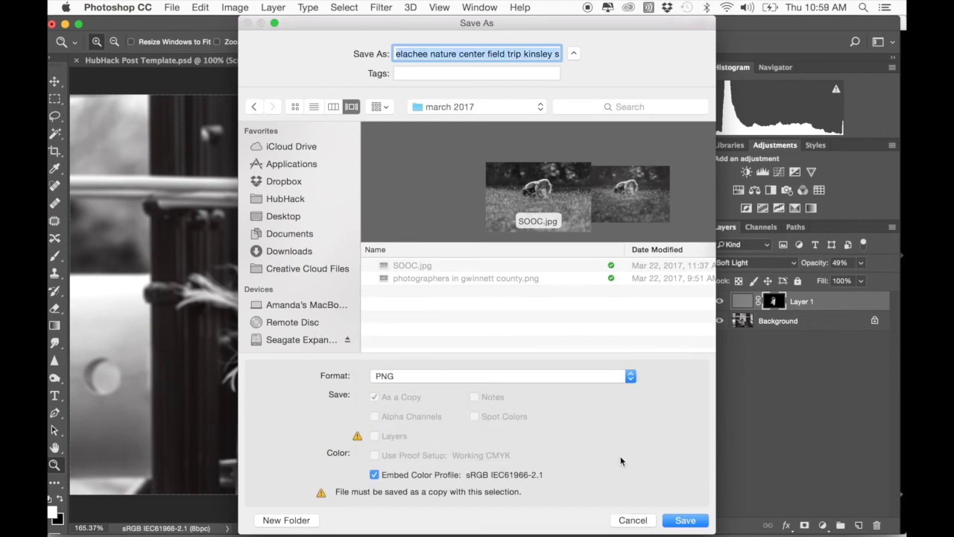
left_click(687, 522)
left_click(644, 521)
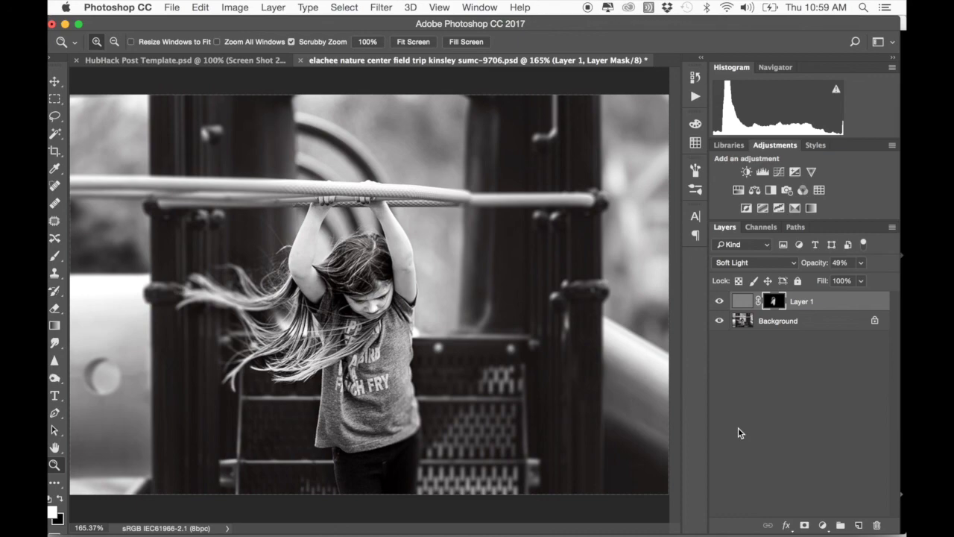
mouse_move(643, 520)
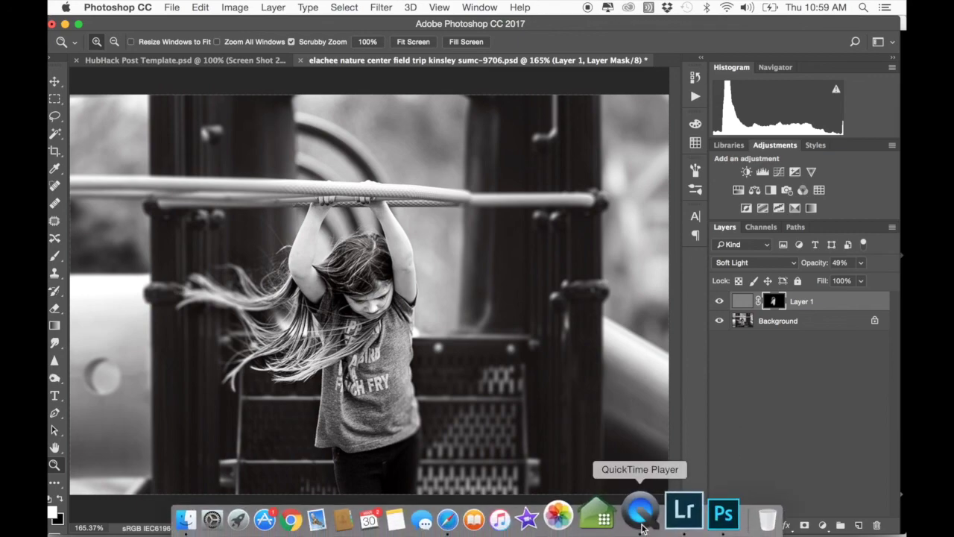